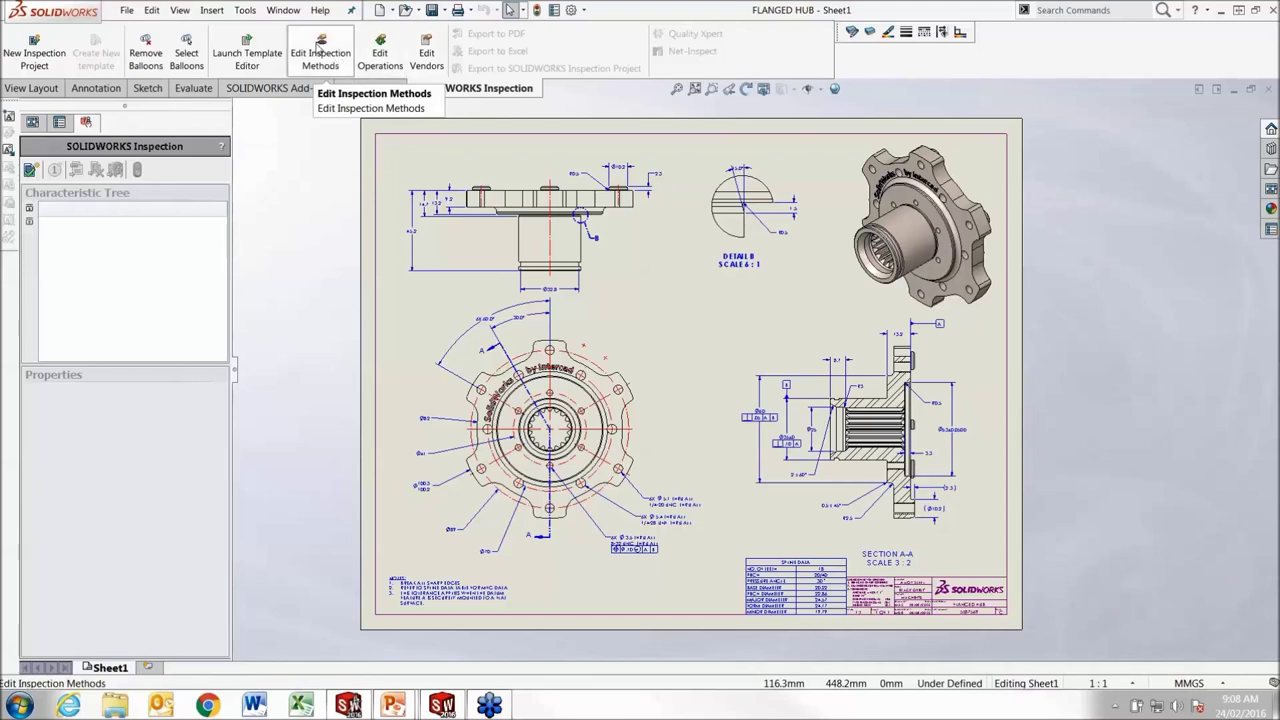
- Review the lists of available inspection methods and operations, closing each without changes
left_click(335, 55)
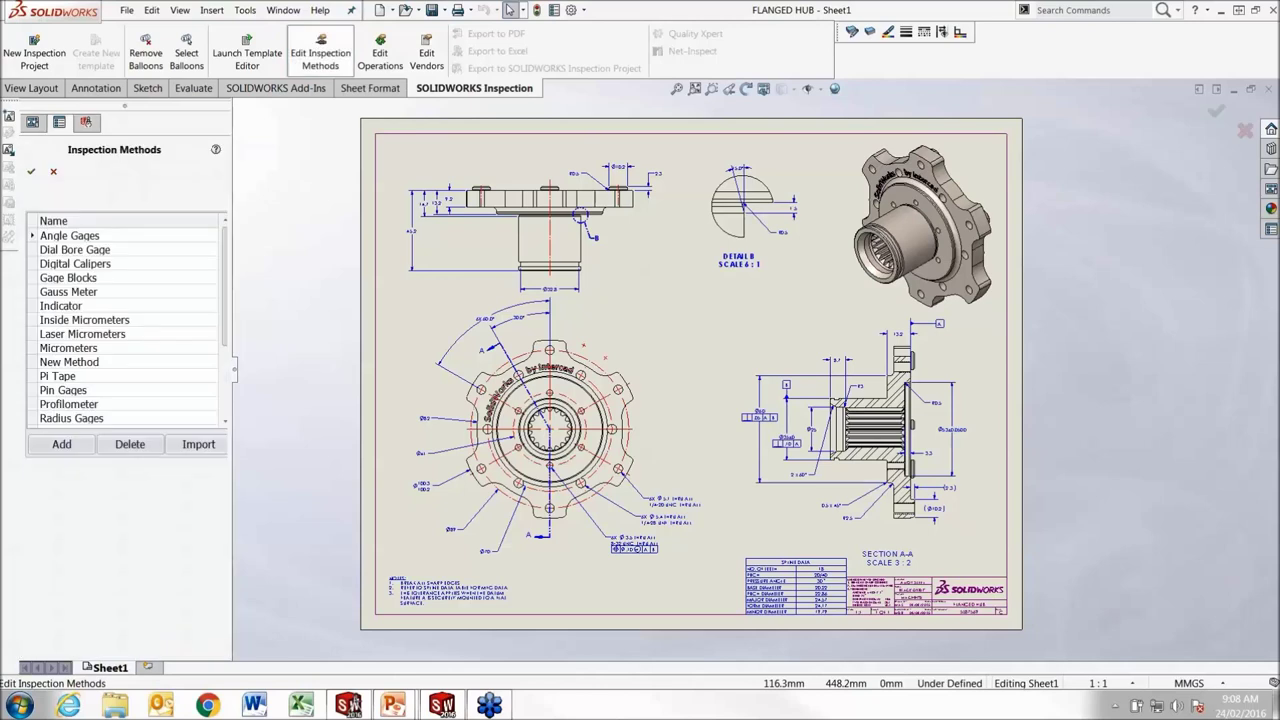
left_click_drag(225, 258, 228, 334)
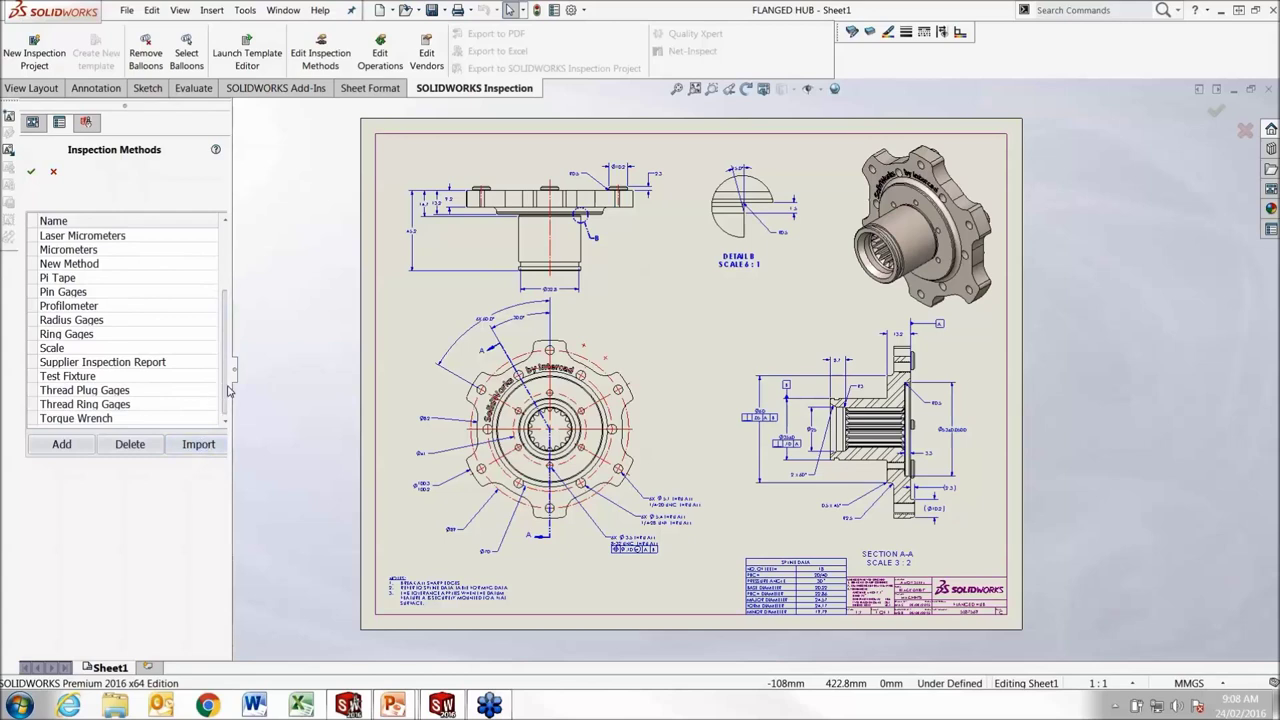
left_click_drag(228, 390, 228, 319)
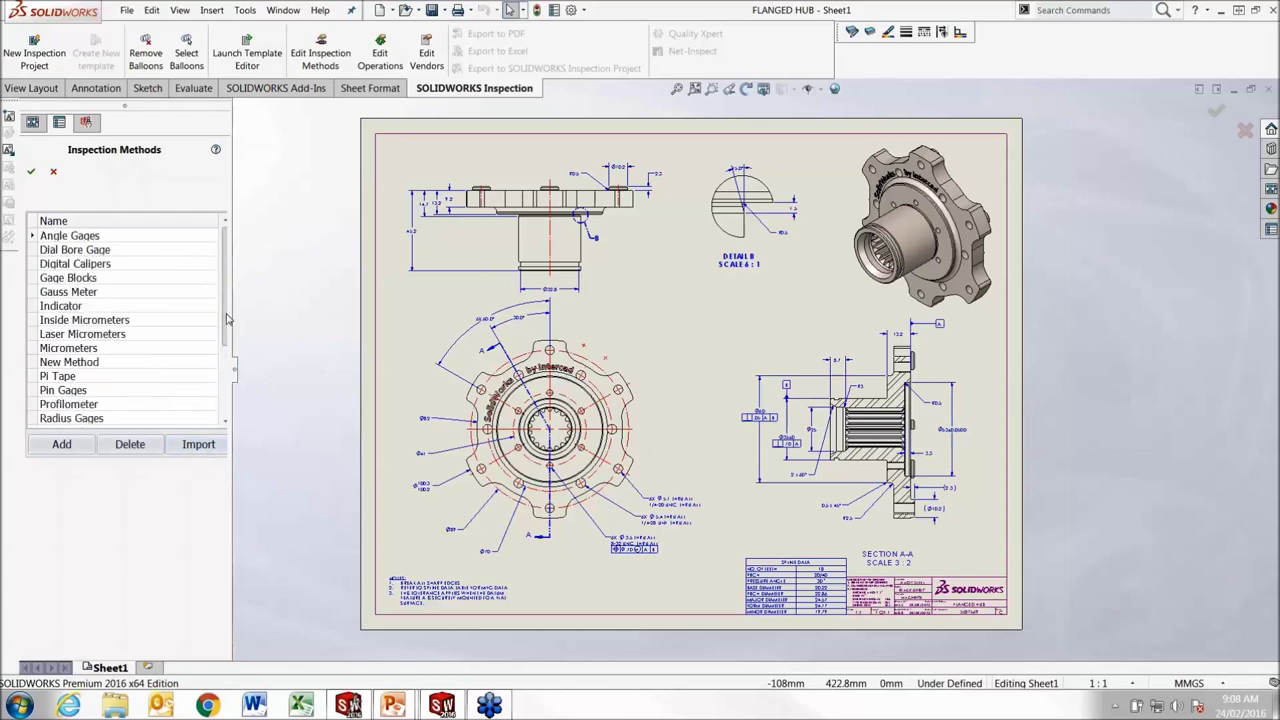
left_click(53, 172)
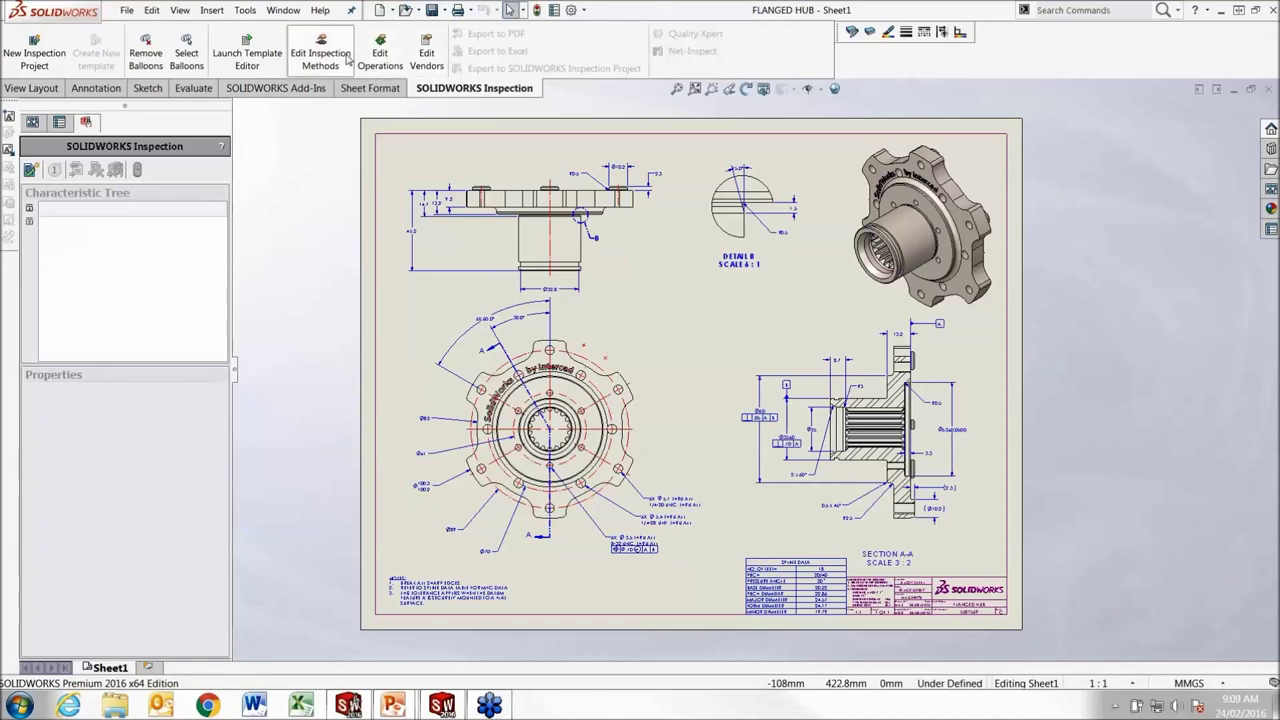
left_click(380, 56)
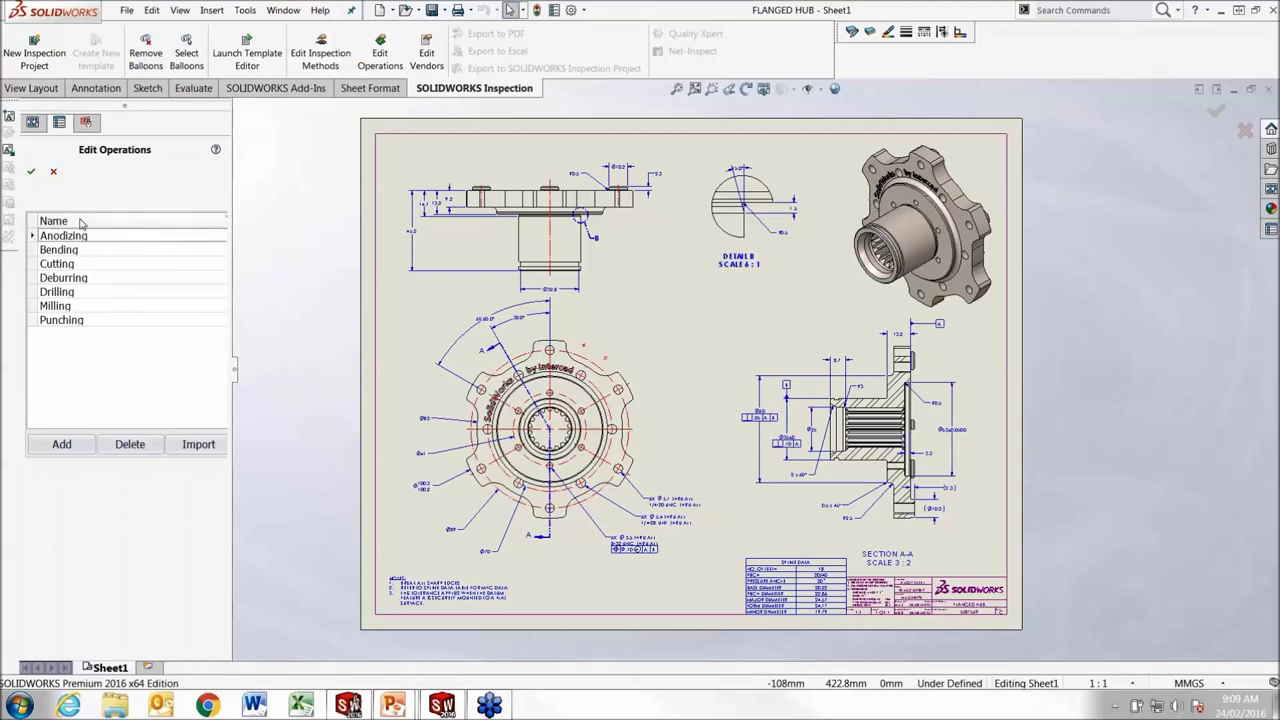
left_click(52, 172)
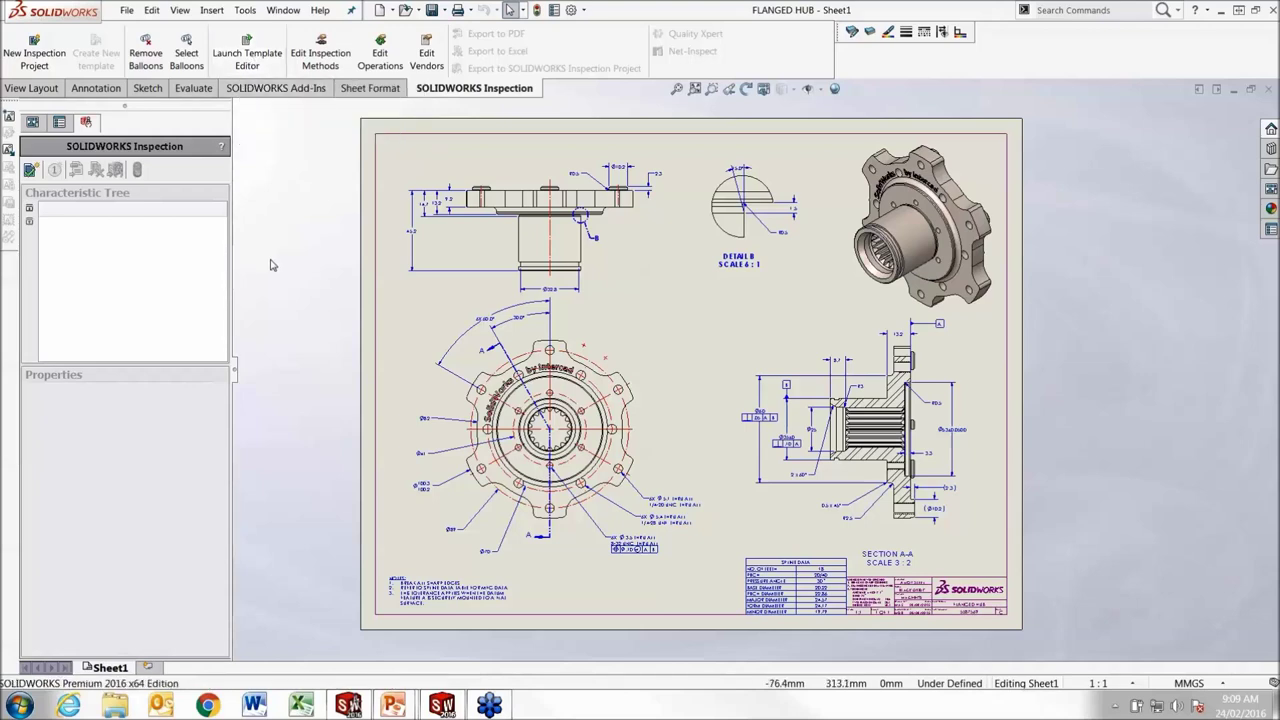
- Start a new inspection project for the flanged hub drawing using the SW2016.swidot template
scroll(695, 330, "down", 1)
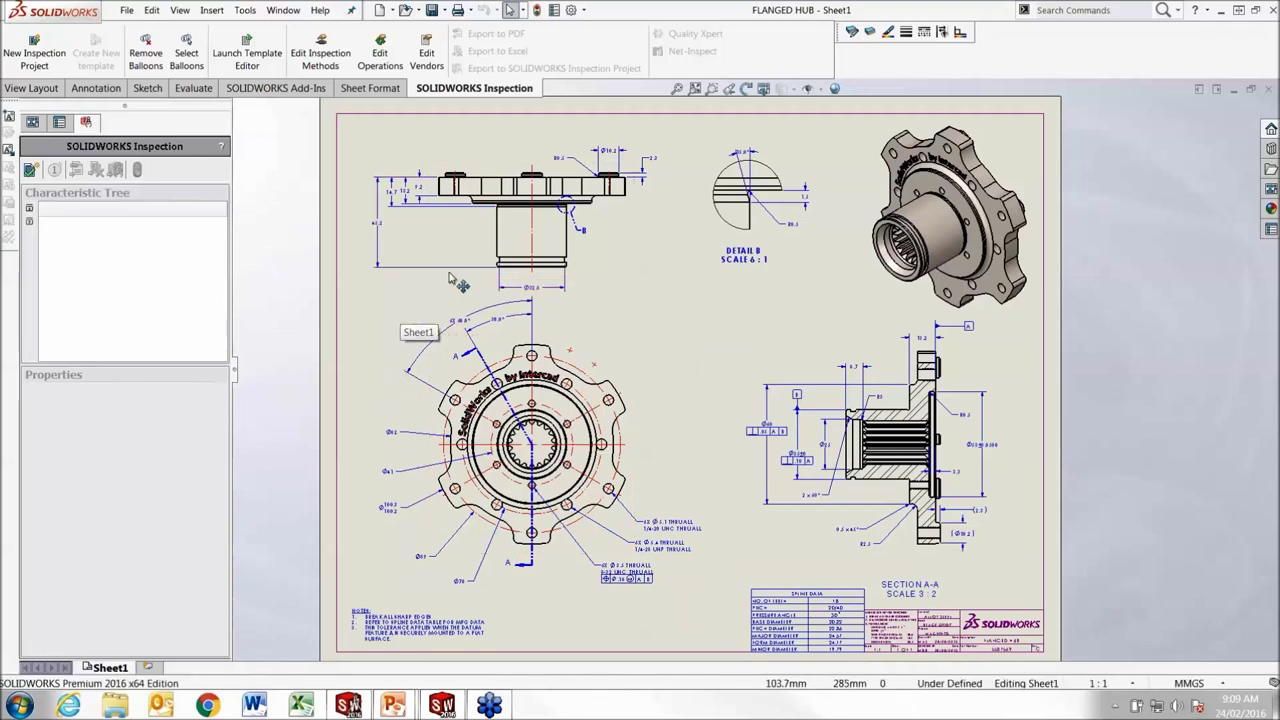
left_click(31, 173)
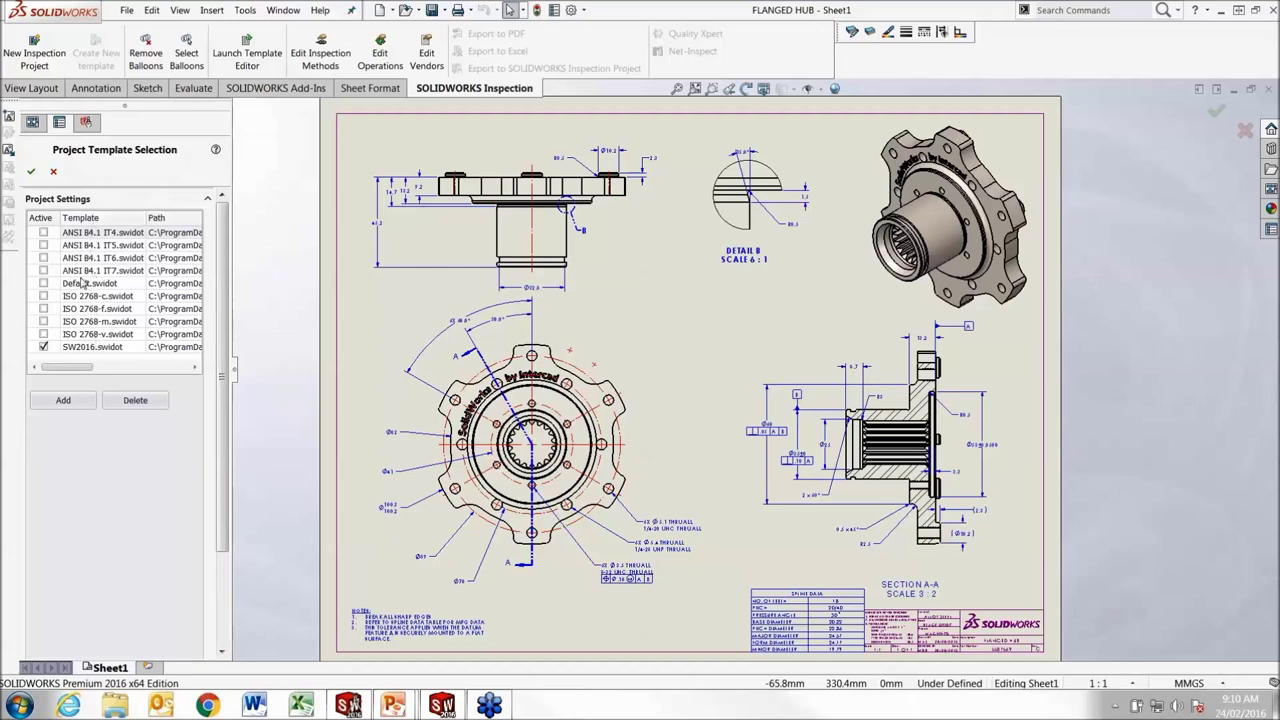
left_click(31, 171)
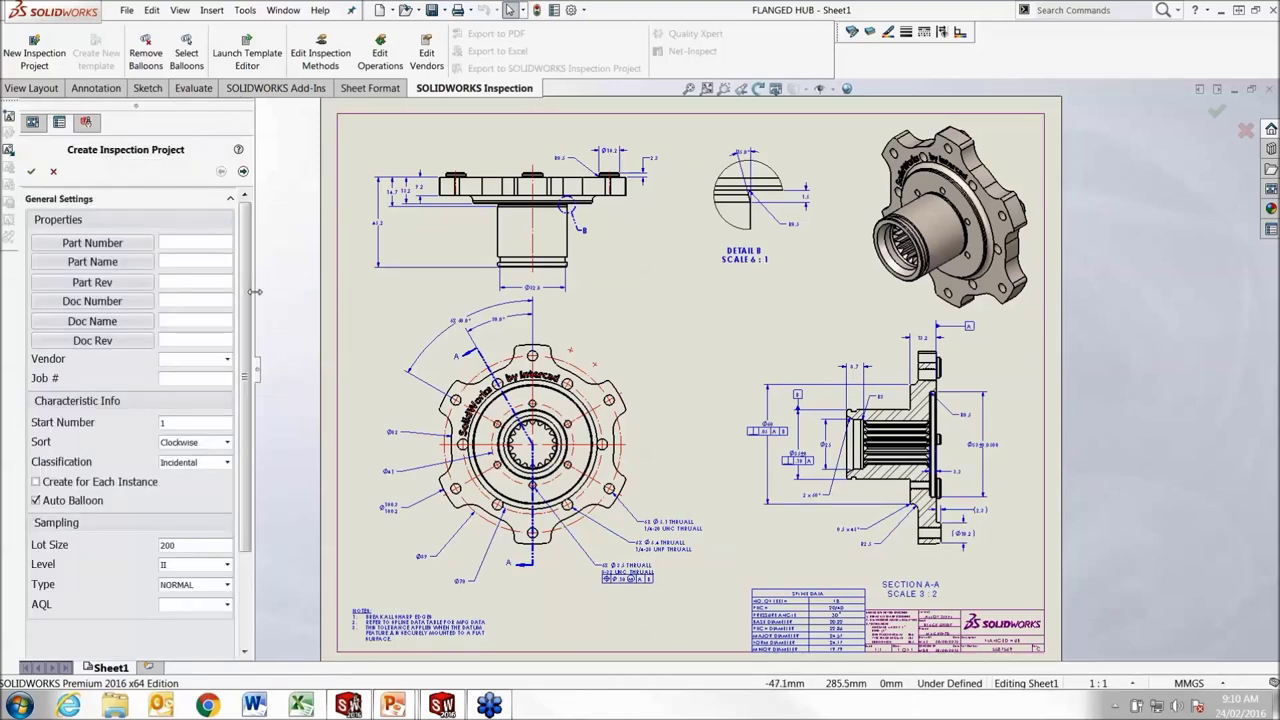
left_click_drag(256, 291, 289, 303)
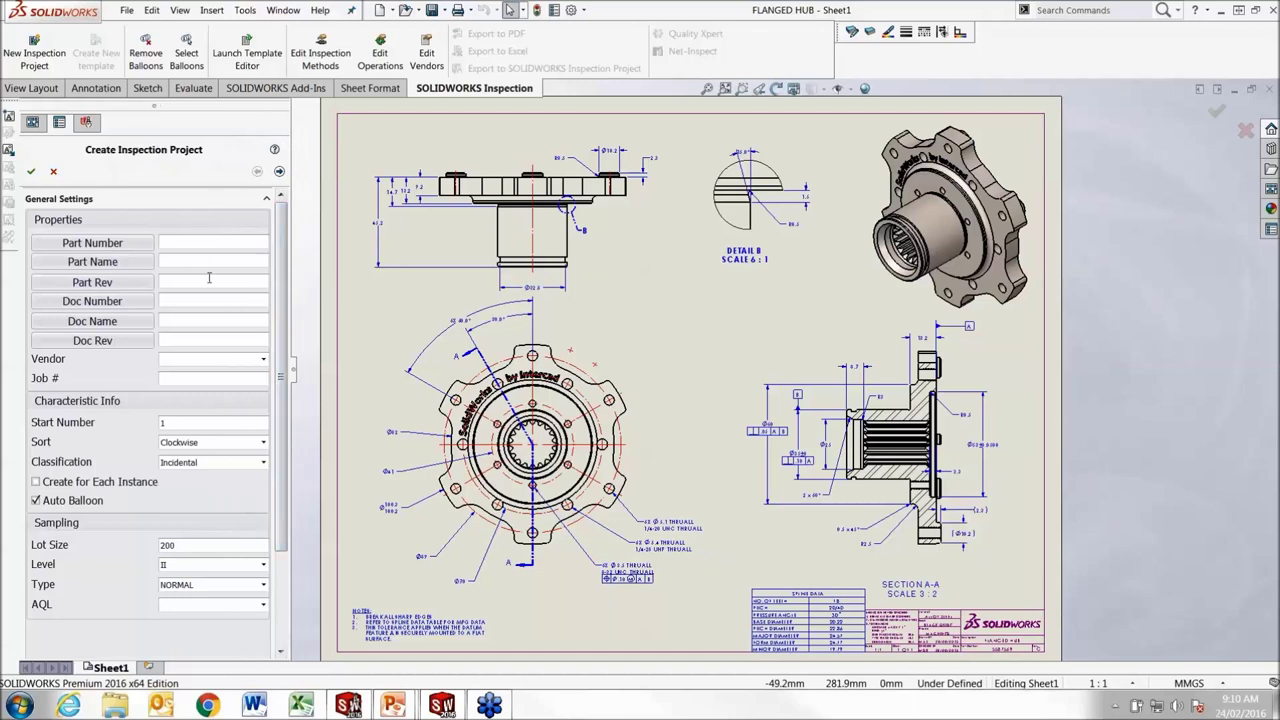
- Compare the drawing's and model's custom properties and link the project's Part Number to the model's Part Number property
left_click(97, 246)
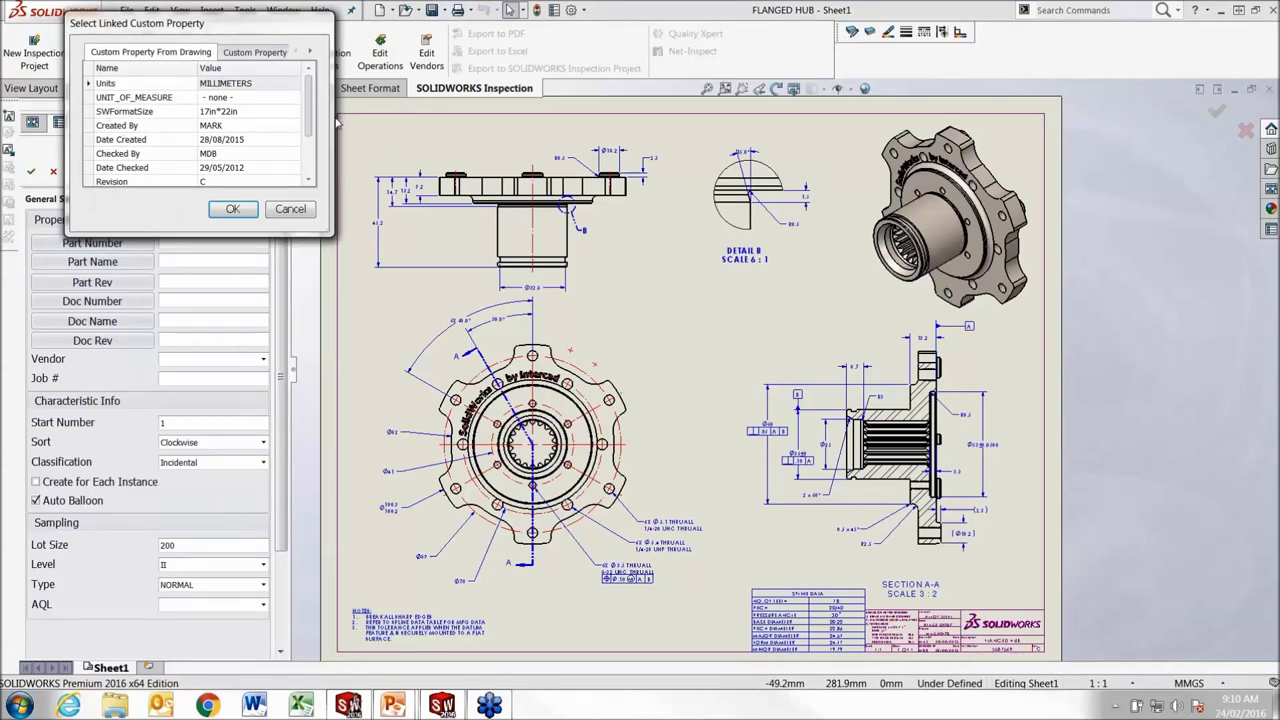
left_click_drag(331, 118, 548, 118)
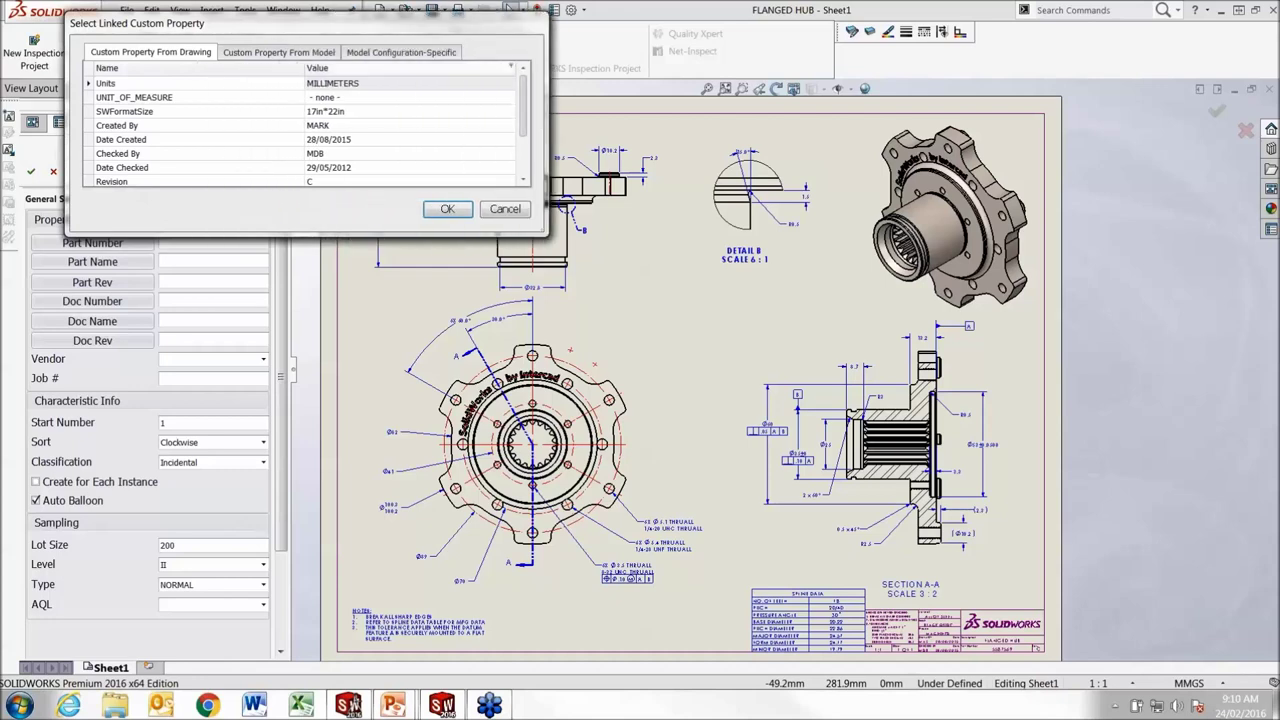
left_click(274, 58)
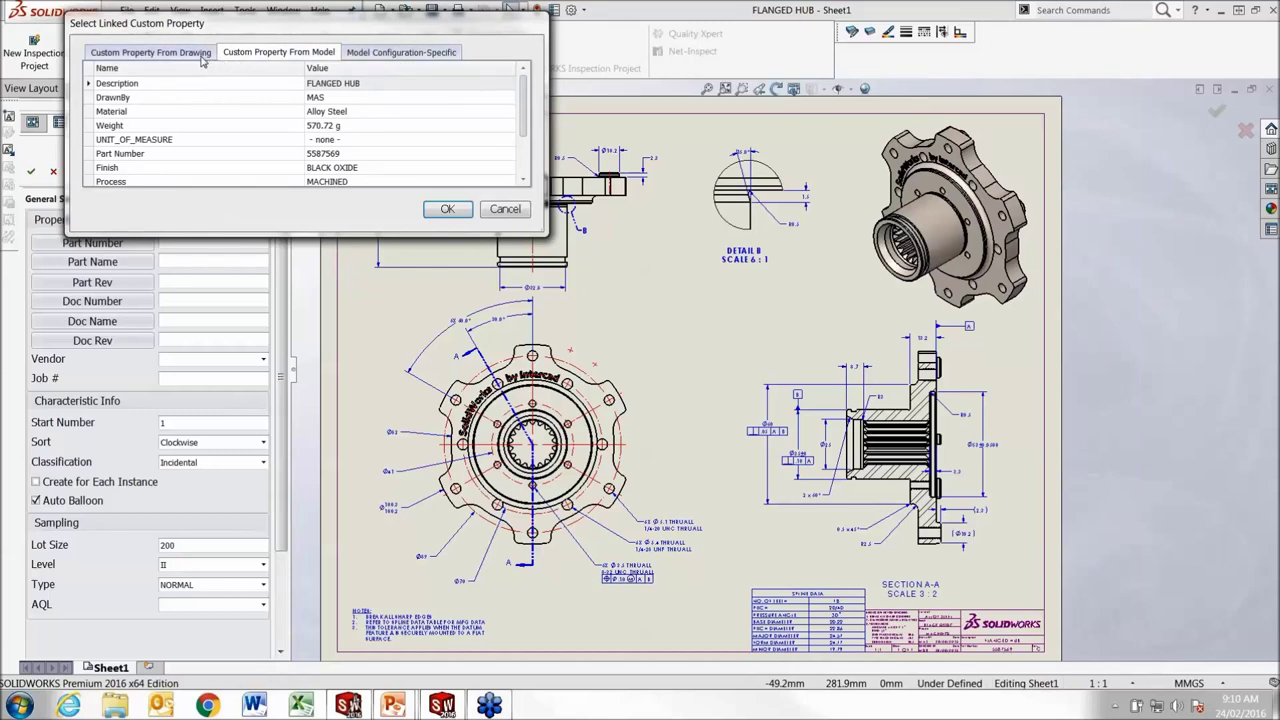
left_click_drag(183, 23, 428, 54)
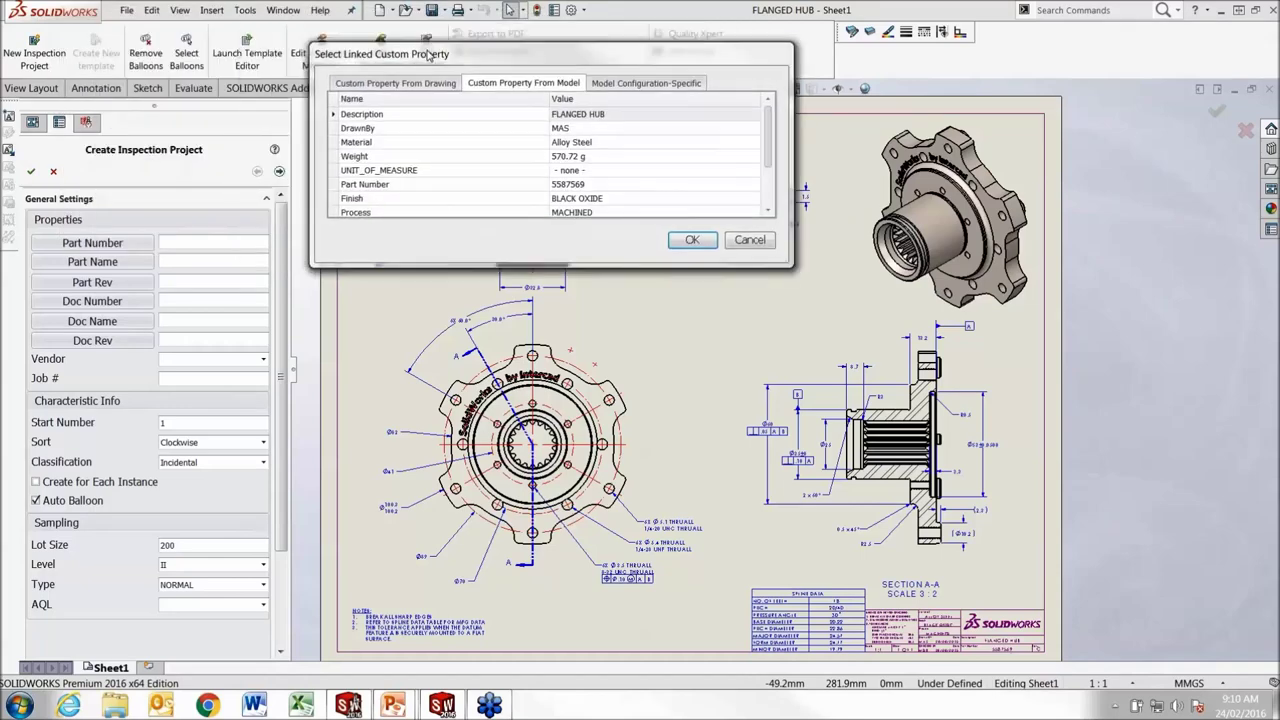
left_click(388, 84)
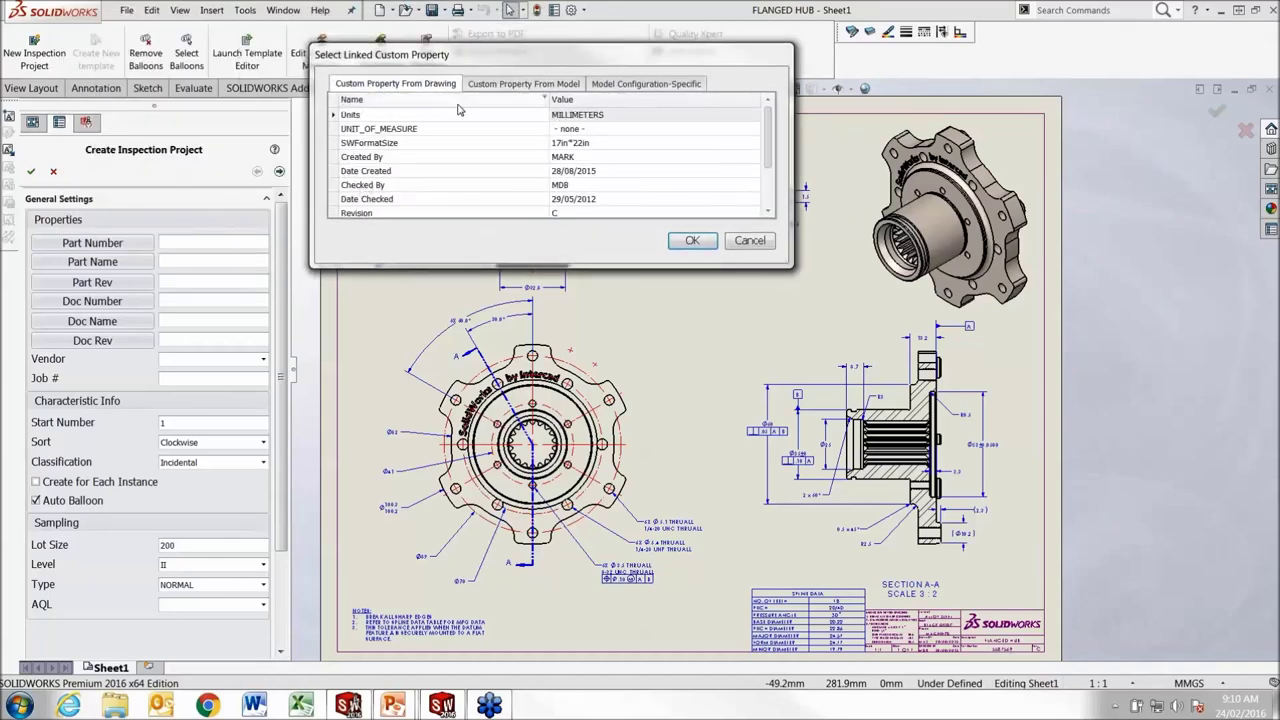
left_click(485, 84)
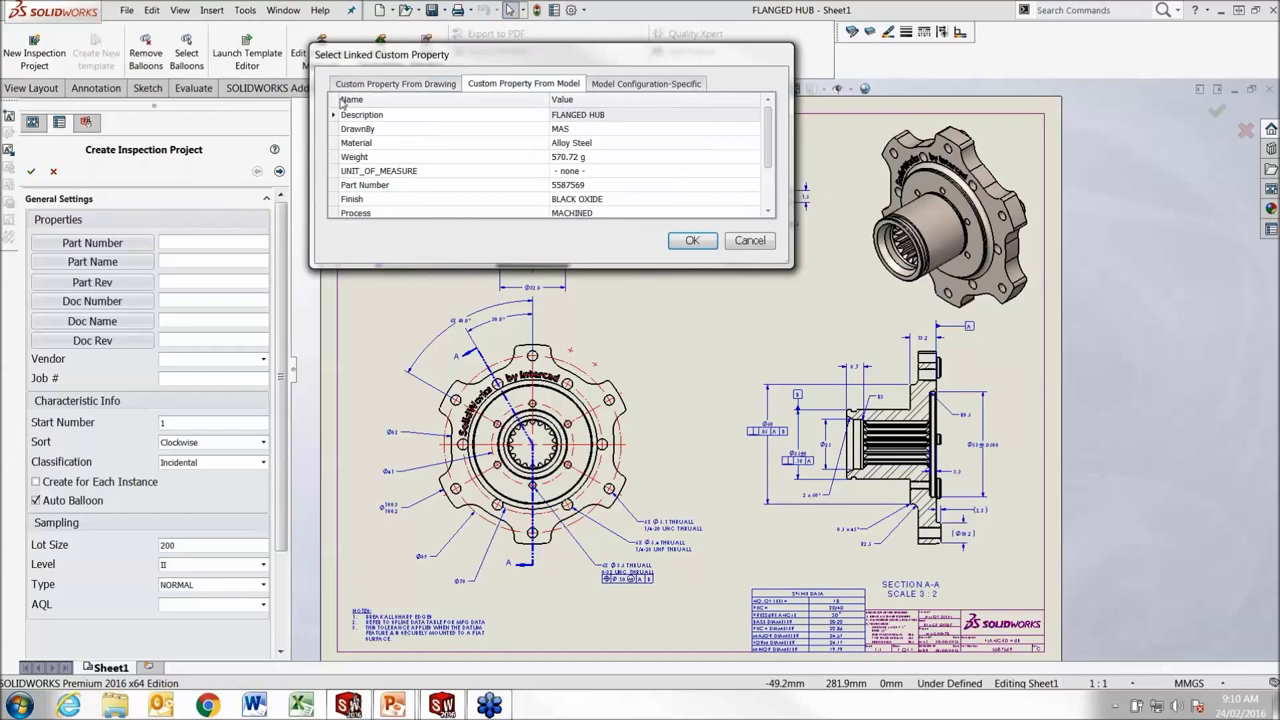
left_click(416, 88)
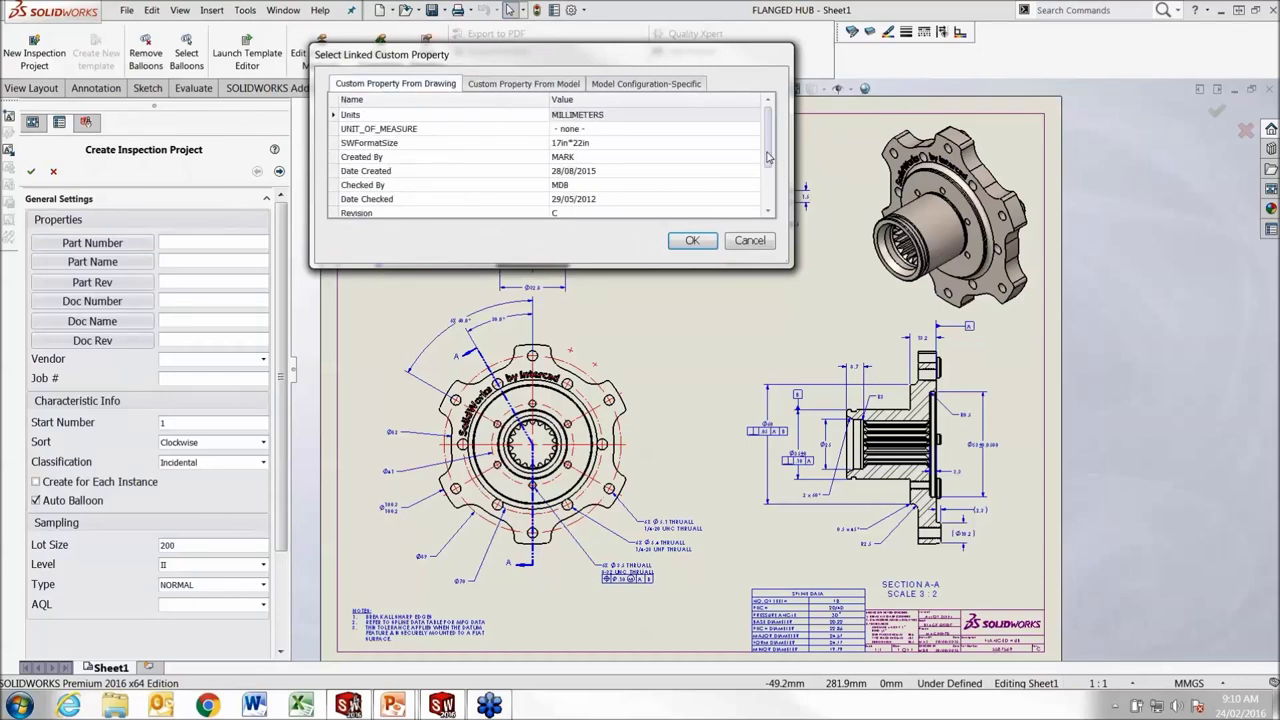
scroll(768, 157, "down", 1)
left_click(515, 84)
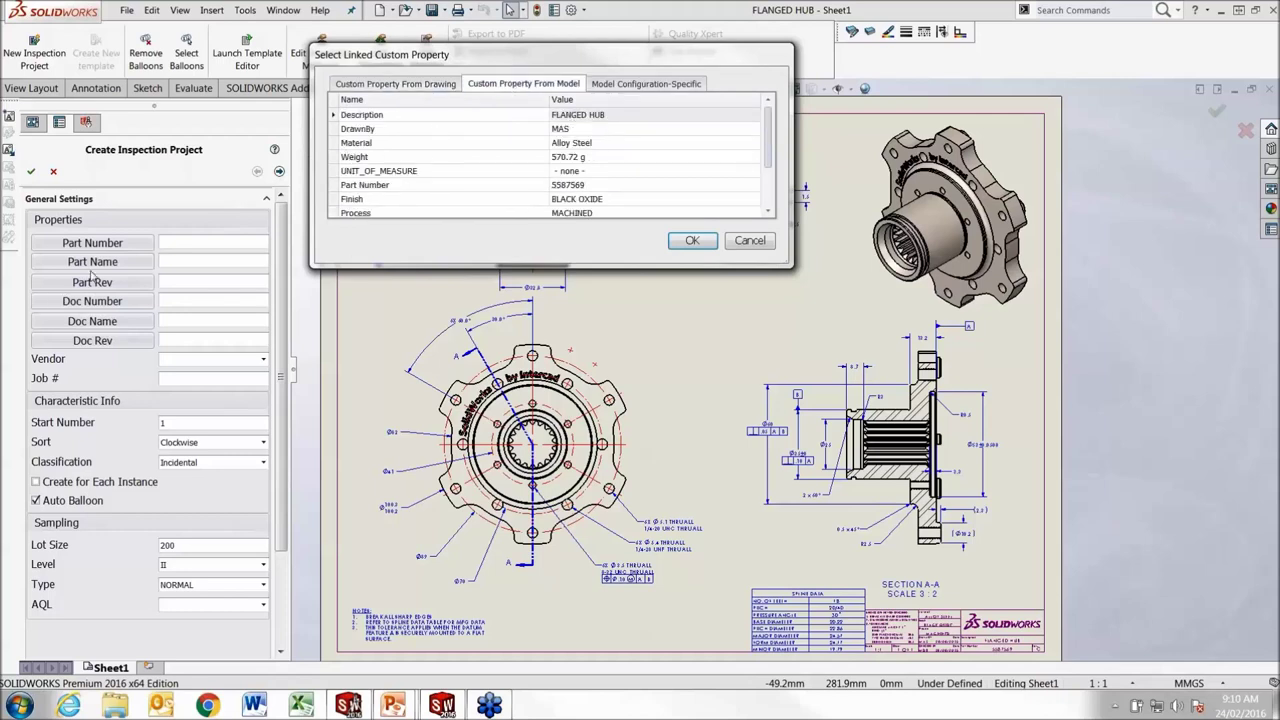
left_click(345, 186)
left_click(688, 246)
- Link the Part Name to the model's Description property and the Part Rev to the drawing's Revision property
left_click(60, 266)
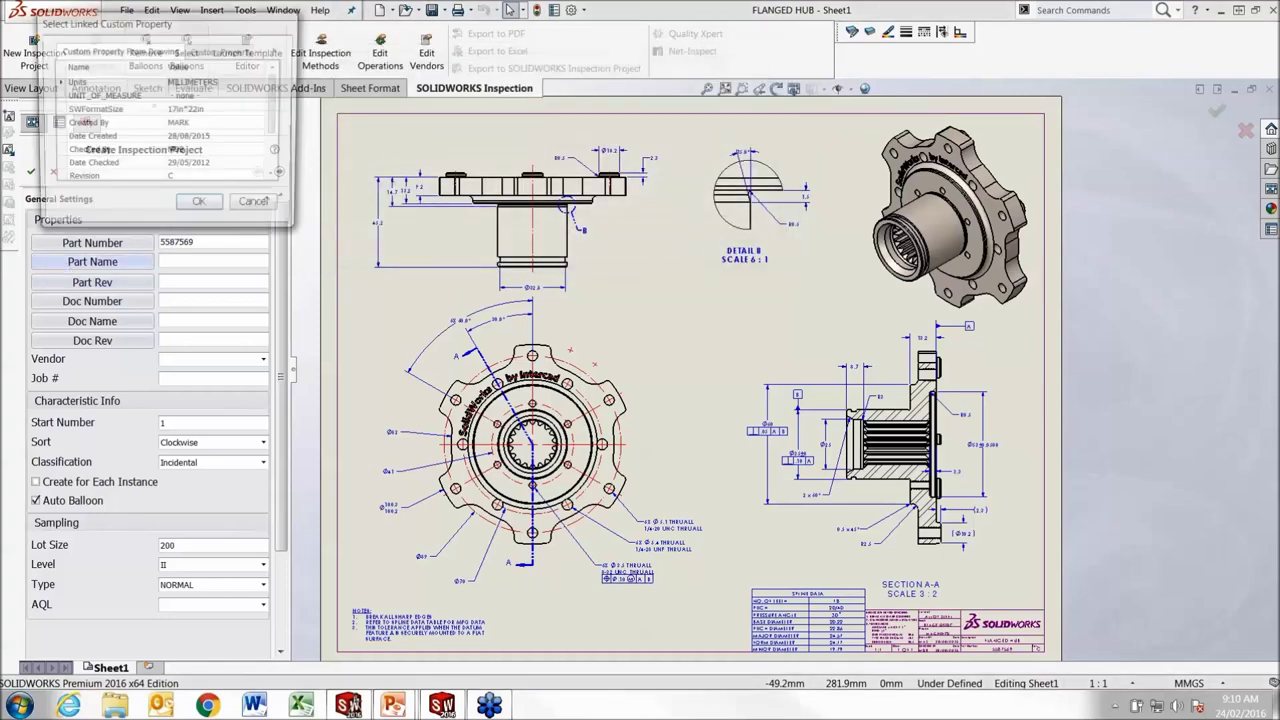
left_click(222, 50)
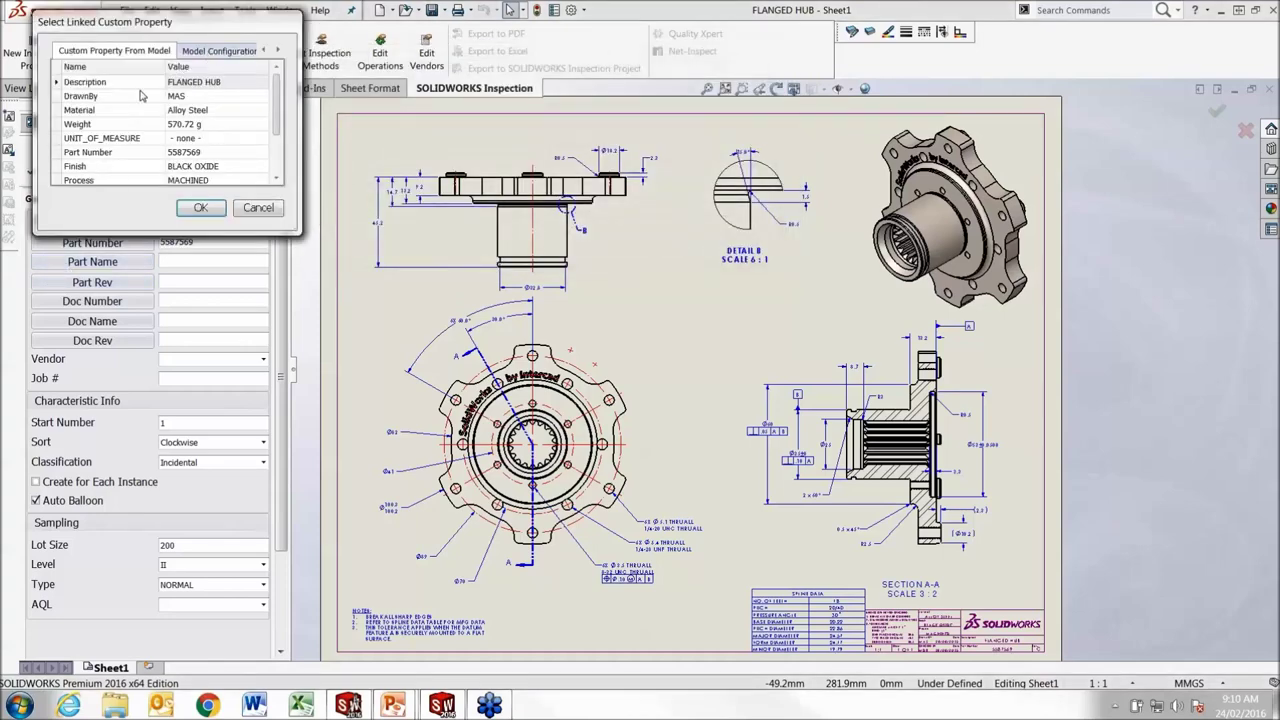
left_click(200, 207)
left_click(113, 284)
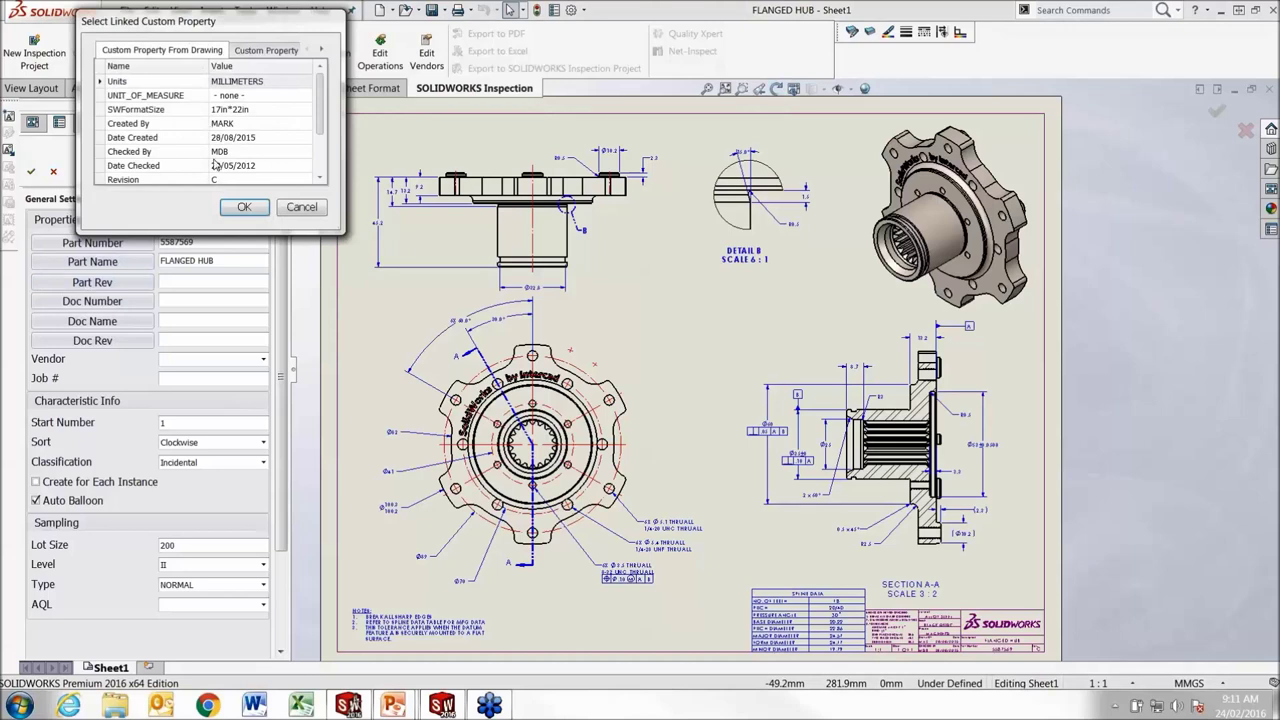
left_click(112, 180)
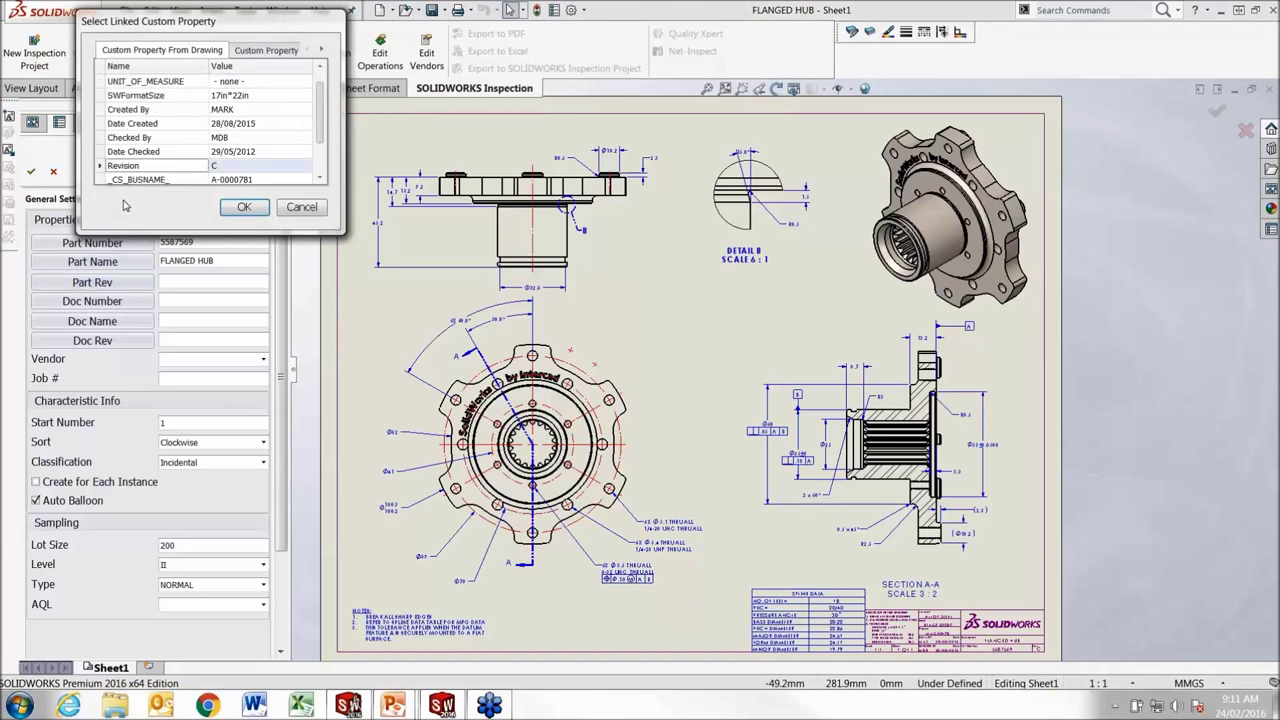
left_click(244, 207)
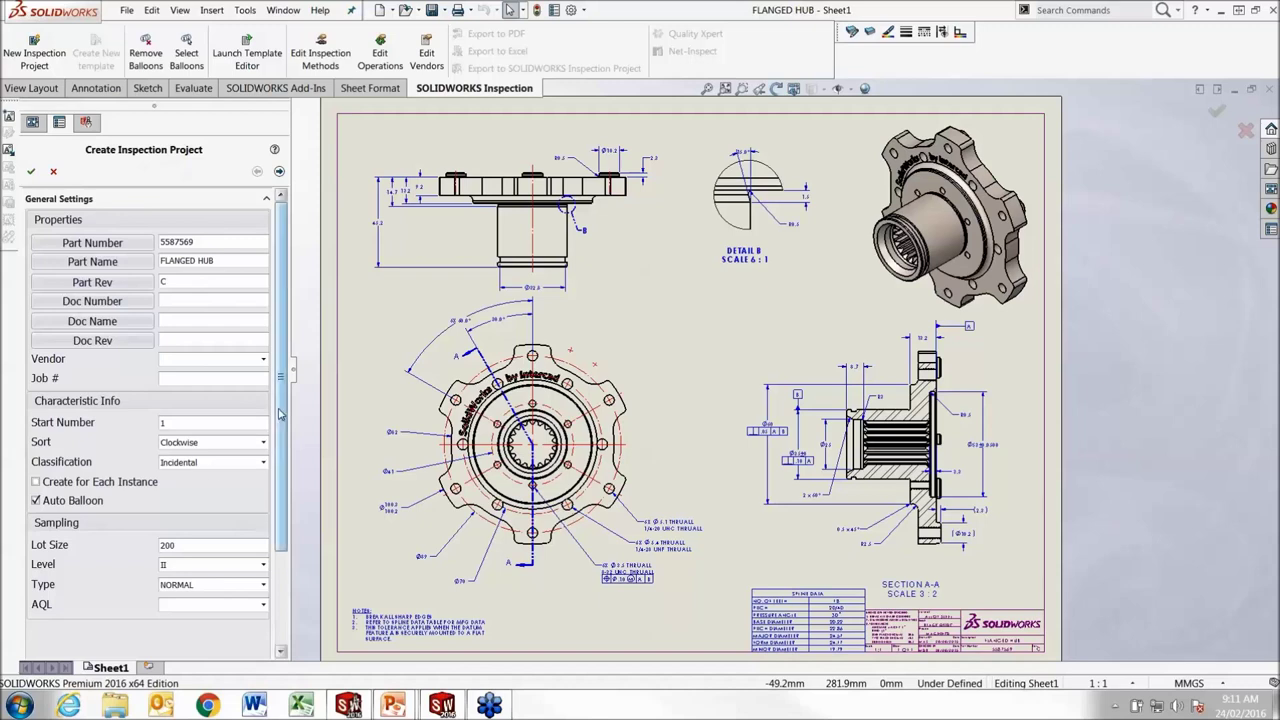
- Review the project's characteristic info and sampling settings, including the available classification options
scroll(287, 477, "down", 3)
scroll(288, 484, "down", 1)
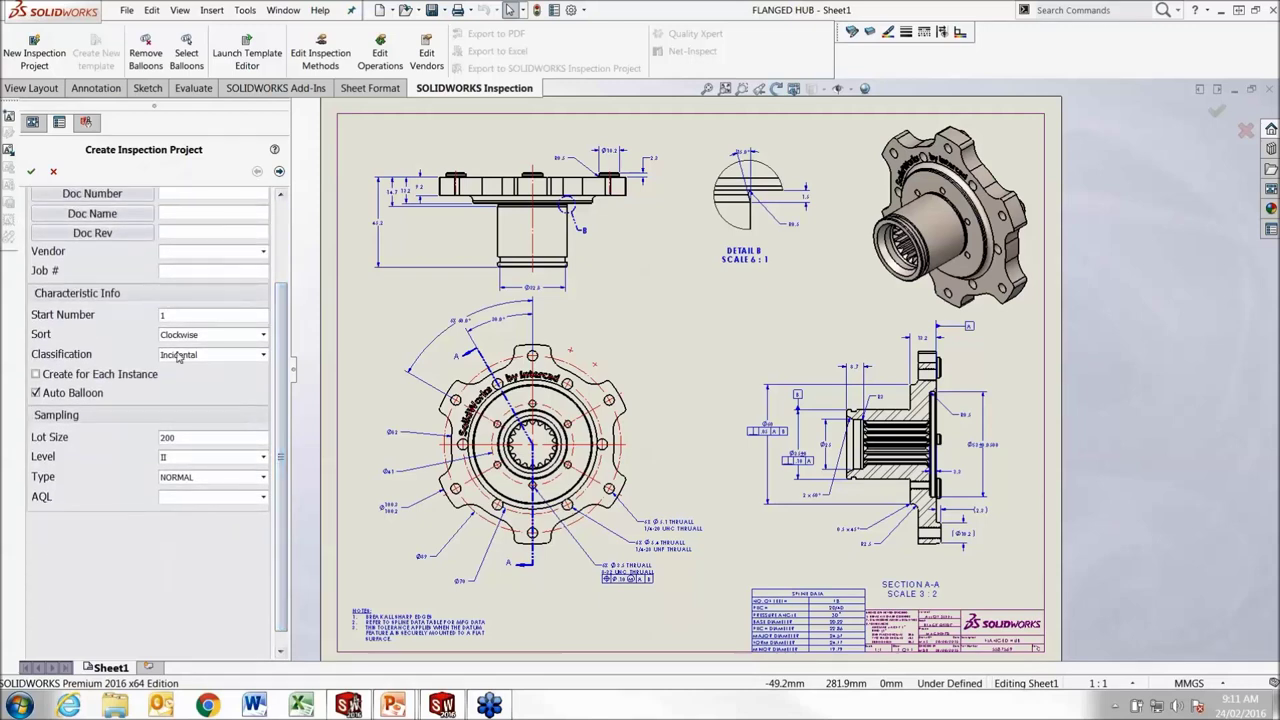
left_click(230, 356)
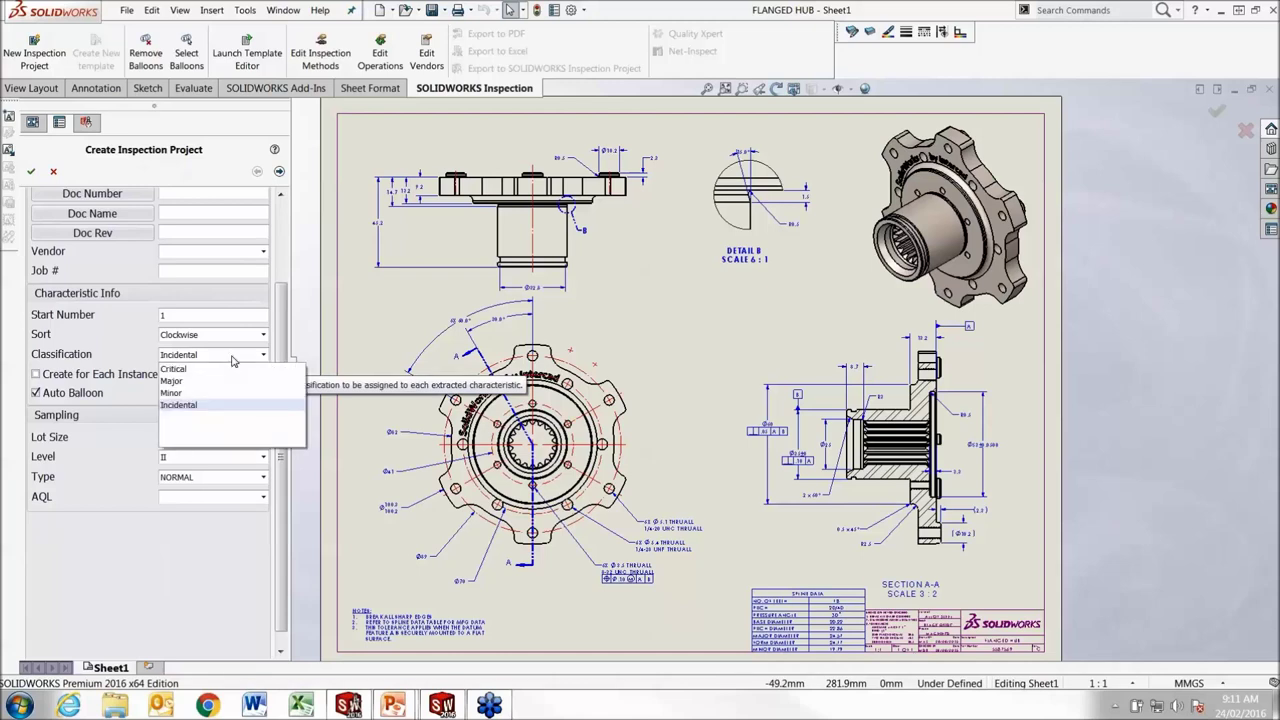
left_click(232, 357)
left_click(232, 357)
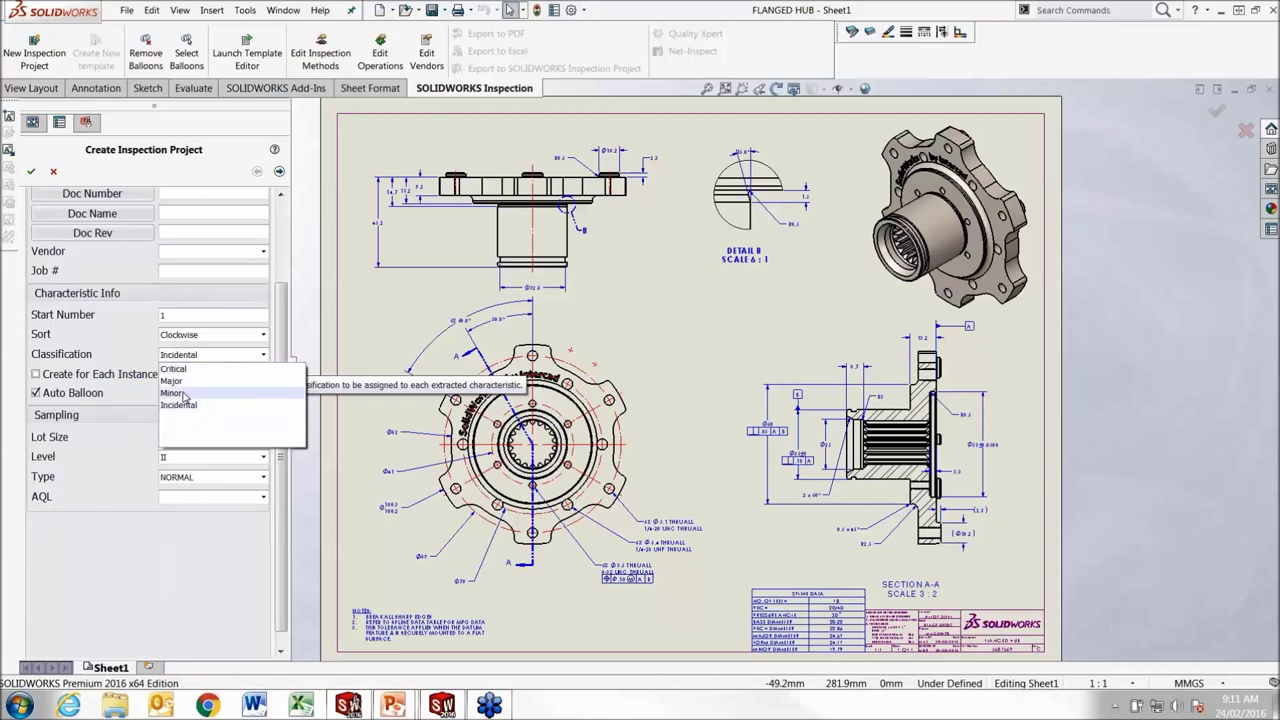
left_click(119, 450)
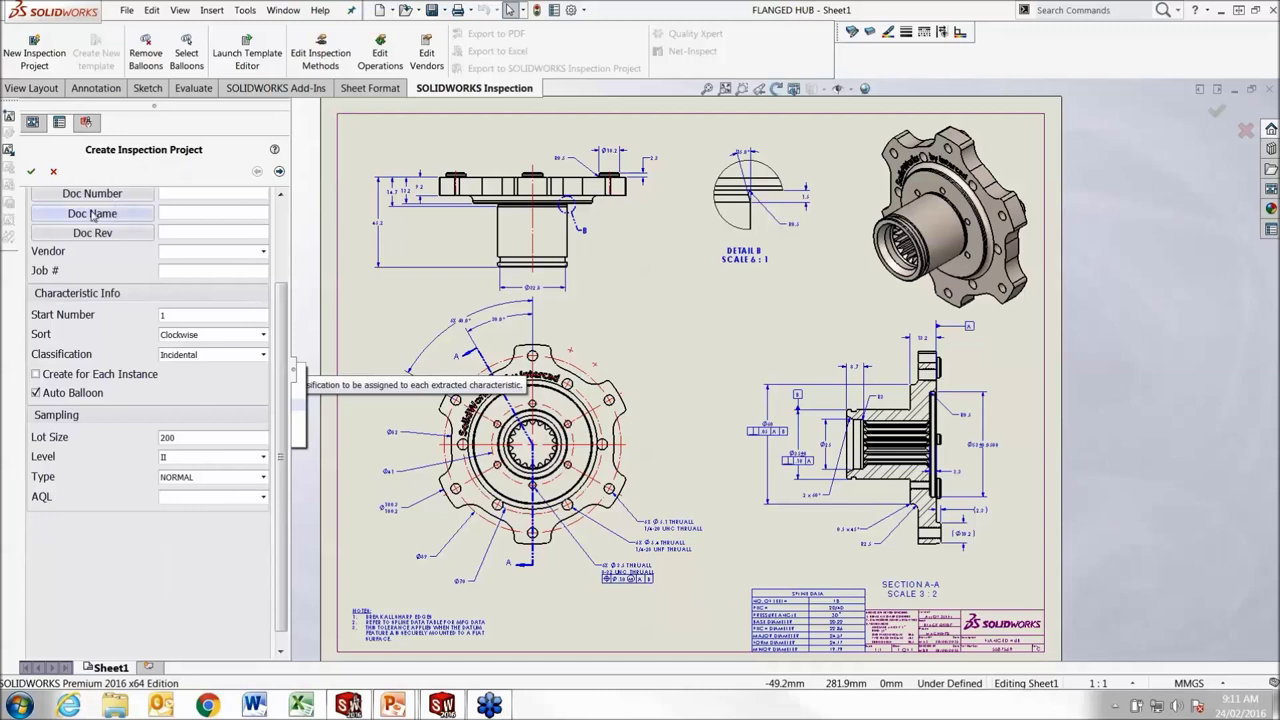
left_click_drag(281, 333, 280, 215)
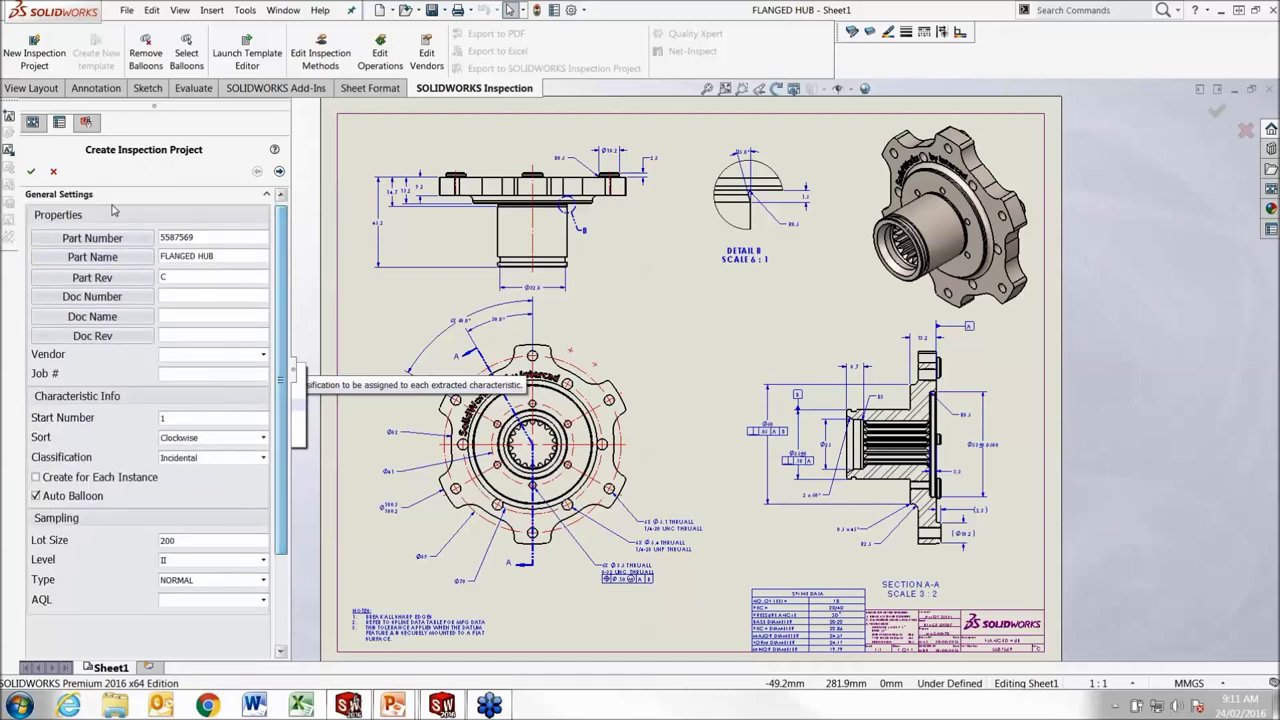
- Include reference and basic dimensions in the extraction settings and check the notes, GDT, hole callout, weld and surface finish options
left_click(279, 172)
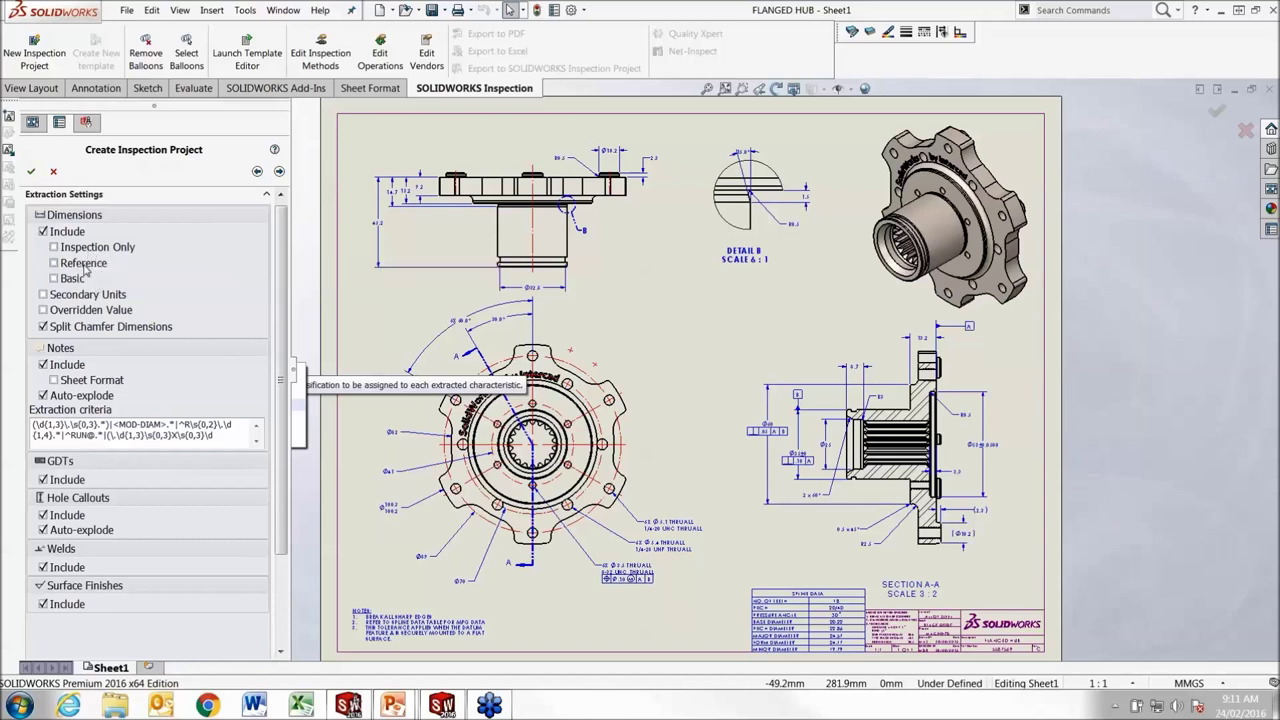
left_click(54, 264)
left_click(55, 279)
left_click_drag(283, 313, 290, 388)
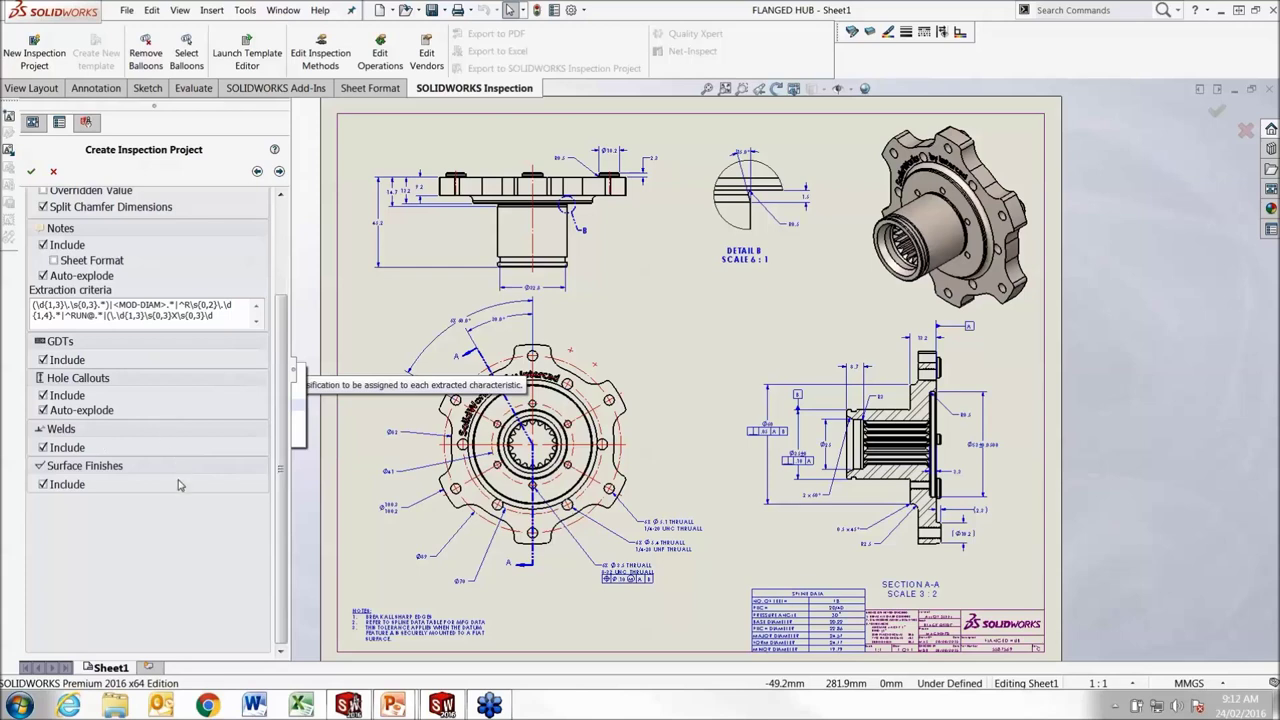
scroll(270, 360, "up", 5)
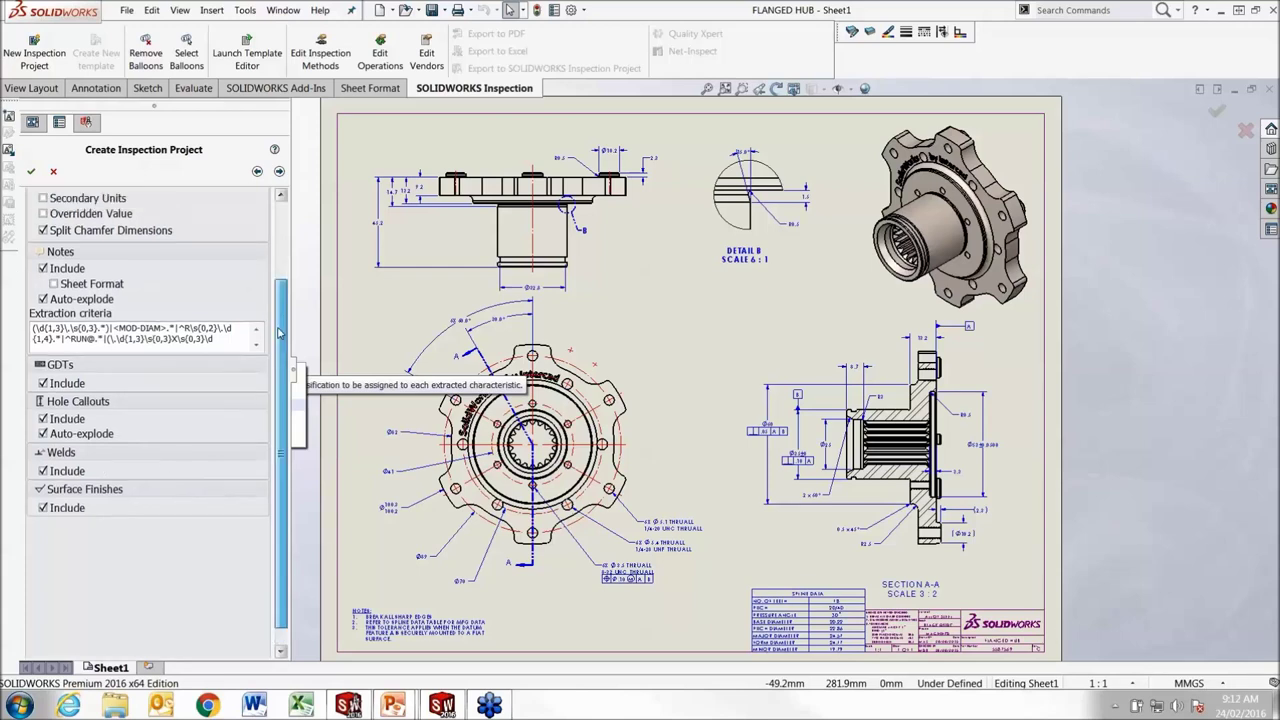
- Check the linear and angular tolerances by precision and create the inspection project with automatic balloons
left_click(279, 172)
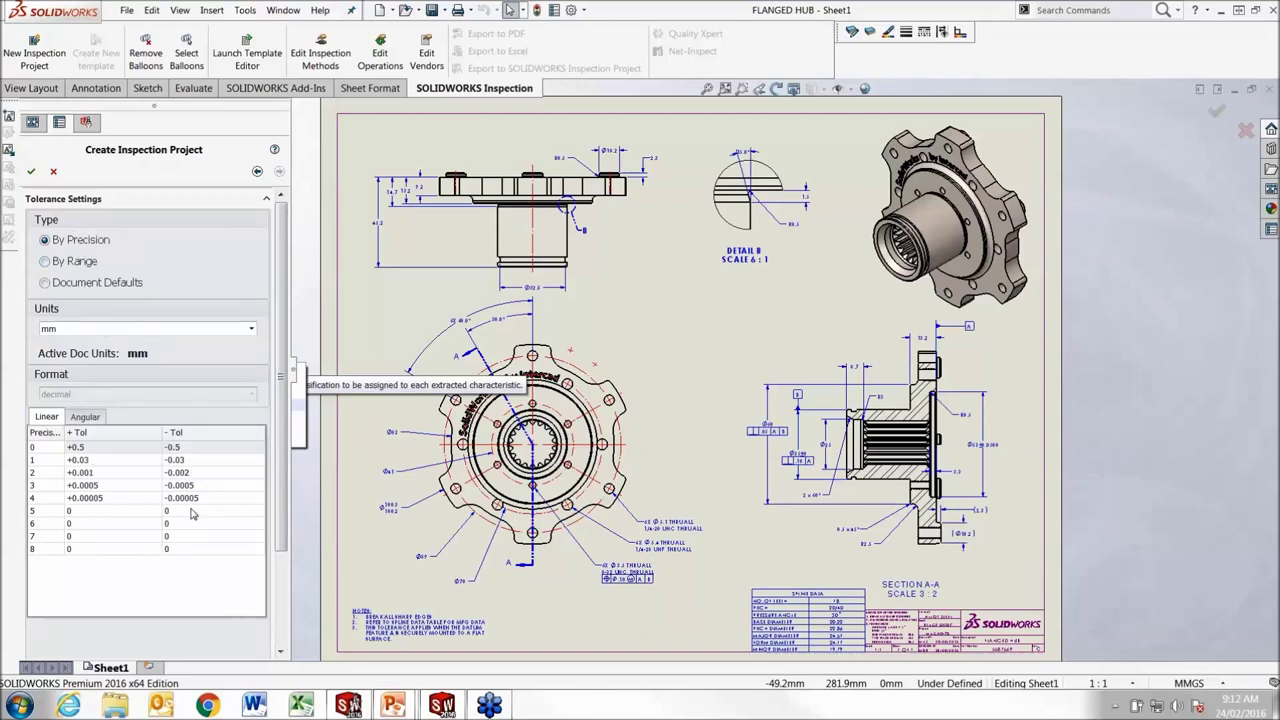
left_click(82, 418)
left_click(42, 419)
left_click(31, 171)
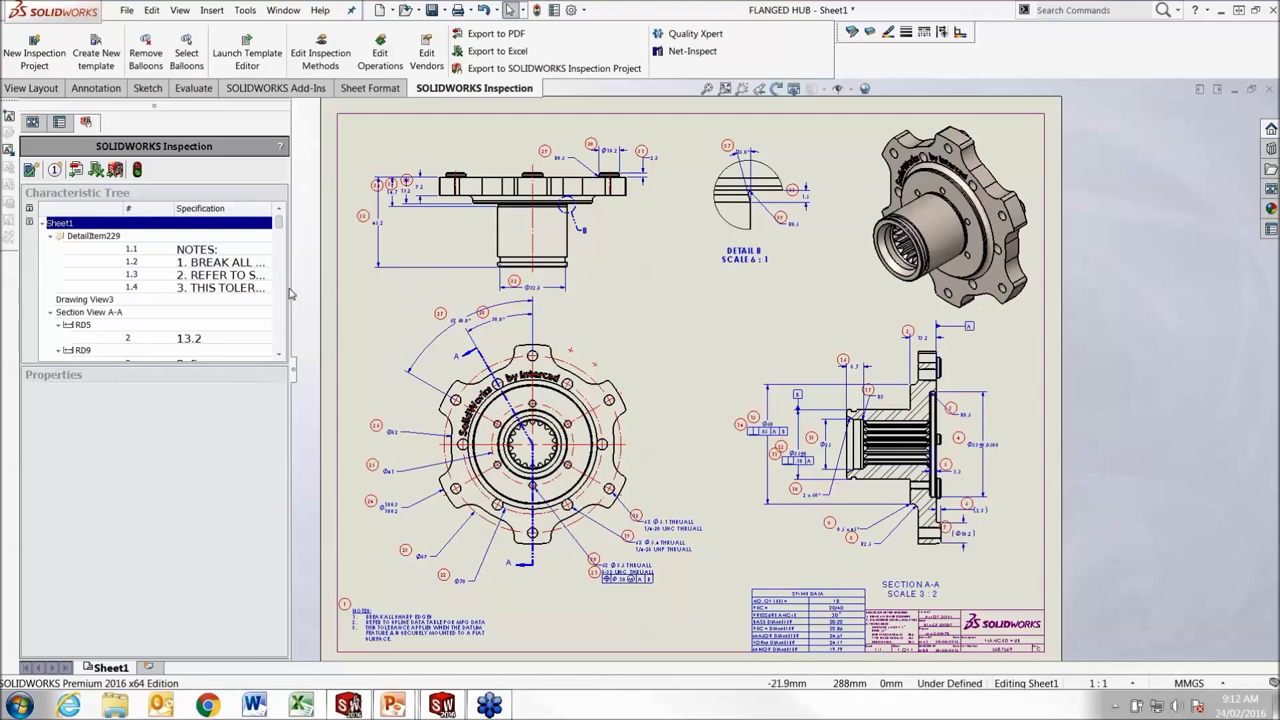
- Widen the characteristic tree and collapse the RD9 entry and the D1 entry for characteristic 5 under Section View A-A
left_click_drag(281, 224, 281, 231)
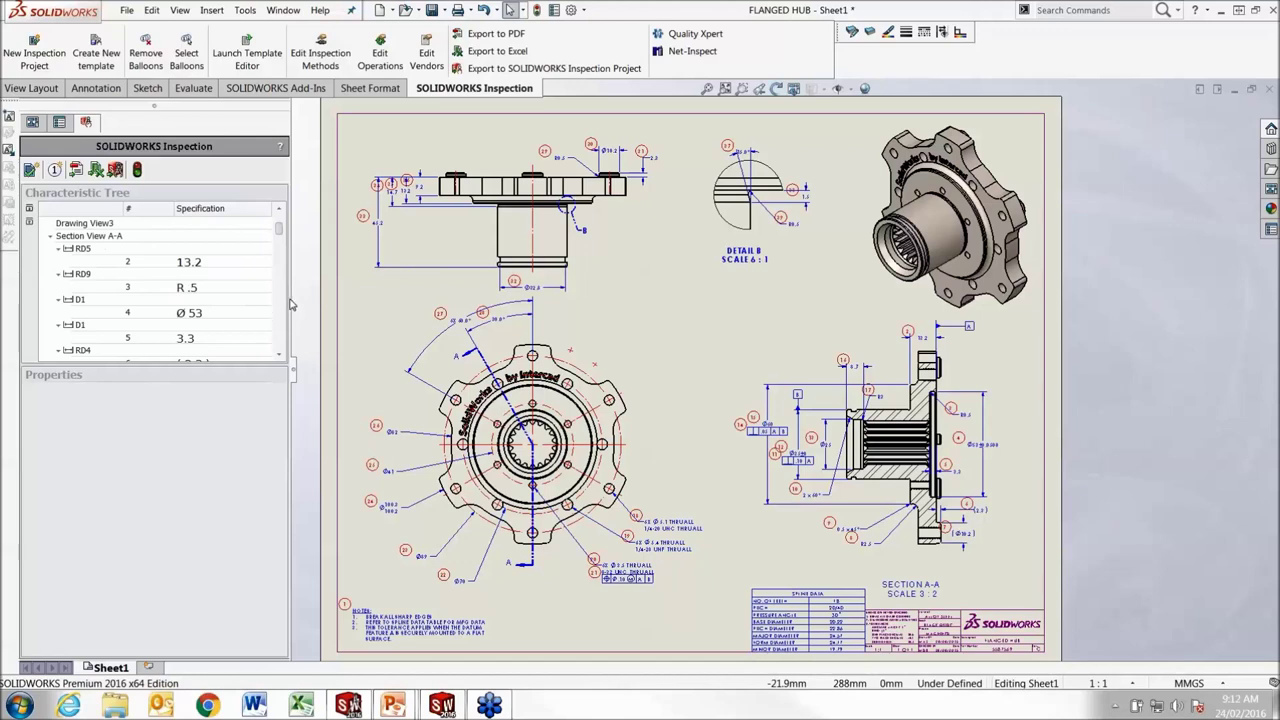
mouse_move(289, 298)
left_mouse_down()
mouse_move(388, 298)
mouse_move(308, 298)
left_mouse_up()
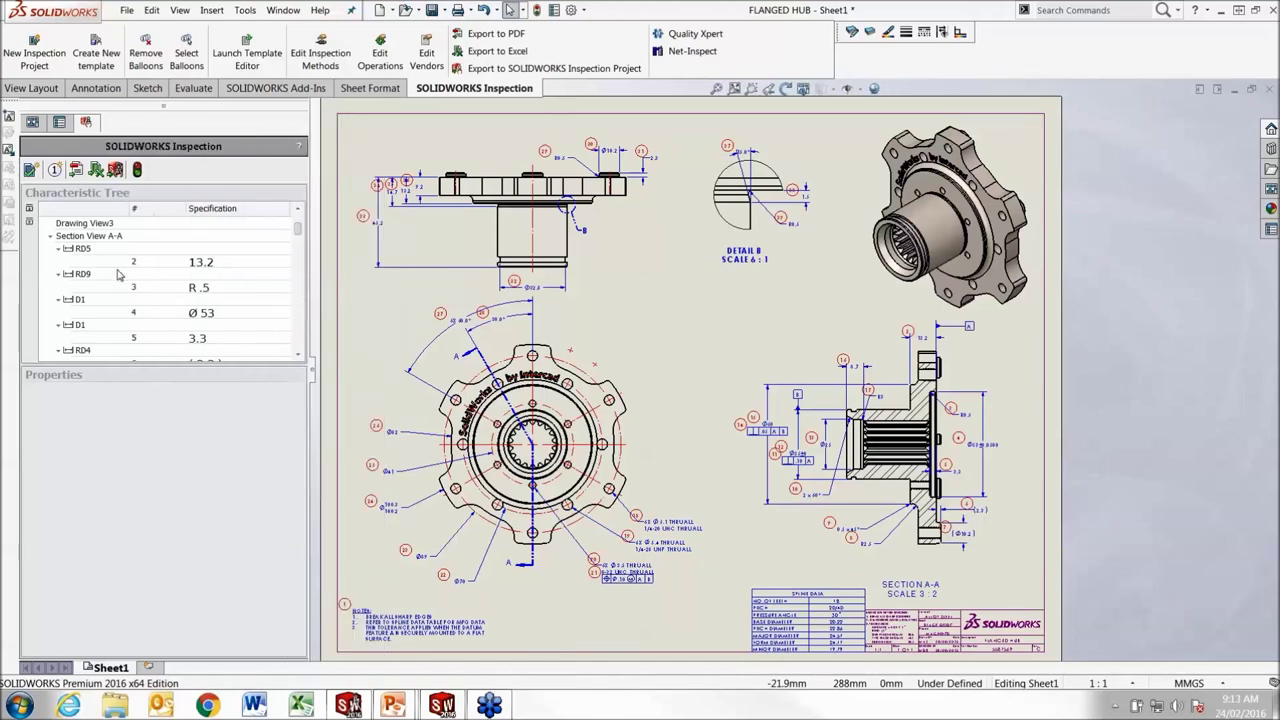
left_click(58, 276)
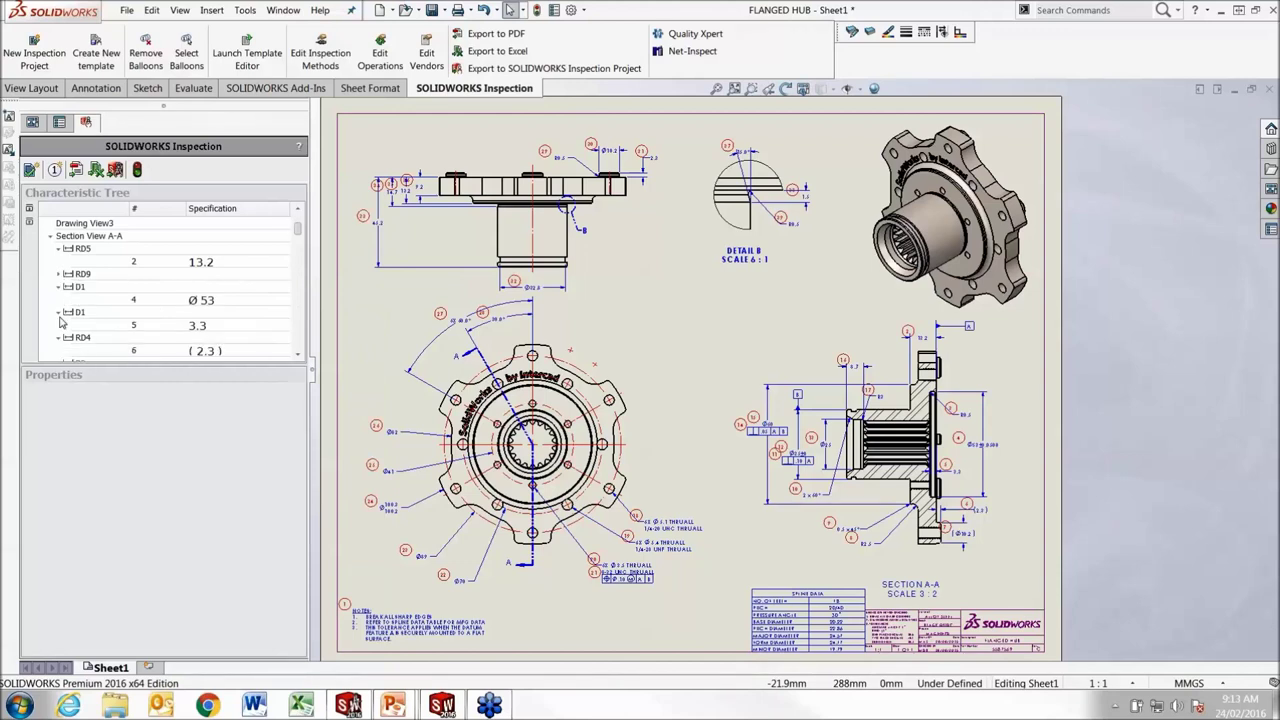
left_click(58, 314)
scroll(190, 330, "down", 3)
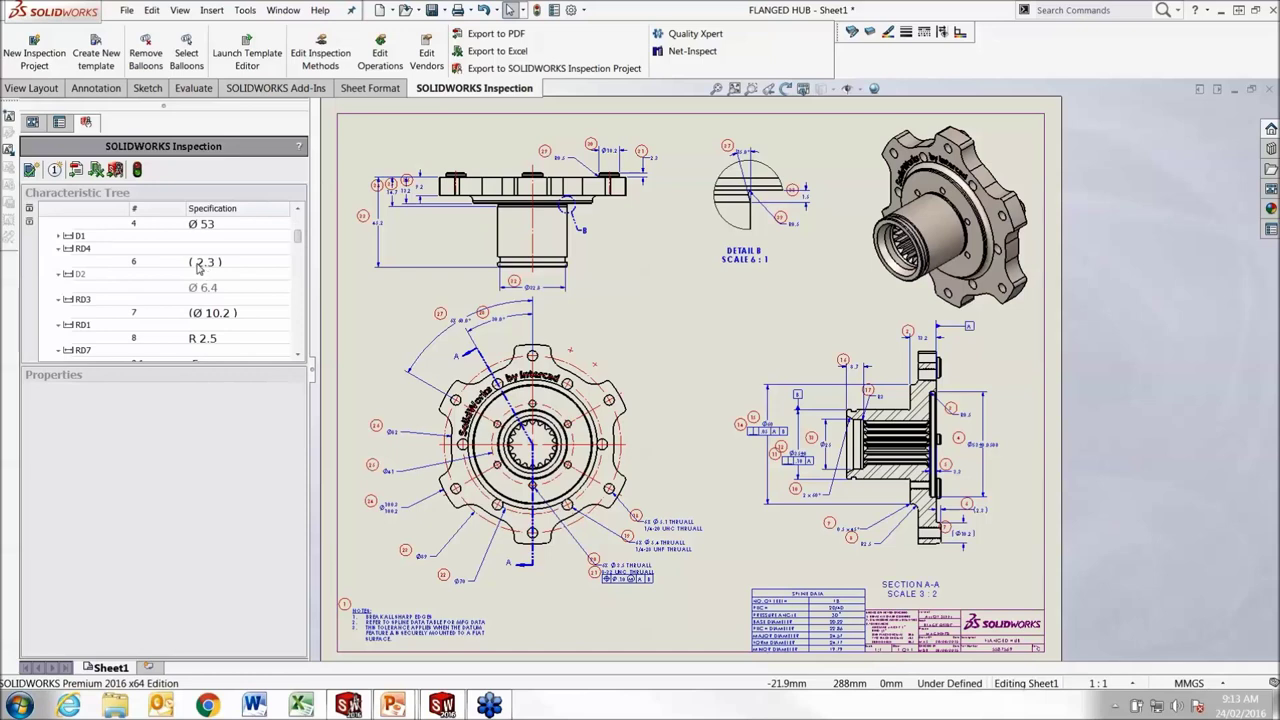
- Assign Digital Calipers as the inspection method for characteristic 6 in Section View A-A
left_click(200, 264)
right_click(200, 264)
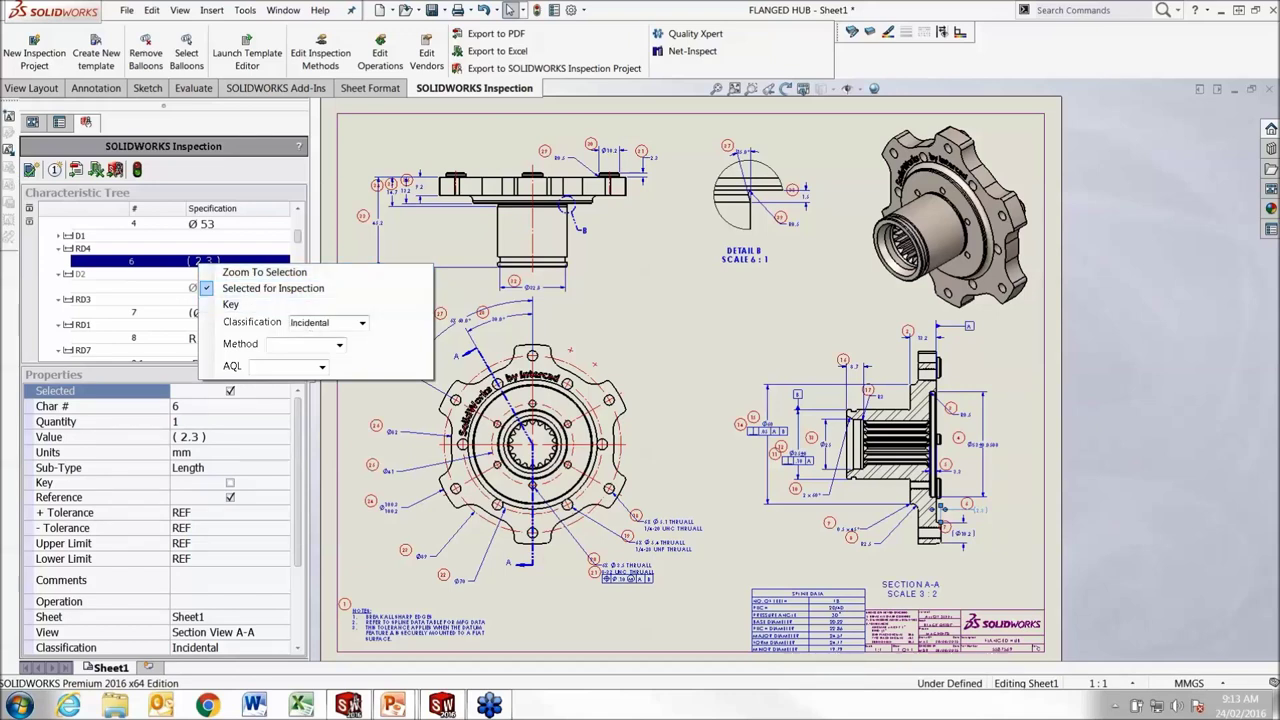
left_click(339, 347)
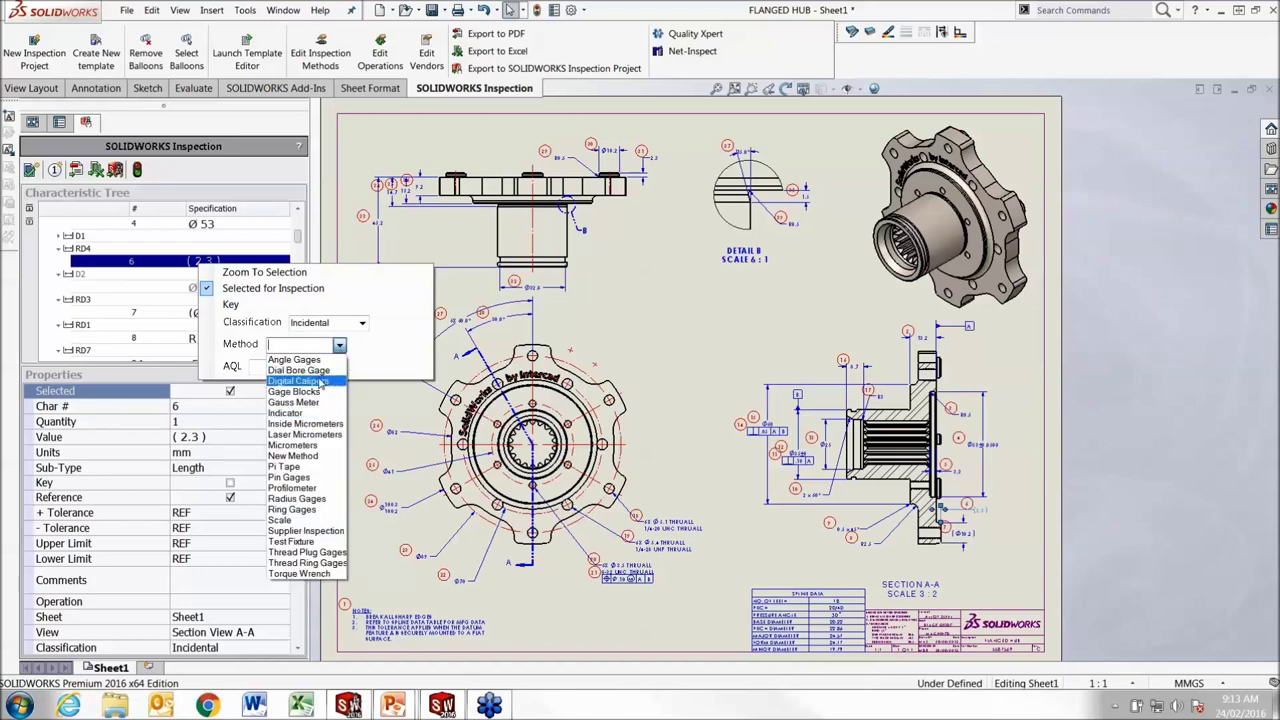
left_click(325, 392)
- Zoom the drawing to characteristic 7, followed by characteristic 8, from the characteristic tree
left_click(231, 312)
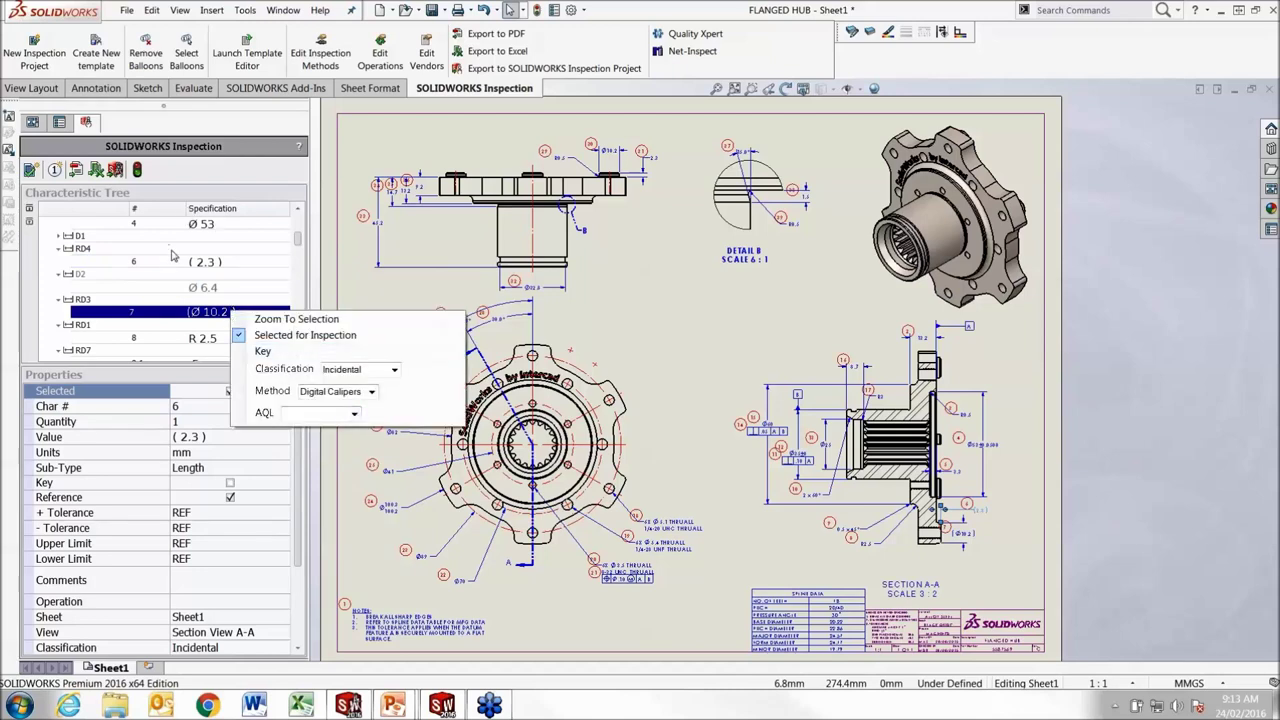
left_click(258, 318)
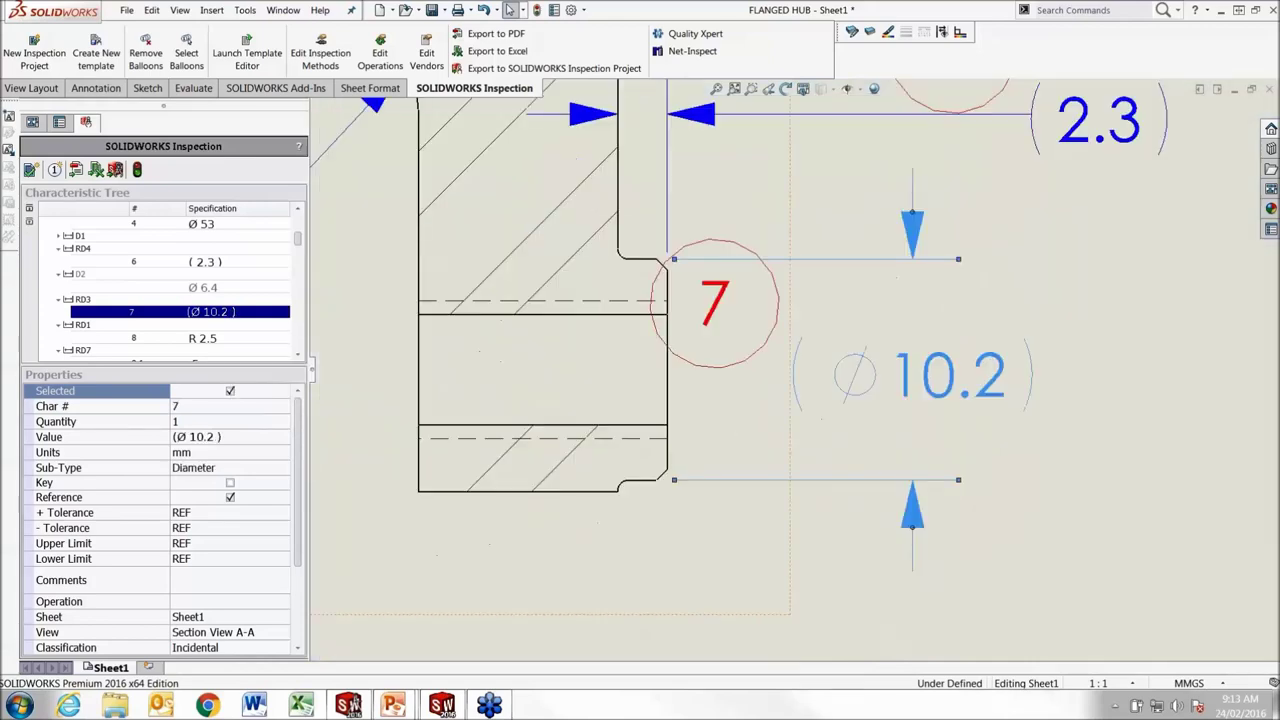
left_click(212, 340)
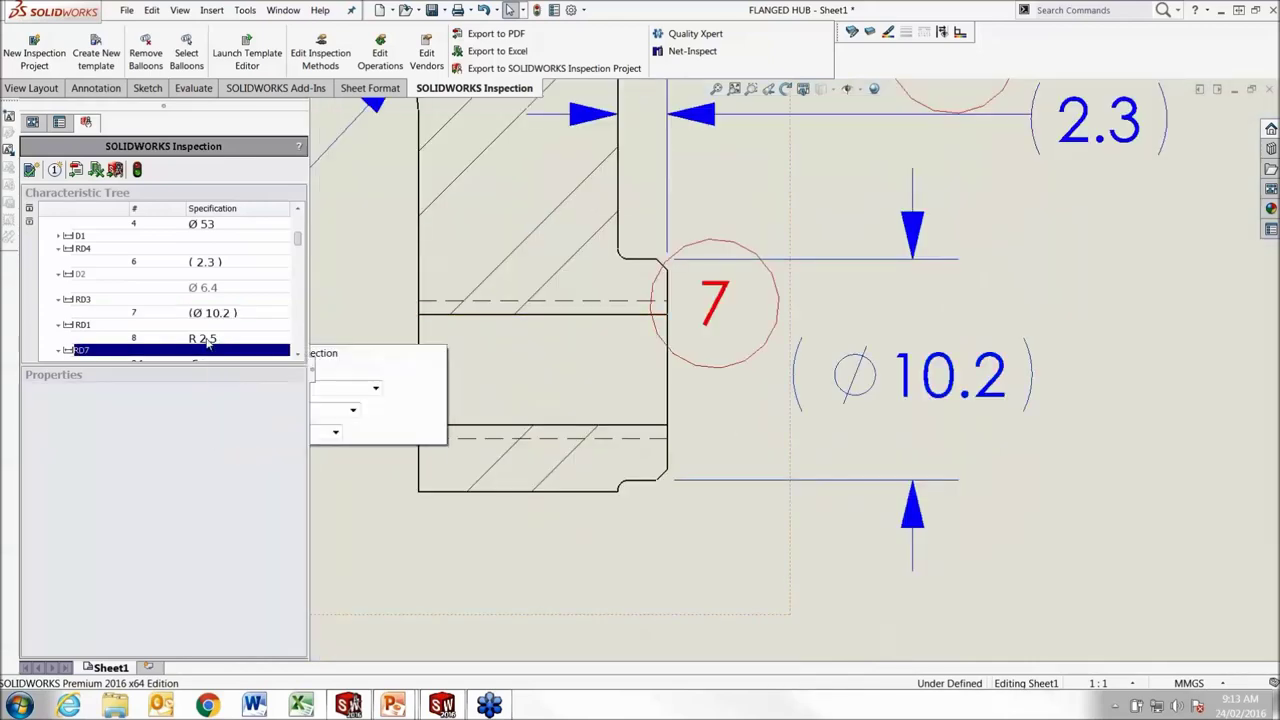
left_click(245, 347)
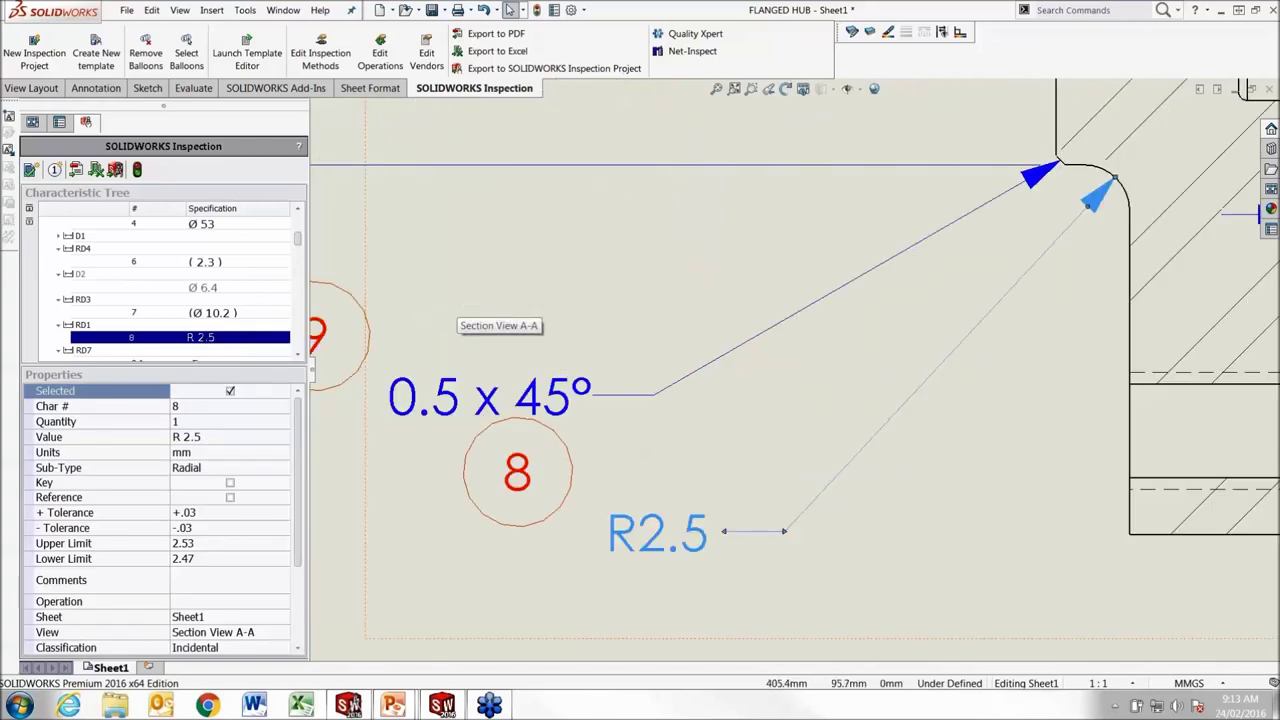
- Check the tolerances and limits of characteristics 12 and 13, and zoom the drawing to characteristic 13
left_click_drag(296, 240, 296, 262)
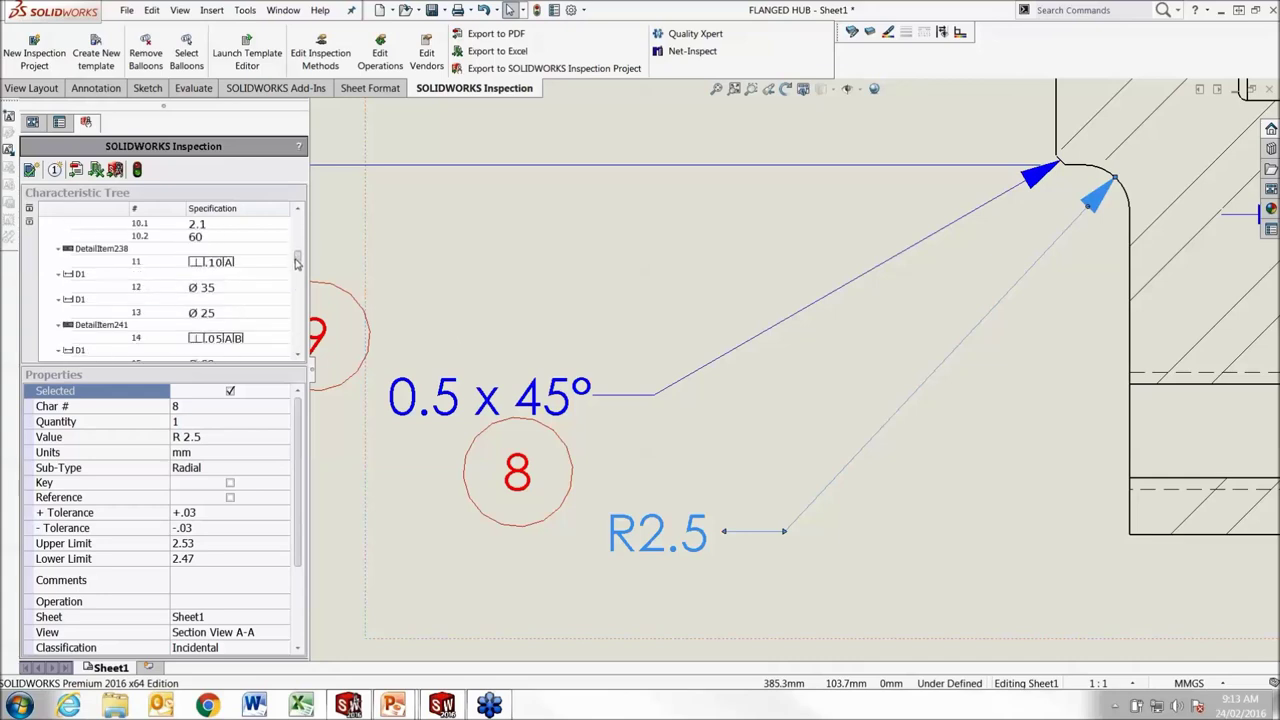
left_click(198, 288)
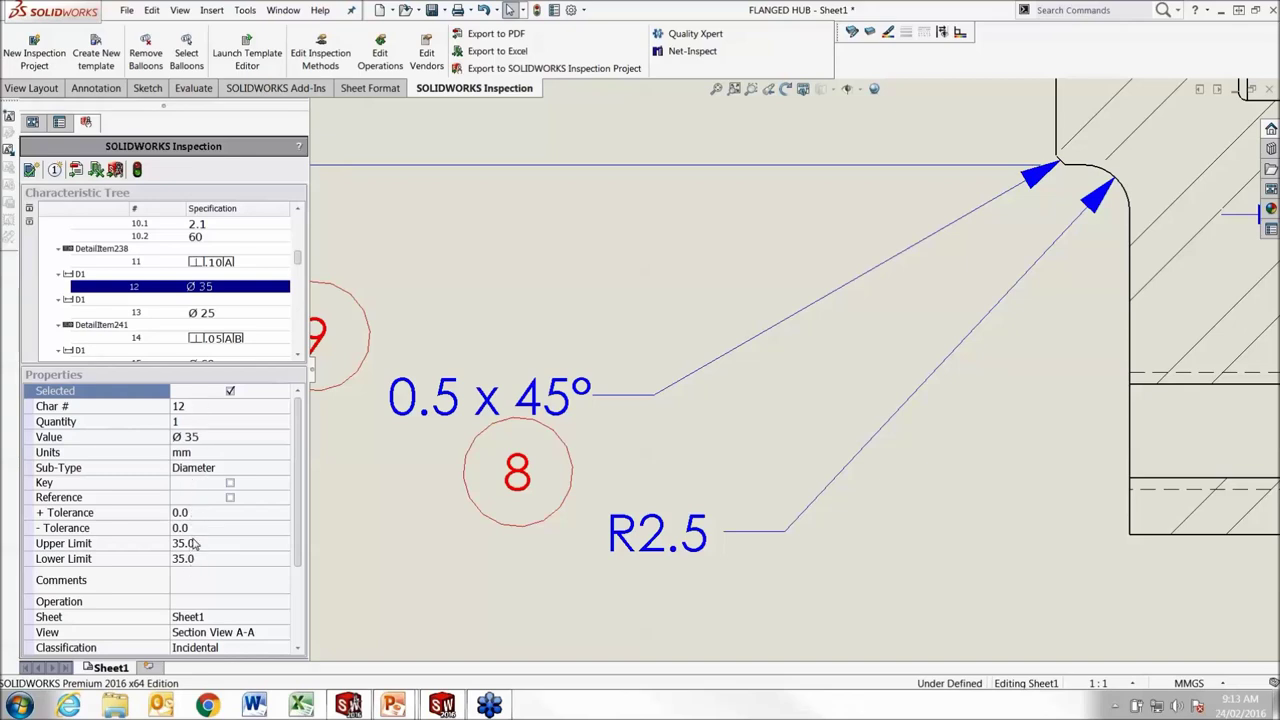
left_click(205, 314)
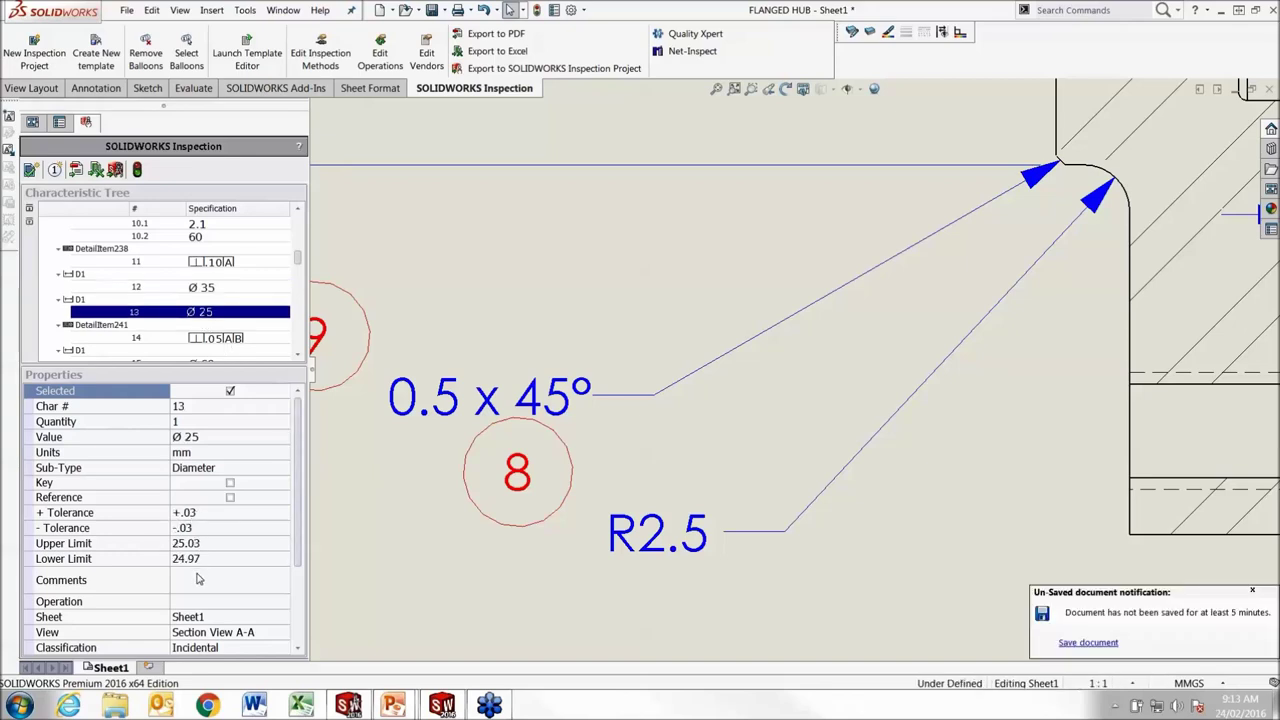
right_click(190, 318)
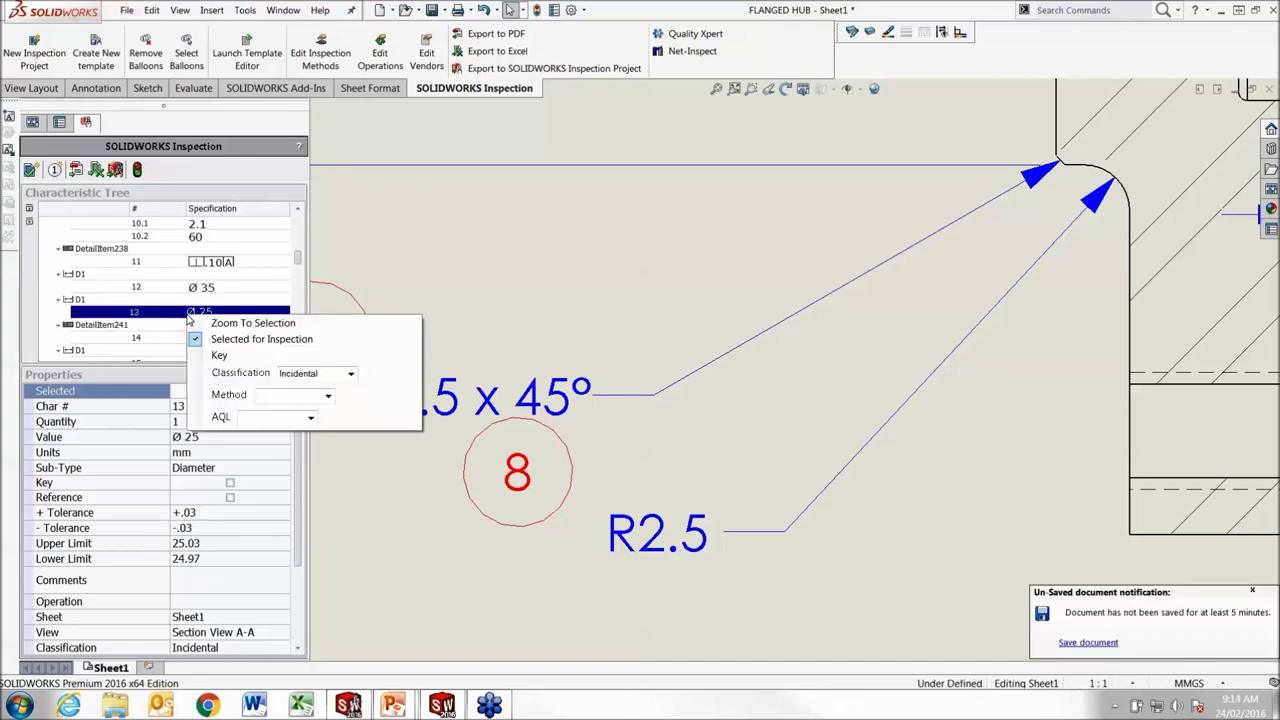
left_click(215, 322)
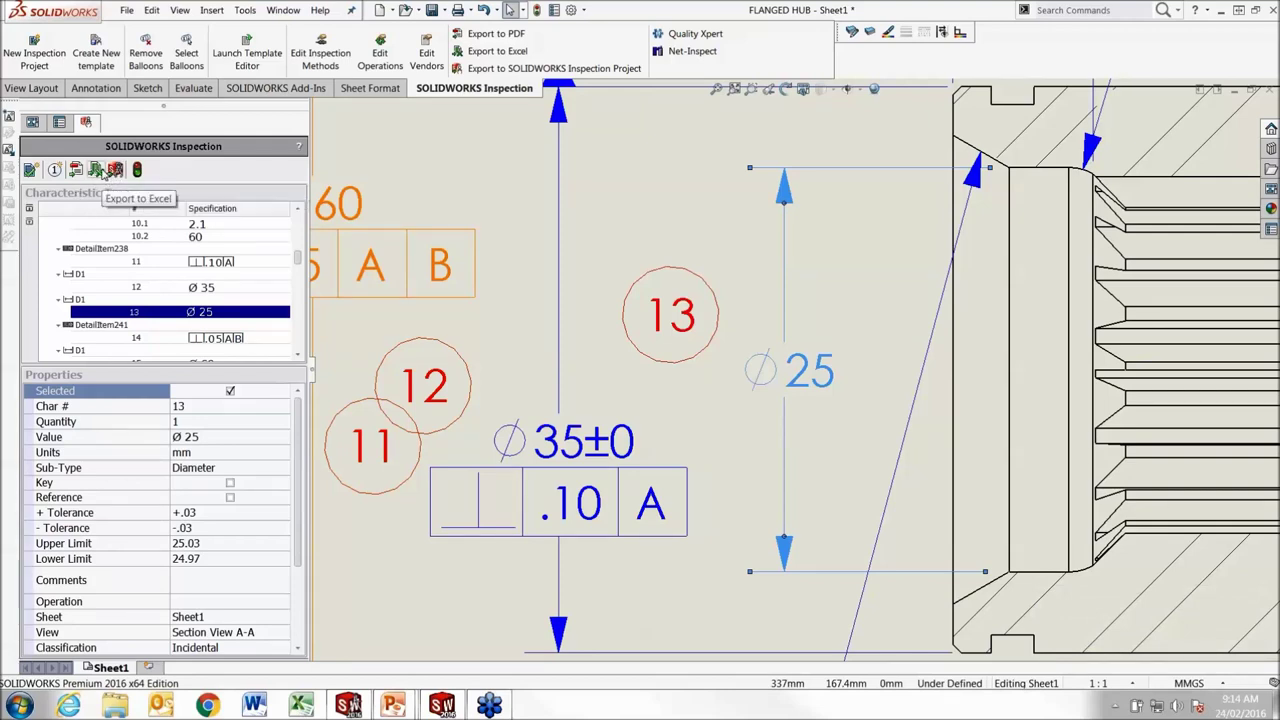
- Export the inspection project to Excel using the AS9102 template
left_click(99, 172)
left_click(97, 174)
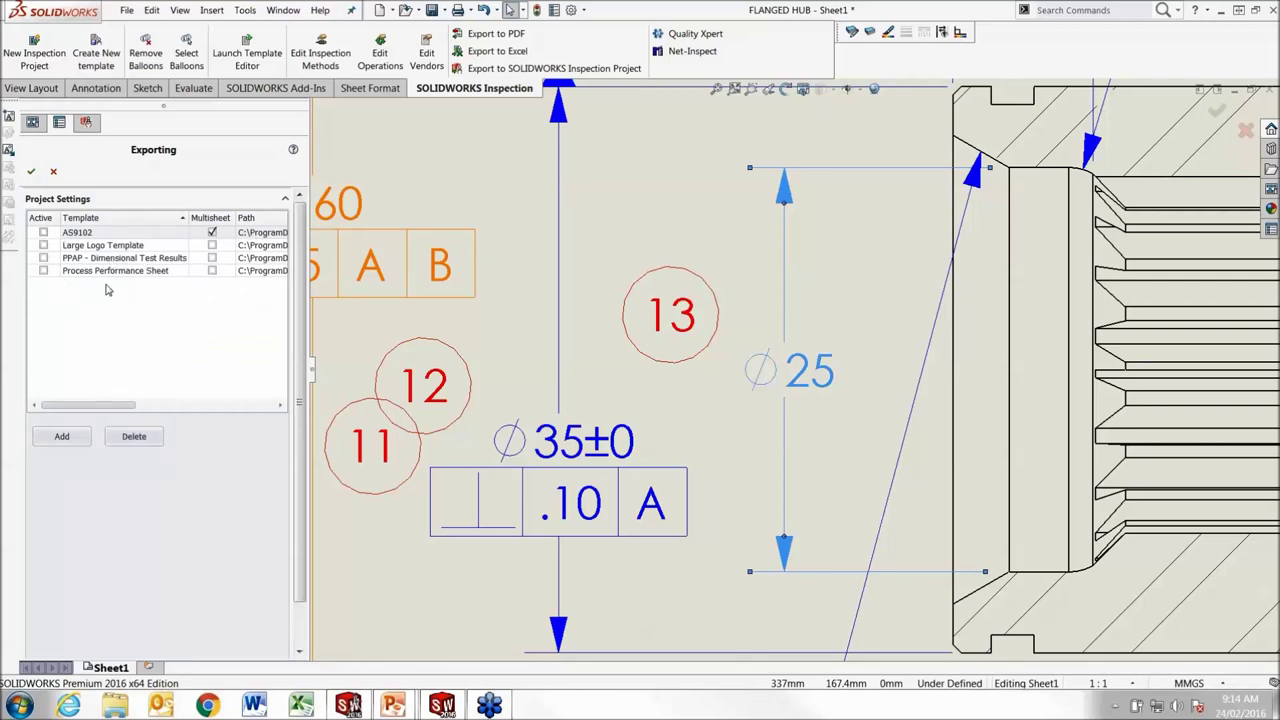
left_click(44, 233)
left_click(31, 172)
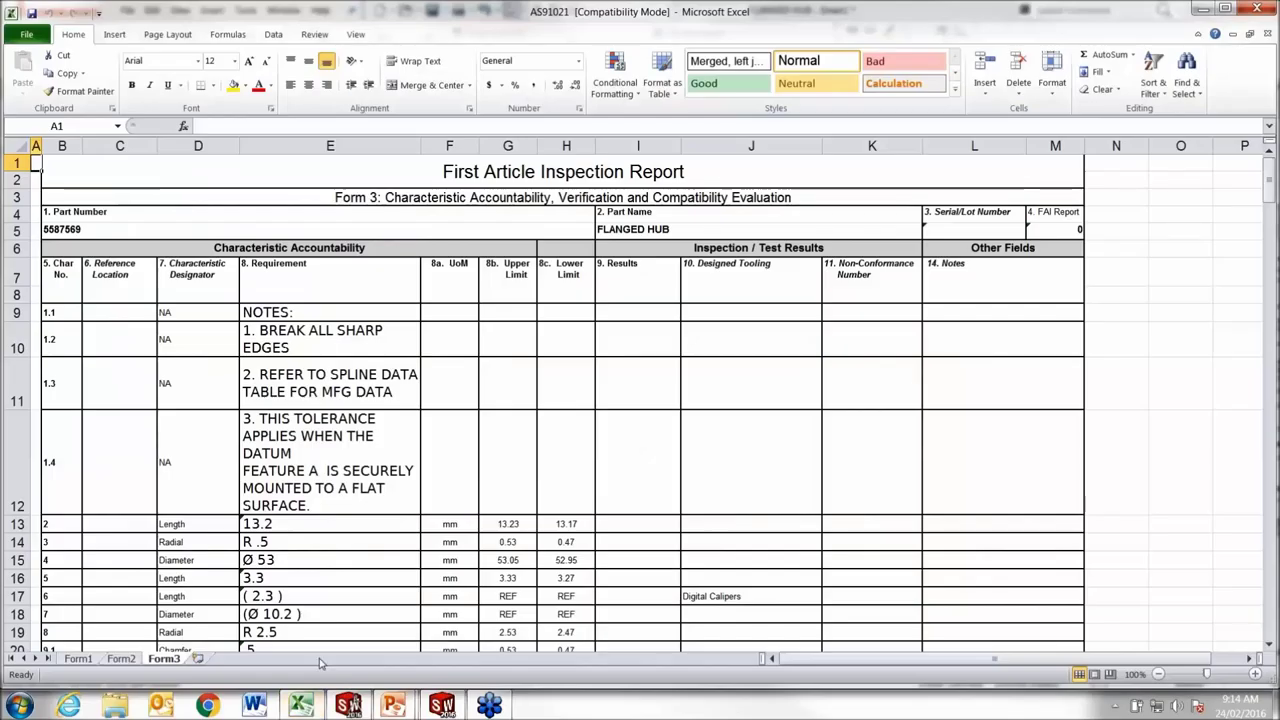
- Look through the exported characteristics on Form3 and enter 13.23 as the result for characteristic 2 in cell I13
scroll(350, 415, "down", 2)
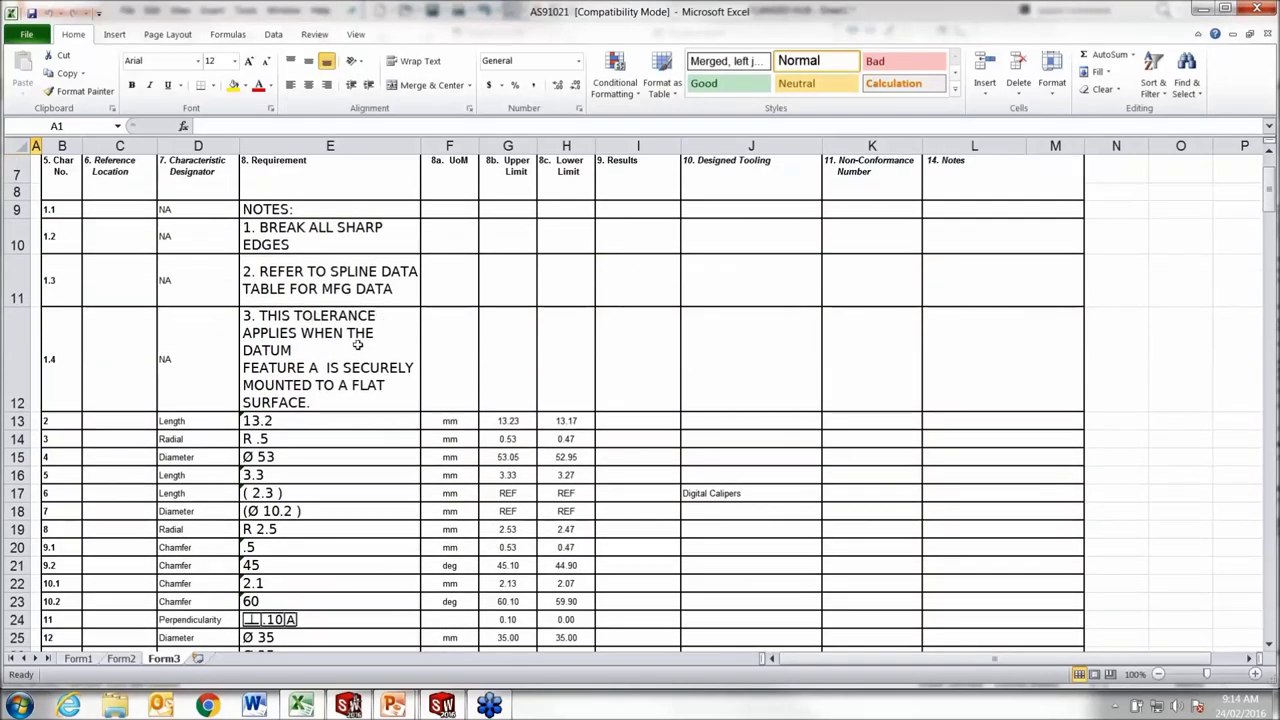
scroll(365, 400, "down", 2)
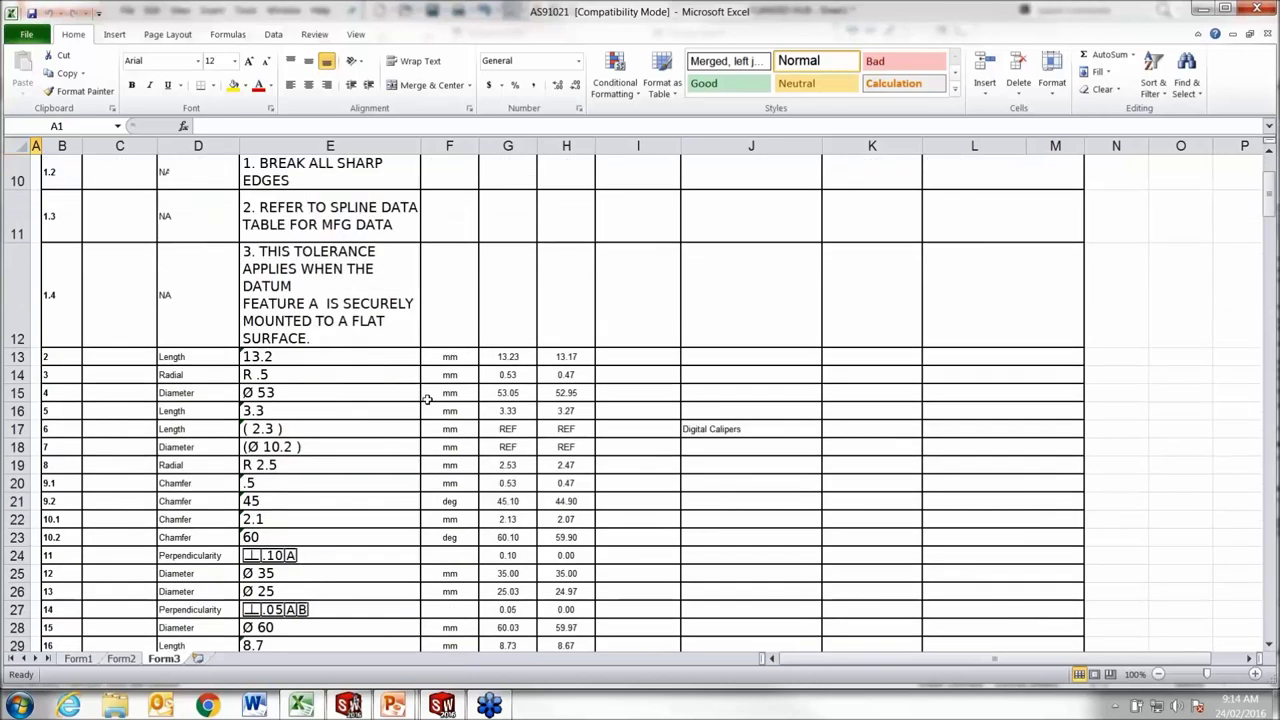
scroll(428, 400, "up", 1)
scroll(640, 411, "up", 1)
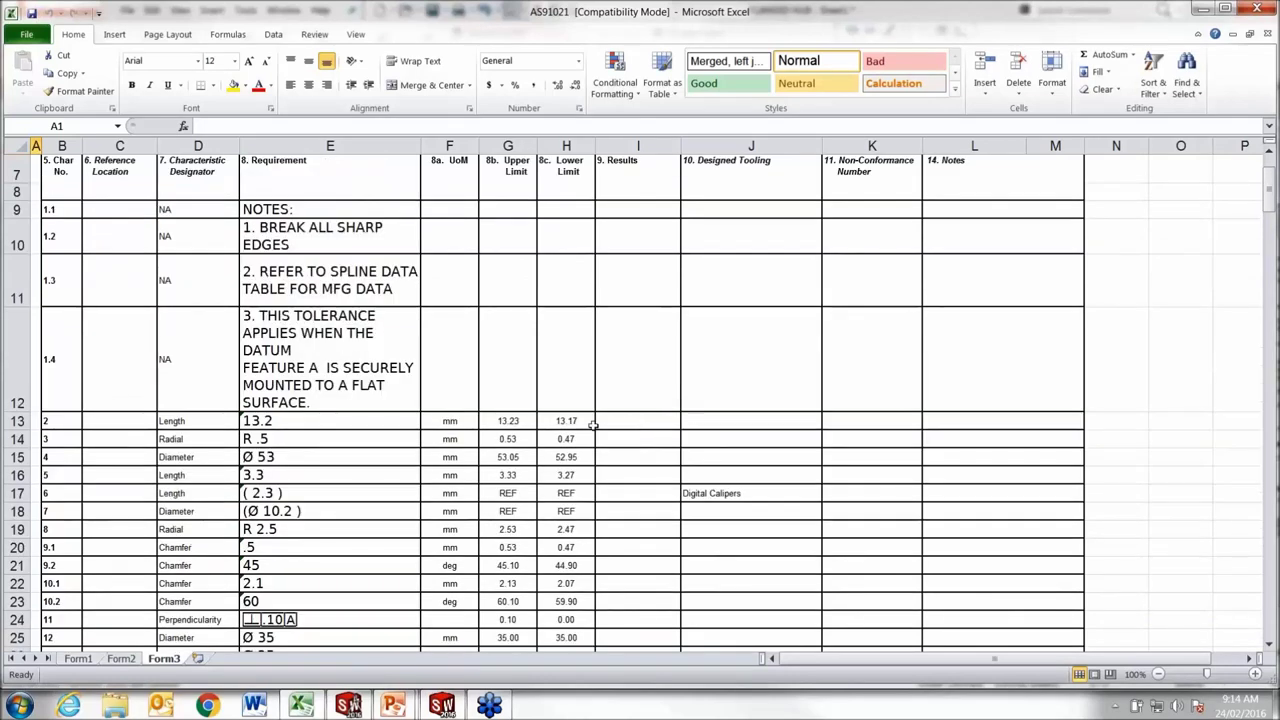
left_click(628, 422)
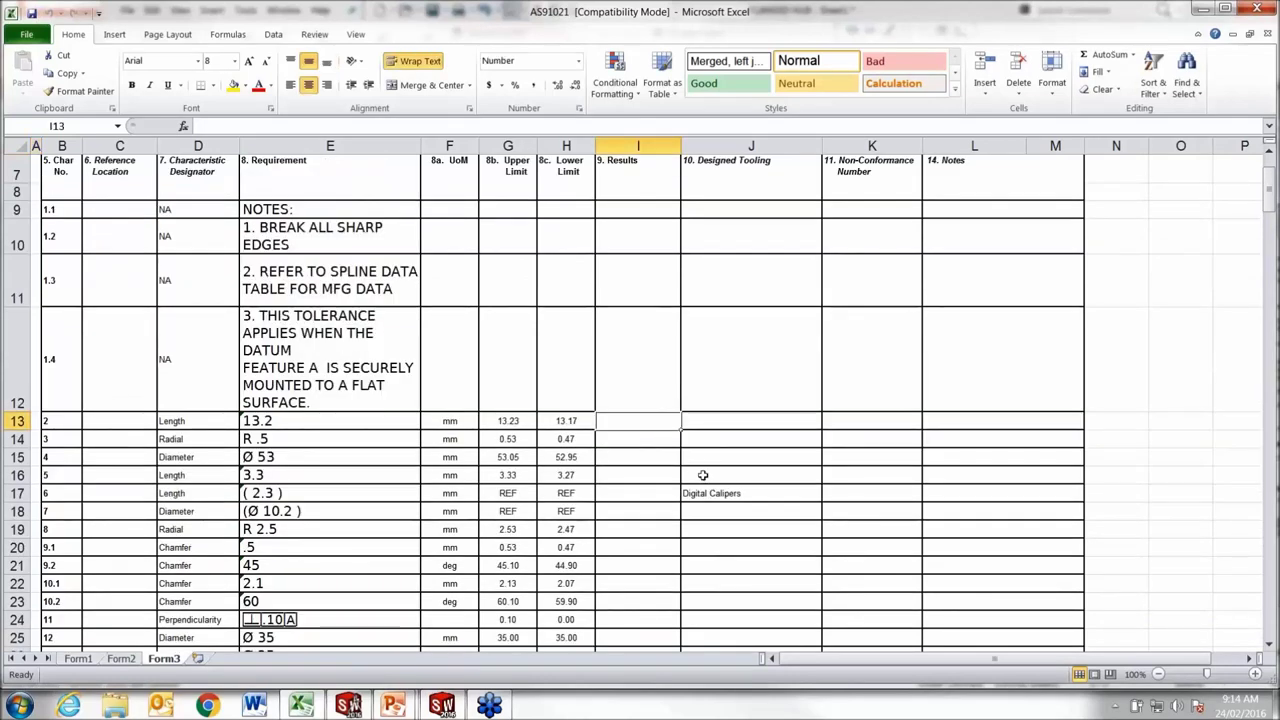
type("13.2")
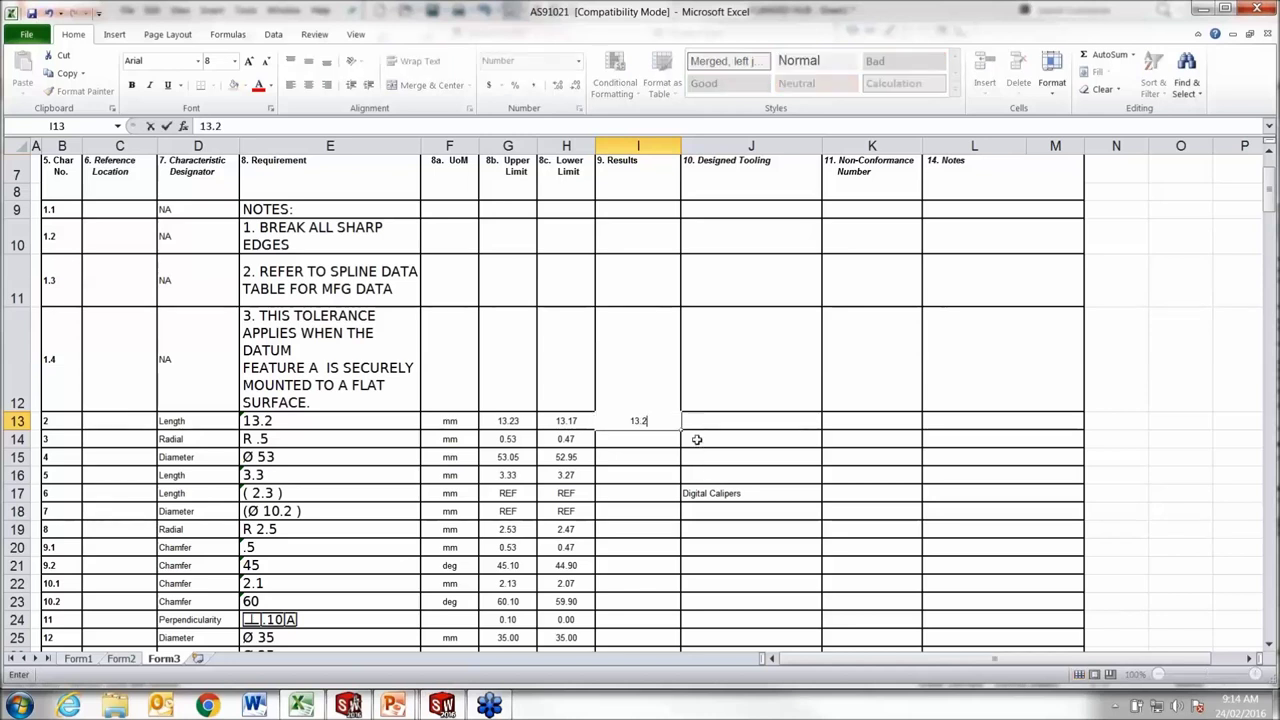
type("3")
- Enter the results 0.60 for characteristic 3 in cell I14 and 53.10 for characteristic 4 in cell I15
left_click(616, 440)
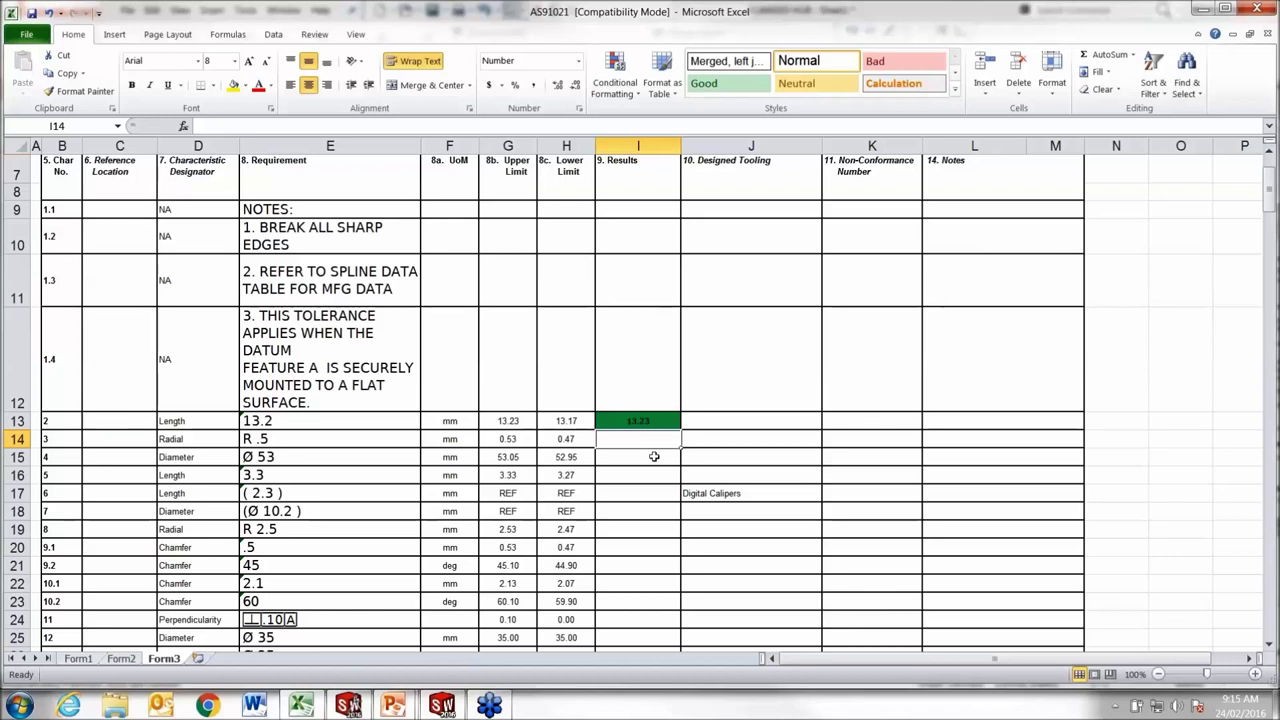
type("0")
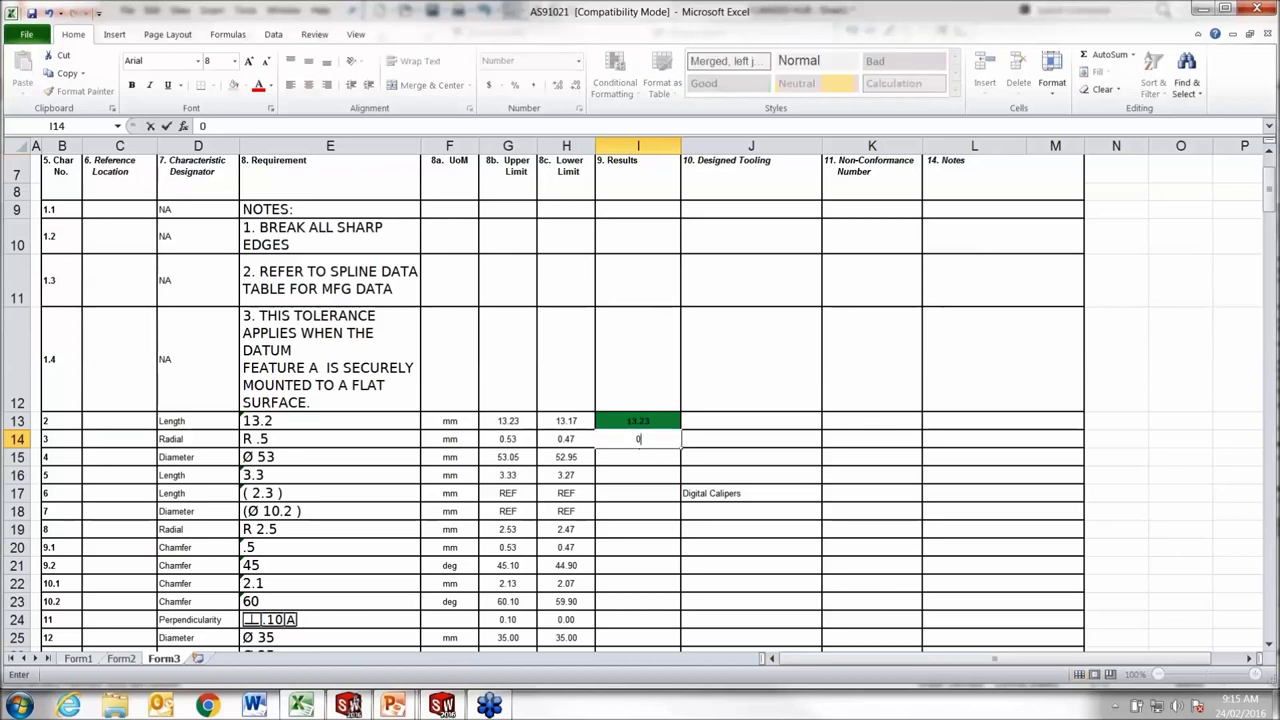
type(".66")
left_click(651, 457)
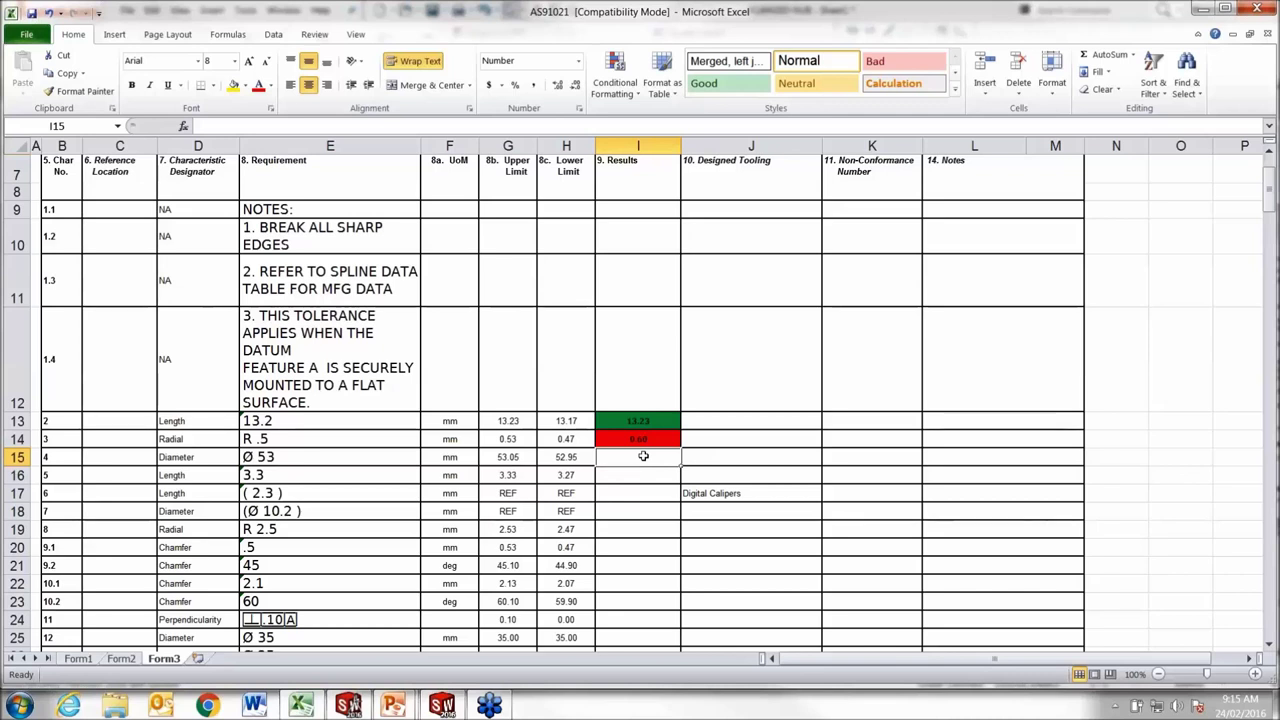
type("60")
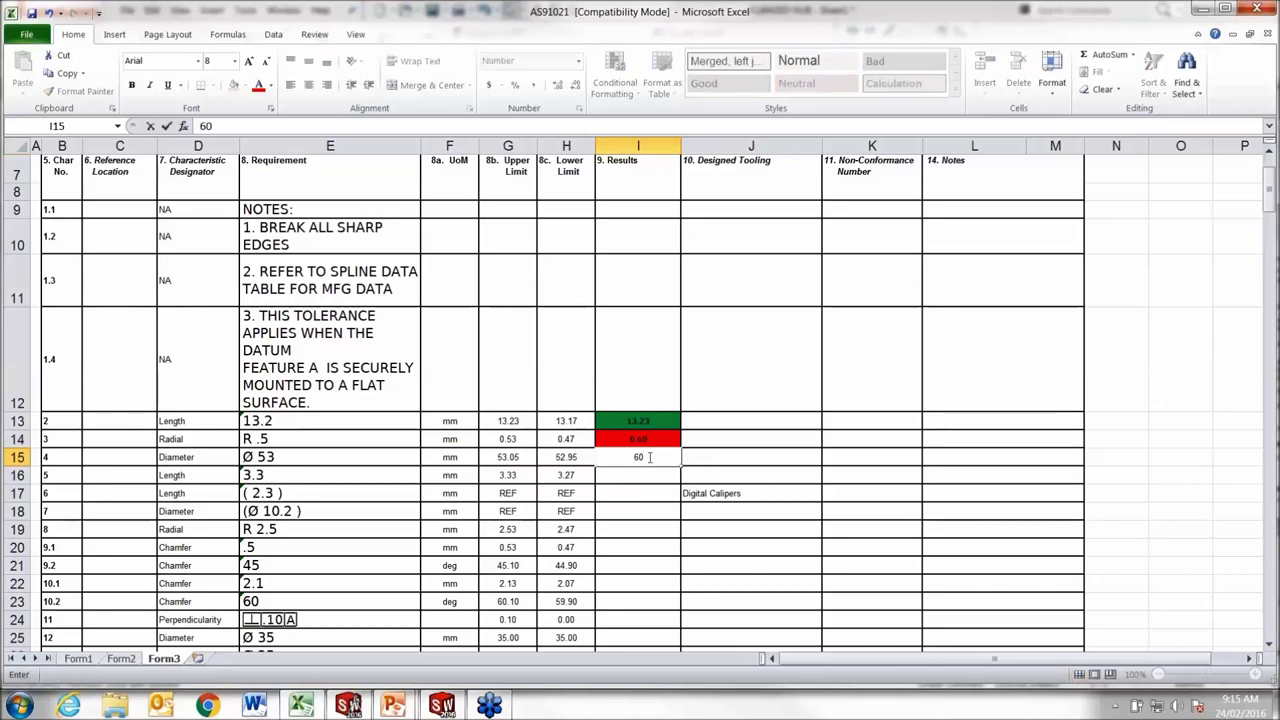
key("BackSpace")
type("3.")
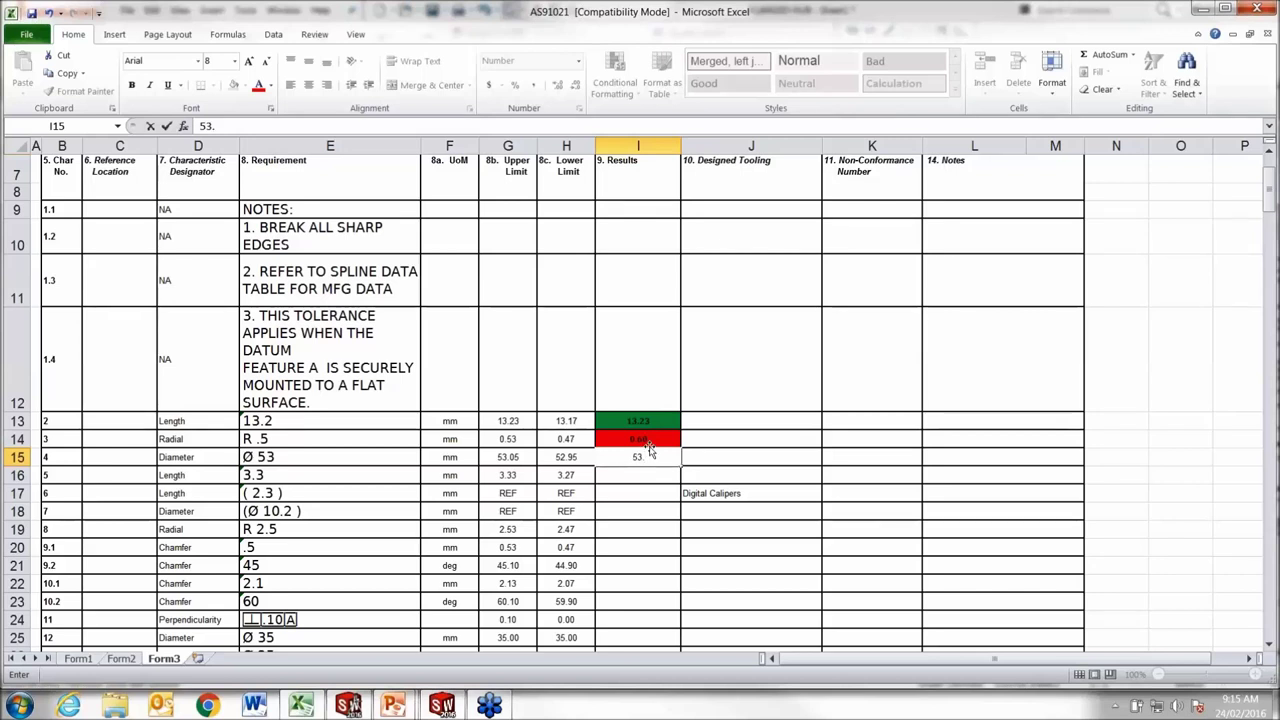
key("Return")
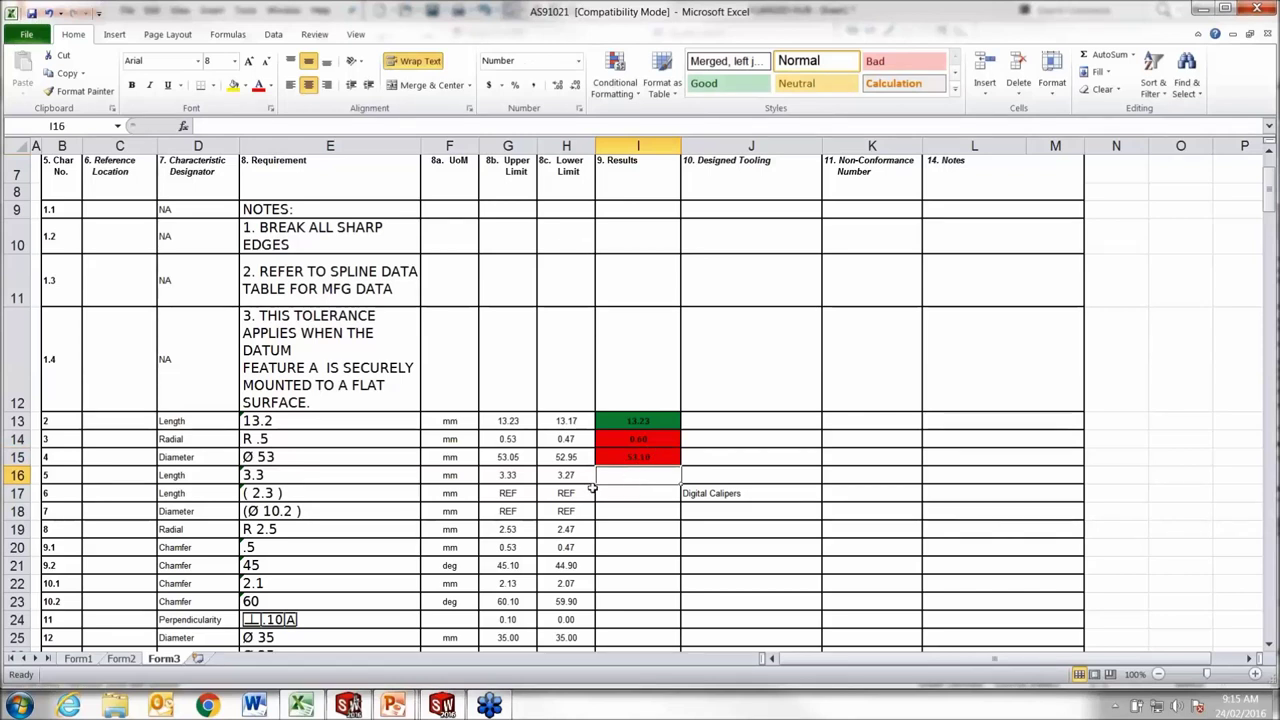
- Switch from the Excel report back to the flanged hub drawing in SOLIDWORKS and bring all its views into sight
scroll(628, 480, "up", 2)
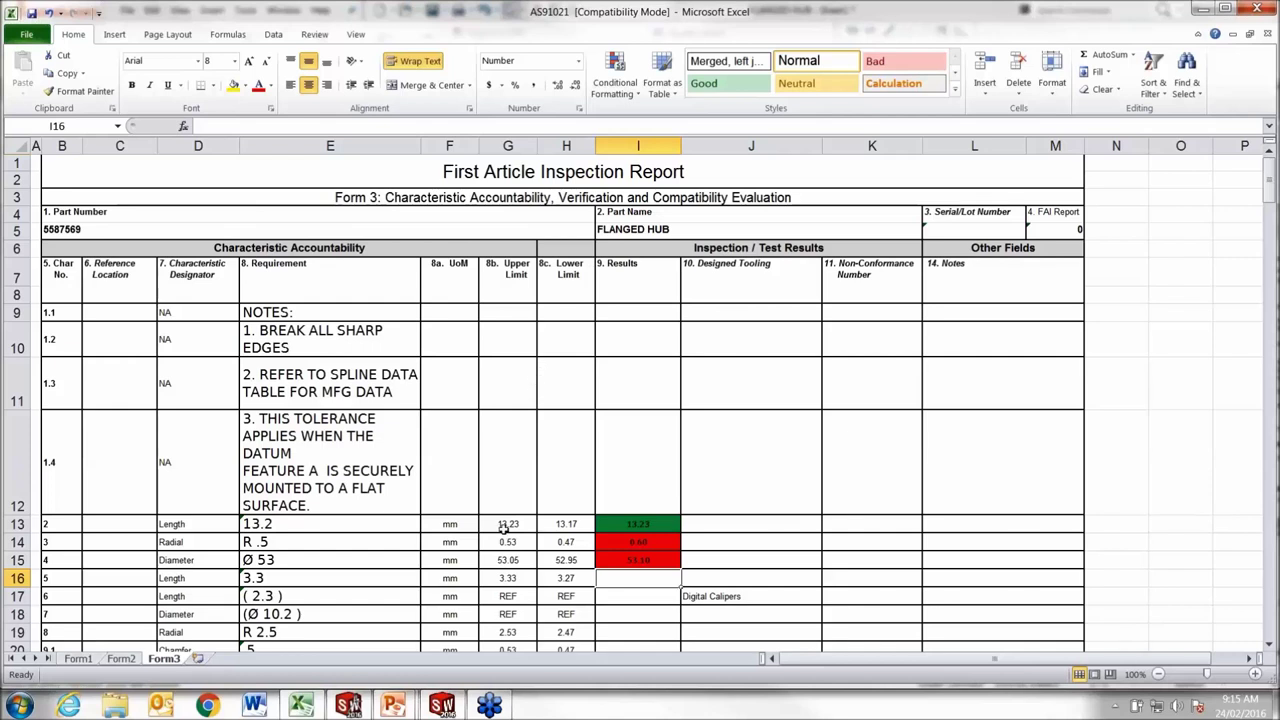
mouse_move(443, 706)
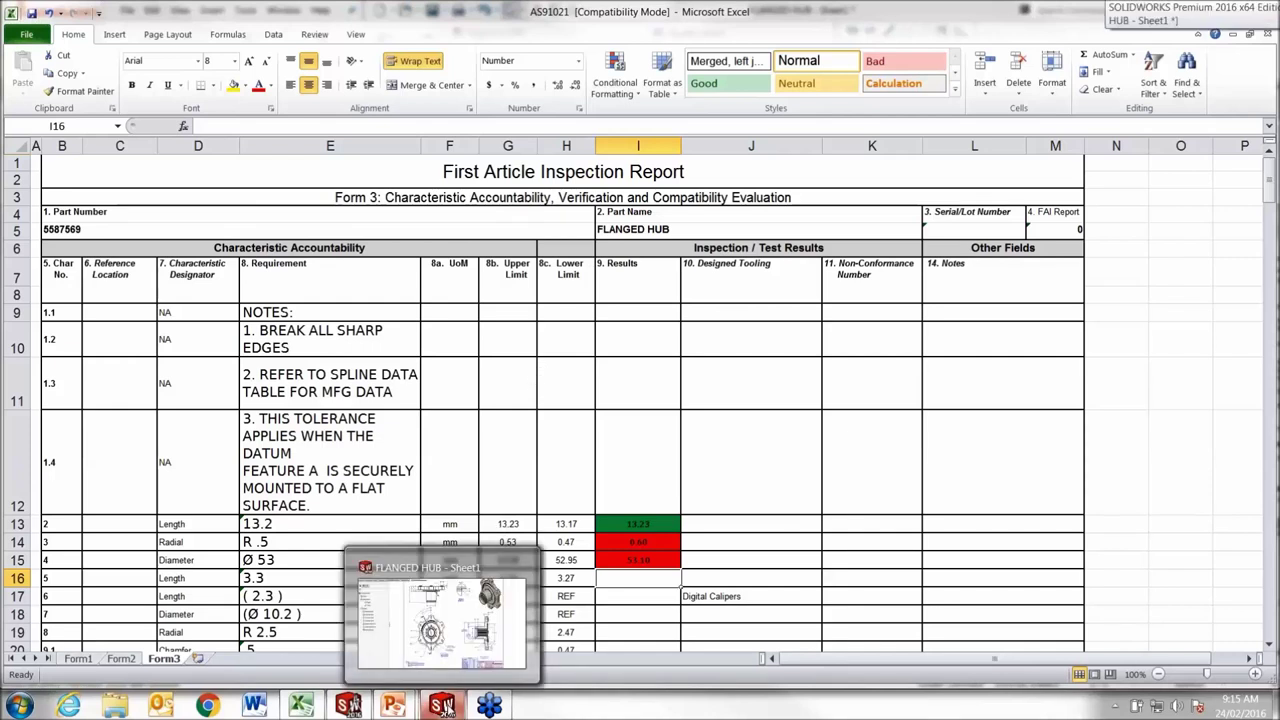
left_click(443, 706)
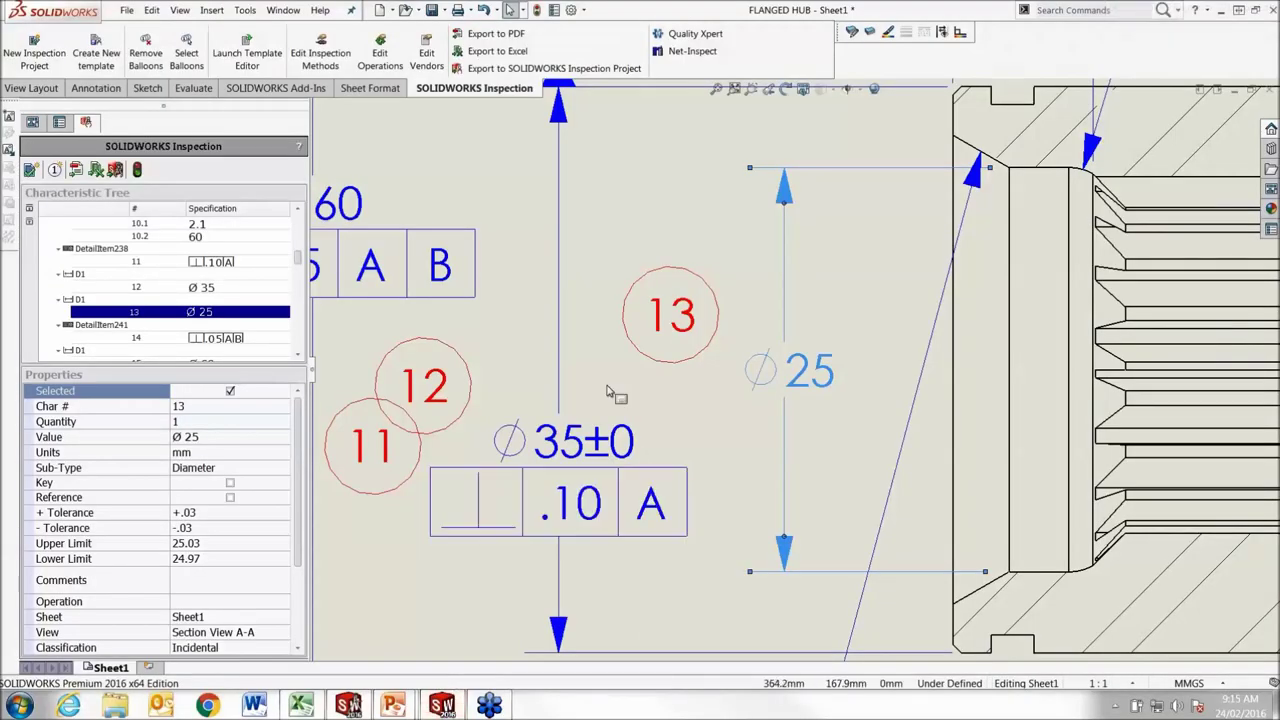
scroll(687, 374, "up", 5)
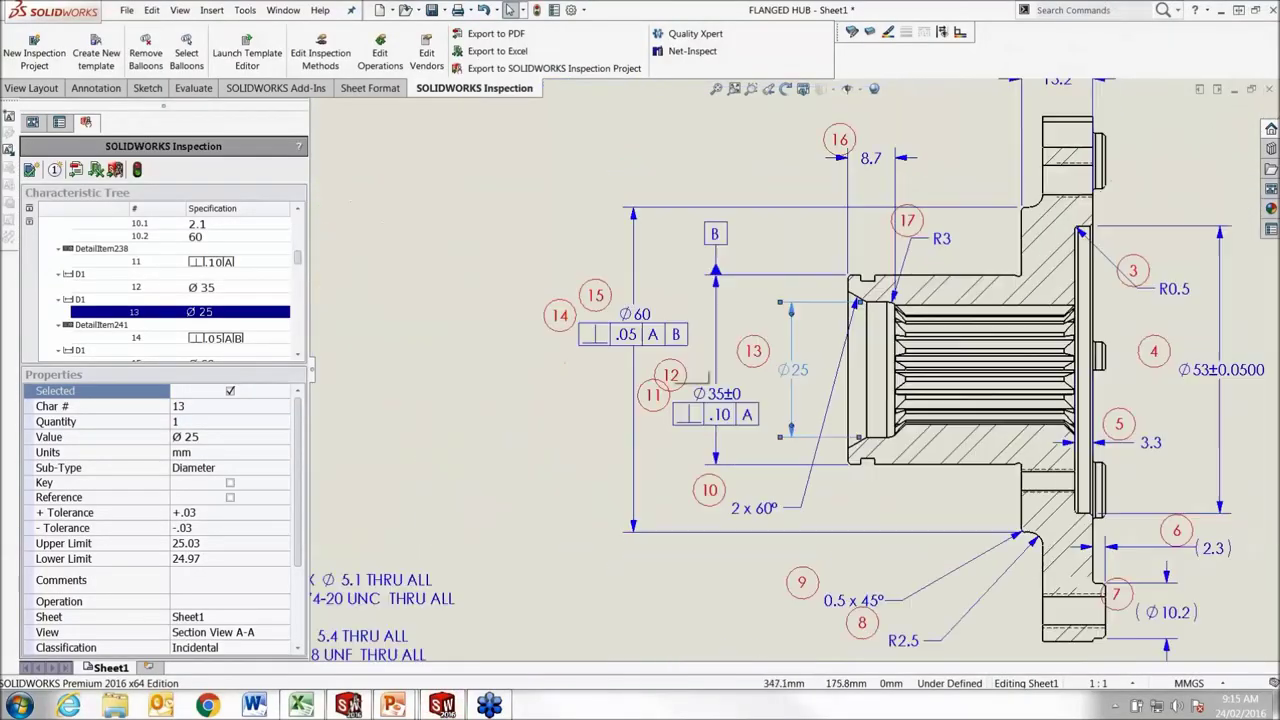
scroll(688, 374, "up", 4)
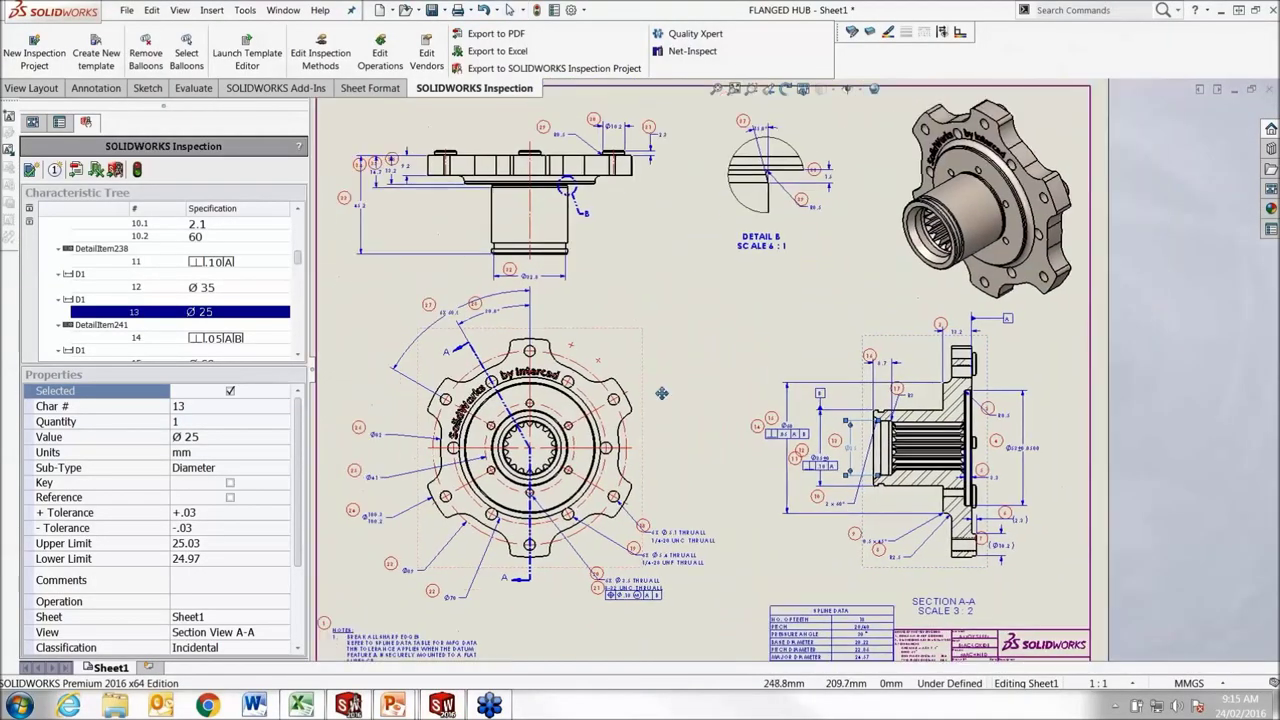
middle_click_drag(663, 398, 674, 388, "ctrl")
scroll(690, 385, "down", 2)
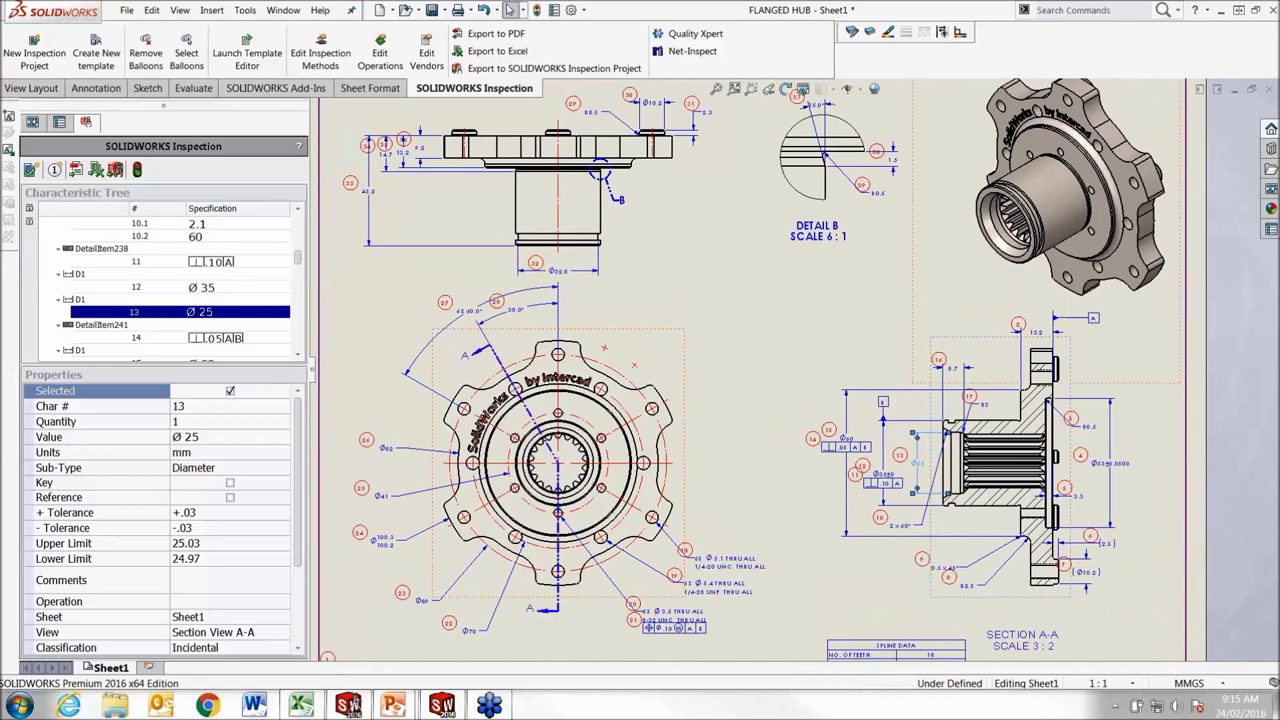
- Hide the Balloons layer in the drawing's layer settings, and turn it back on
left_click(869, 33)
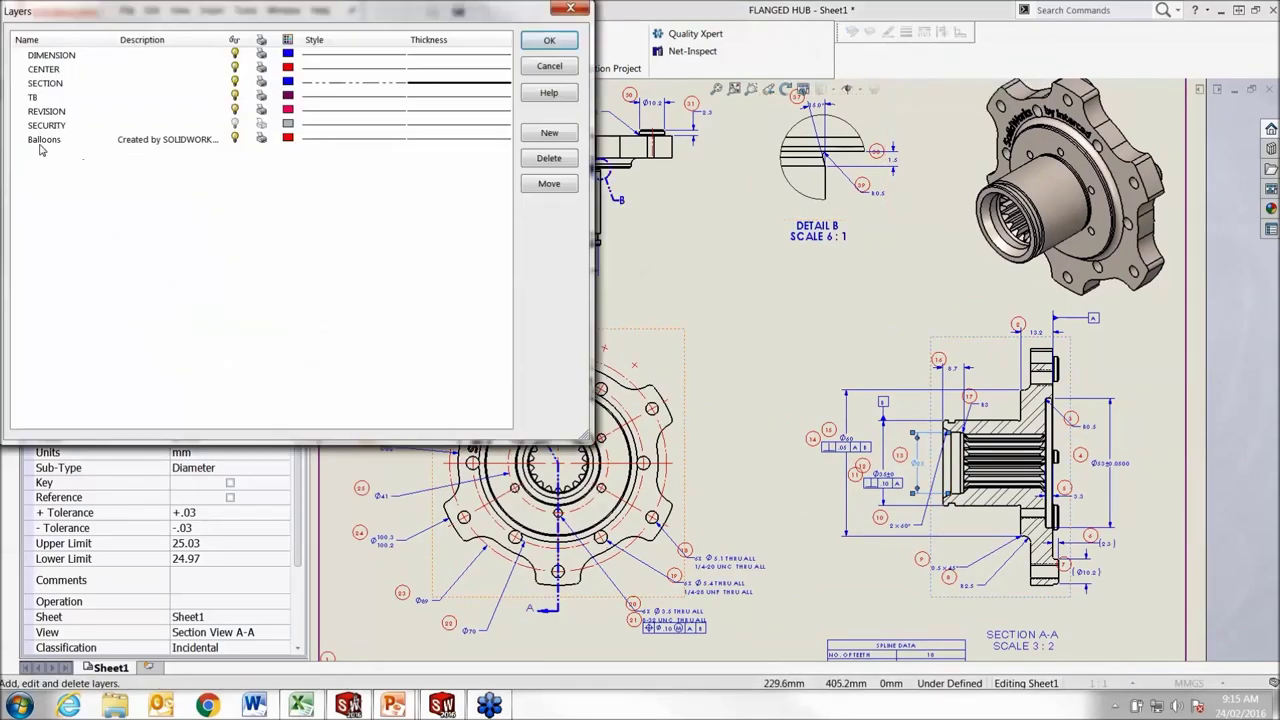
left_click(235, 143)
left_click(235, 141)
left_click_drag(400, 12, 766, 157)
left_click(598, 278)
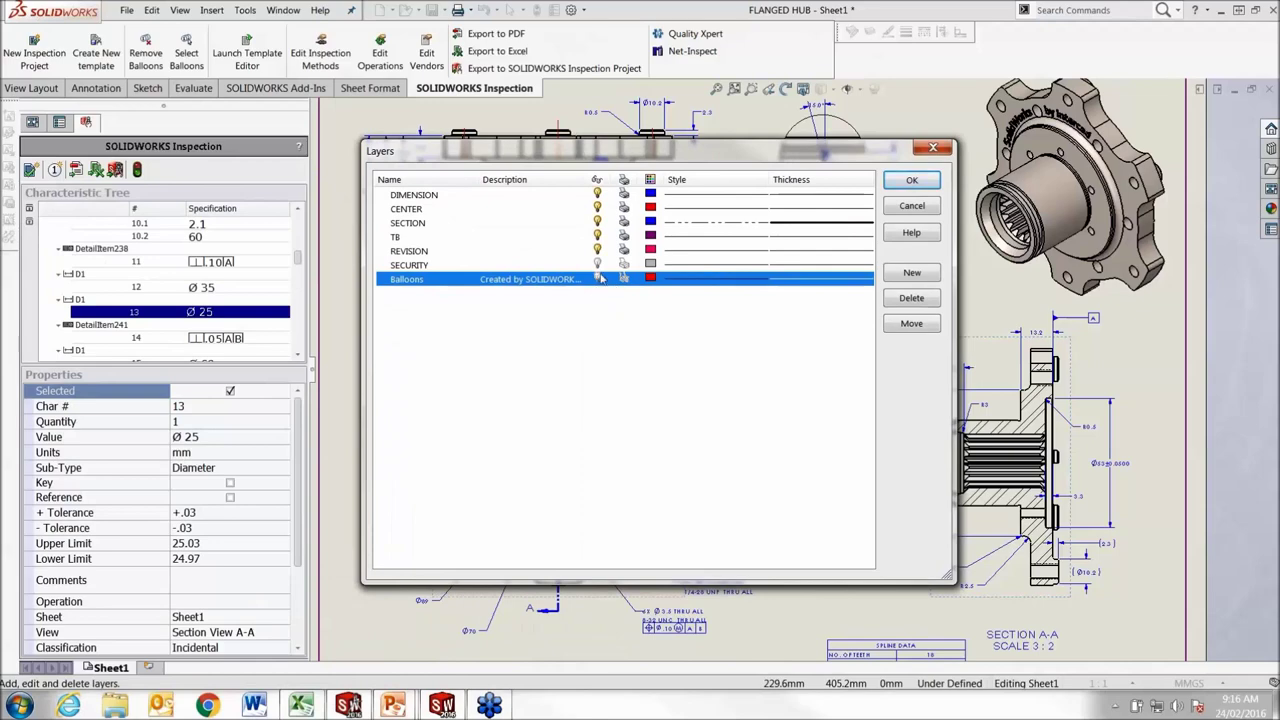
left_click(906, 184)
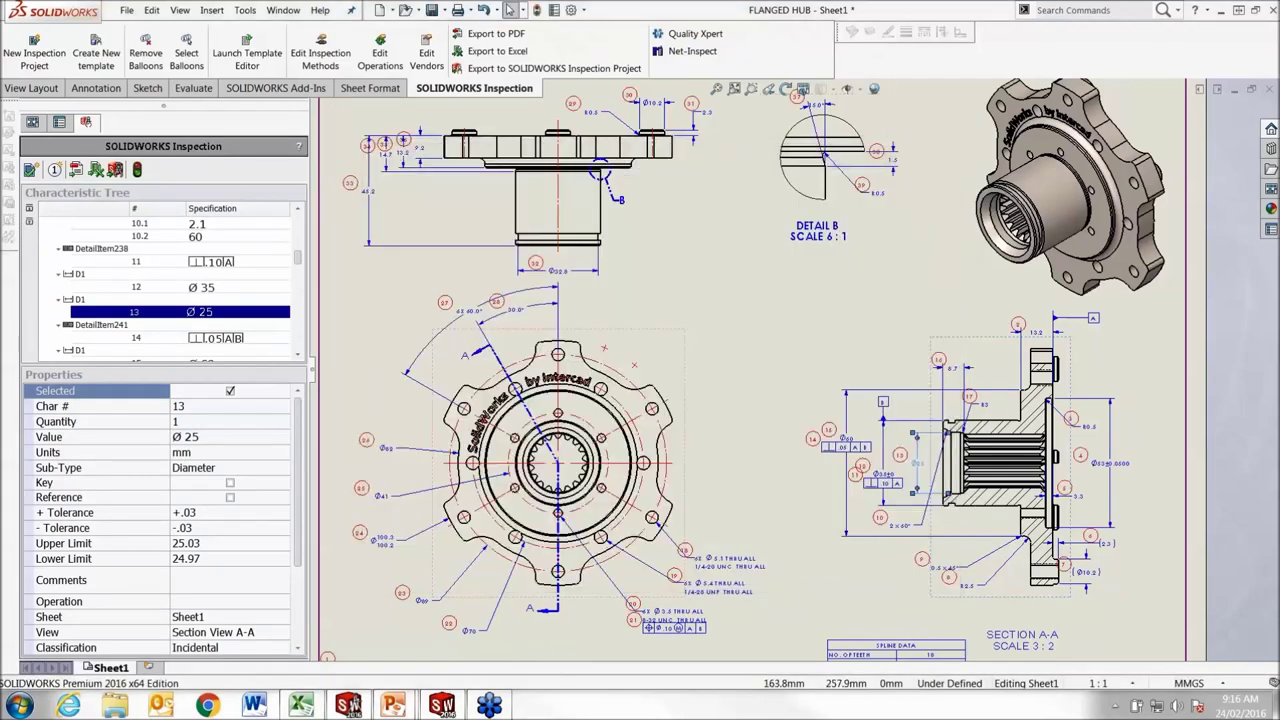
- Export the drawing as a SOLIDWORKS Inspection project file, saved as FLANGED HUB.ixprj in the Add-in folder
key("f")
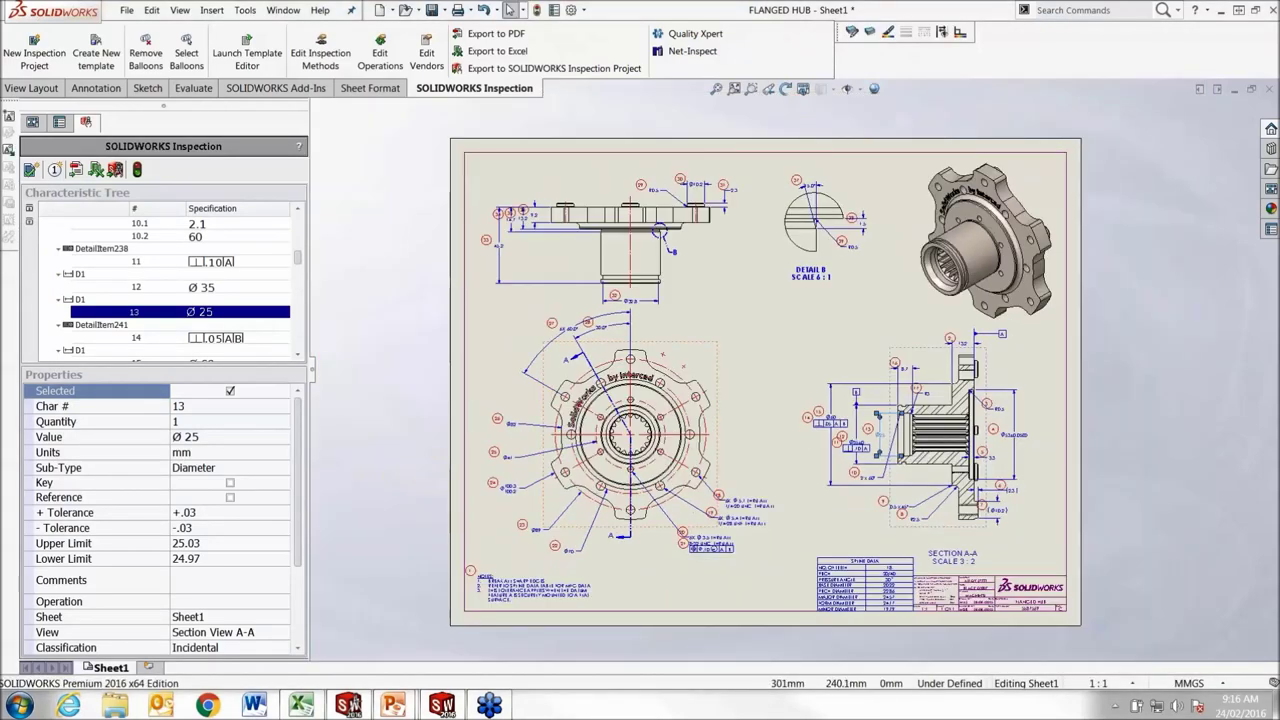
scroll(790, 355, "down", 1)
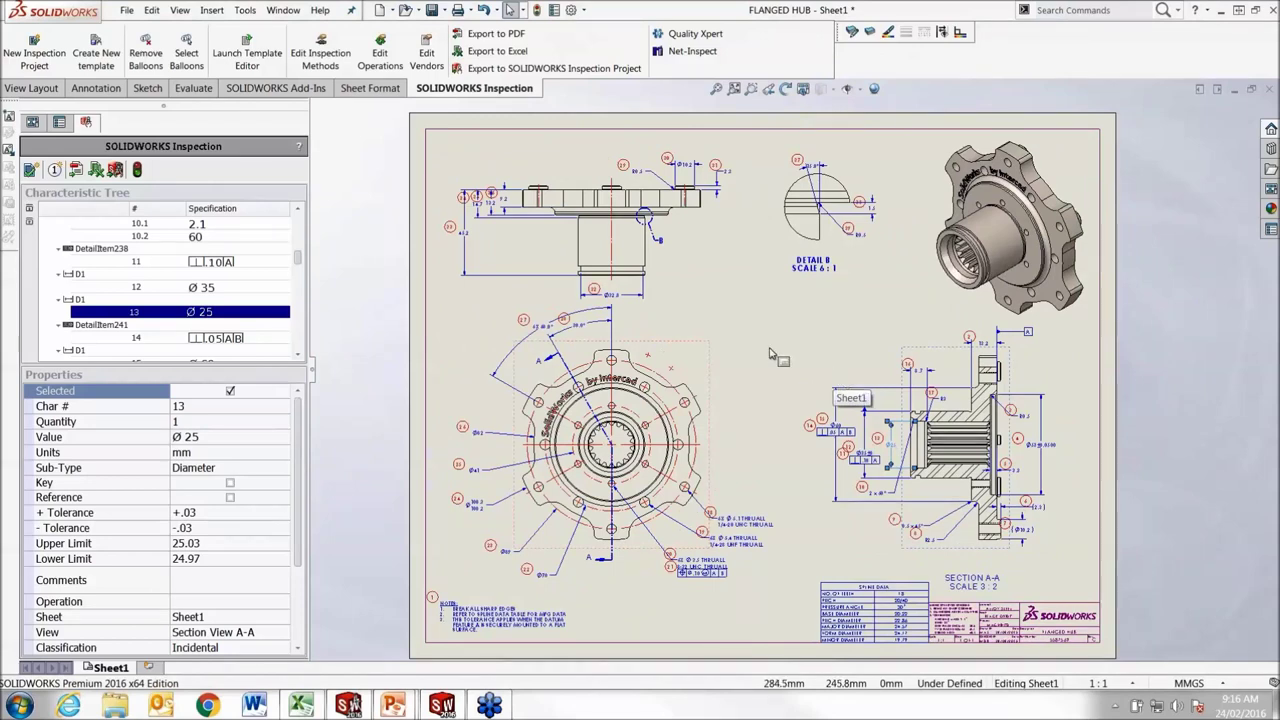
left_click(116, 171)
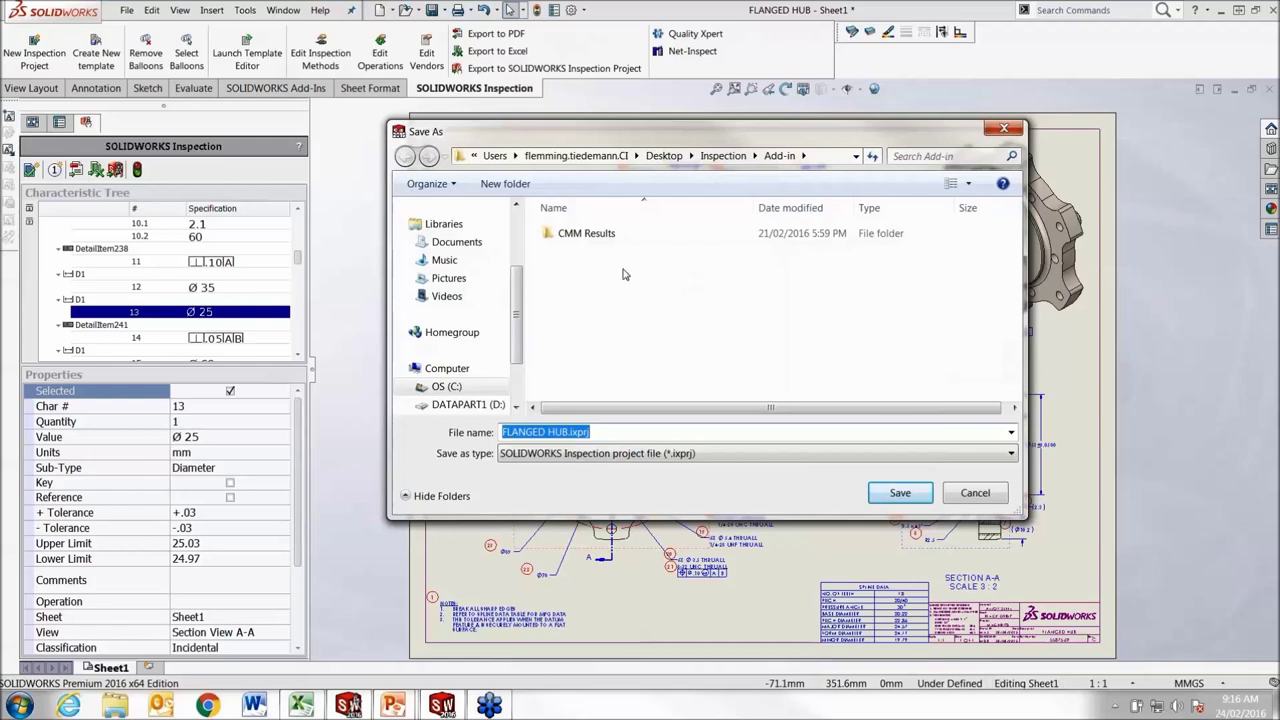
left_click(898, 494)
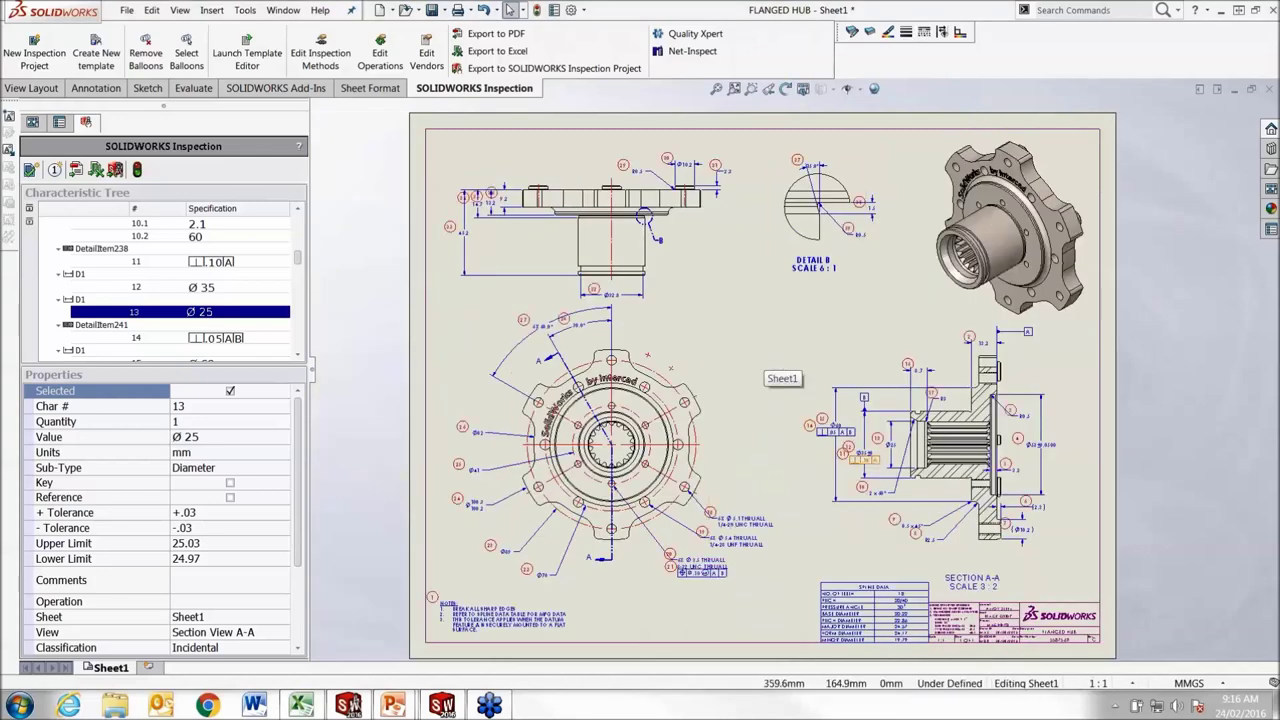
- Switch to the standalone SOLIDWORKS Inspection application and open FLANGED HUB.ixprj from the Inspection folder's Add-in subfolder
mouse_move(358, 710)
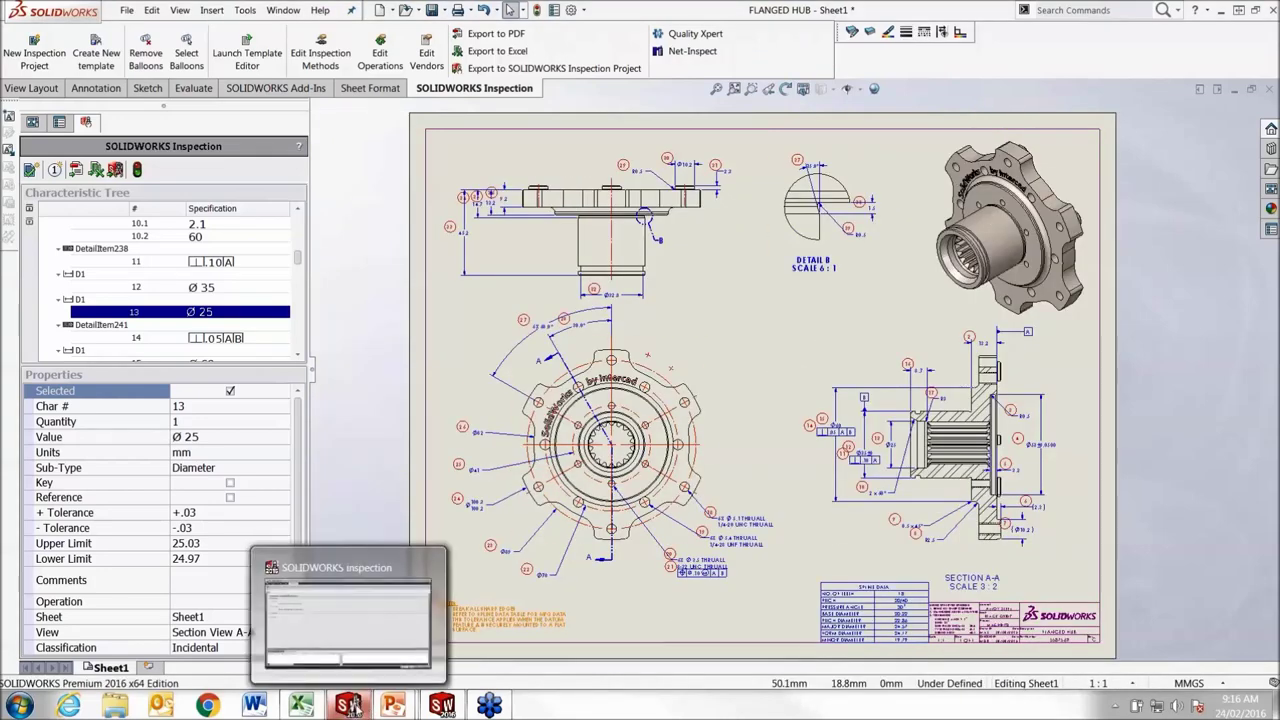
left_click(340, 624)
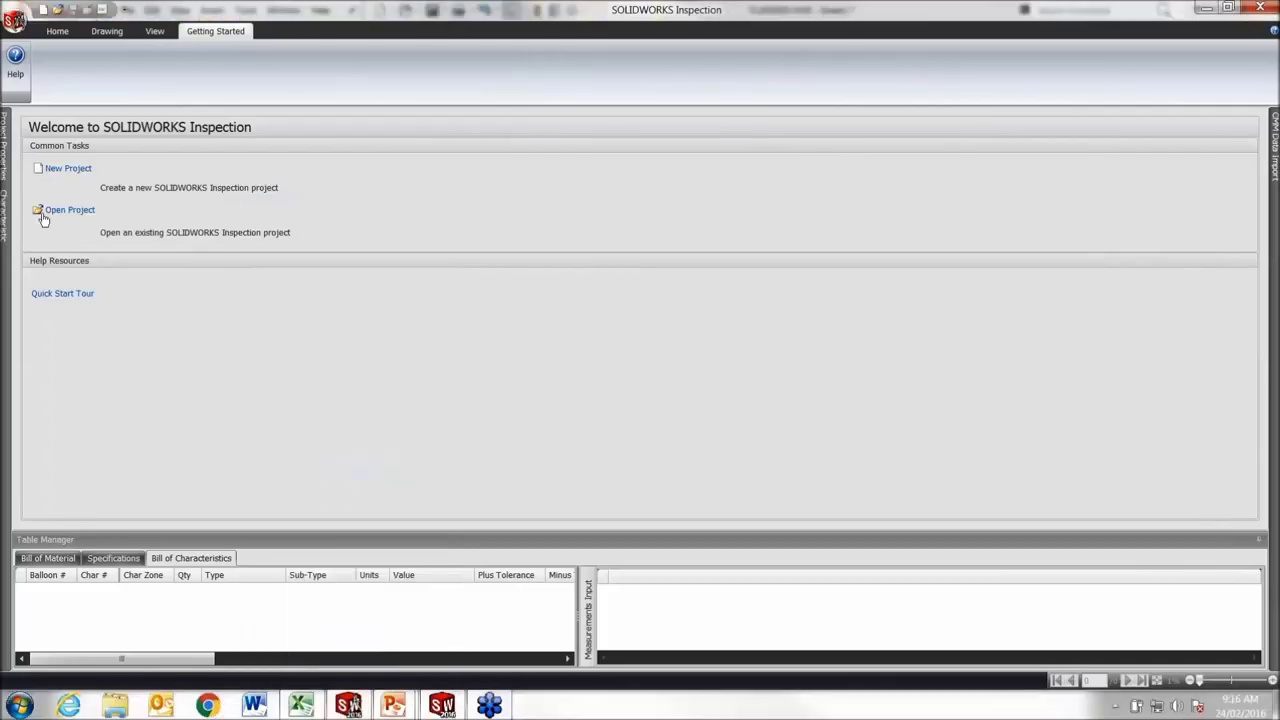
left_click(67, 214)
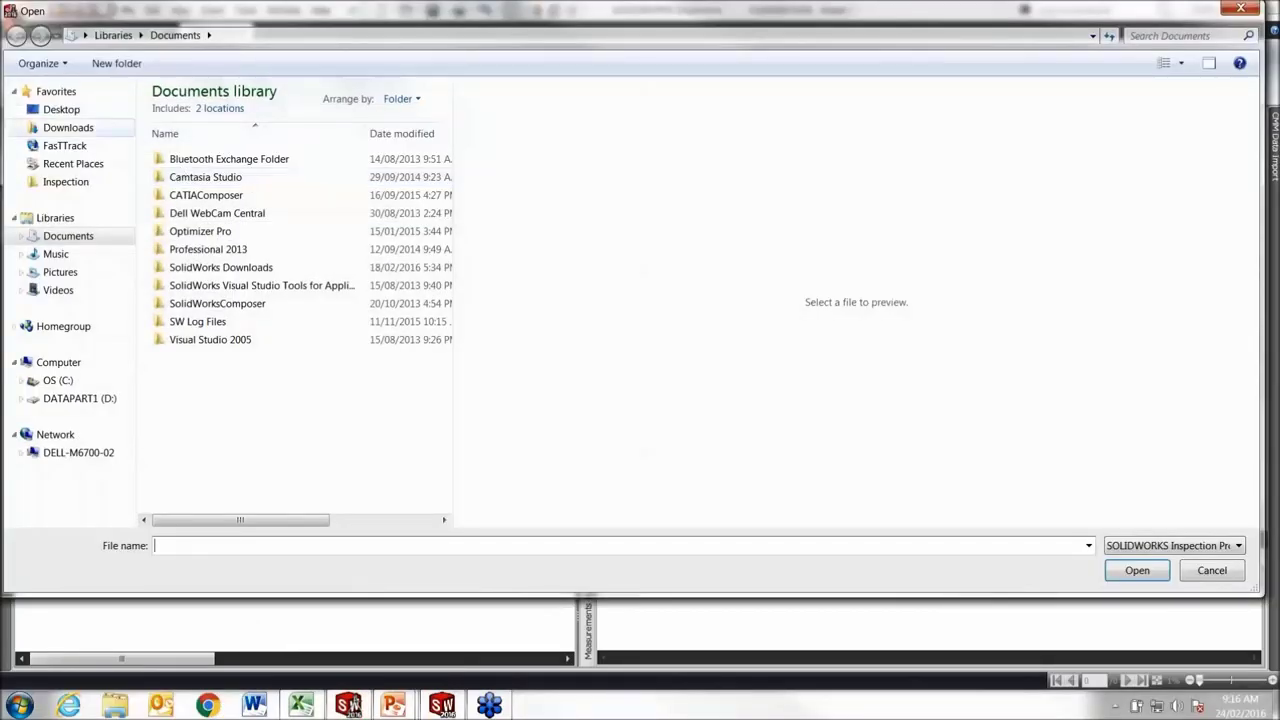
left_click(60, 181)
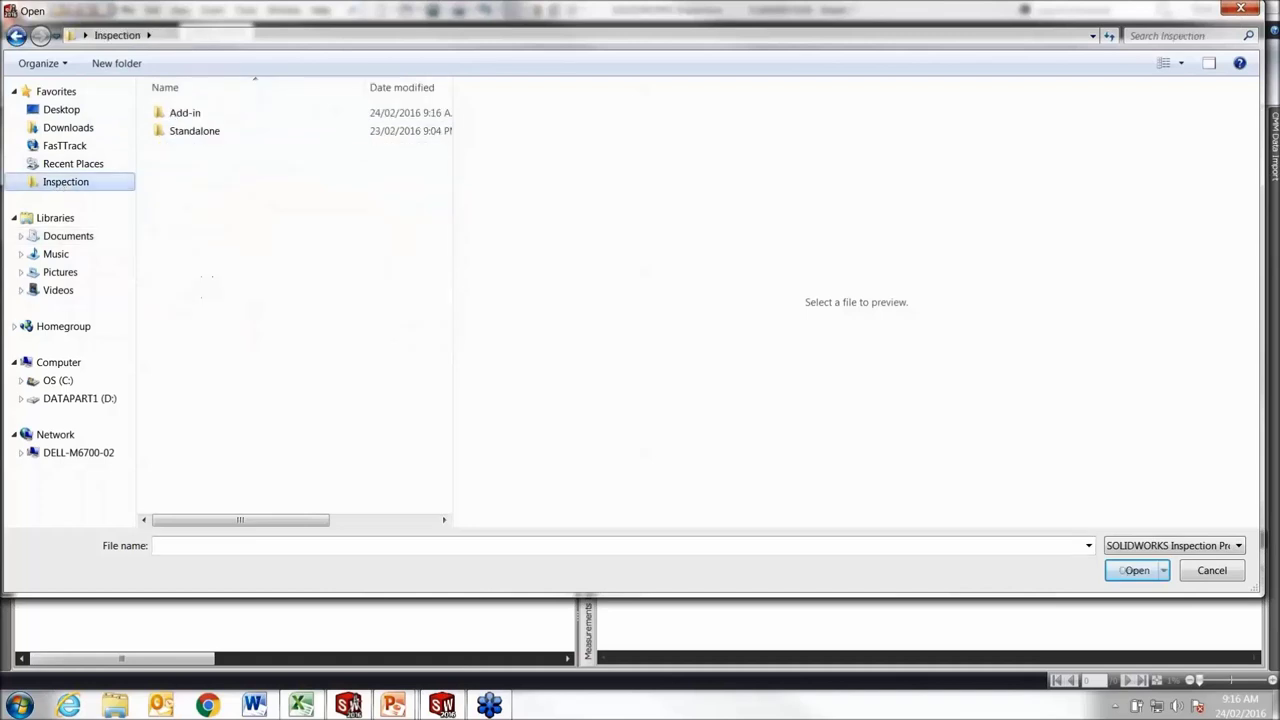
double_click(182, 113)
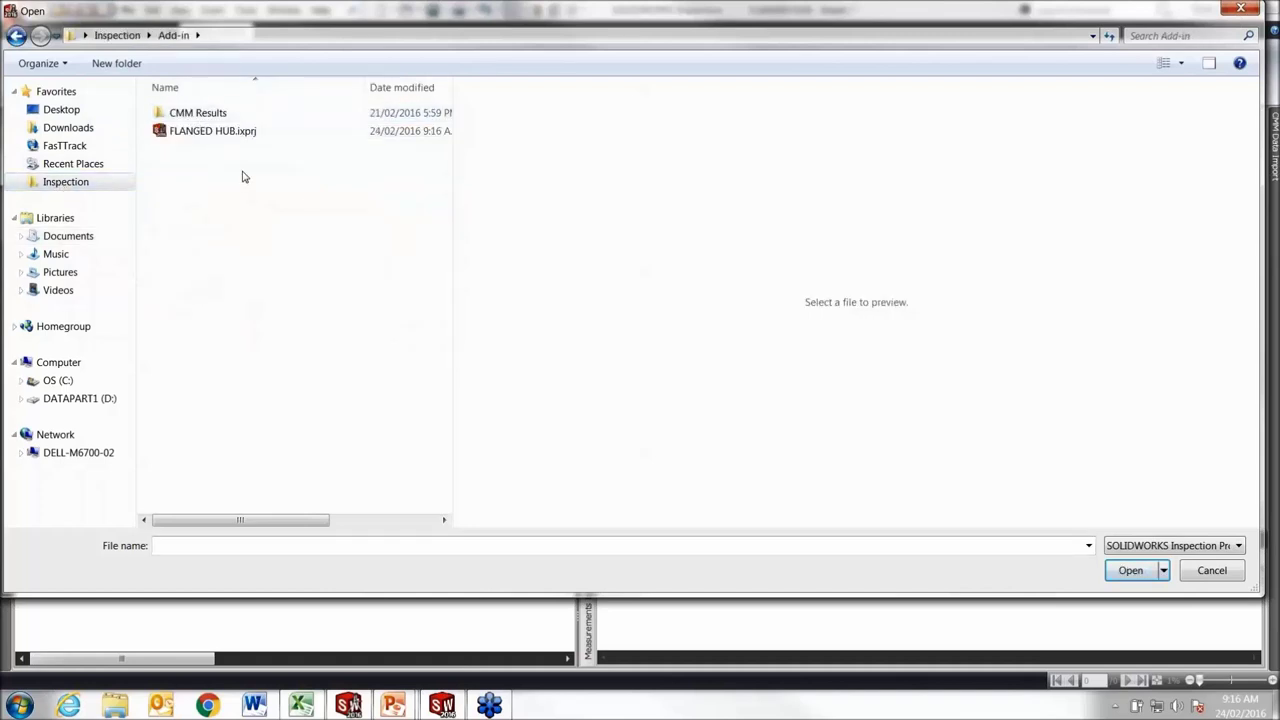
left_click(209, 131)
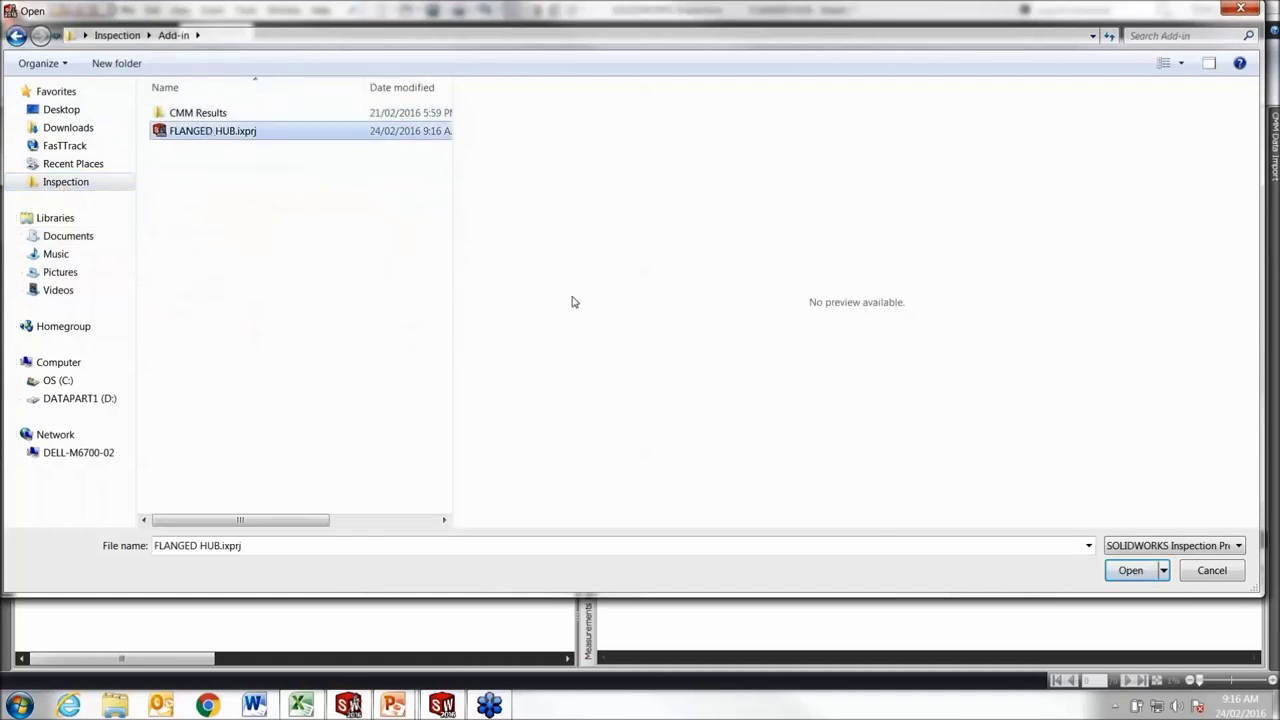
left_click(1131, 570)
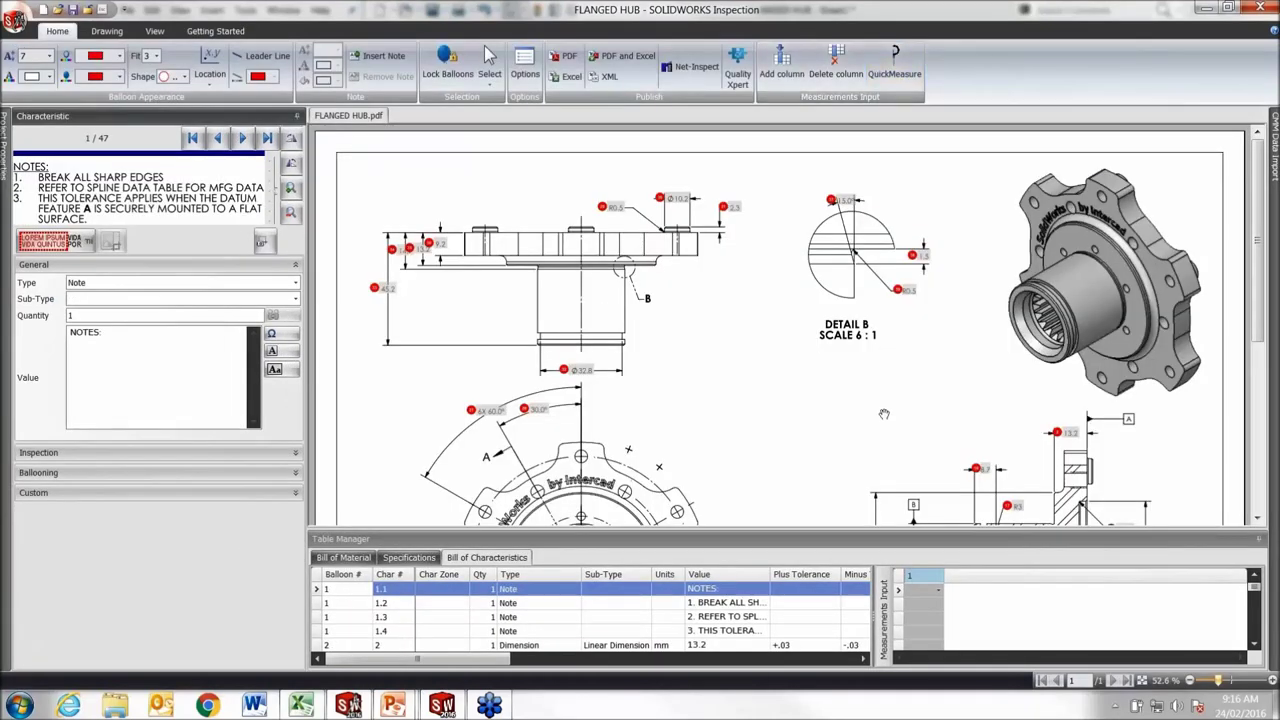
- Review the project options for default units and tolerances, imaging and OCR, ballooning, exporting and drawing
mouse_move(826, 420)
left_mouse_down()
mouse_move(805, 246)
mouse_move(782, 421)
left_mouse_up()
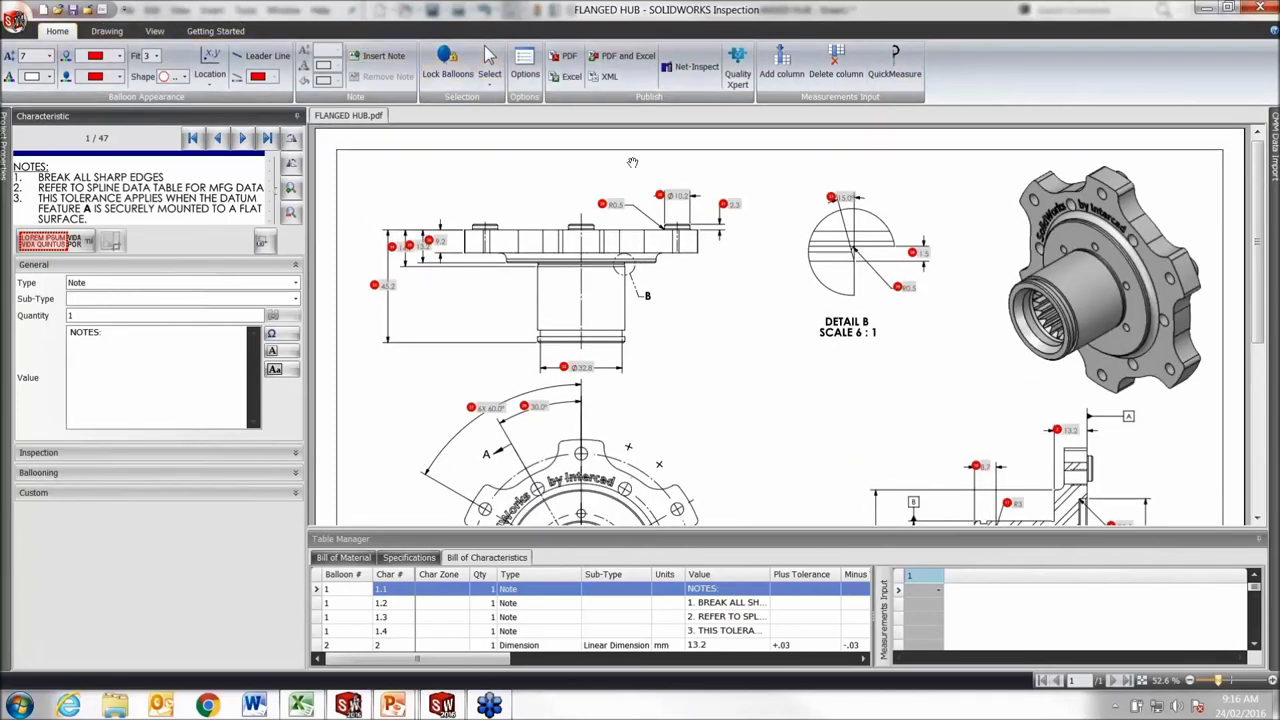
left_click(536, 83)
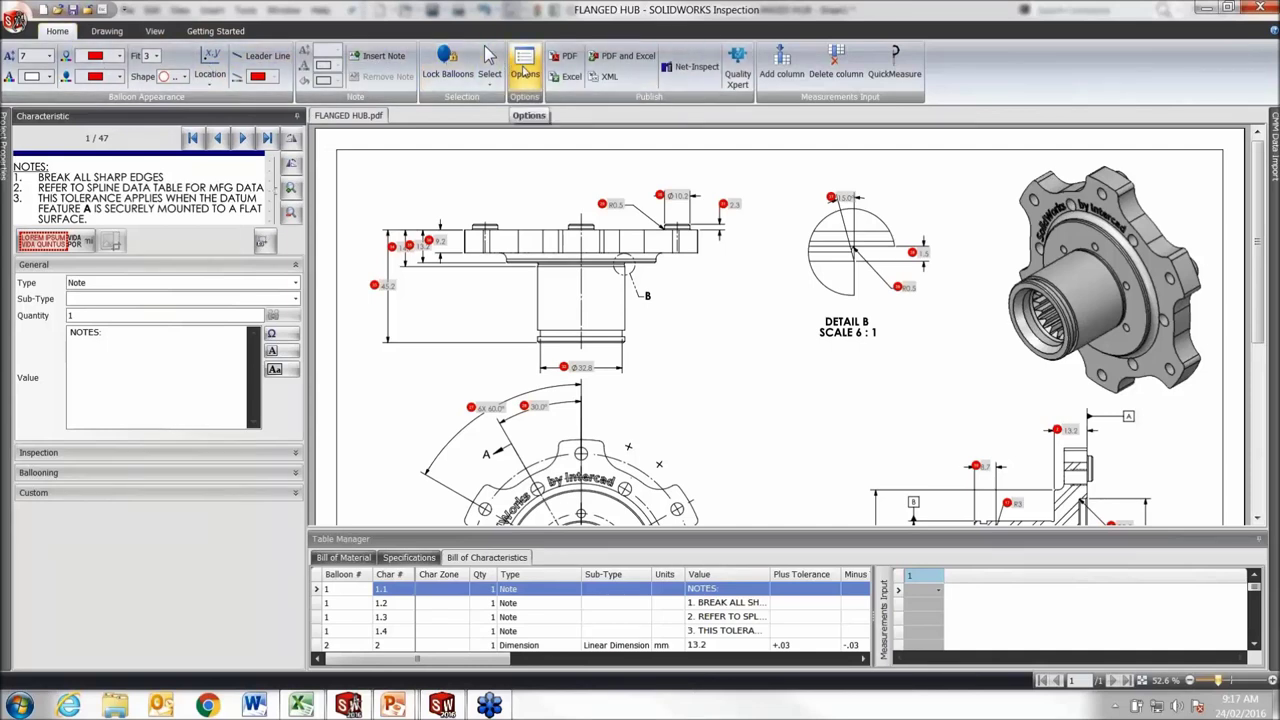
left_click(524, 70)
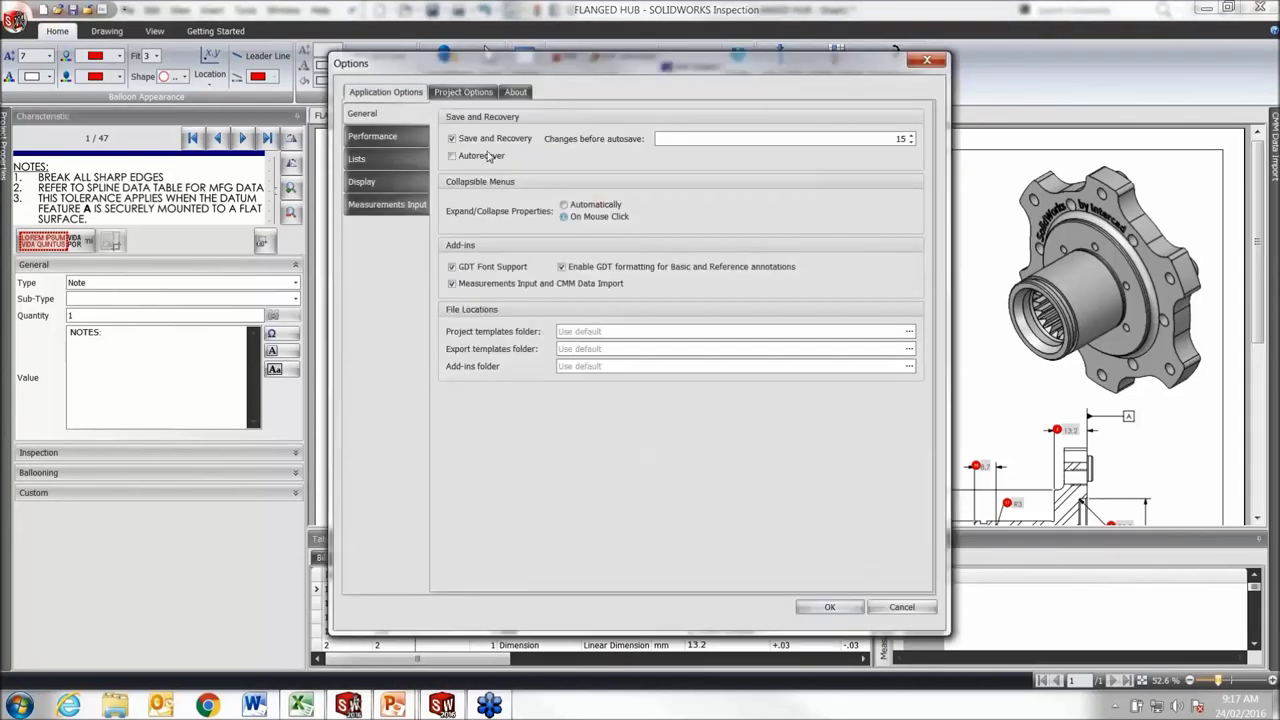
left_click(478, 96)
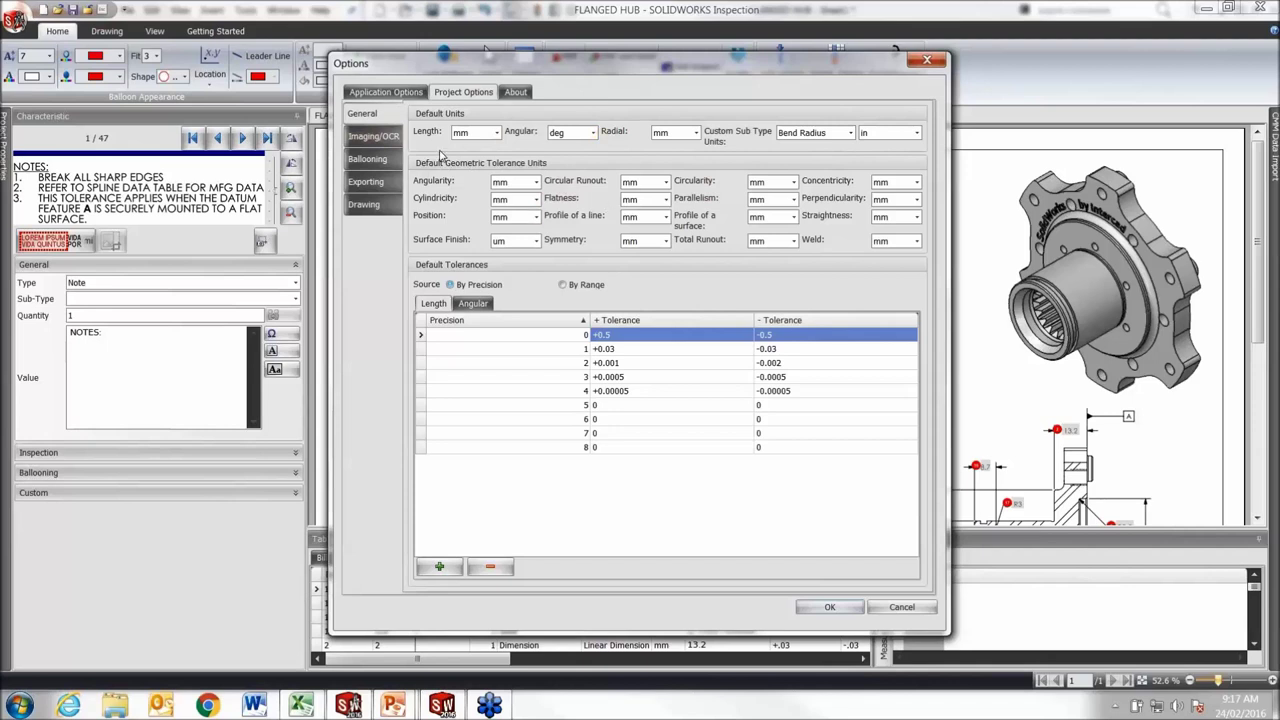
left_click(379, 140)
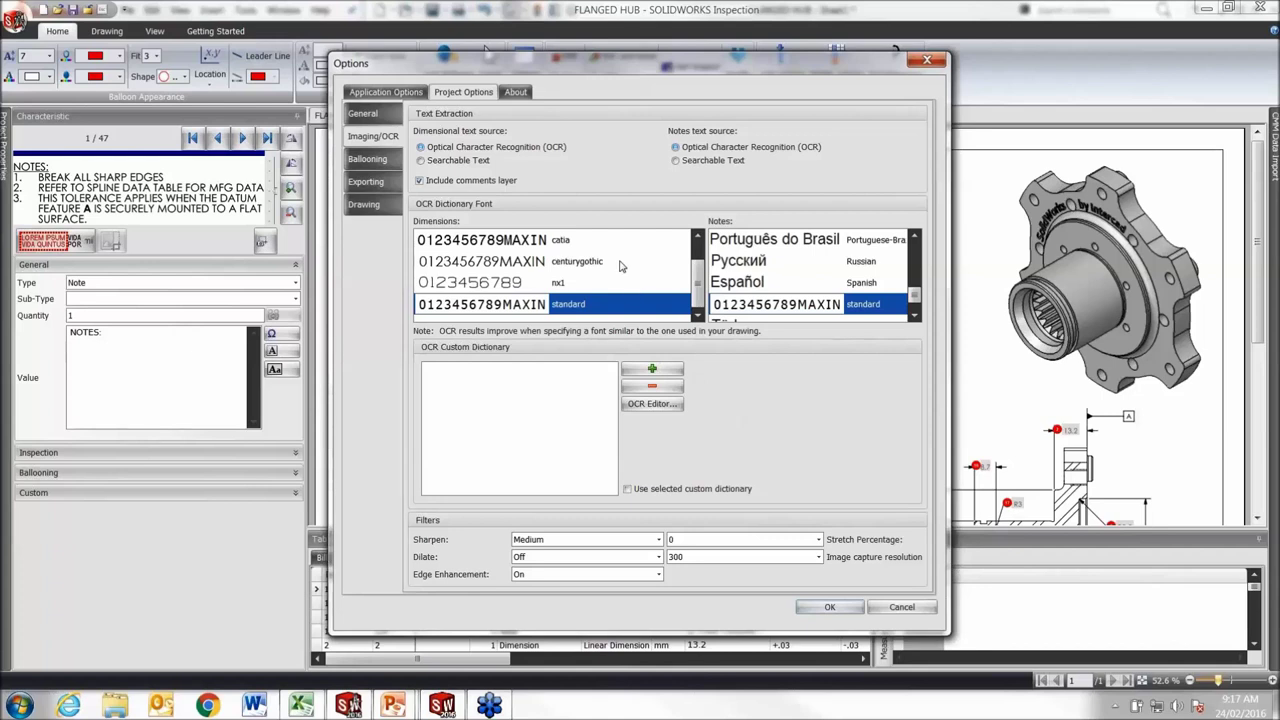
left_click(372, 161)
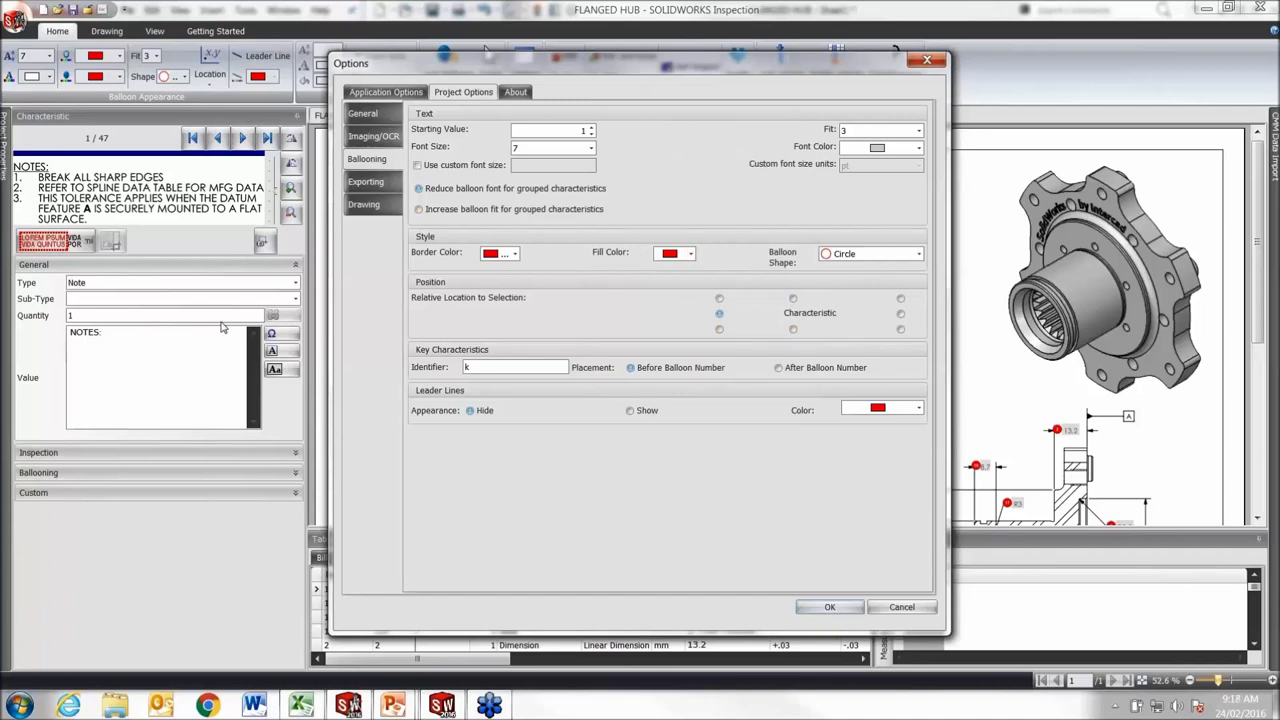
left_click(380, 188)
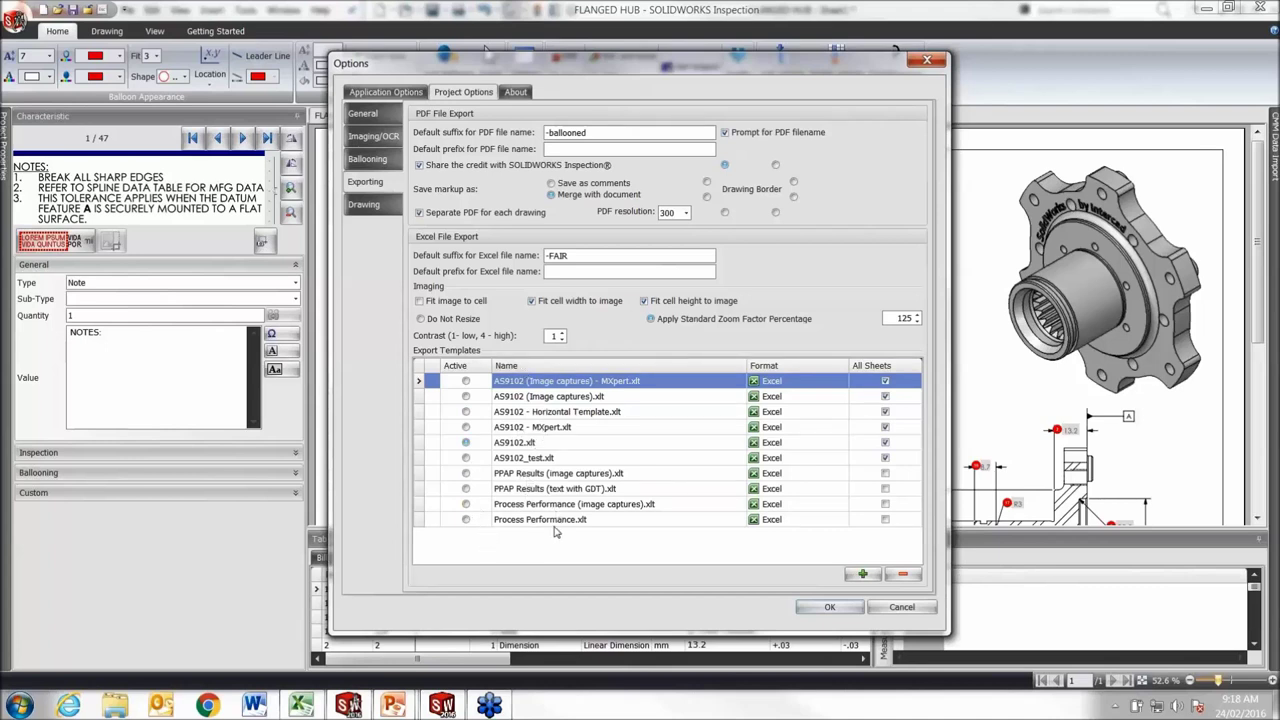
left_click(364, 208)
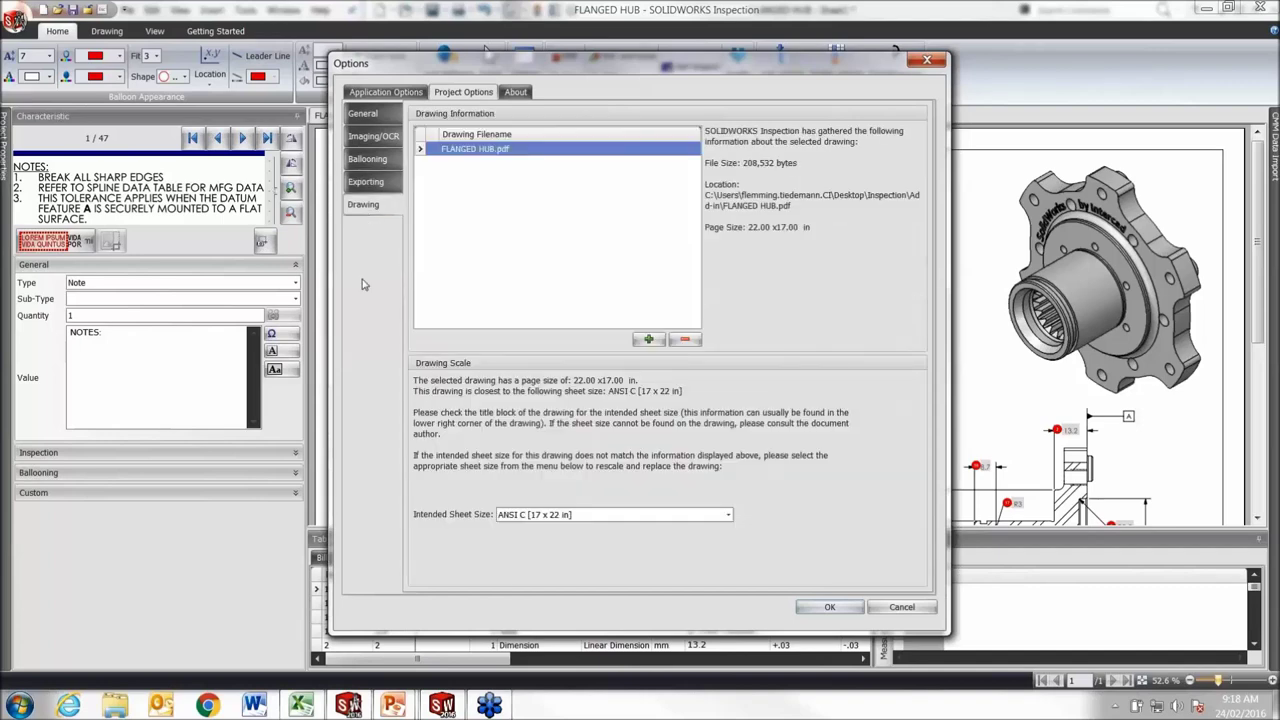
- Review the application options for general settings, lists, characteristics table display and measurements input, and close the options
left_click(420, 95)
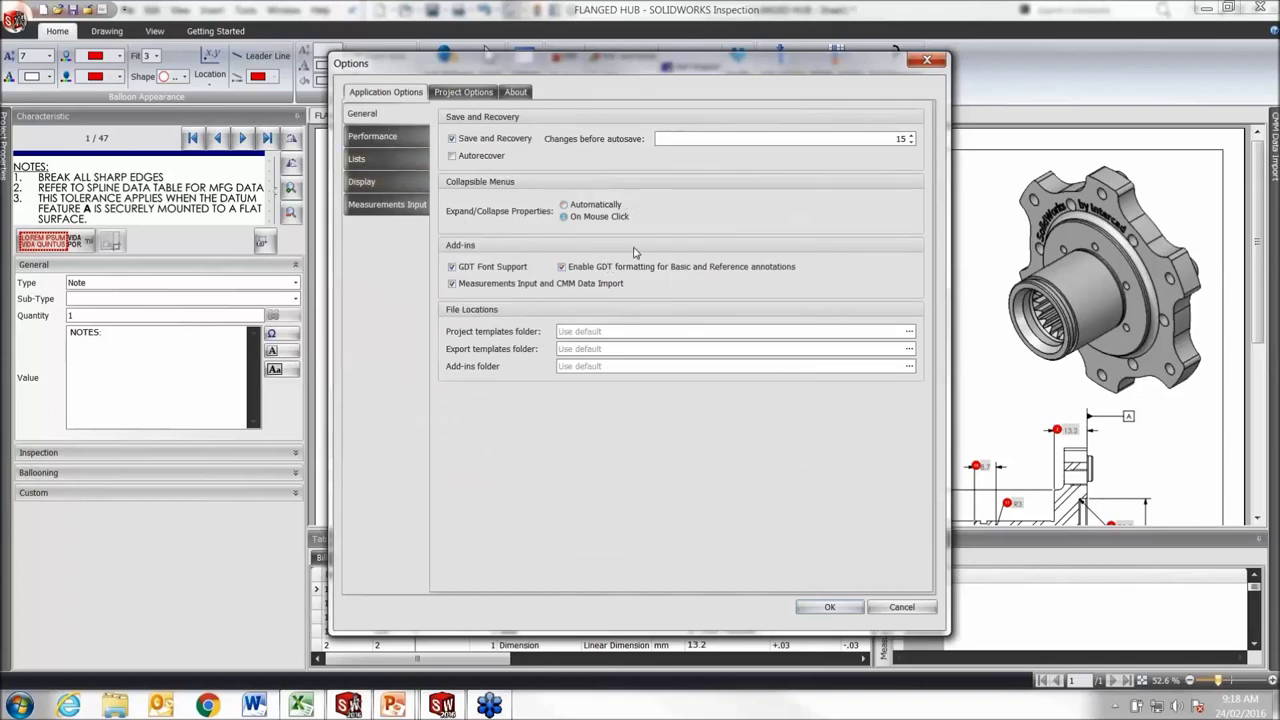
left_click(375, 137)
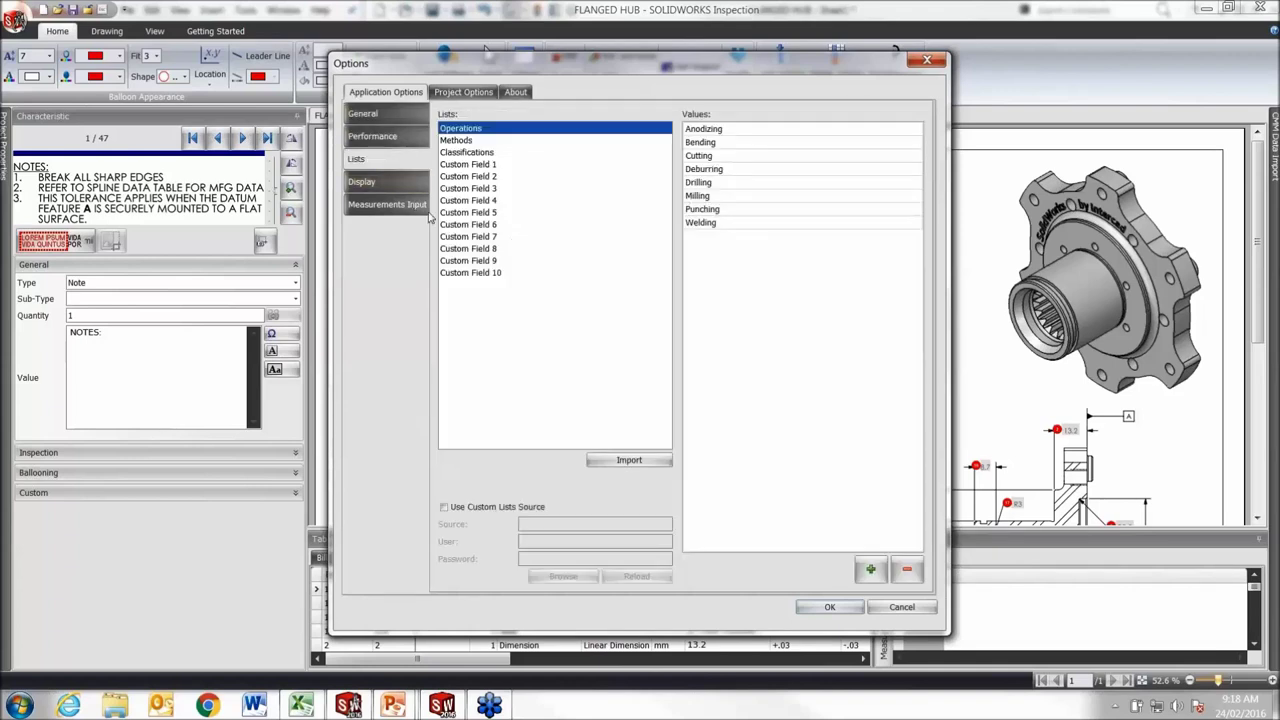
left_click(402, 189)
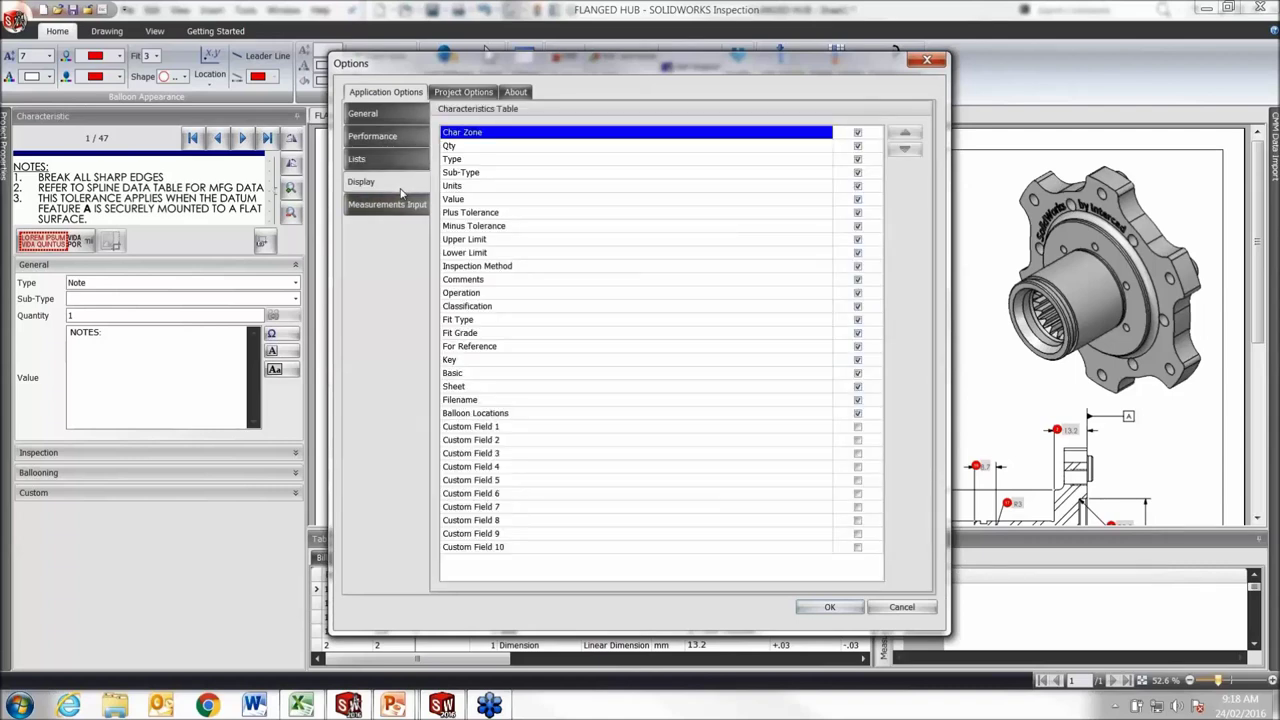
left_click(391, 208)
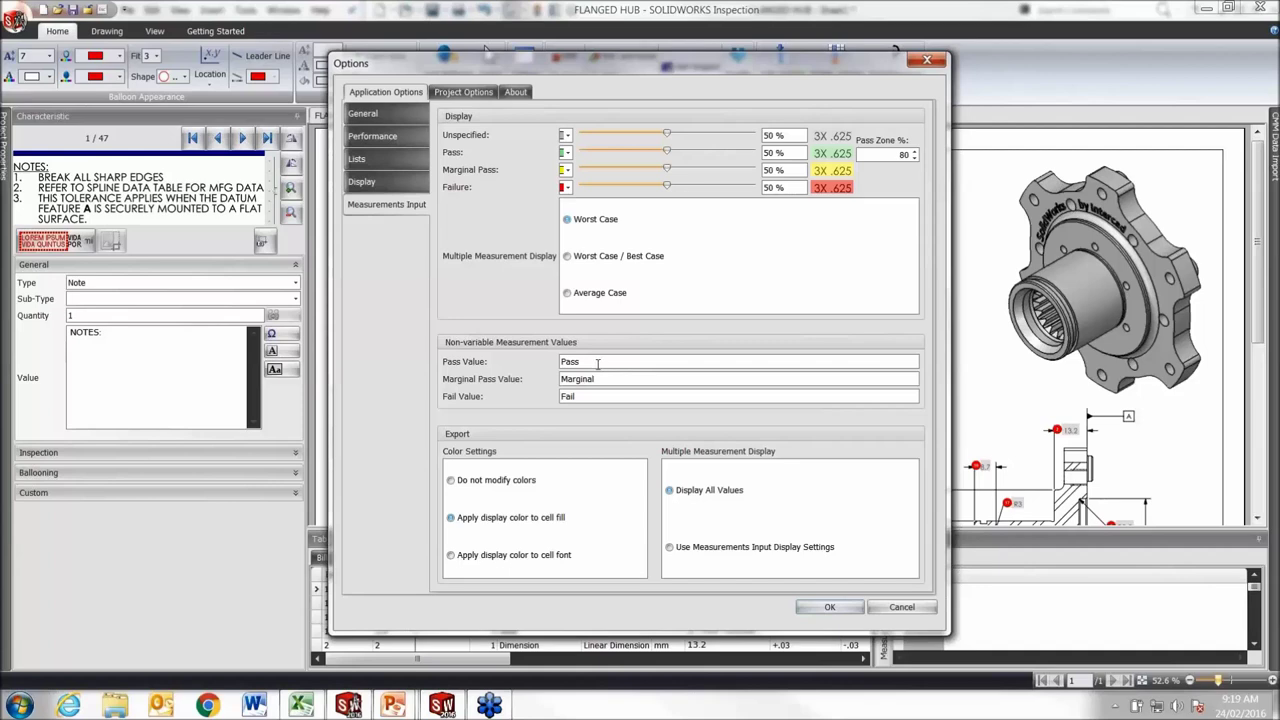
left_click(829, 606)
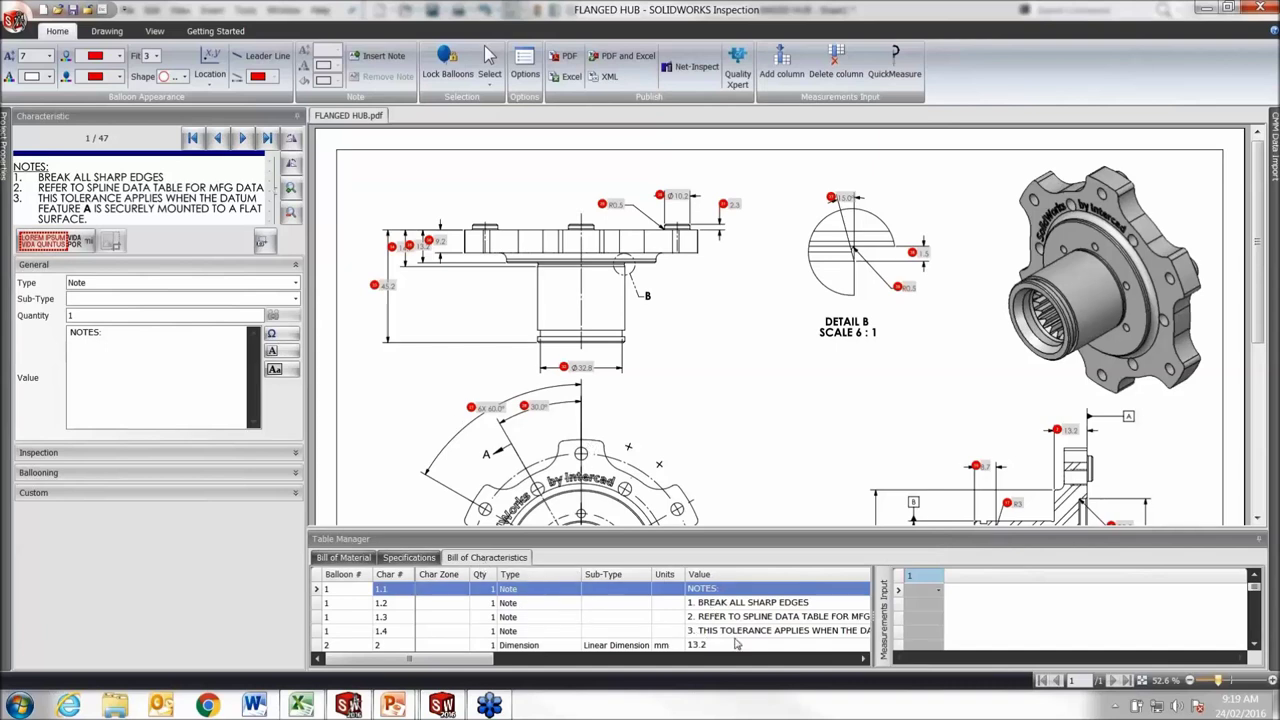
- Review the Bill of Characteristics, examining the characteristic types, units, values, tolerances and limits
left_click(591, 617)
scroll(596, 617, "down", 2)
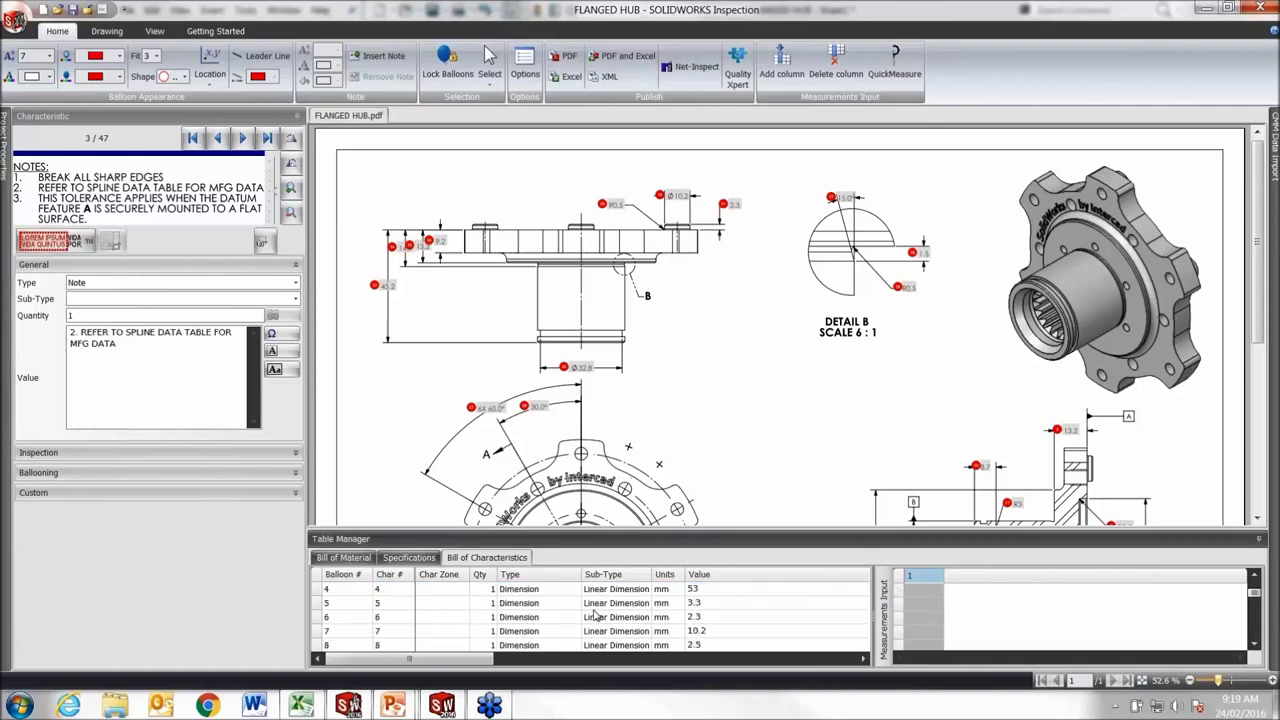
scroll(600, 618, "down", 3)
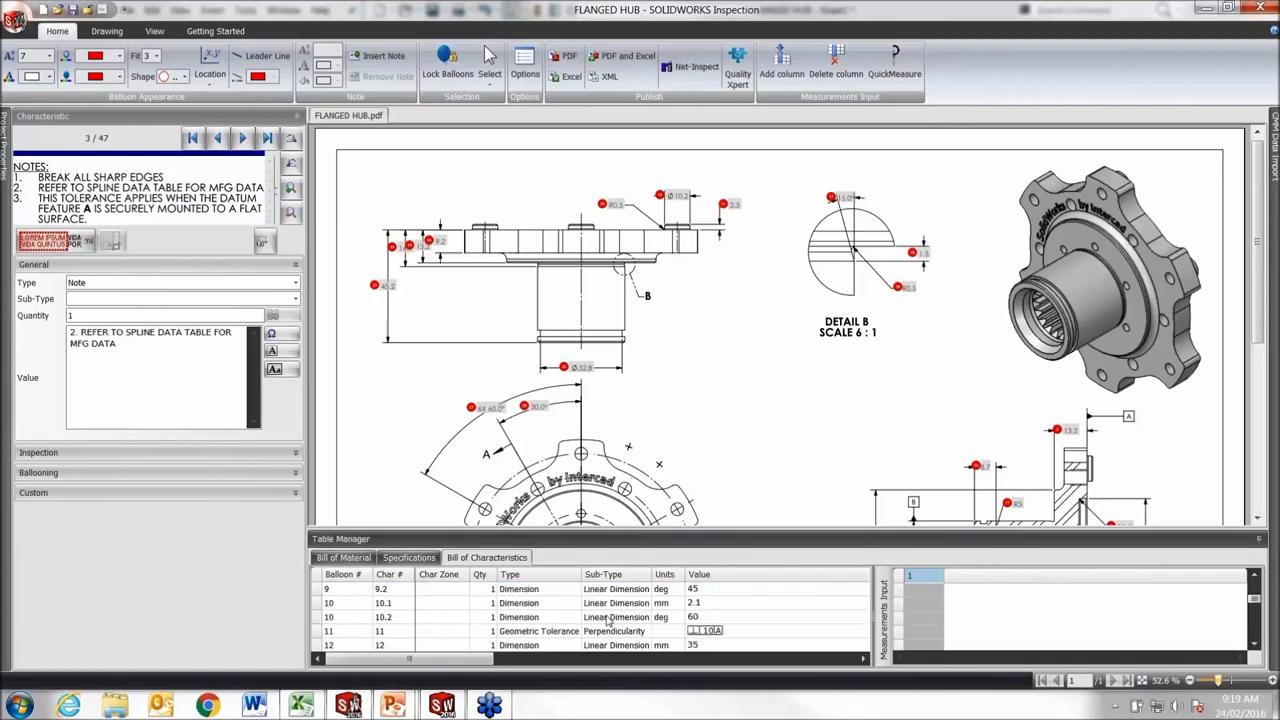
scroll(609, 622, "down", 1)
scroll(609, 622, "down", 3)
left_click_drag(470, 665, 626, 665)
scroll(605, 608, "up", 2)
scroll(606, 610, "up", 1)
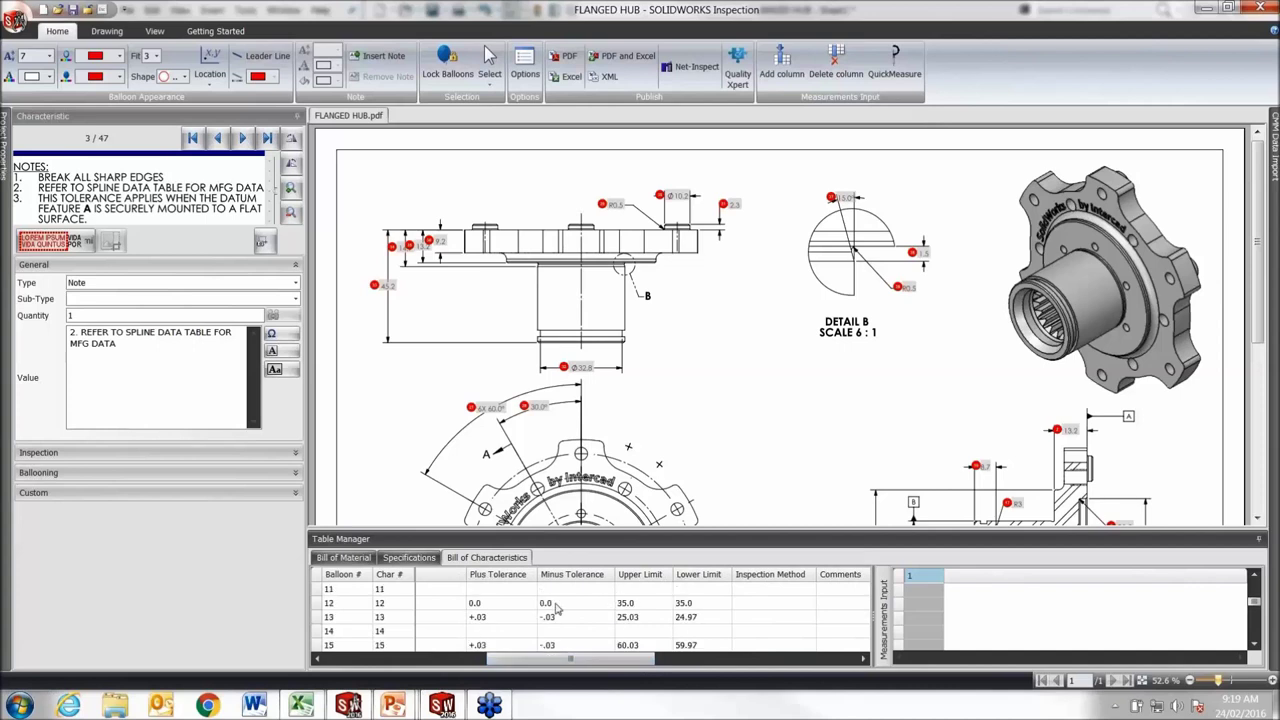
- Check the captured drawing images and properties of characteristics 12, 13 and 11 against the table
left_click(324, 605)
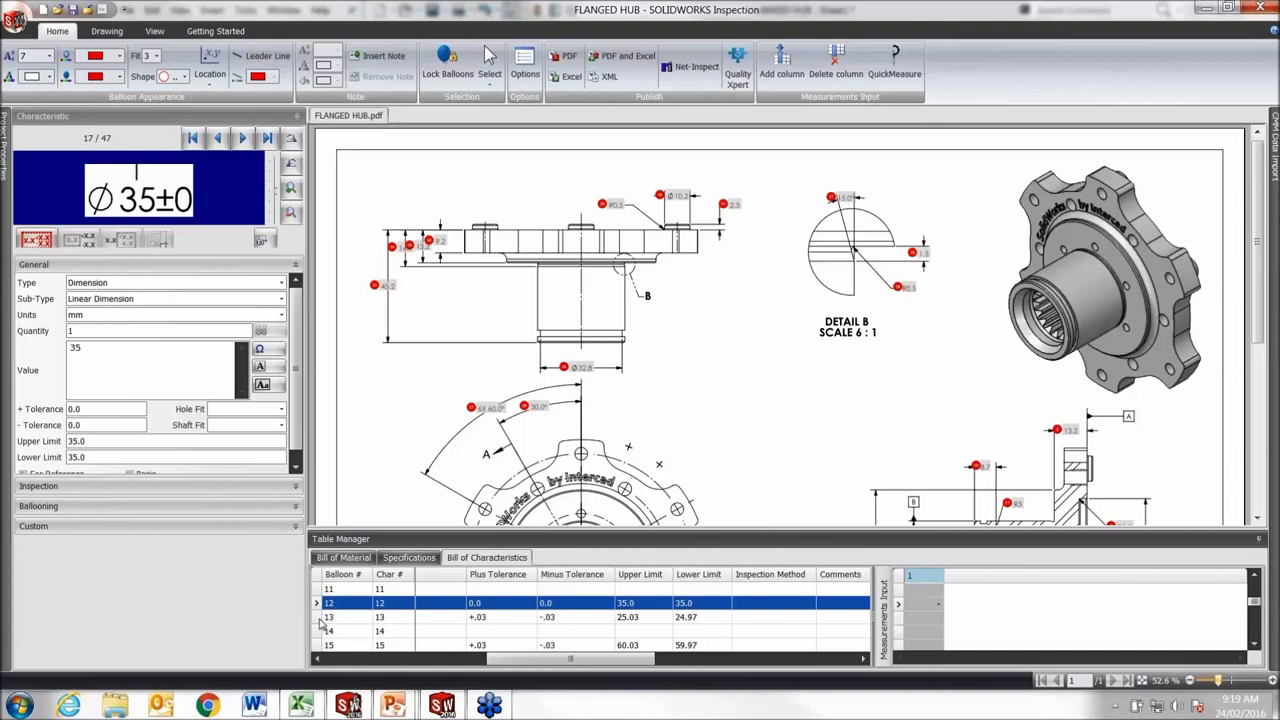
left_click(322, 618)
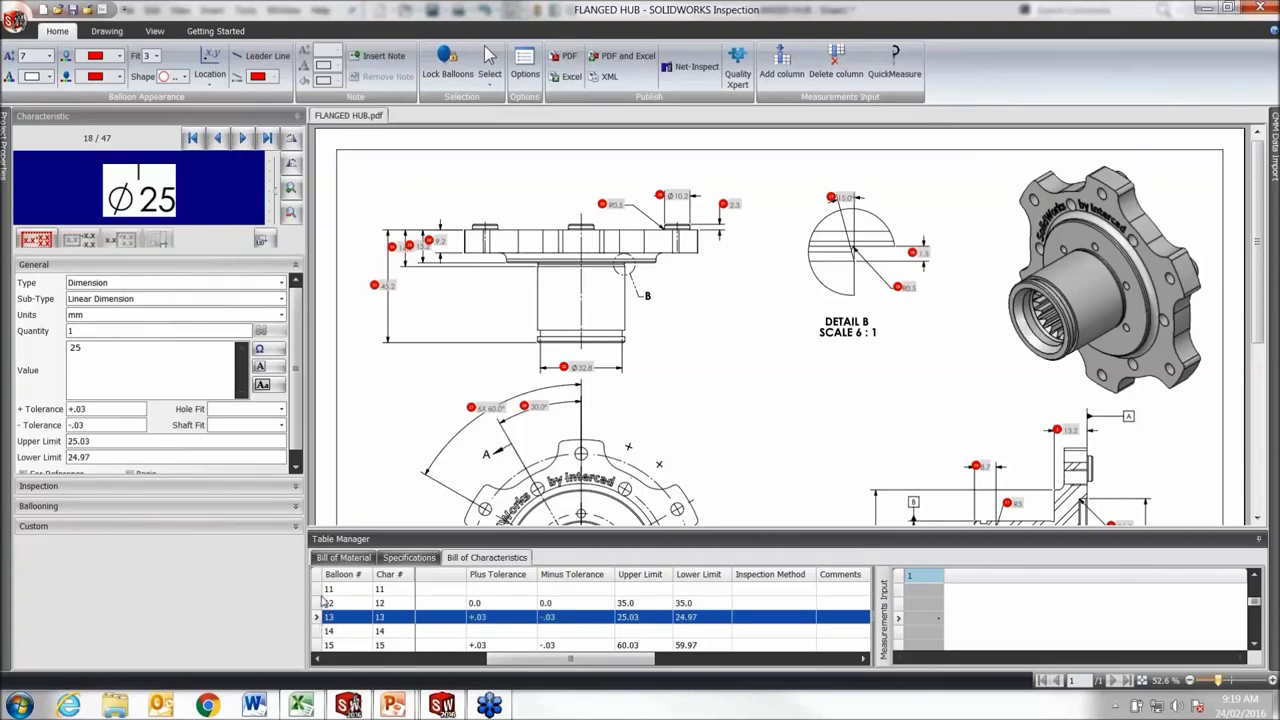
left_click(322, 590)
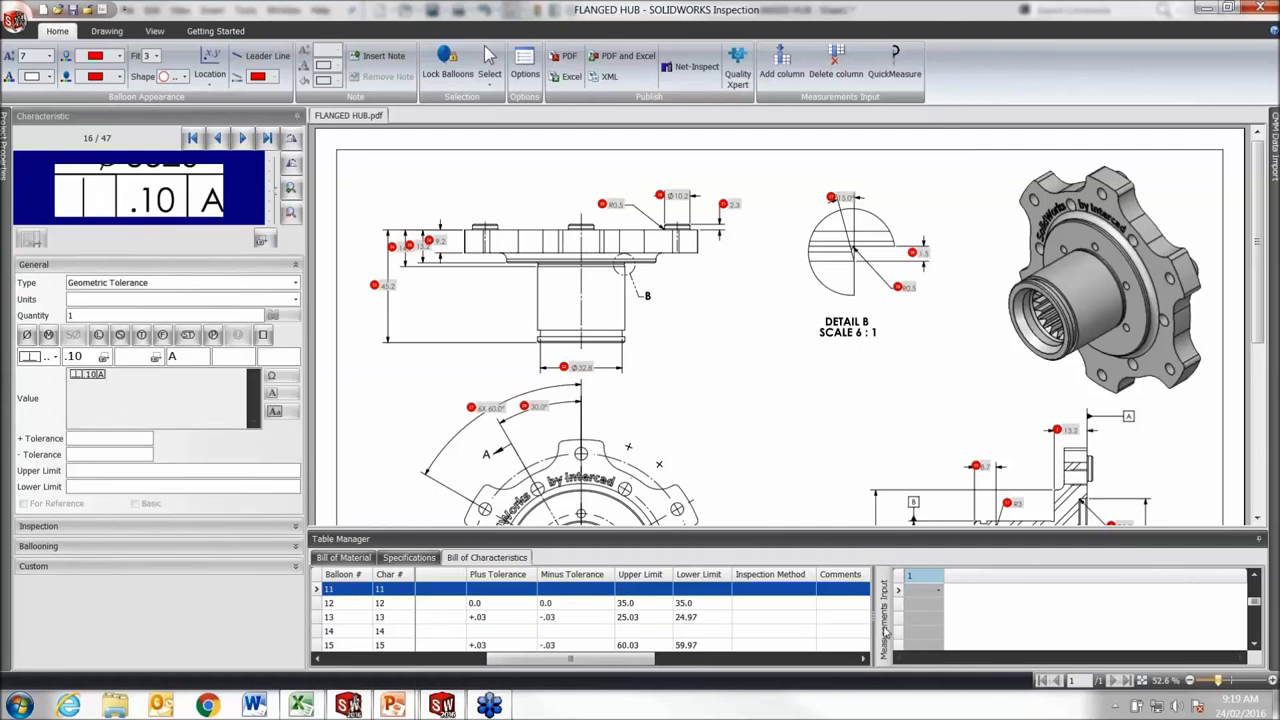
left_click(630, 576)
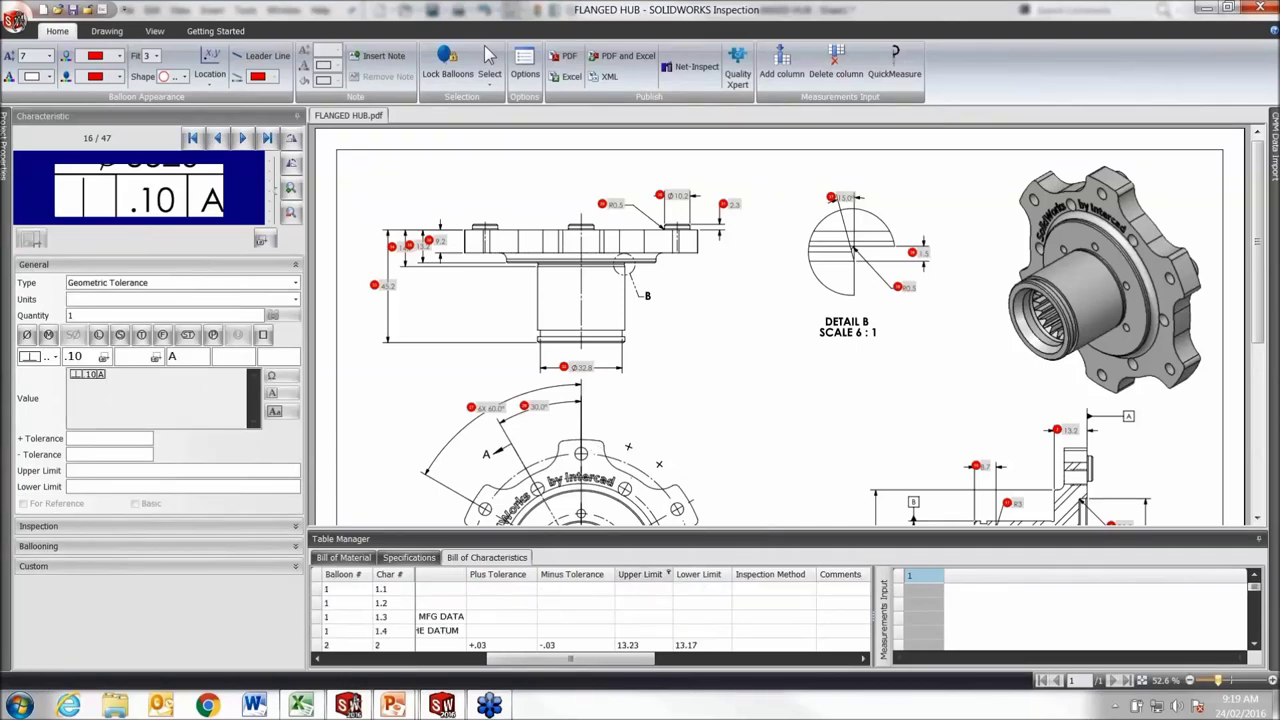
- Enter PASS as the measurement result for characteristic 2, the 13.2 mm dimension
scroll(440, 612, "down", 1)
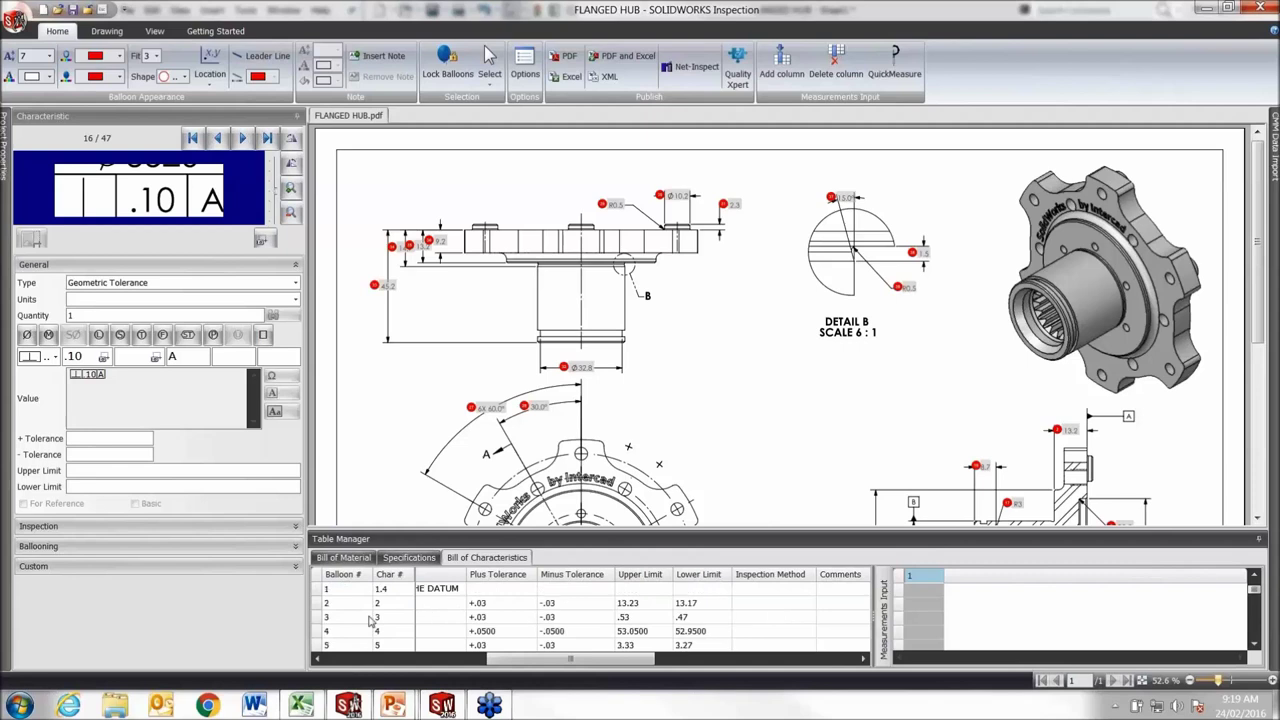
left_click(322, 605)
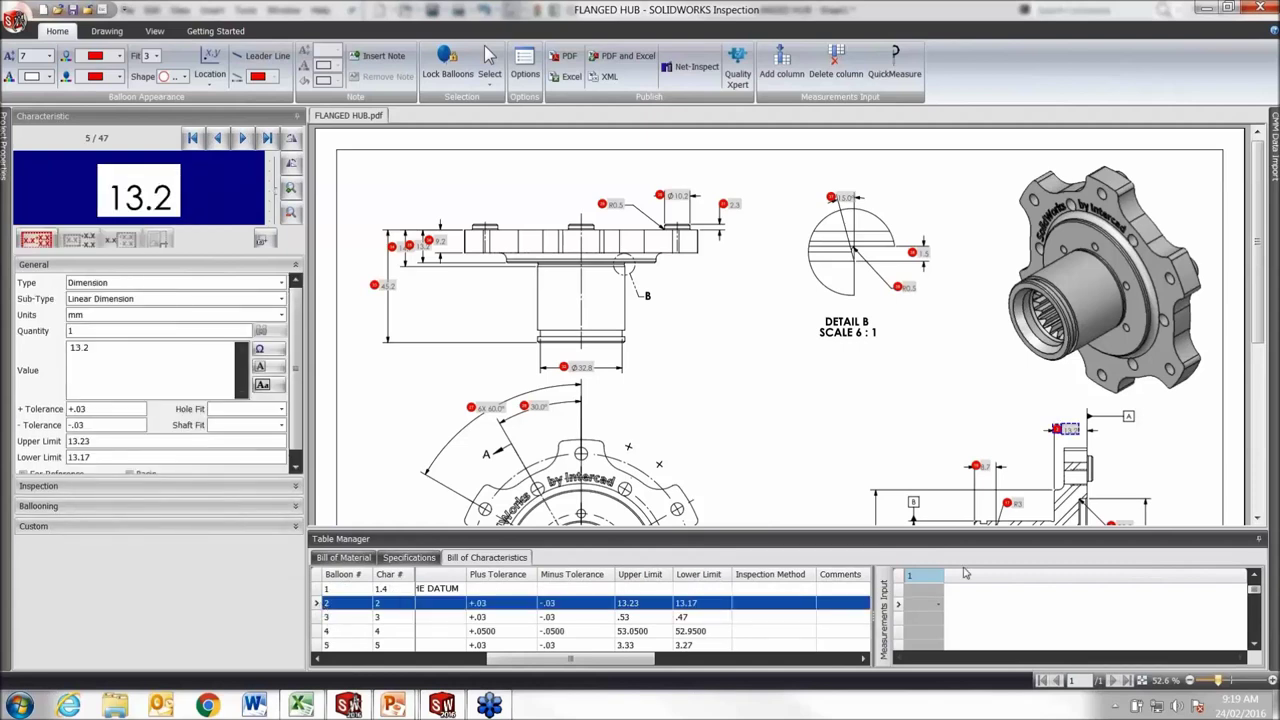
left_click(923, 606)
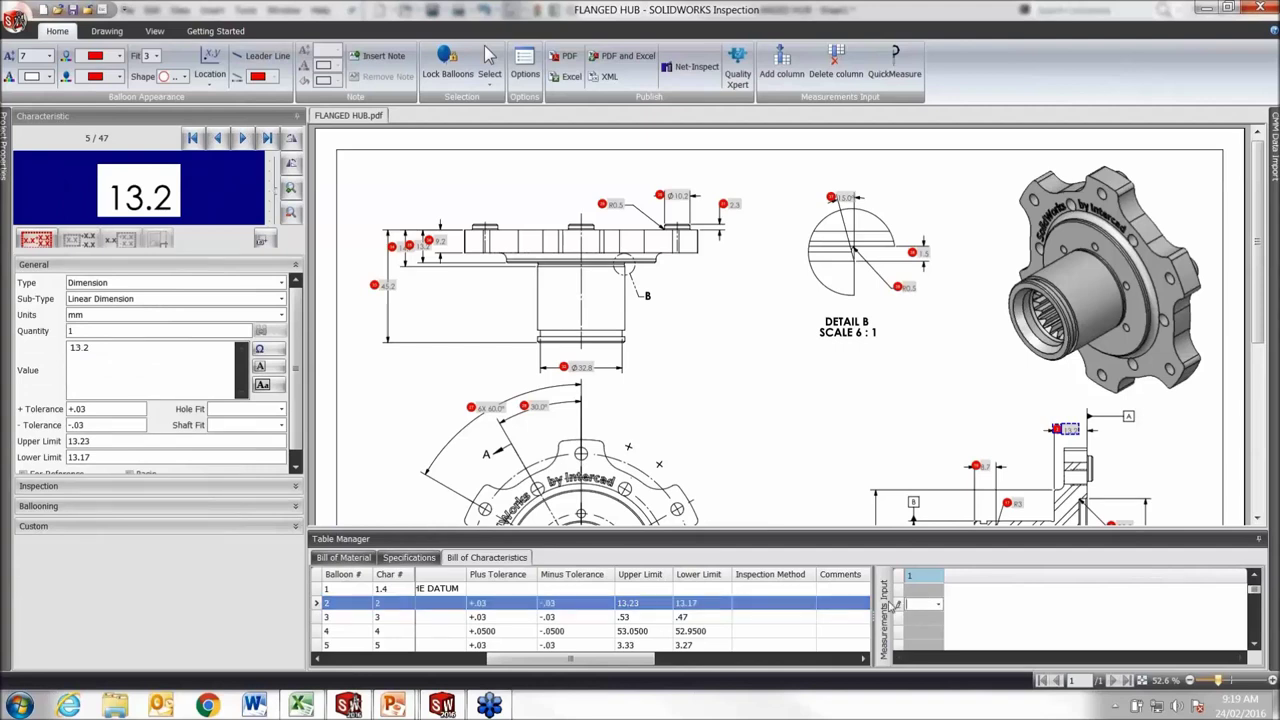
type("PASS")
key("Return")
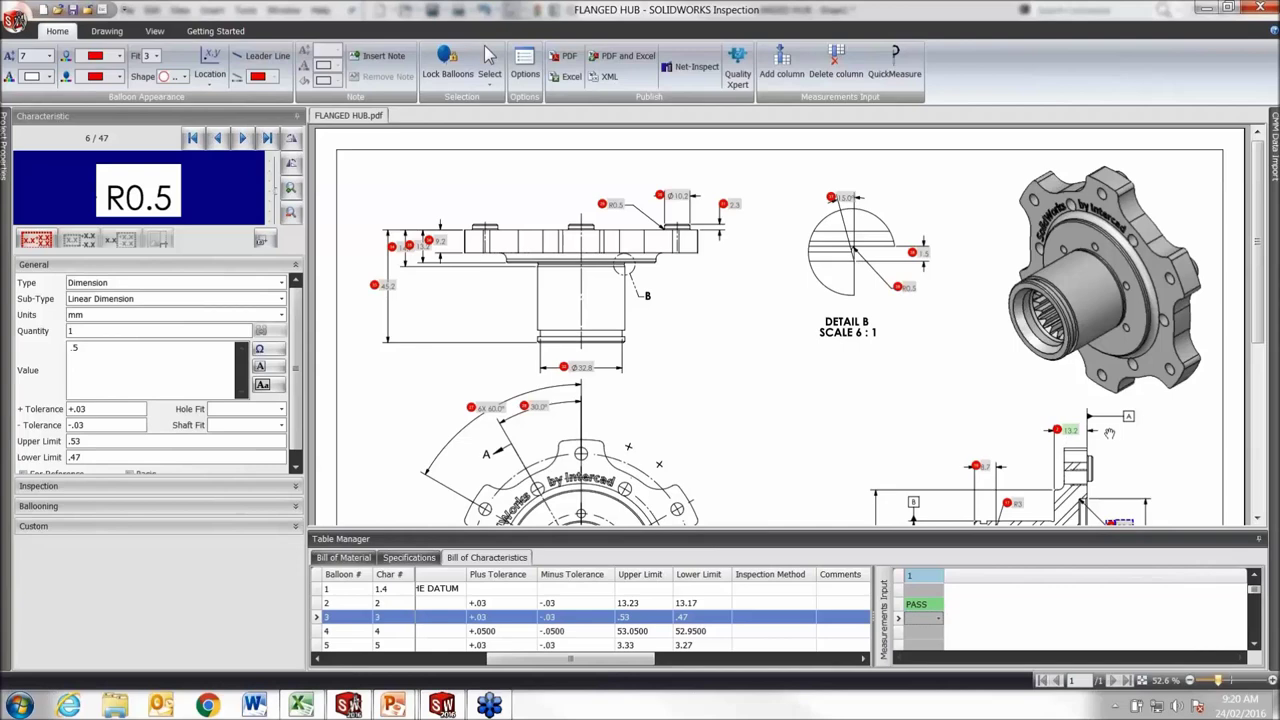
- Enter Marginal as the measurement result for characteristic 3 and FAIL for characteristic 4
scroll(1113, 433, "up", 3)
scroll(1075, 423, "up", 1)
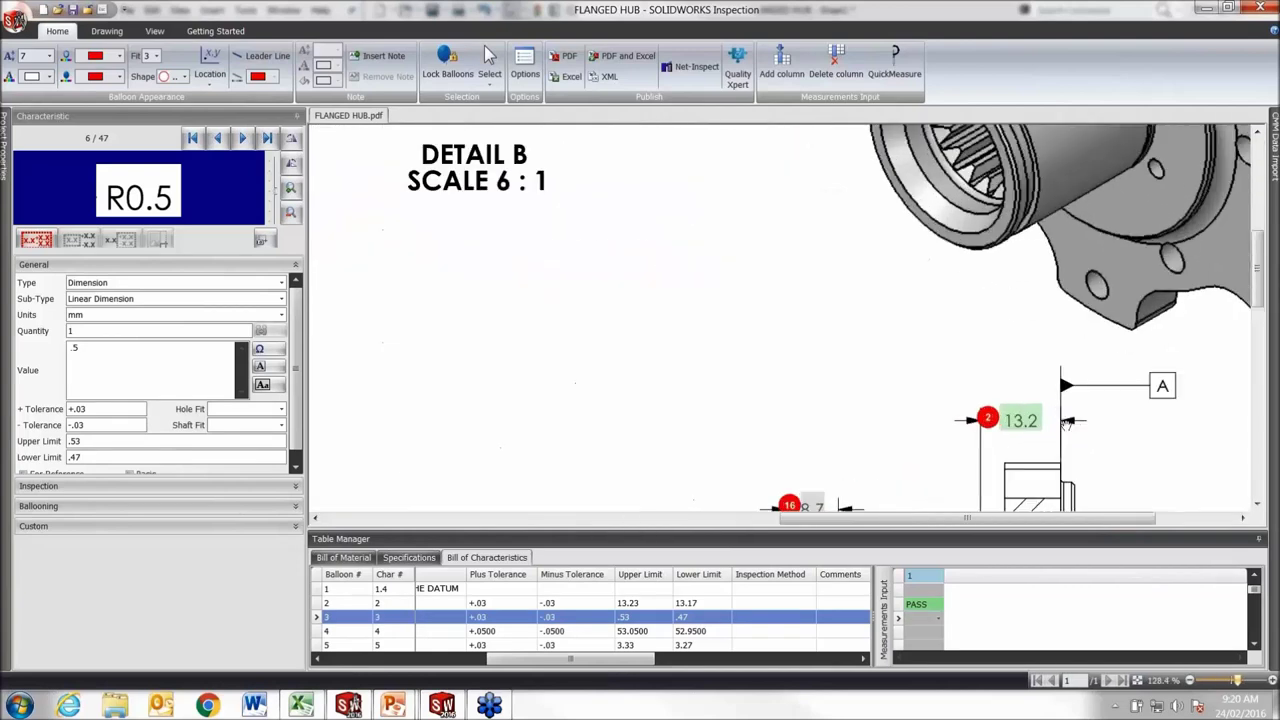
scroll(1020, 424, "down", 5)
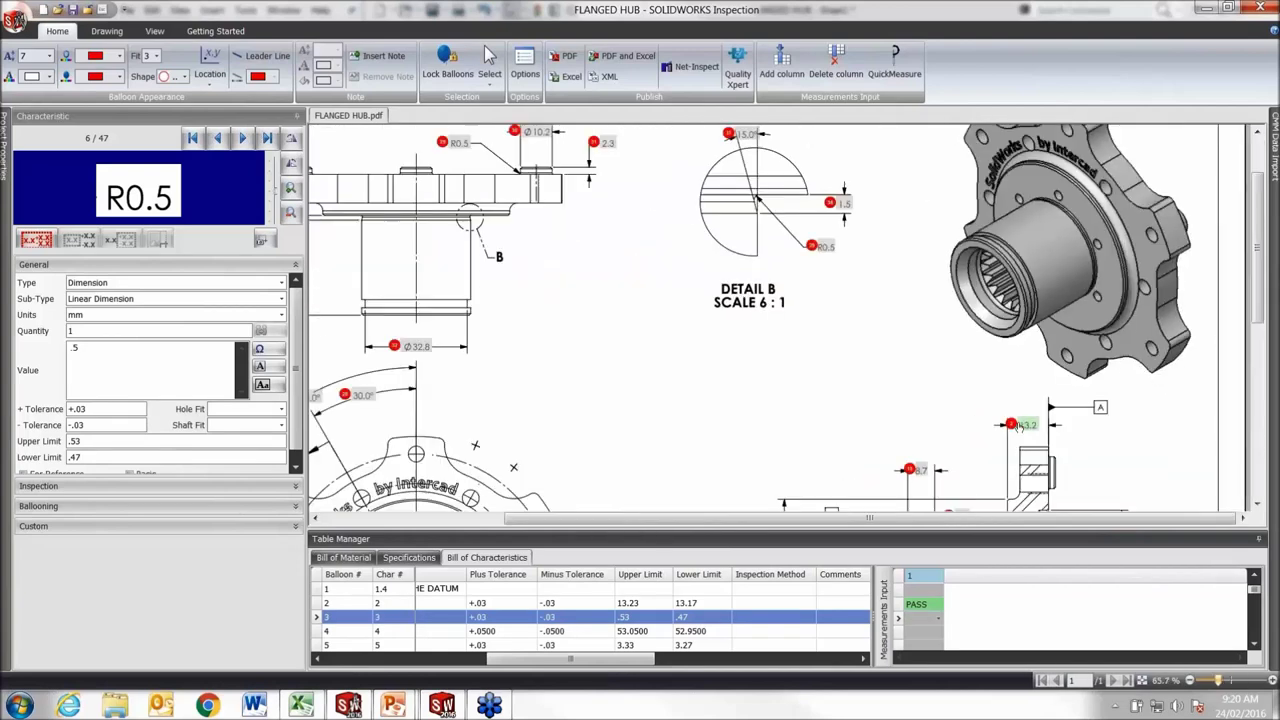
scroll(946, 390, "up", 1)
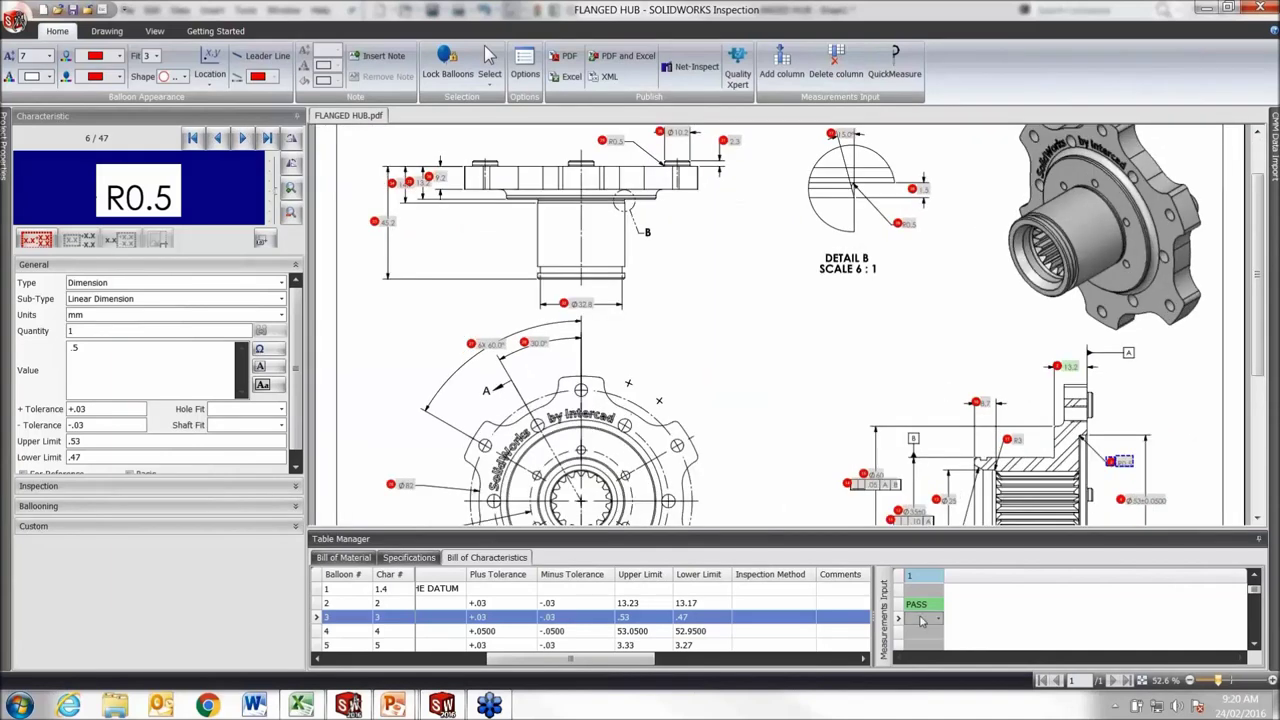
type("Mar")
type("ginal")
key("Return")
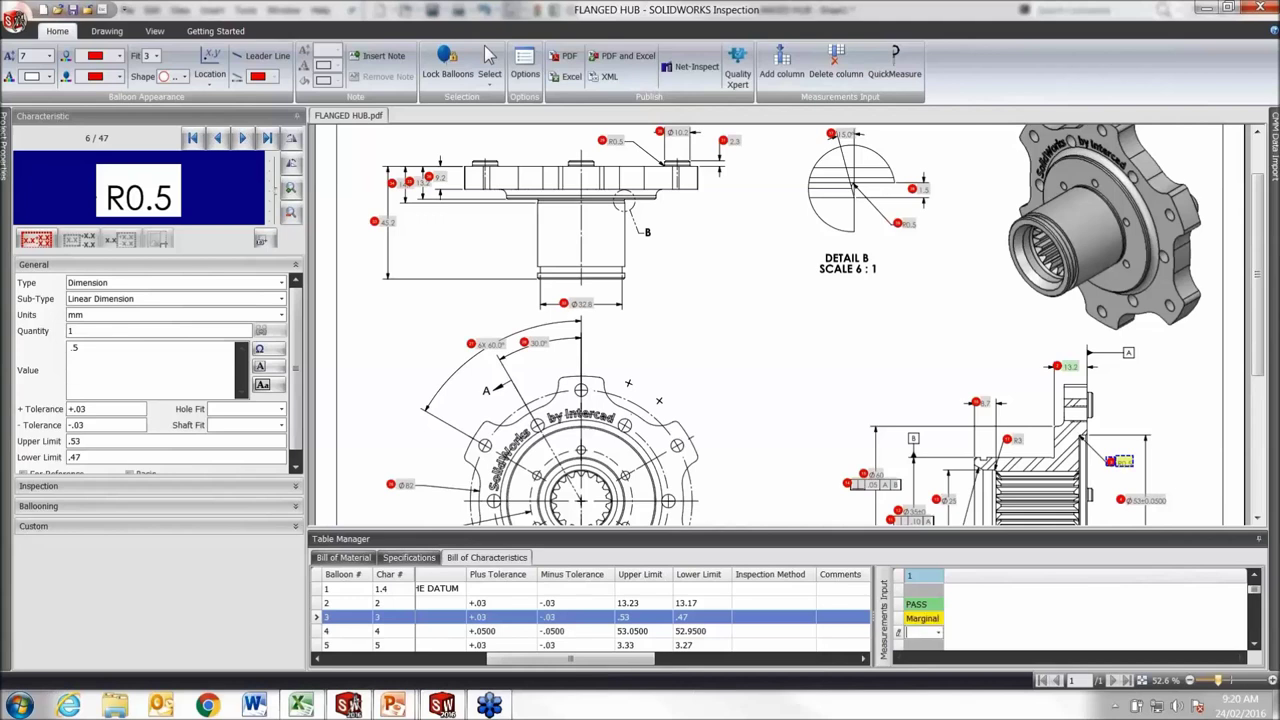
type("FAIL")
key("Return")
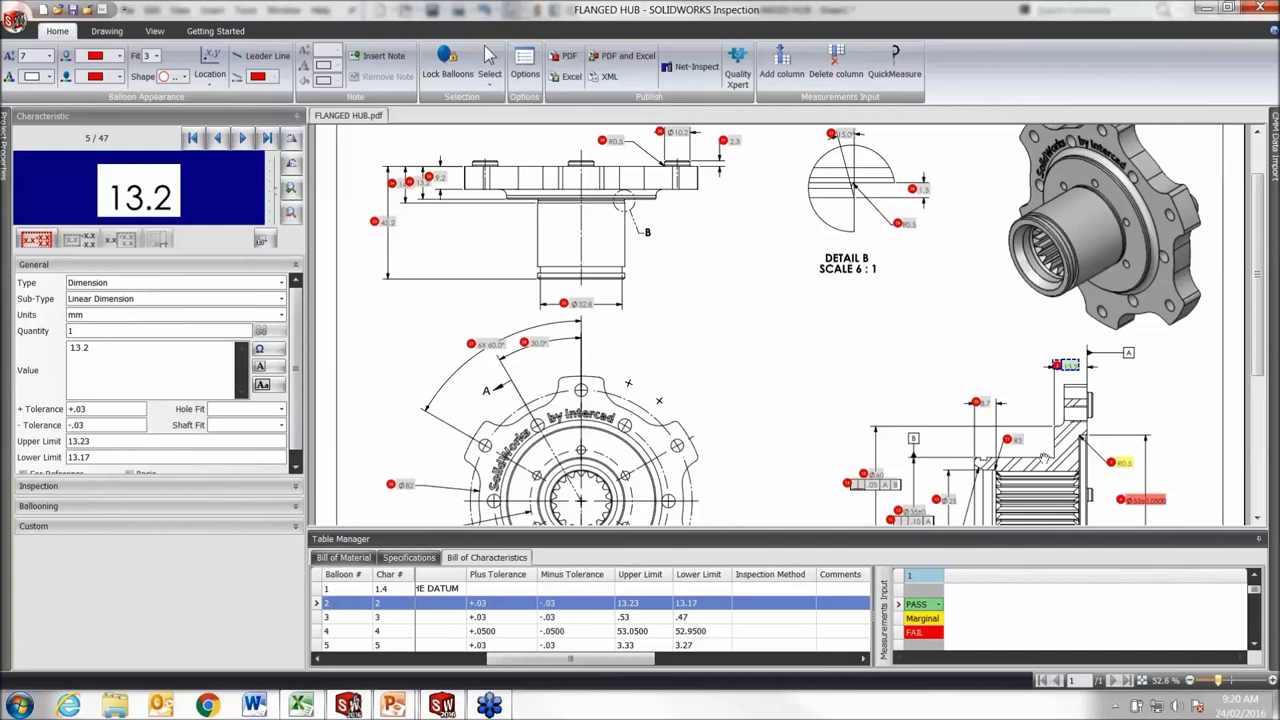
- Examine the measurement result highlighting on the ballooned dimensions in the flange front and section views
mouse_move(1170, 400)
left_mouse_down()
mouse_move(1134, 196)
mouse_move(1139, 318)
left_mouse_up()
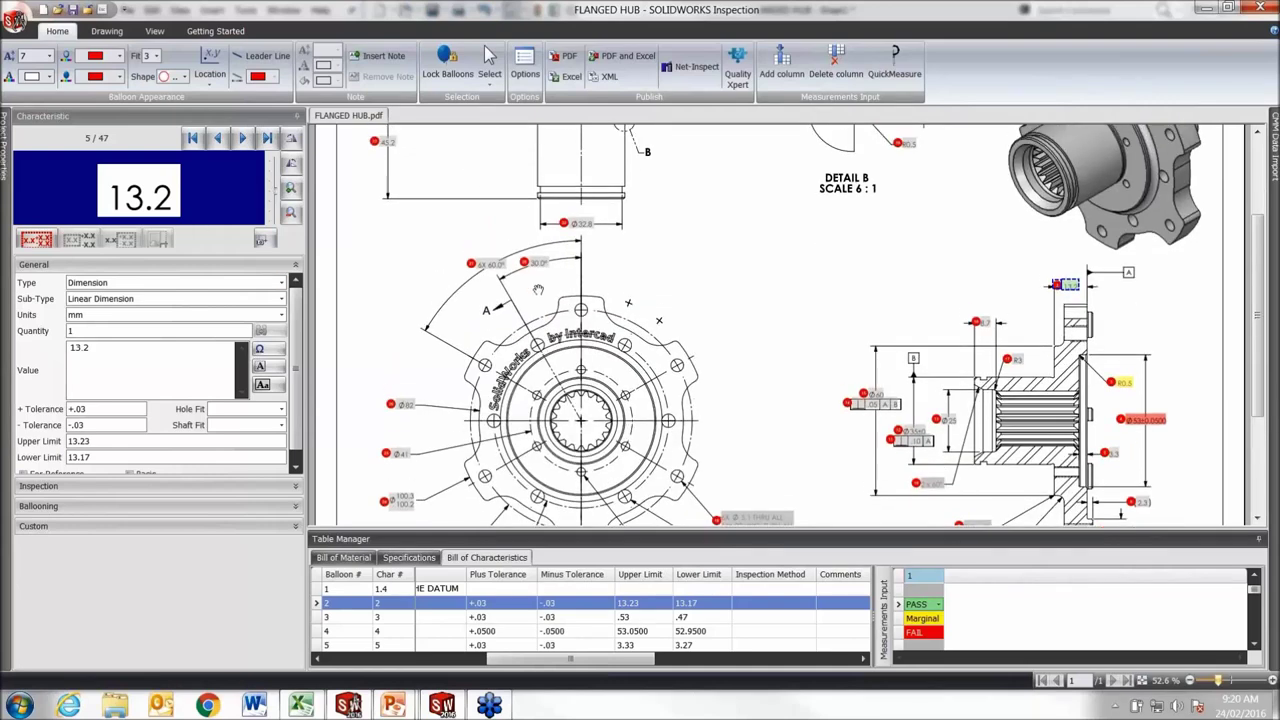
left_click_drag(739, 337, 725, 272)
scroll(725, 272, "up", 2)
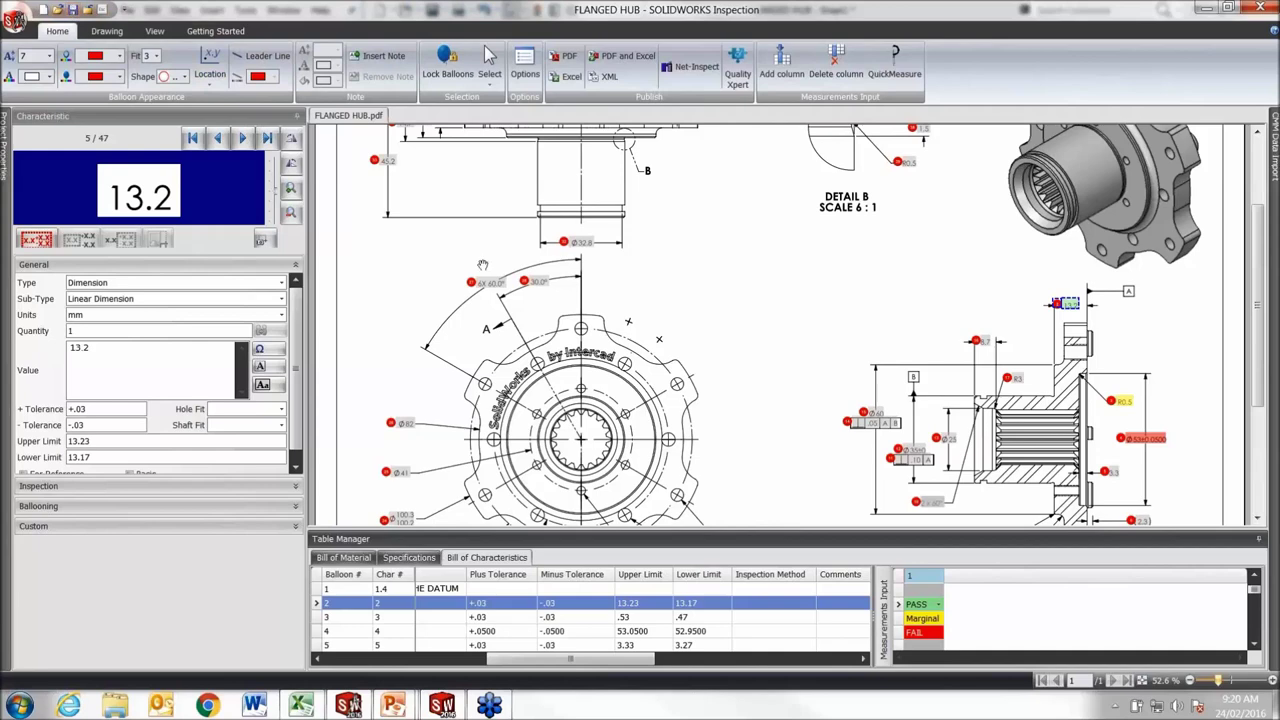
scroll(488, 55, "up", 2)
scroll(850, 356, "down", 1)
scroll(802, 378, "down", 3)
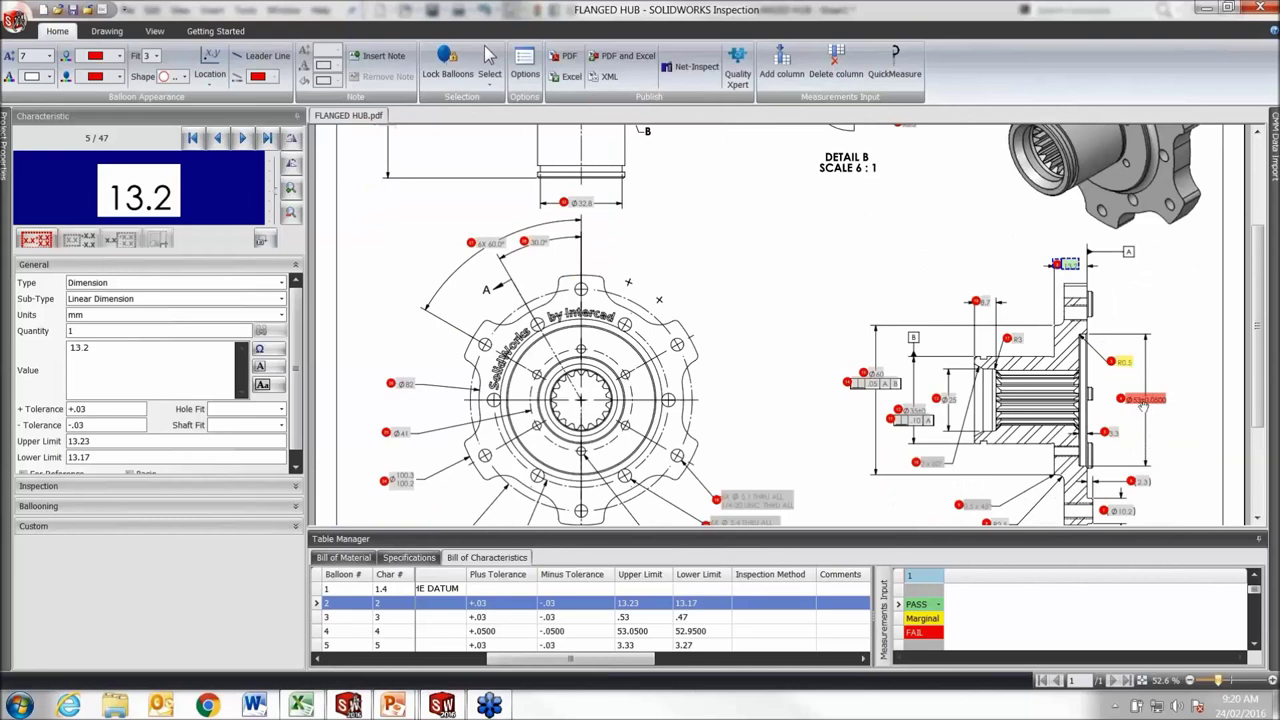
mouse_move(857, 323)
left_mouse_down()
mouse_move(853, 227)
mouse_move(814, 119)
mouse_move(844, 294)
mouse_move(862, 304)
left_mouse_up()
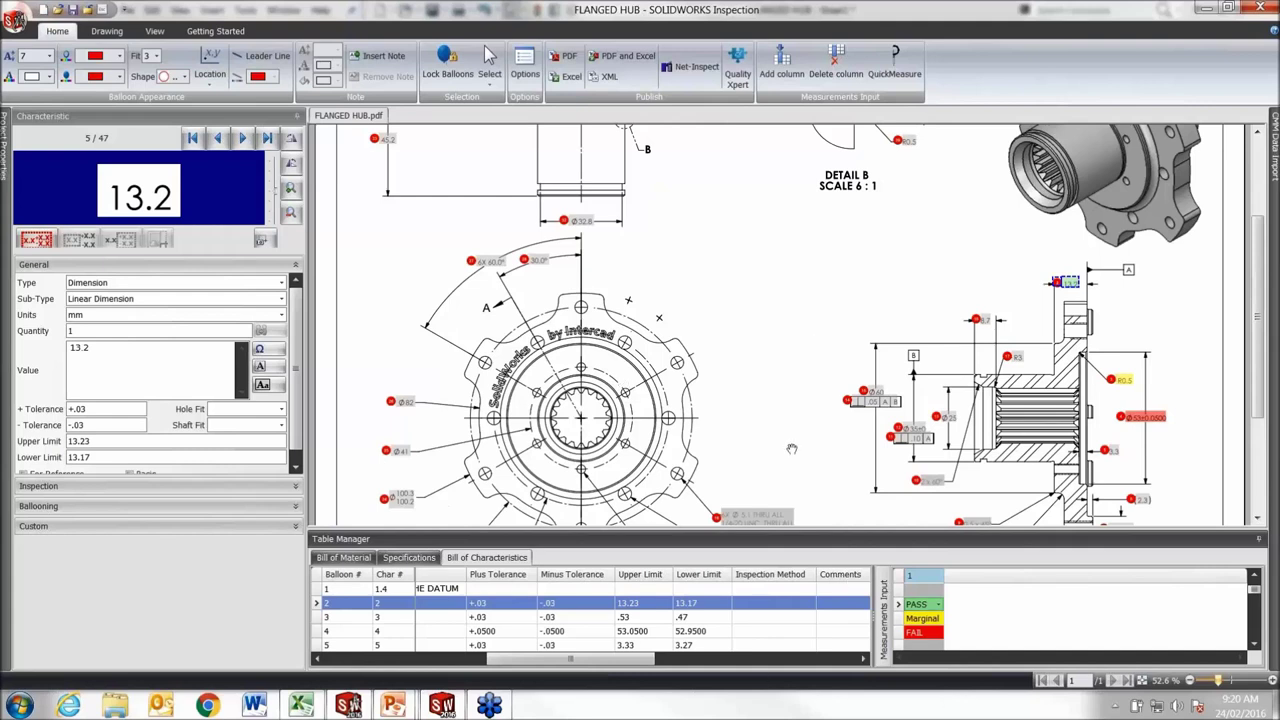
mouse_move(1275, 146)
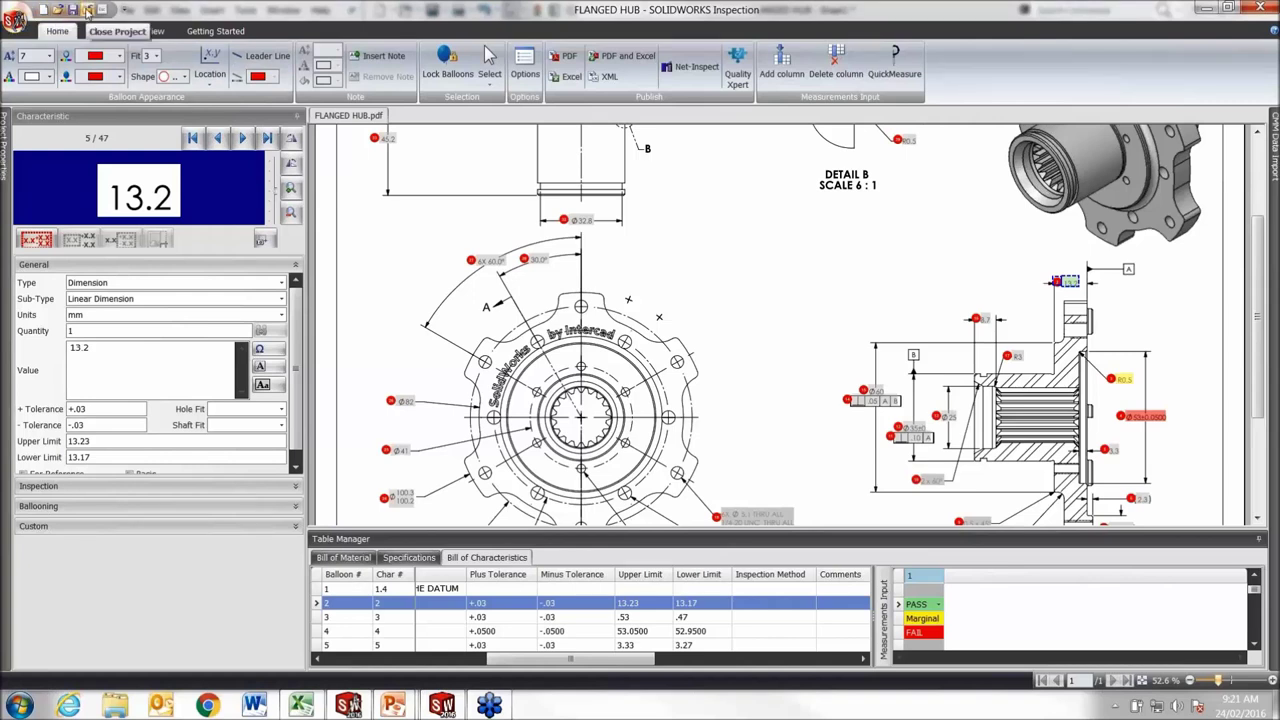
- Close the flanged hub project and start a new project from the AS9102 (Metric).ixpdot template
left_click(88, 10)
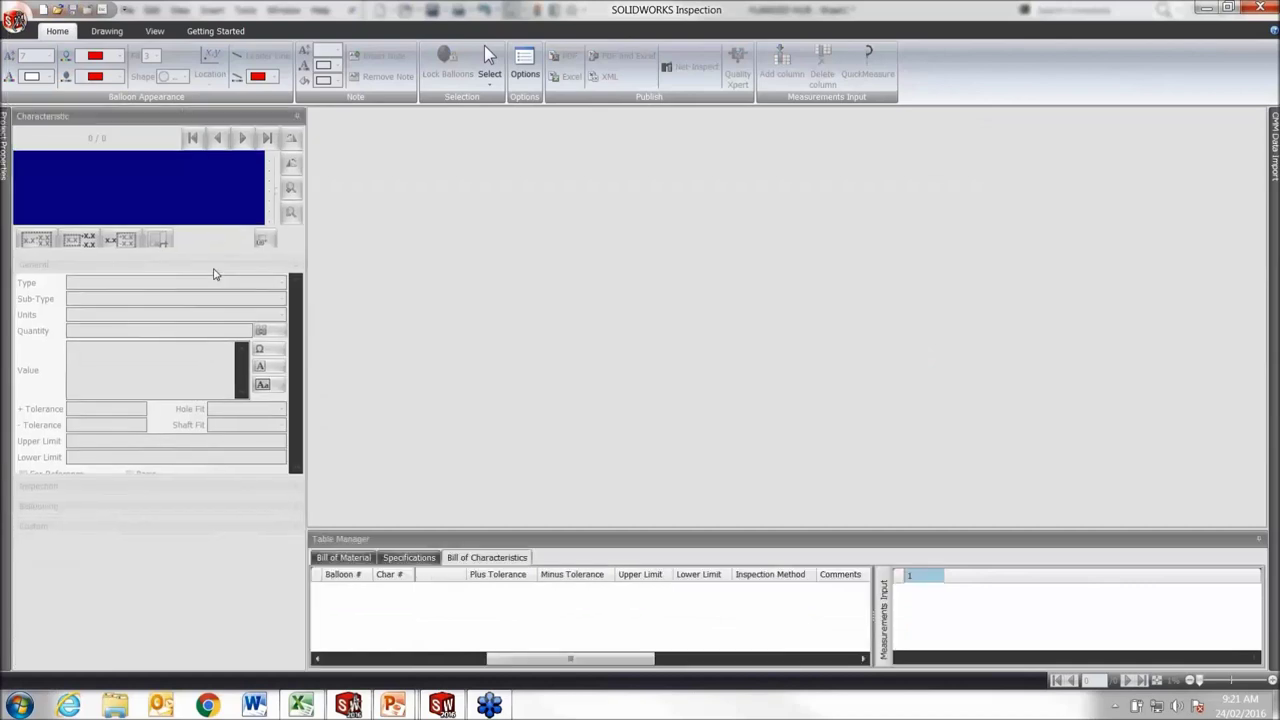
left_click(15, 20)
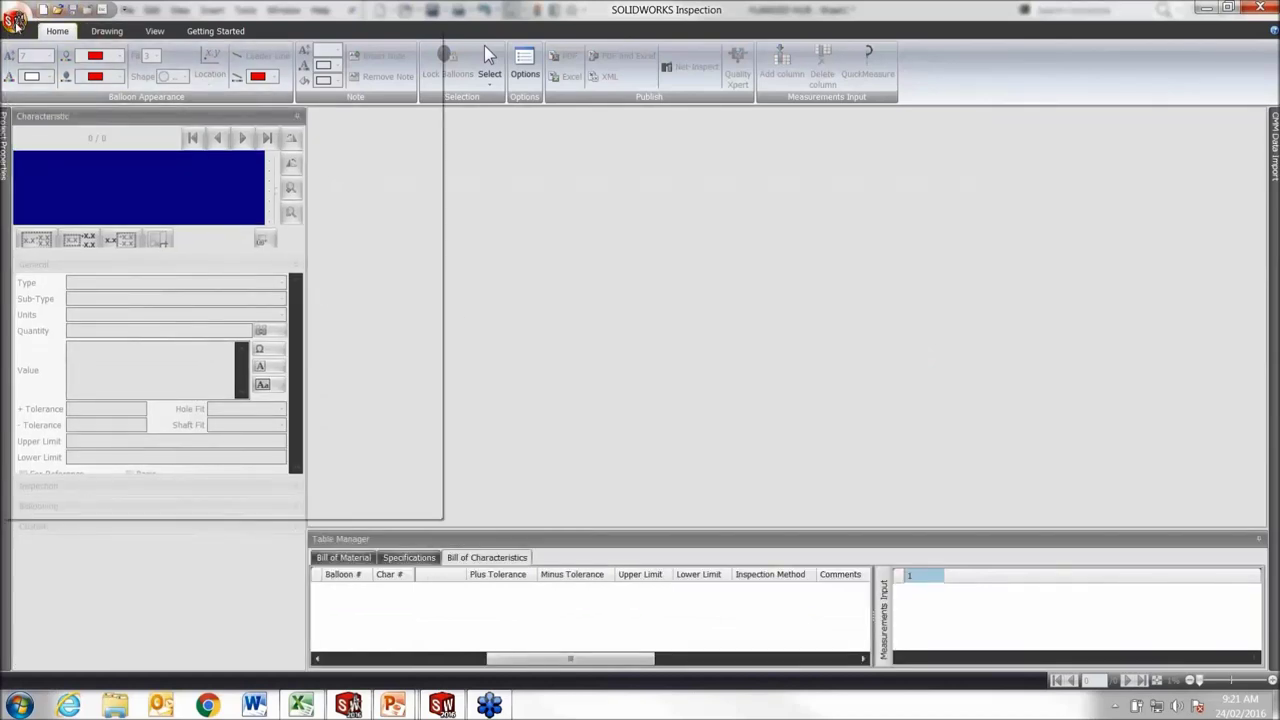
left_click(62, 50)
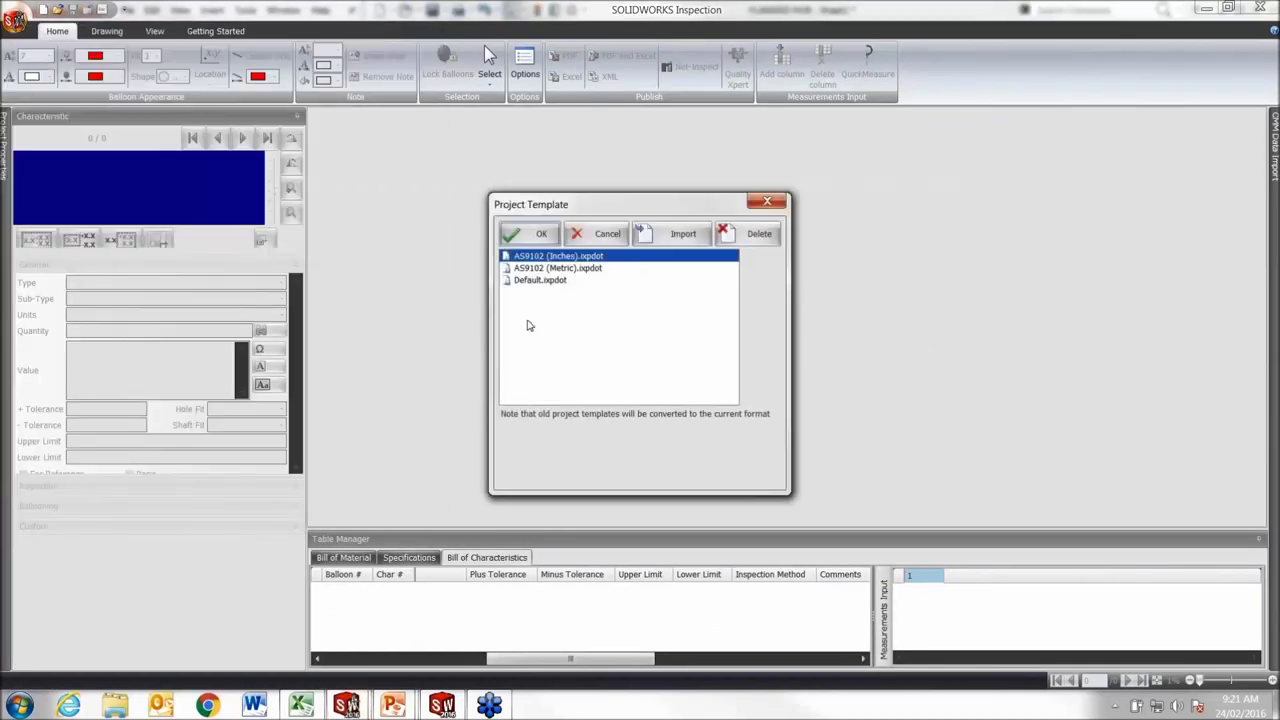
left_click(583, 268)
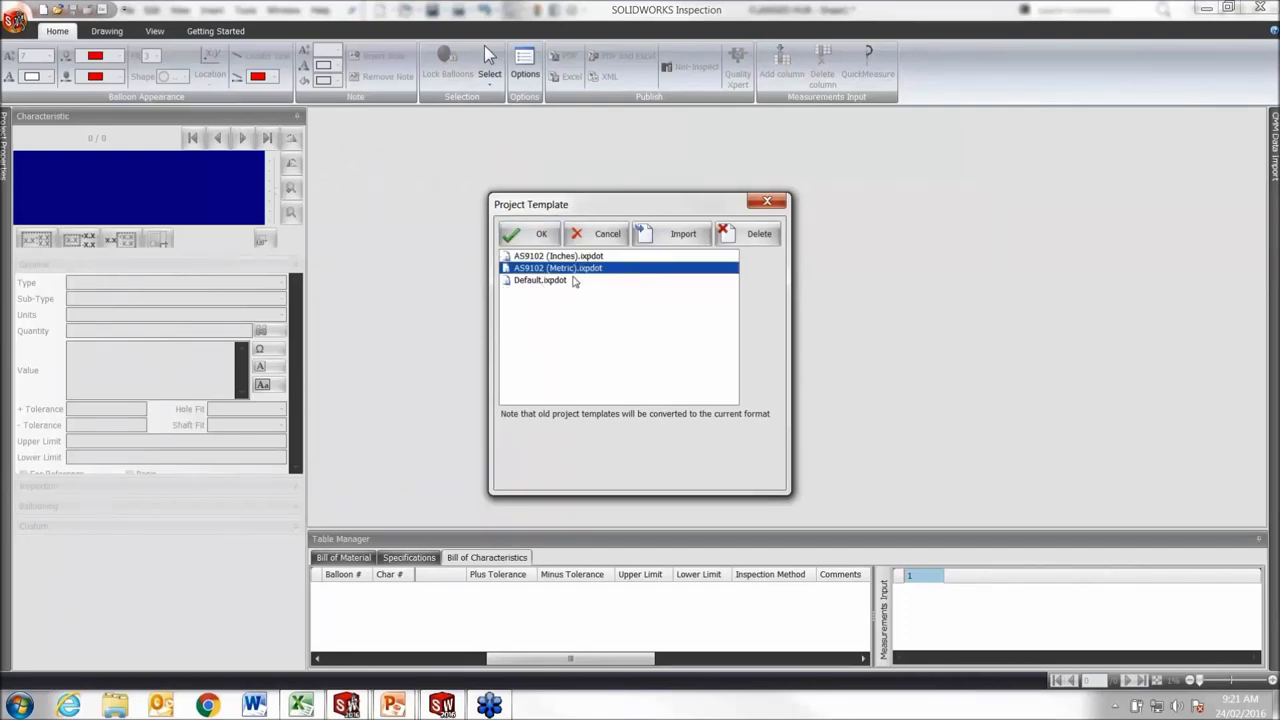
left_click(537, 239)
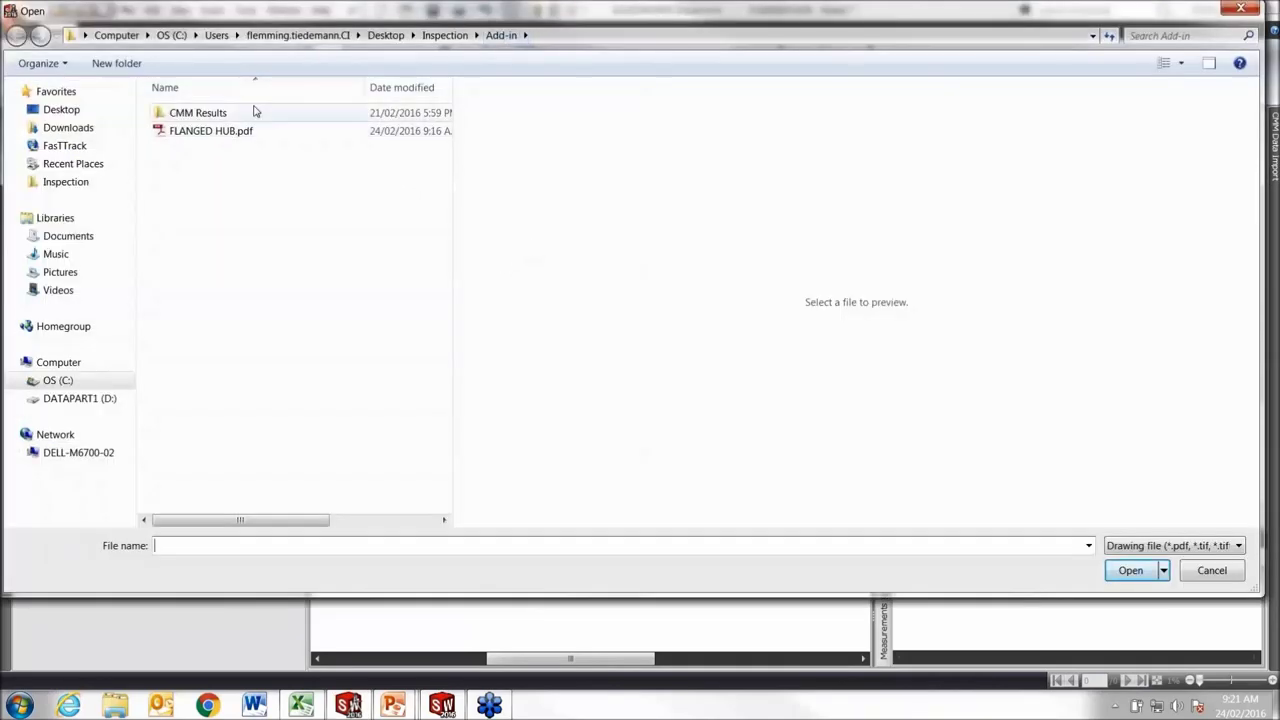
- Load the drawing LOWER PLATE - A2.PDF from the Standalone subfolder of the desktop Inspection folder
left_click(385, 35)
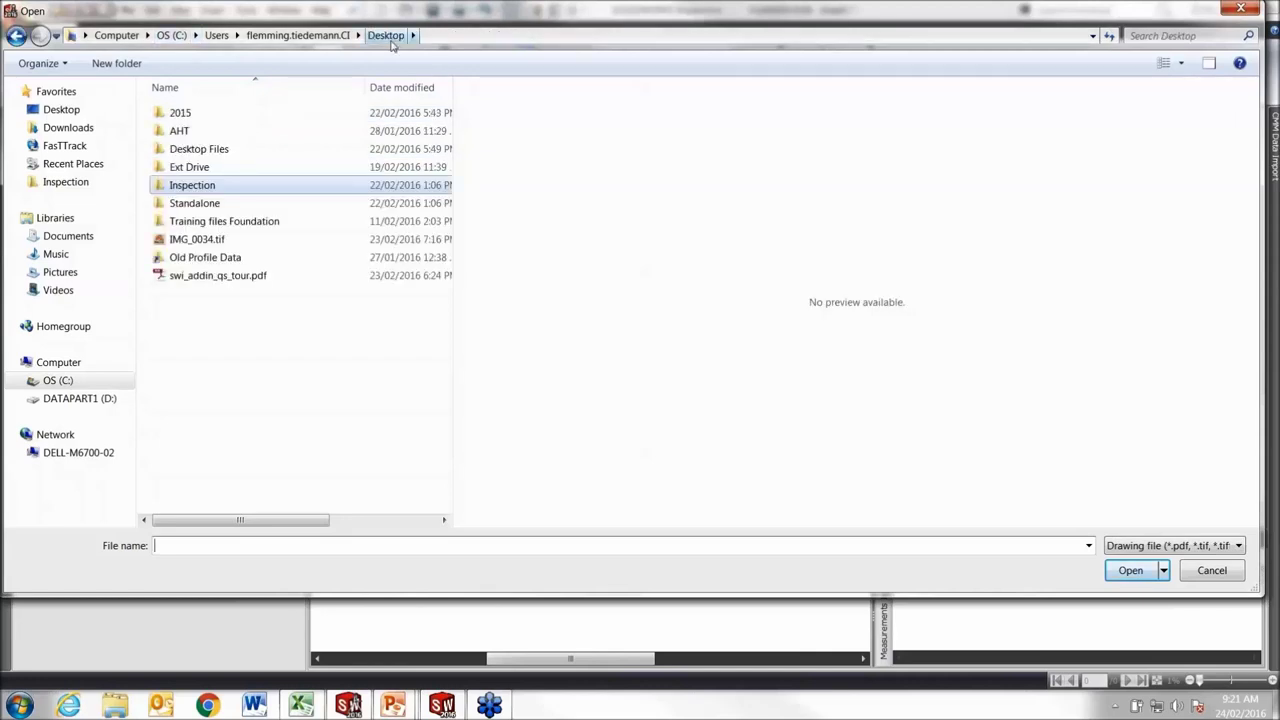
double_click(240, 187)
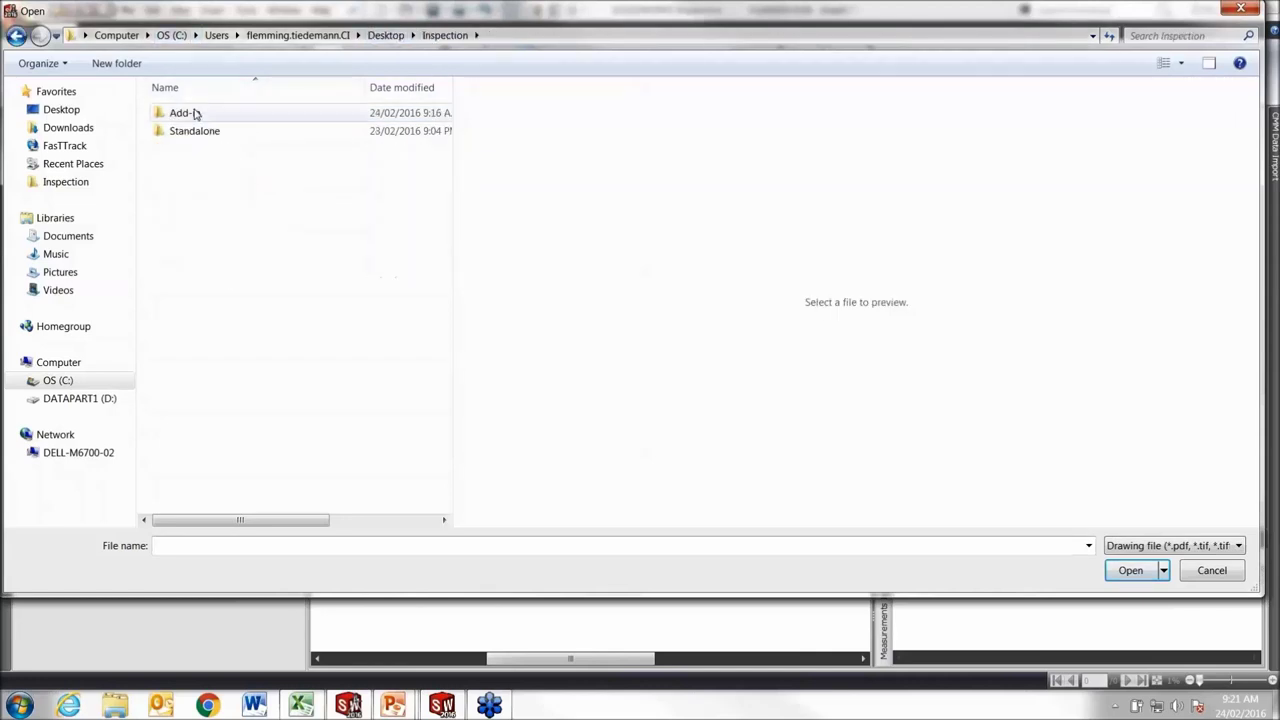
double_click(198, 131)
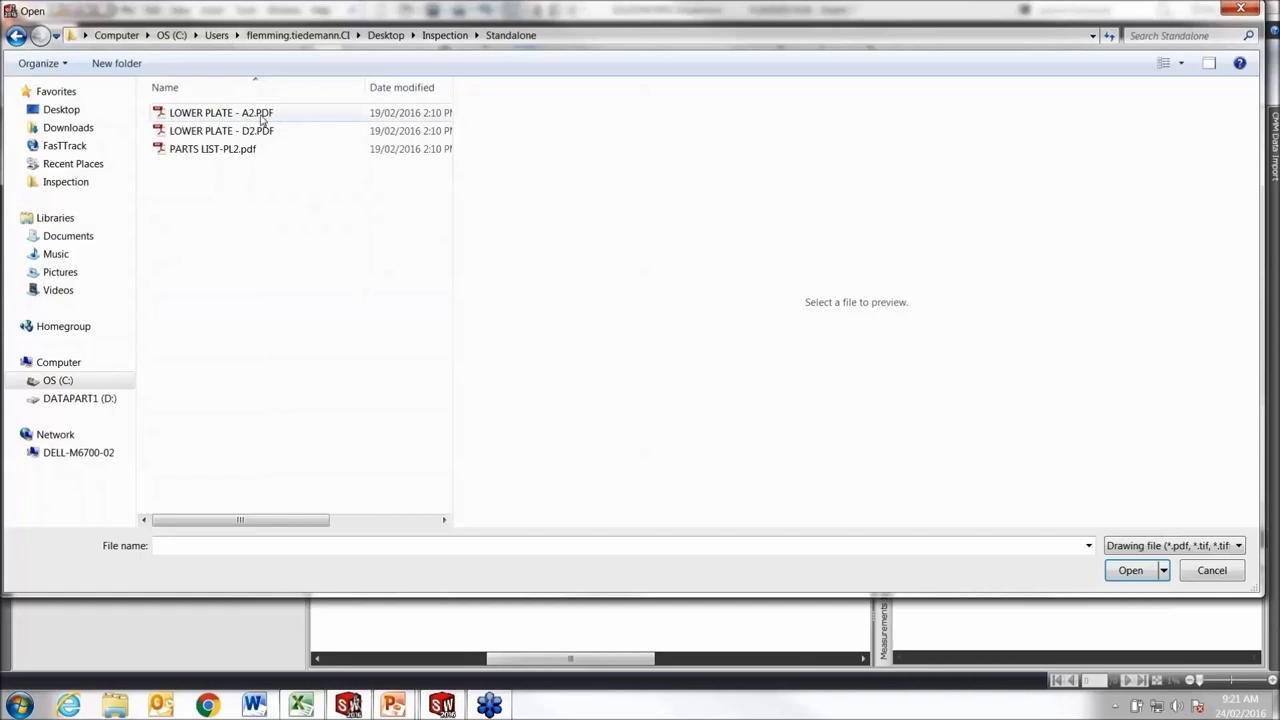
left_click(225, 113)
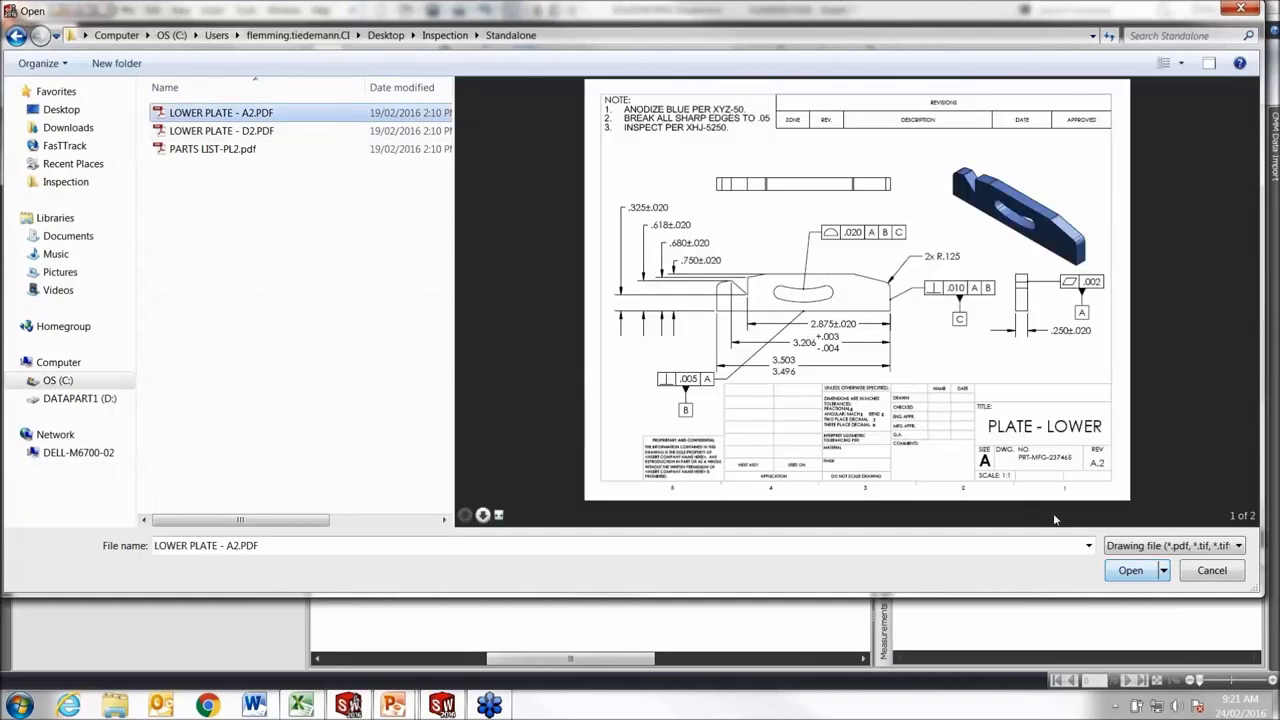
left_click(1130, 570)
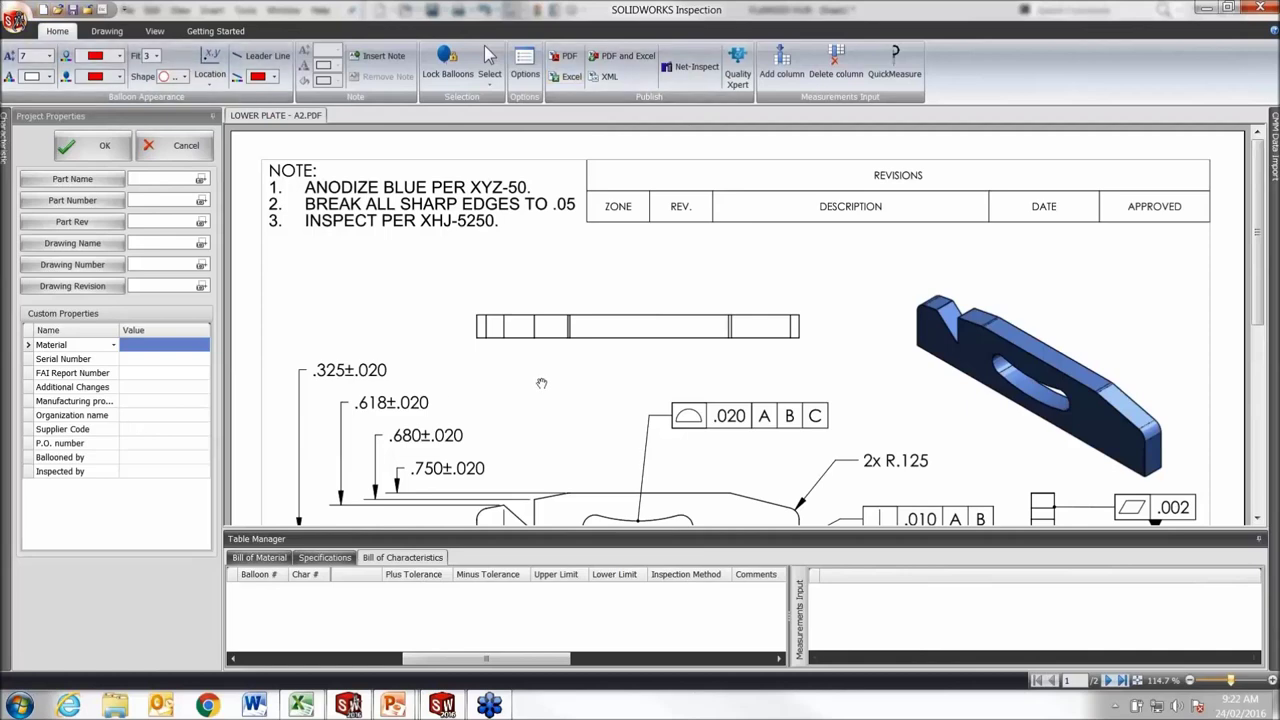
- Capture the text PLATE - LOWER from the drawing's title block as the project's part name
scroll(540, 384, "down", 5)
scroll(487, 55, "down", 3)
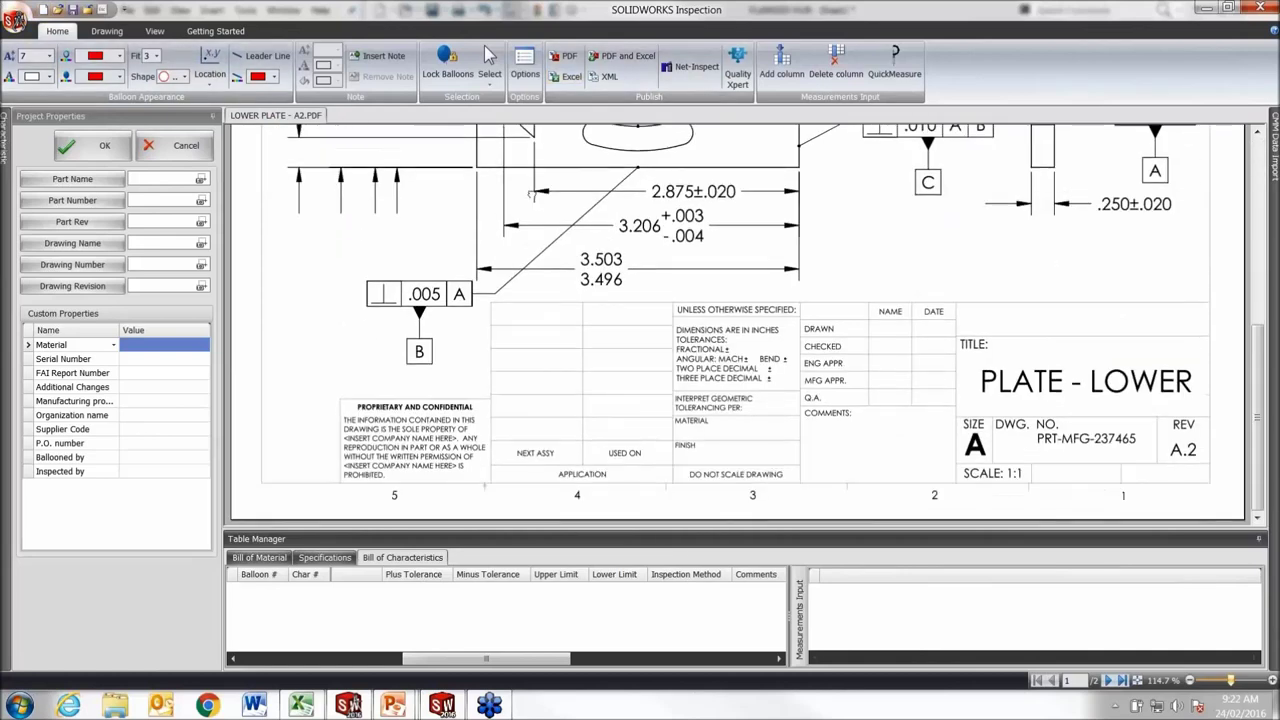
scroll(487, 55, "up", 1)
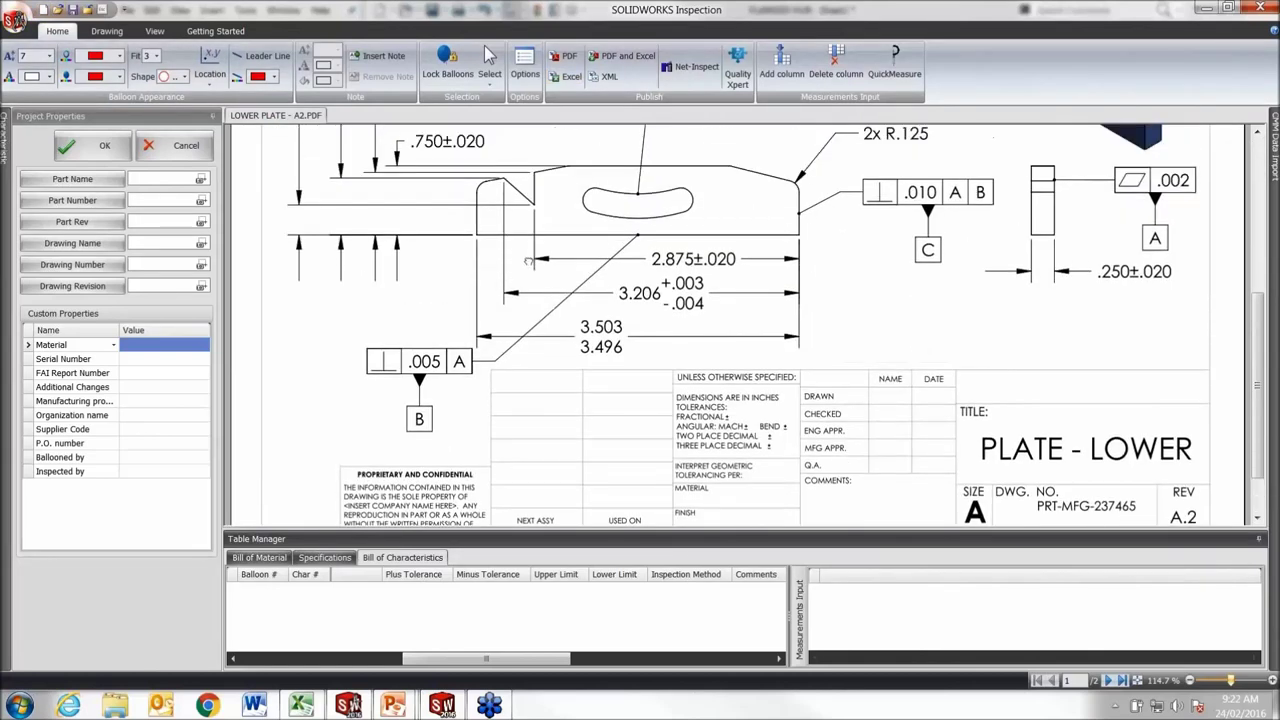
scroll(487, 55, "down", 1)
scroll(528, 239, "down", 1)
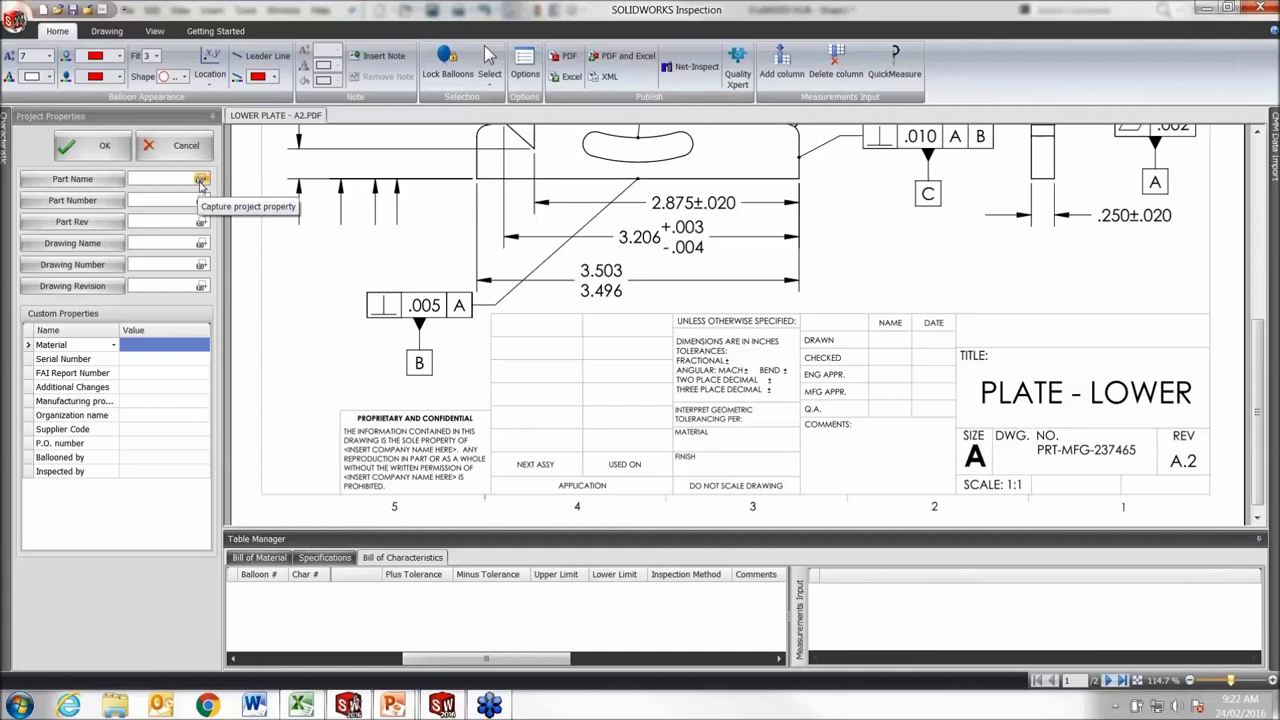
left_click(201, 184)
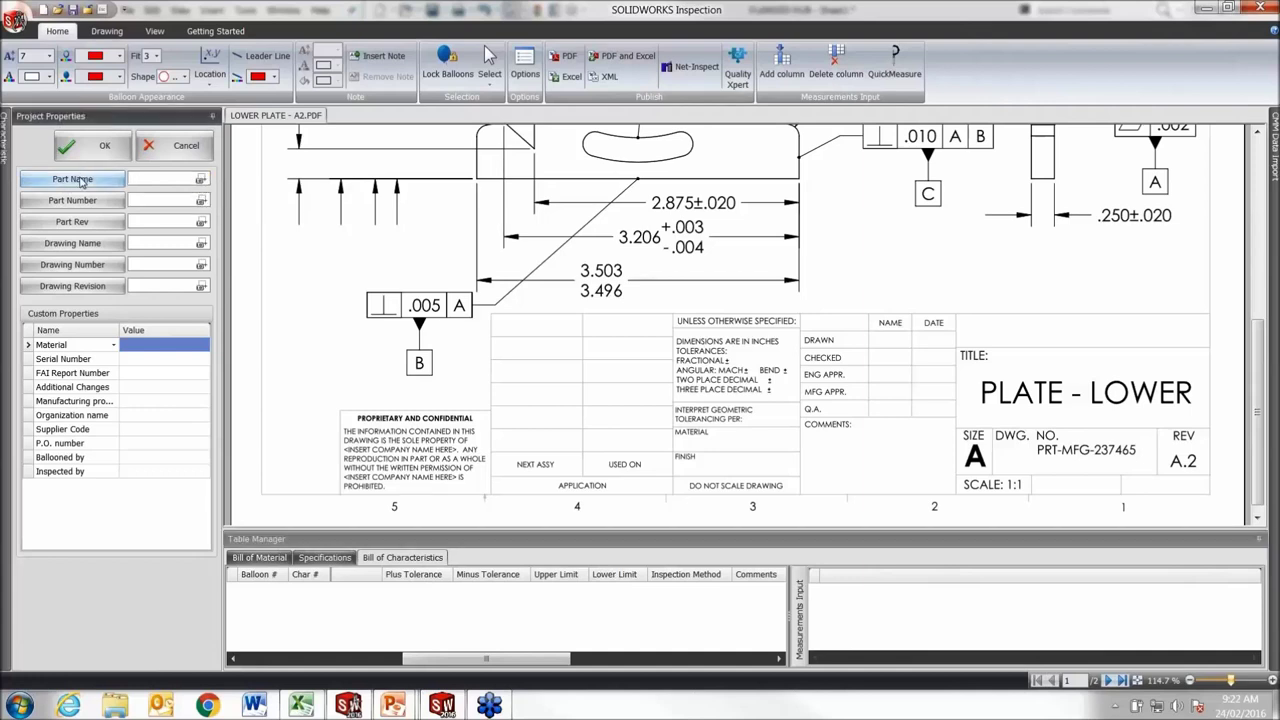
left_click_drag(1202, 409, 972, 369)
- Capture part number PRT-MFG-237465 and part revision A.2 from the title block, and accept the project properties
left_click(201, 200)
left_click_drag(1140, 462, 1034, 437)
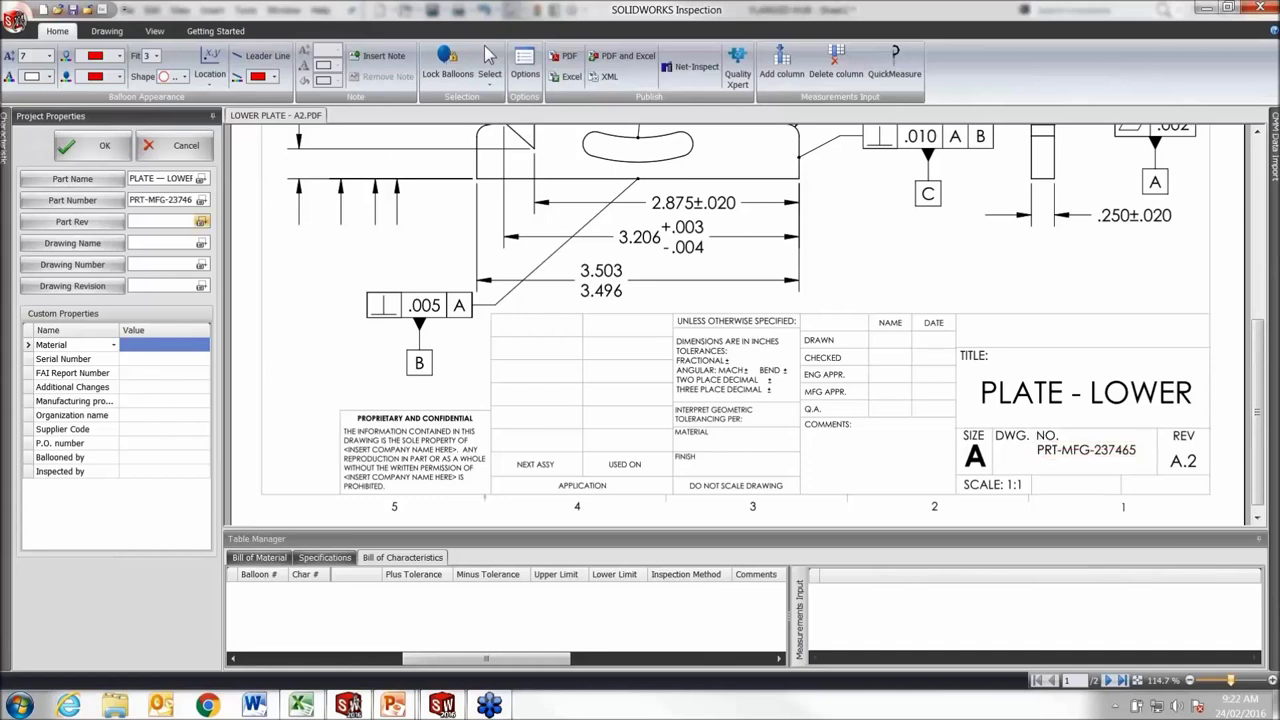
left_click(201, 221)
left_click_drag(1158, 449, 1199, 473)
left_click(100, 150)
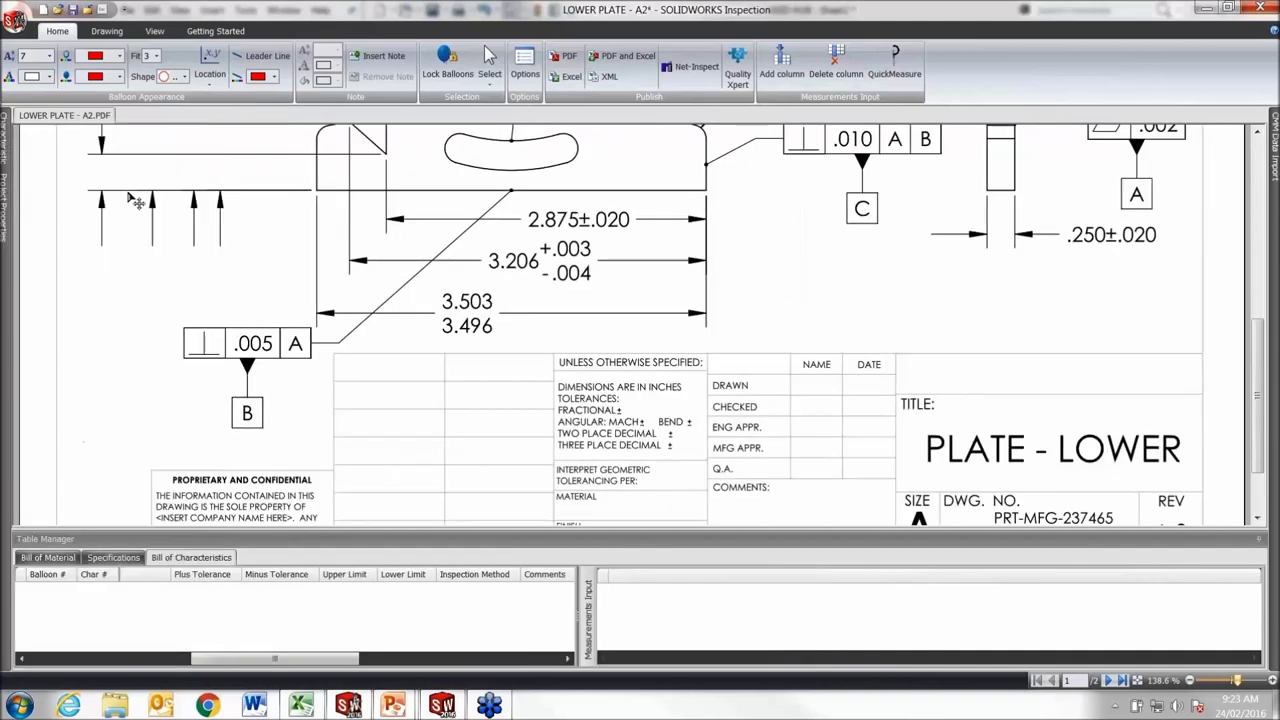
scroll(190, 232, "up", 3)
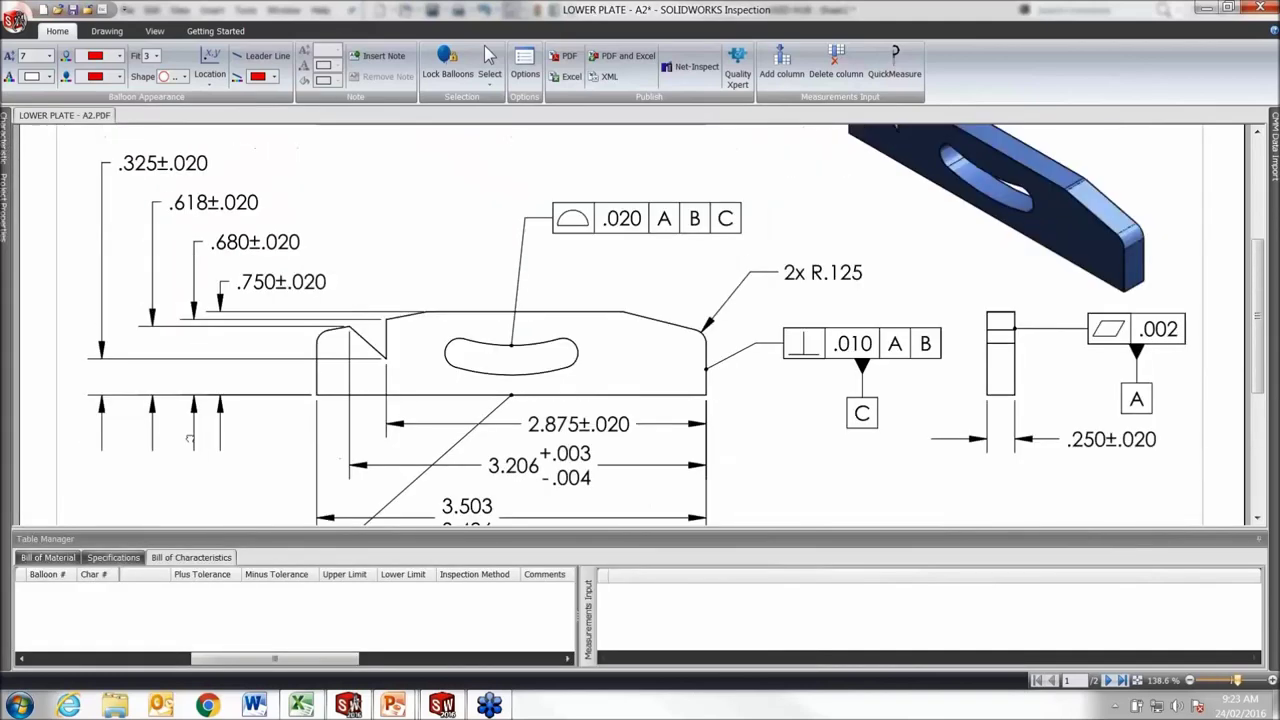
scroll(201, 497, "down", 2)
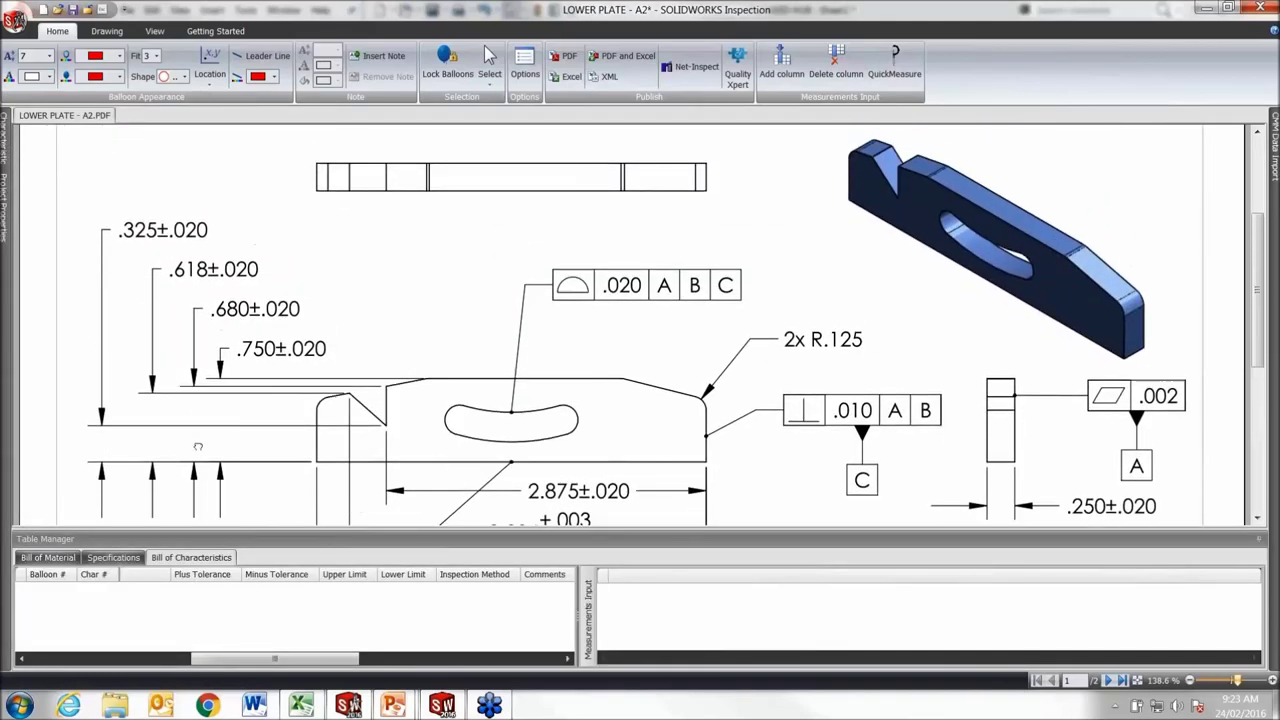
scroll(195, 406, "down", 1)
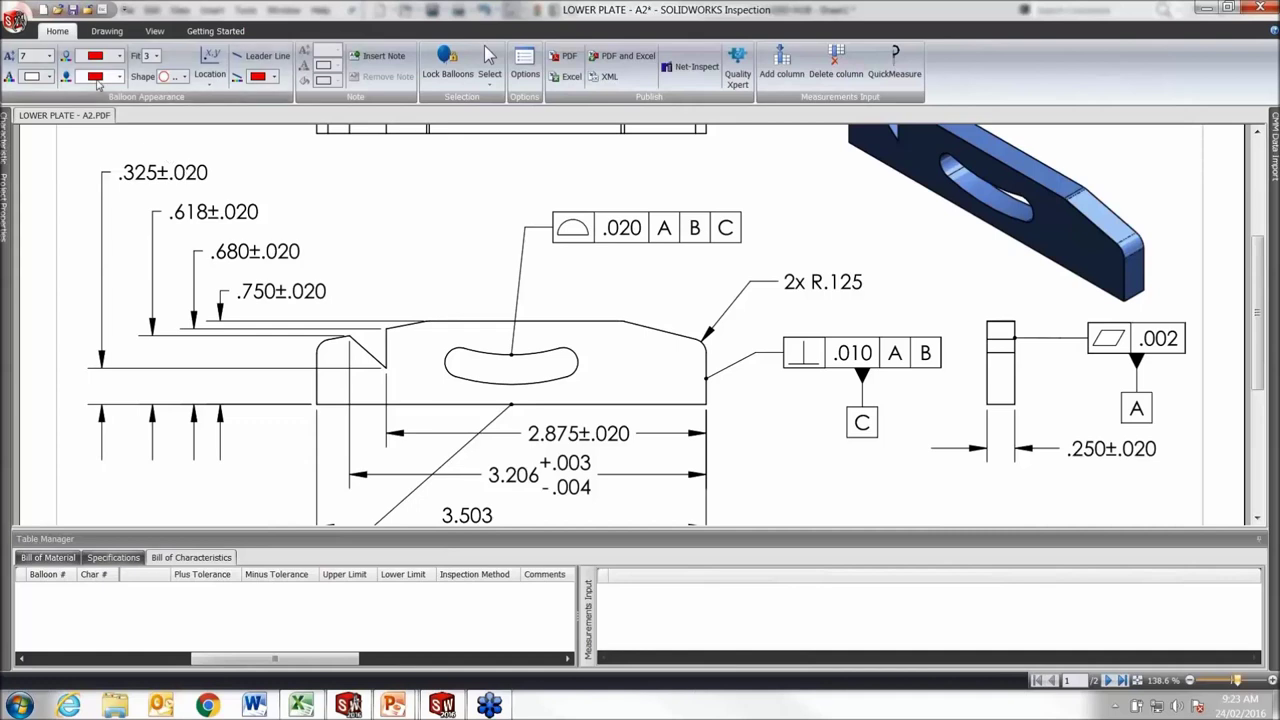
left_click(97, 34)
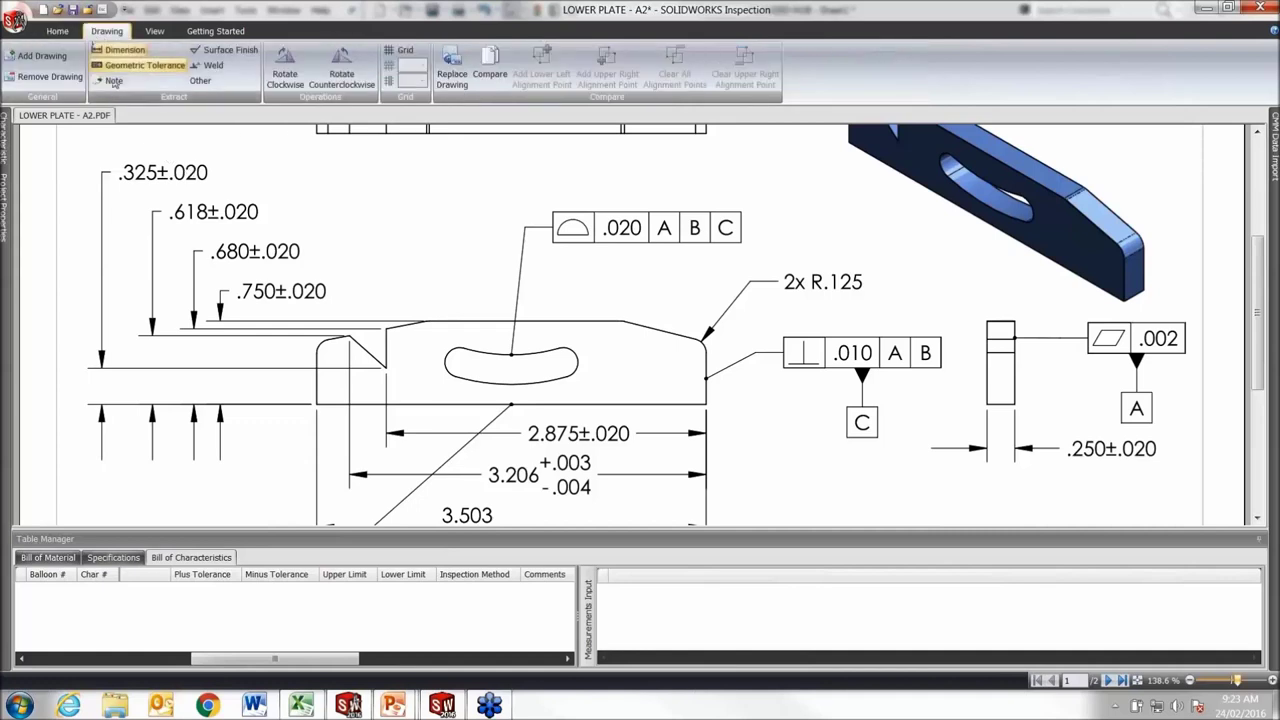
left_click(112, 80)
left_click(125, 50)
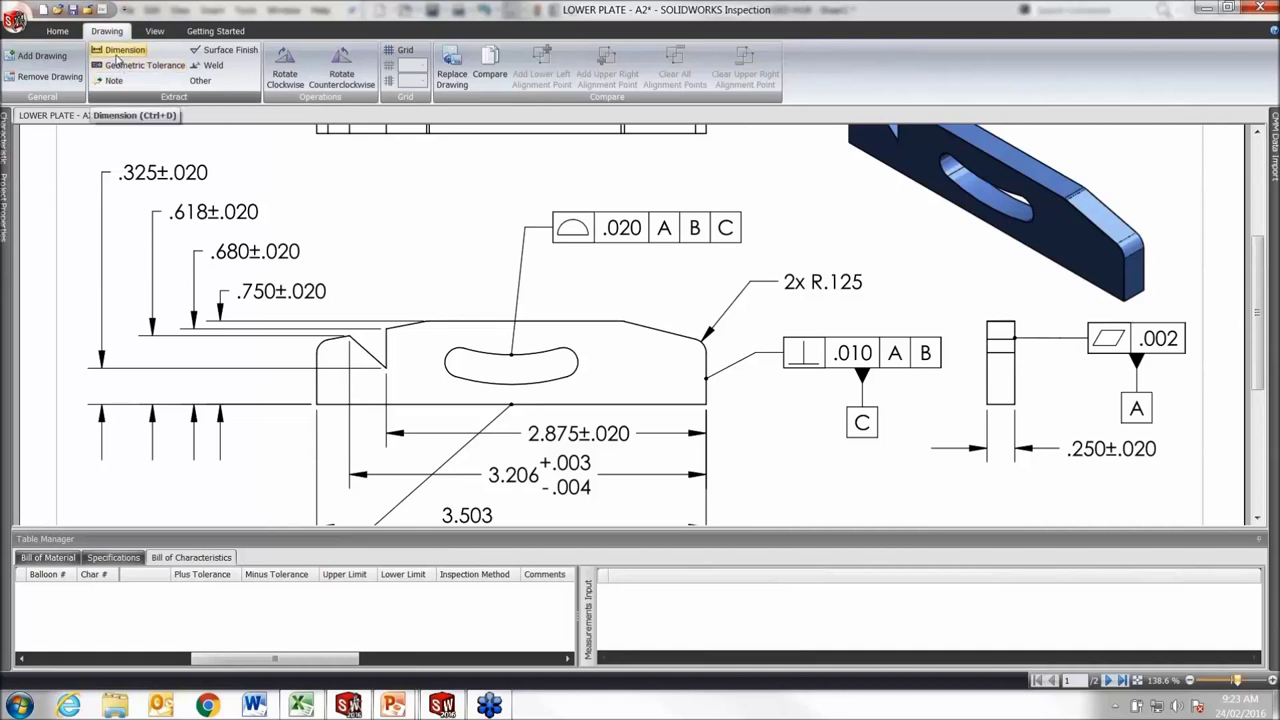
left_click(112, 80)
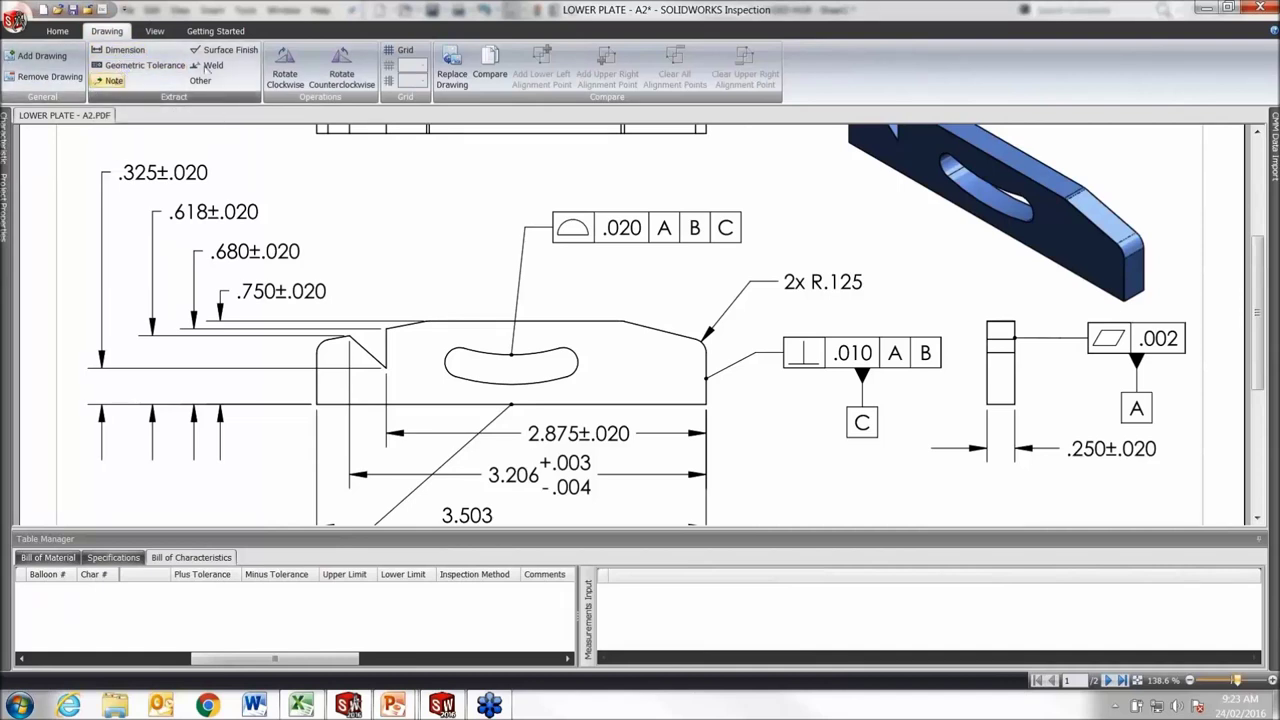
key("Escape")
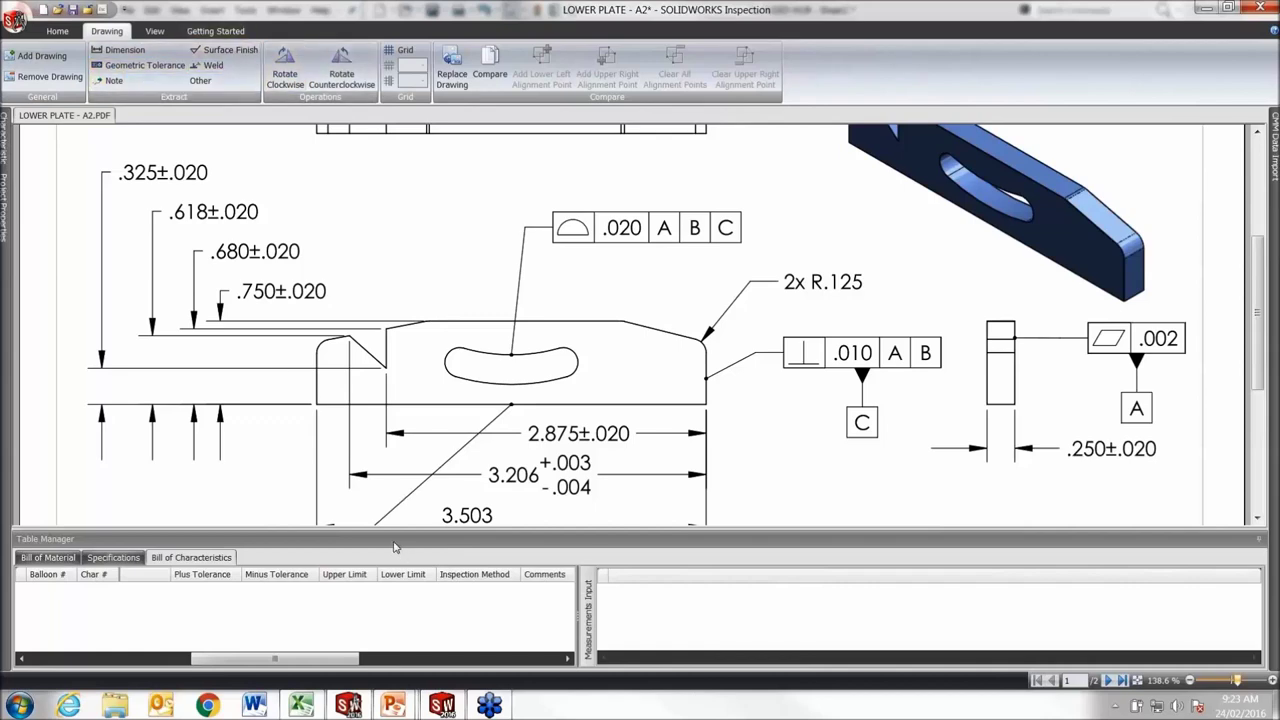
- Keep the Characteristic pane open and extract the three numbered drawing notes as separate note characteristics
scroll(430, 322, "up", 3)
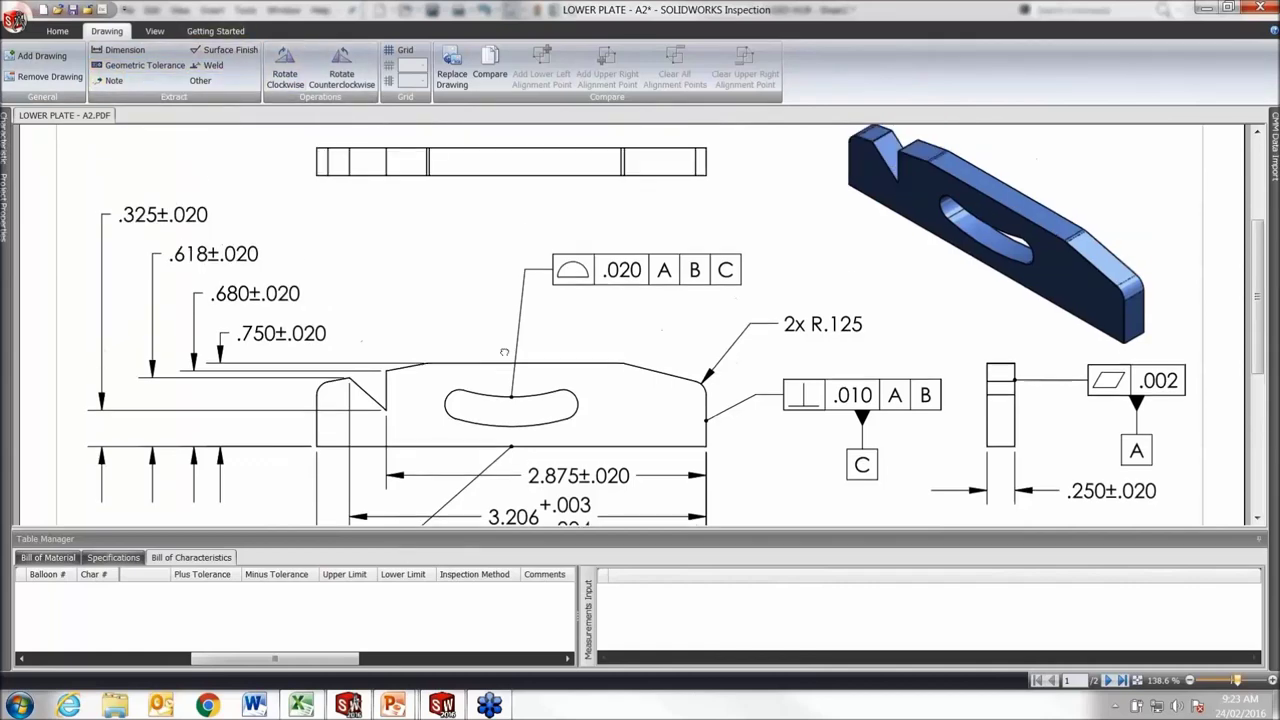
scroll(323, 394, "up", 4)
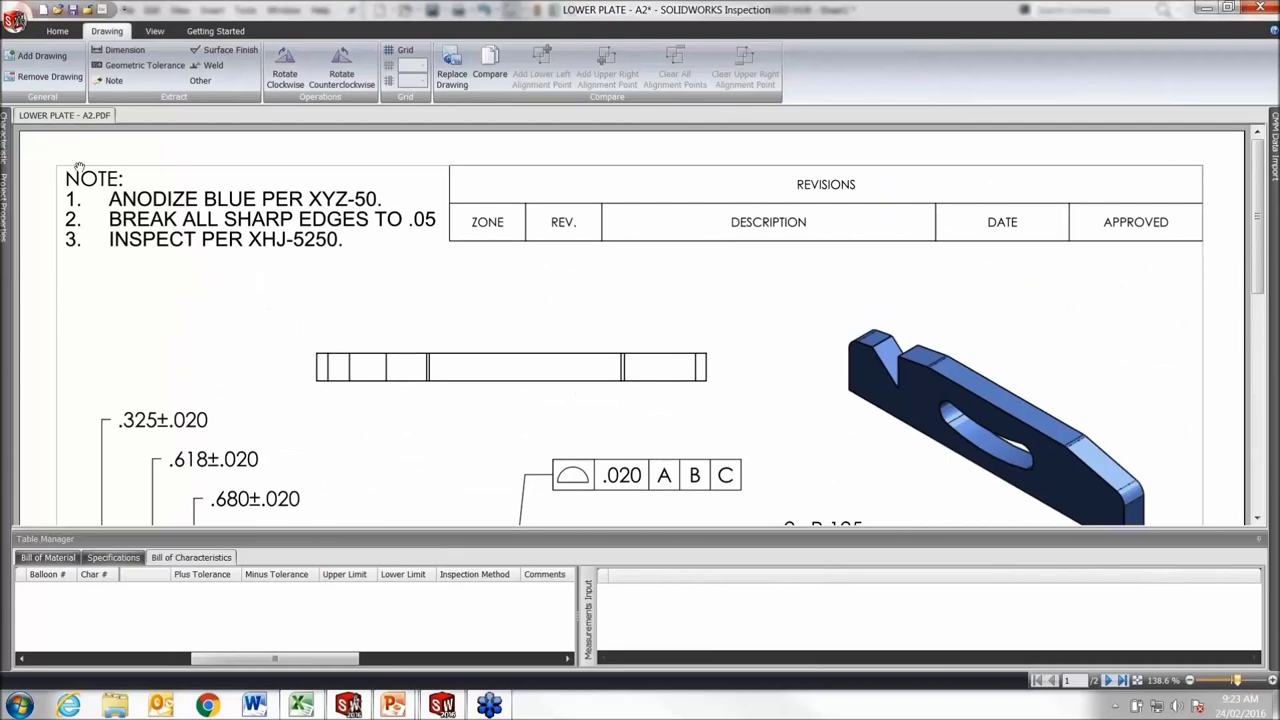
mouse_move(6, 140)
left_click(298, 116)
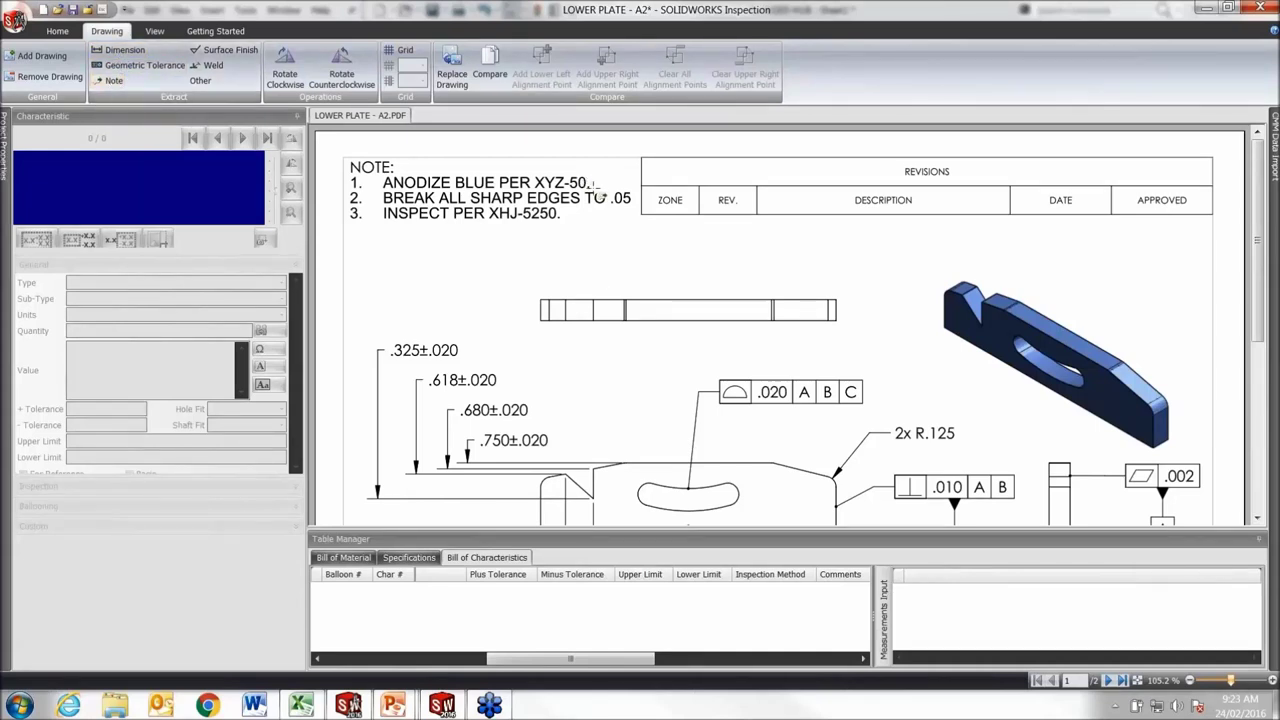
mouse_move(593, 190)
left_mouse_down()
mouse_move(540, 170)
mouse_move(392, 176)
left_mouse_up()
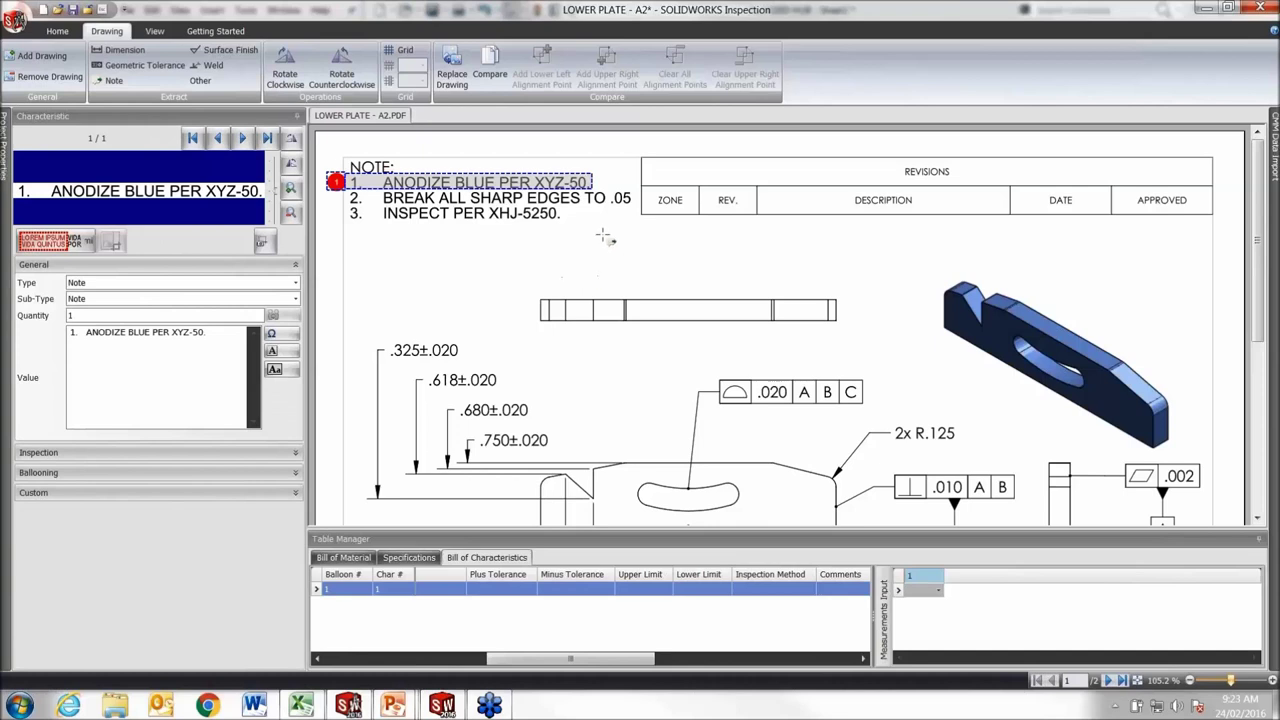
left_click_drag(634, 207, 345, 200)
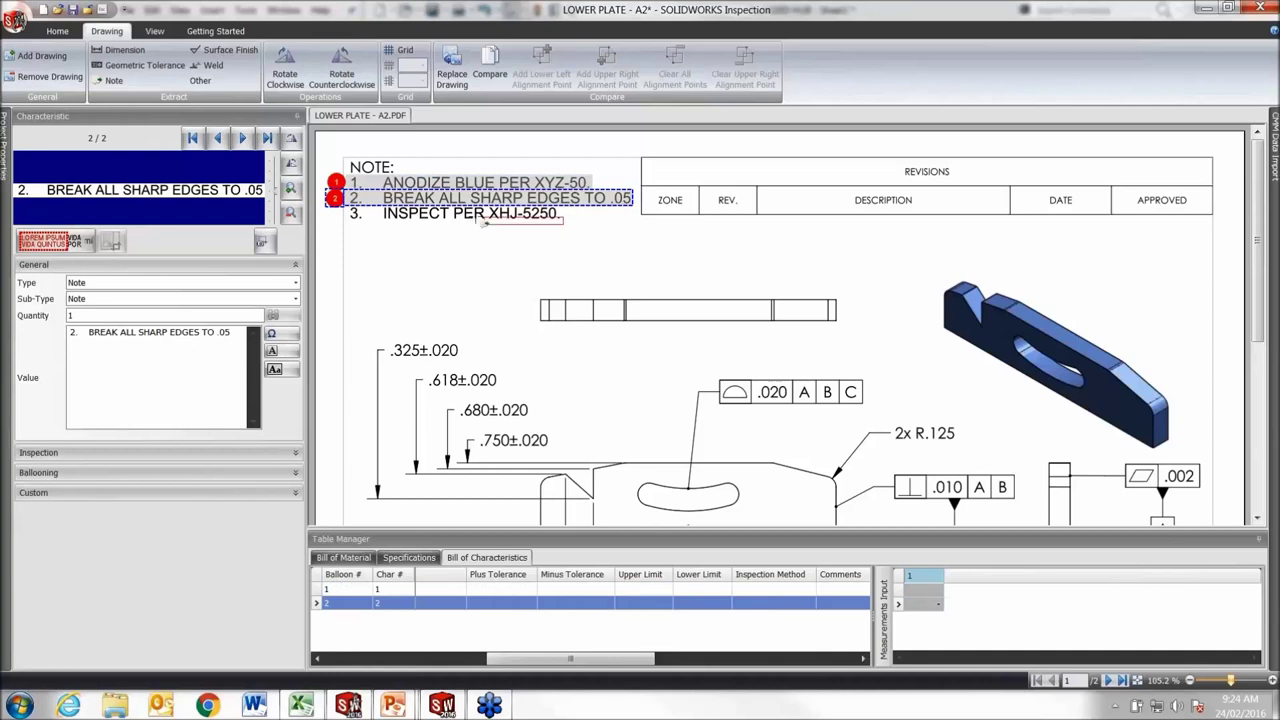
left_click(355, 213)
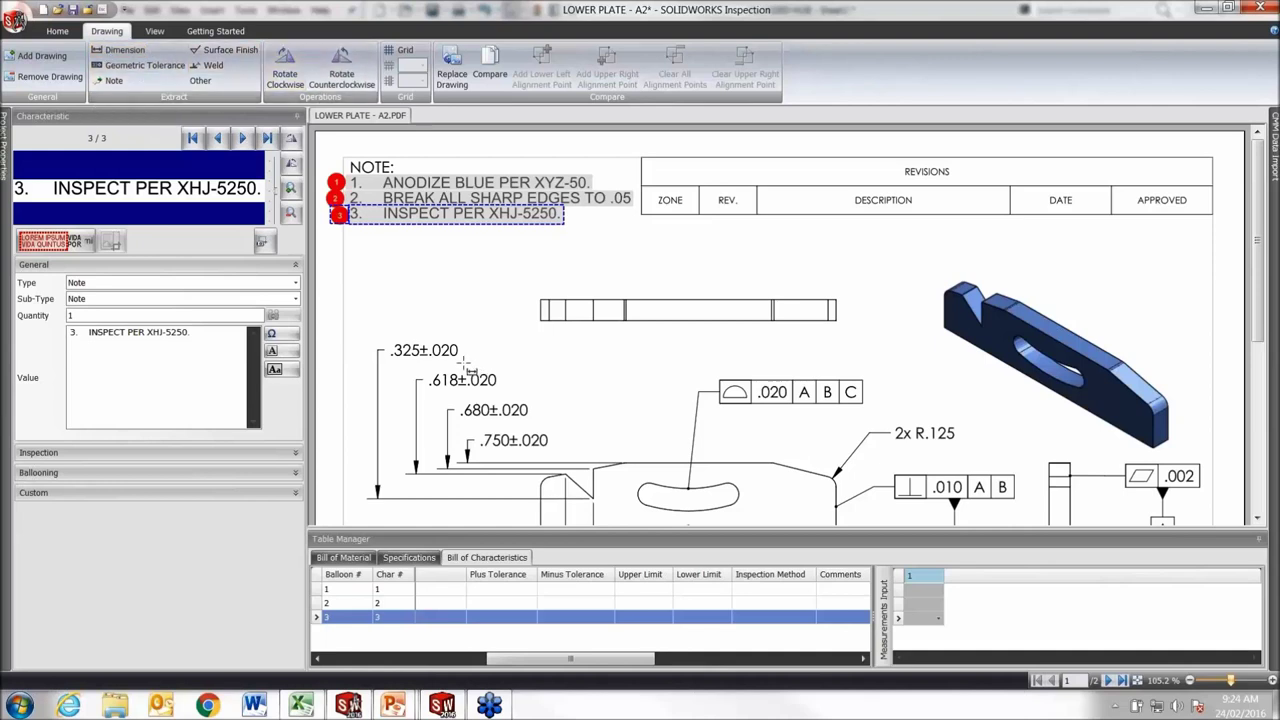
- Extract the vertical dimensions .325, .618, .680 and .750 (each ±.020) and the 2x R.125 radius as characteristics
left_click(392, 345)
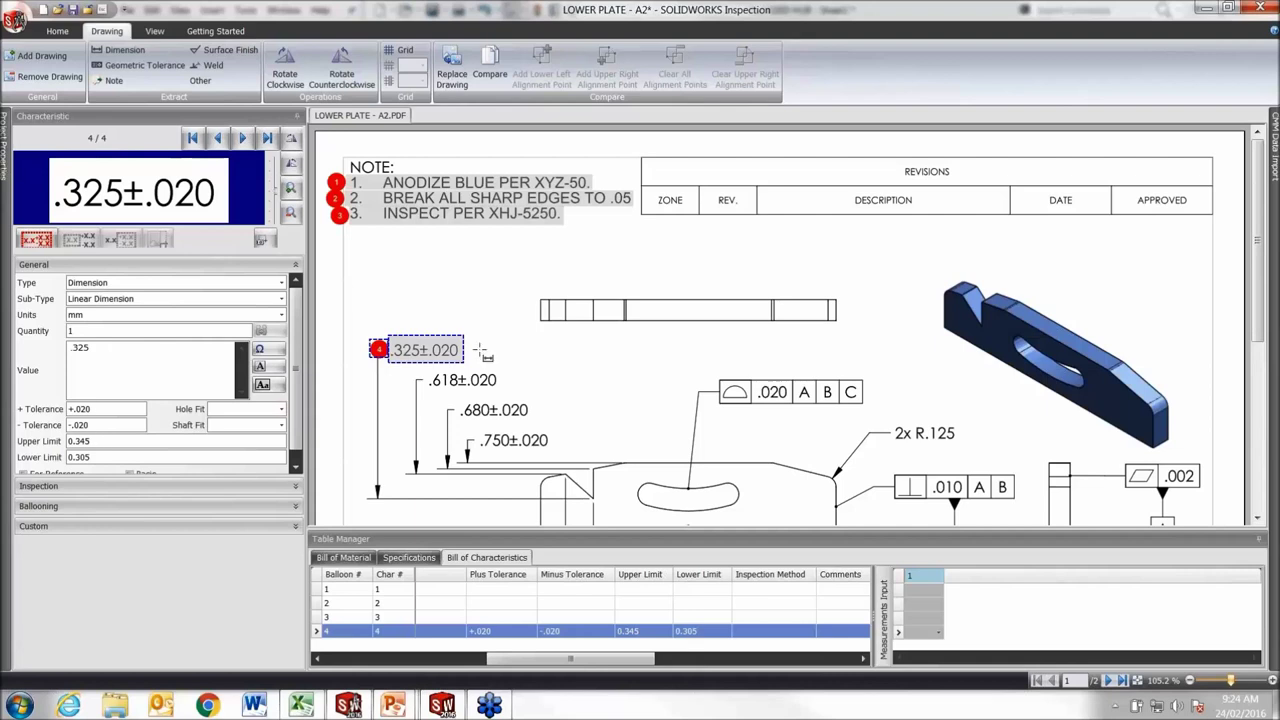
scroll(295, 405, "down", 1)
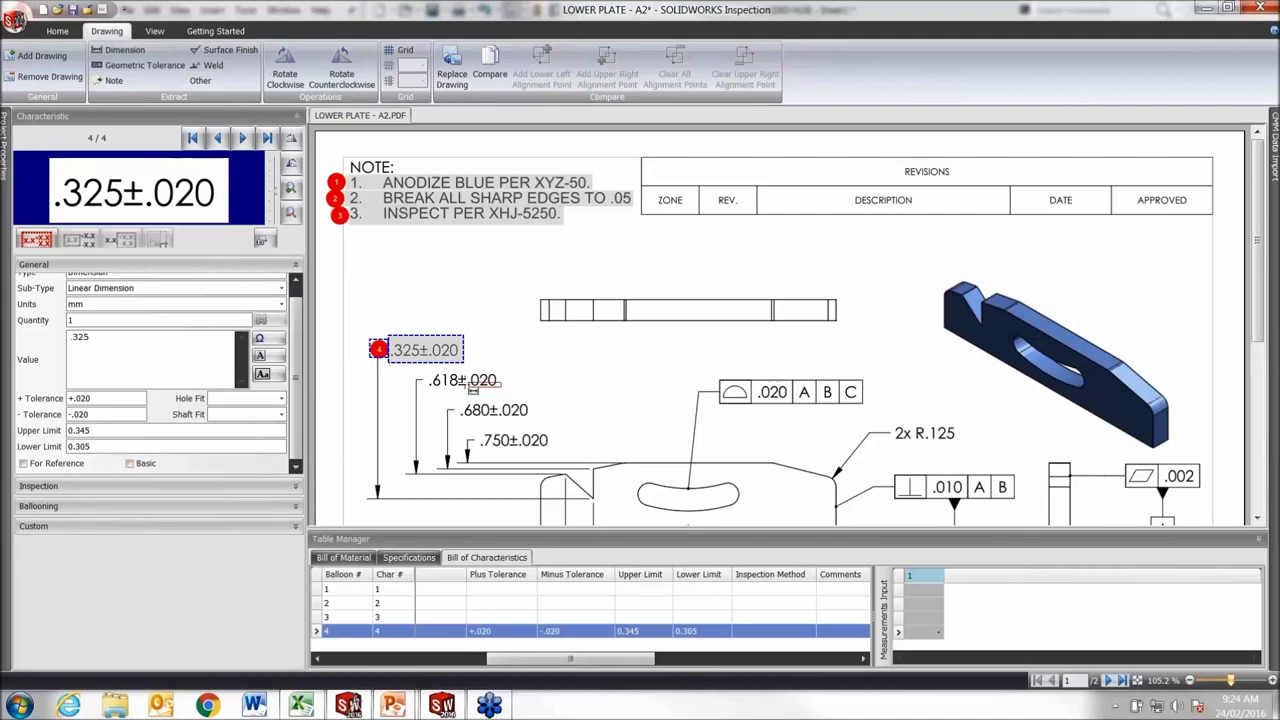
left_click(435, 379)
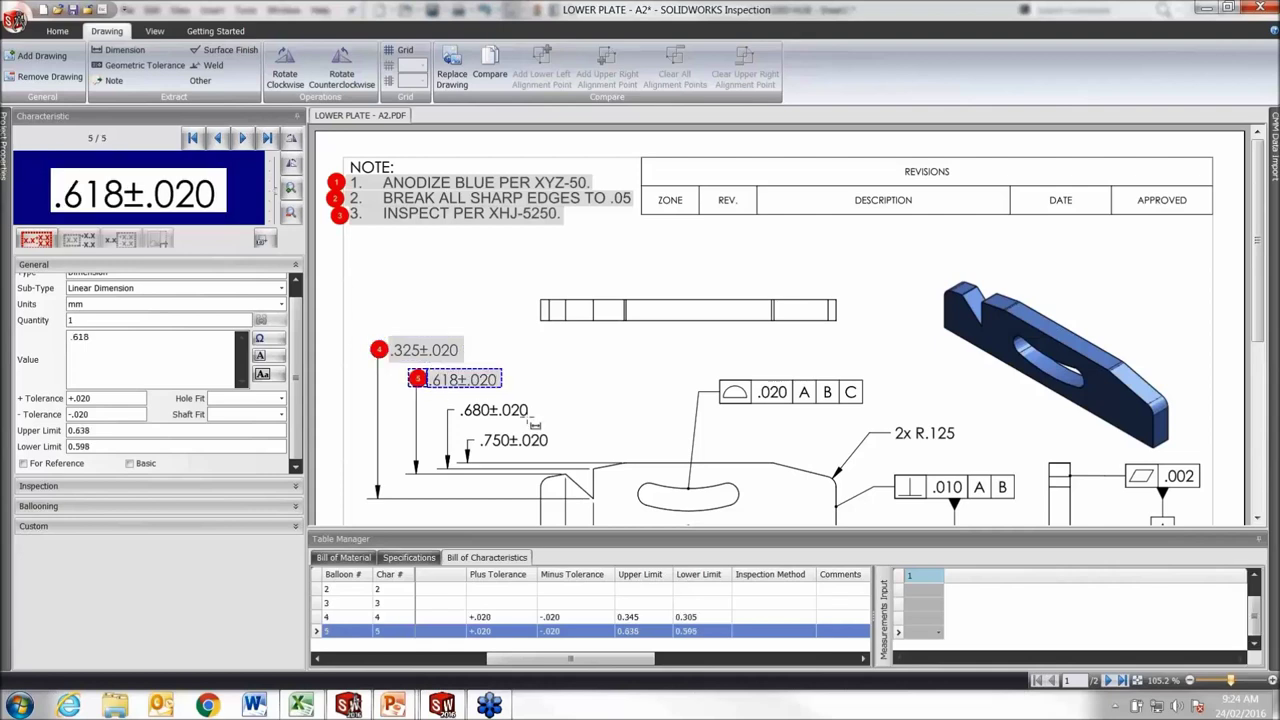
left_click(466, 408)
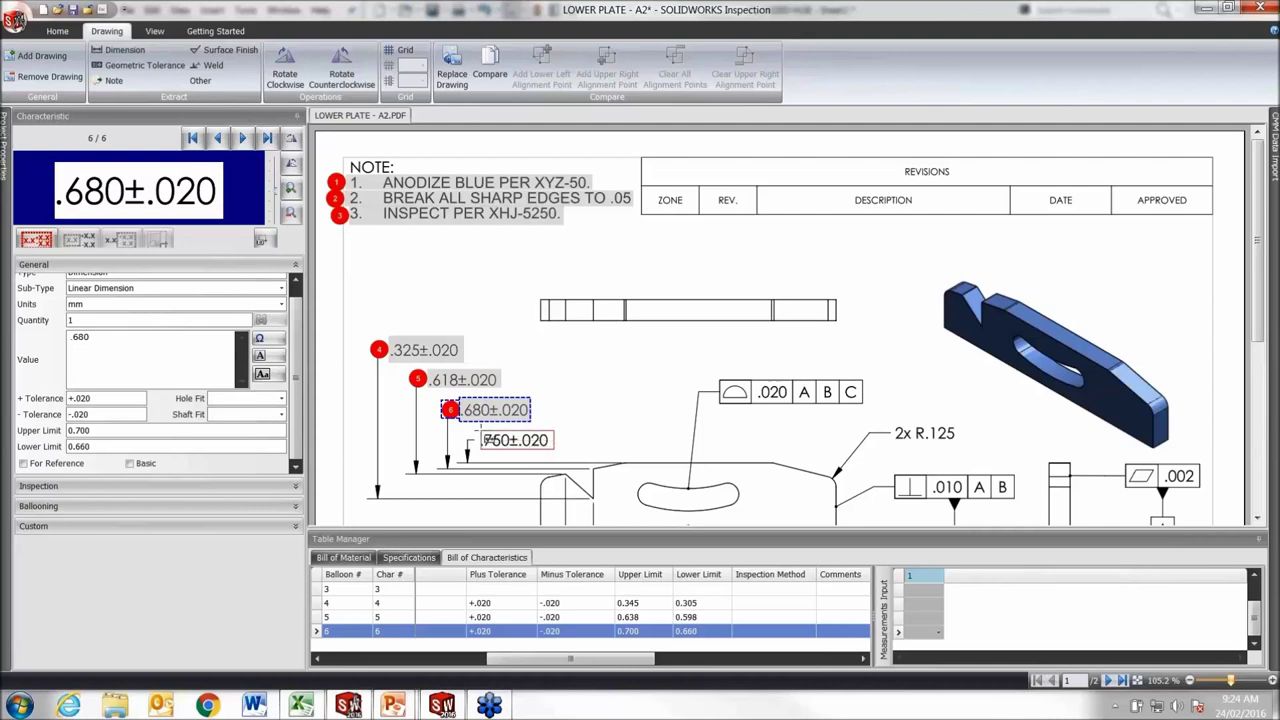
left_click(500, 438)
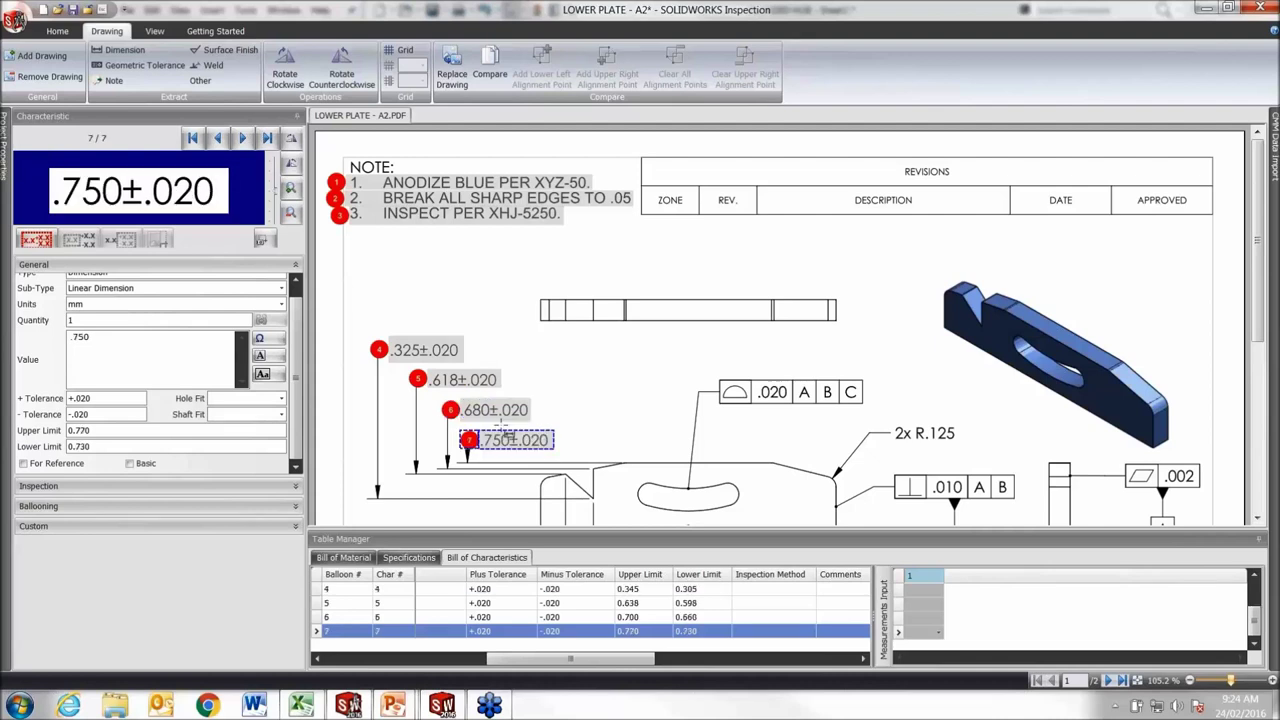
left_click(896, 430)
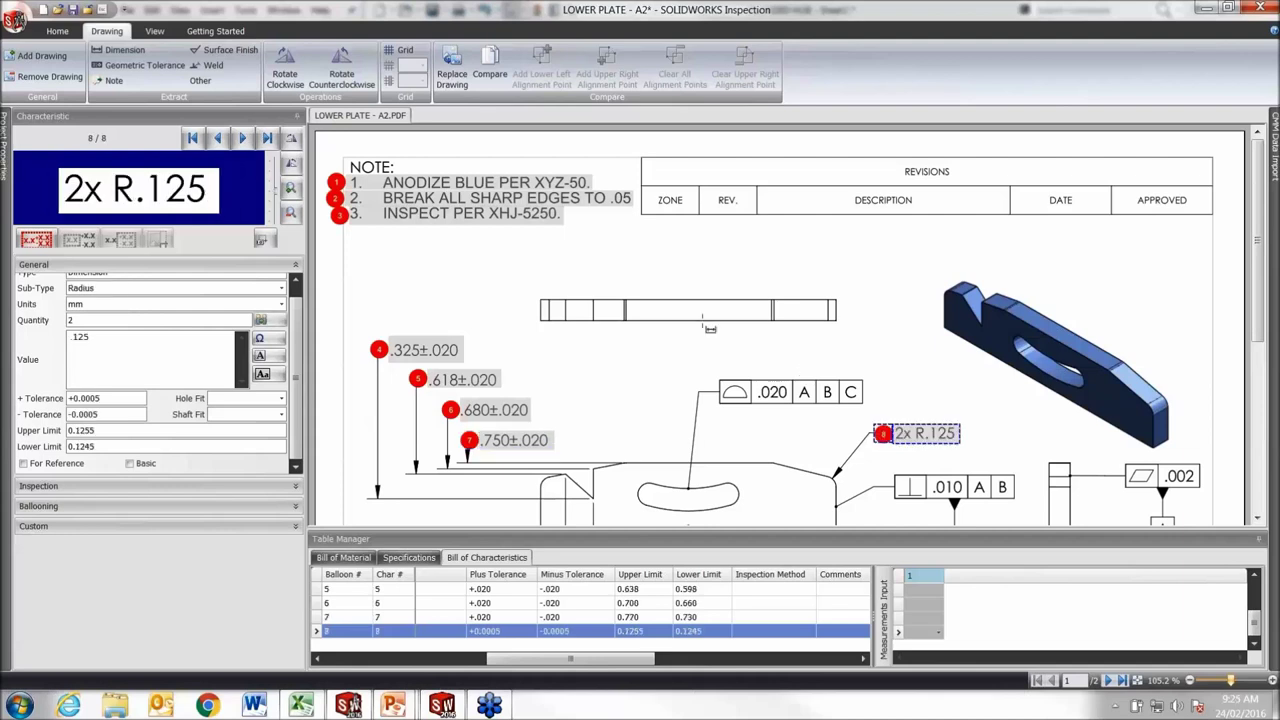
scroll(300, 397, "up", 1)
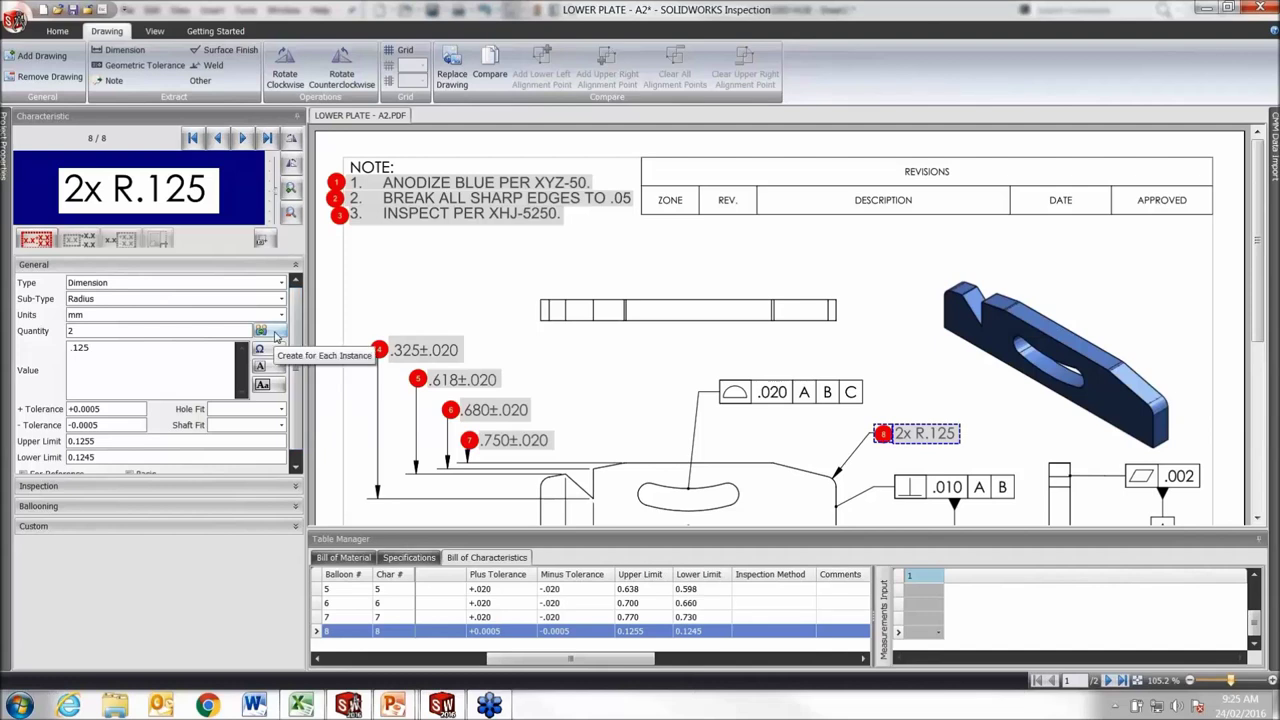
- Extract the horizontal dimensions 2.875±.020, 3.206 +.003/-.004 and 3.503/3.496 below the front view as characteristics
left_click_drag(1262, 278, 1258, 386)
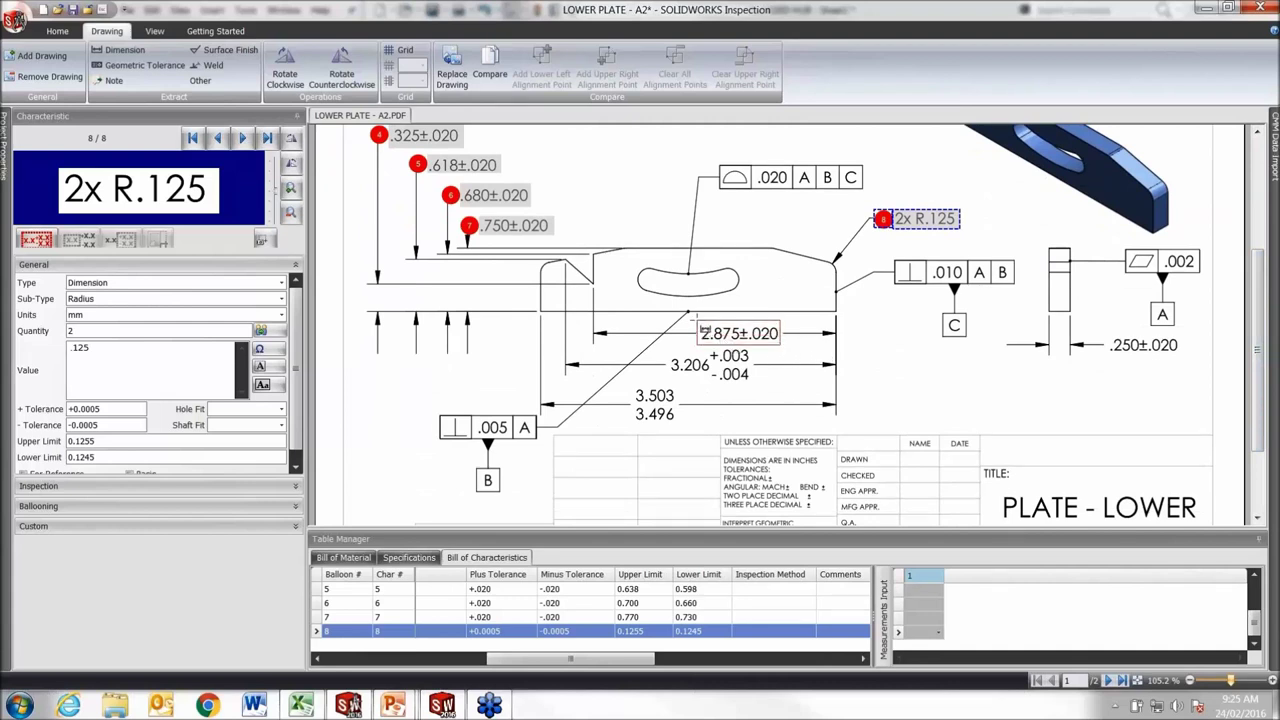
left_click(703, 330)
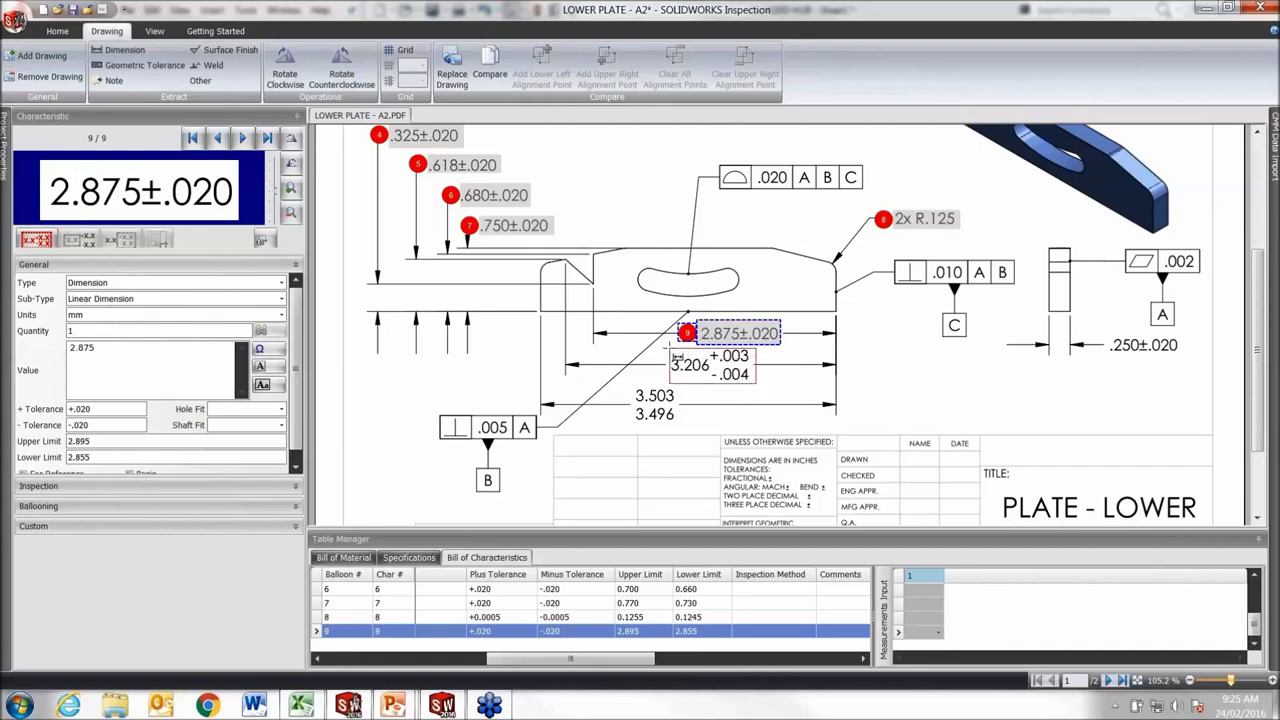
left_click(677, 358)
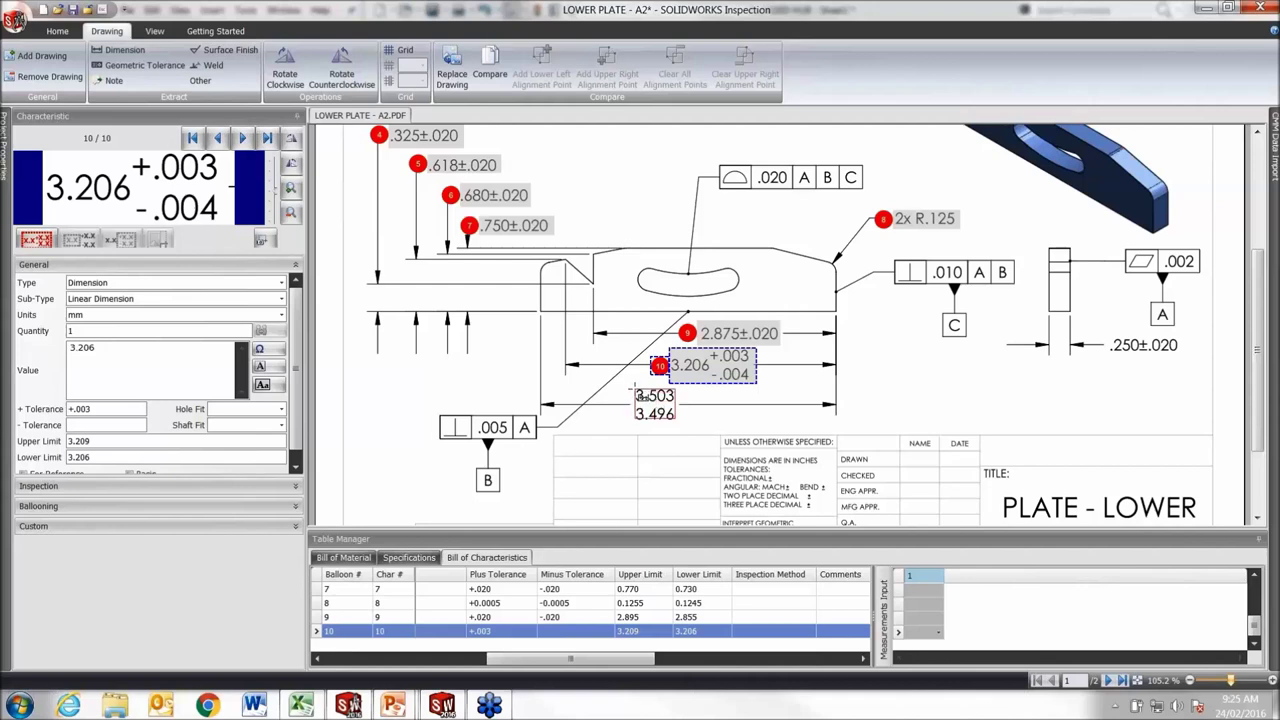
left_click(641, 397)
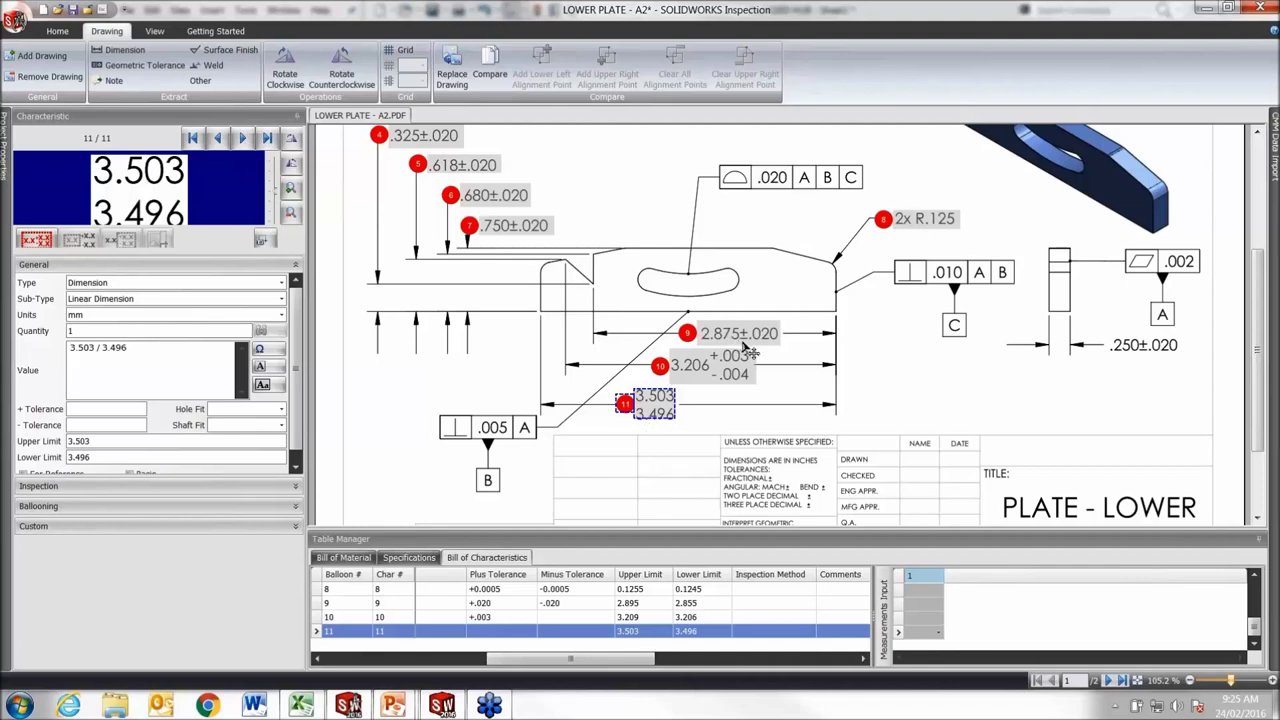
- Select characteristic 10 and review the values and tolerances of the extracted items in the bill of characteristics
left_click(440, 617)
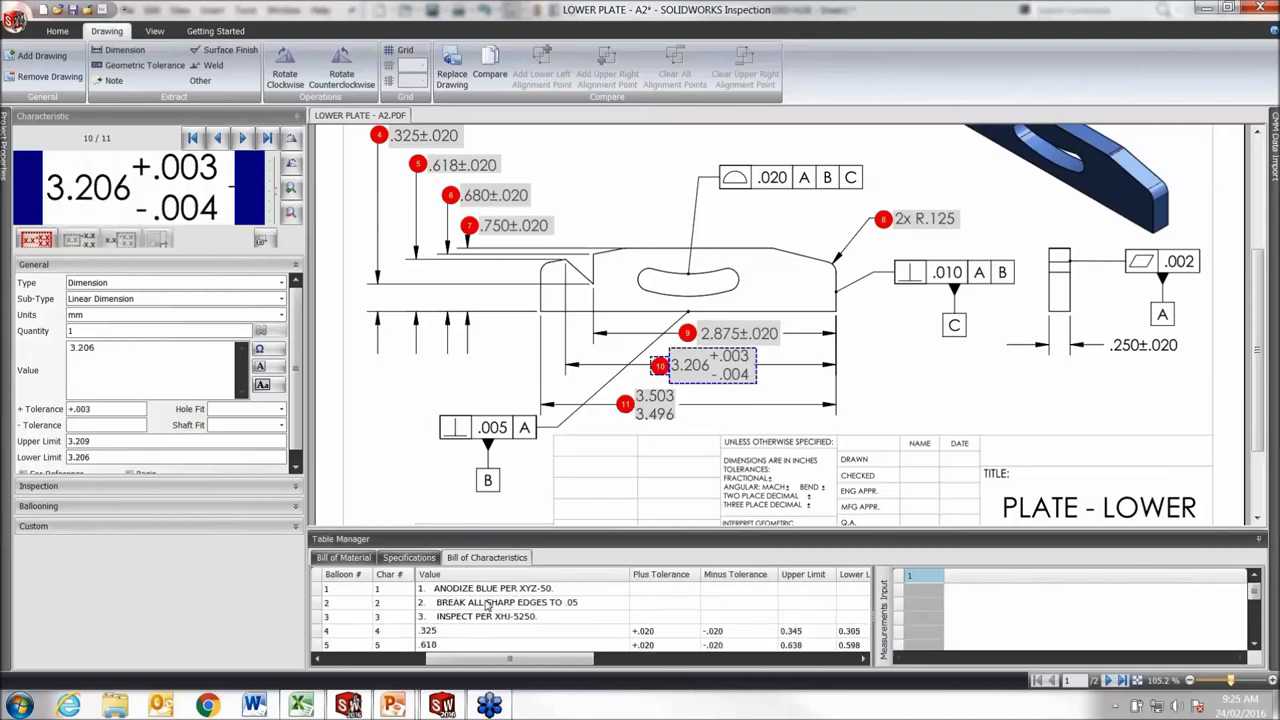
scroll(532, 622, "down", 1)
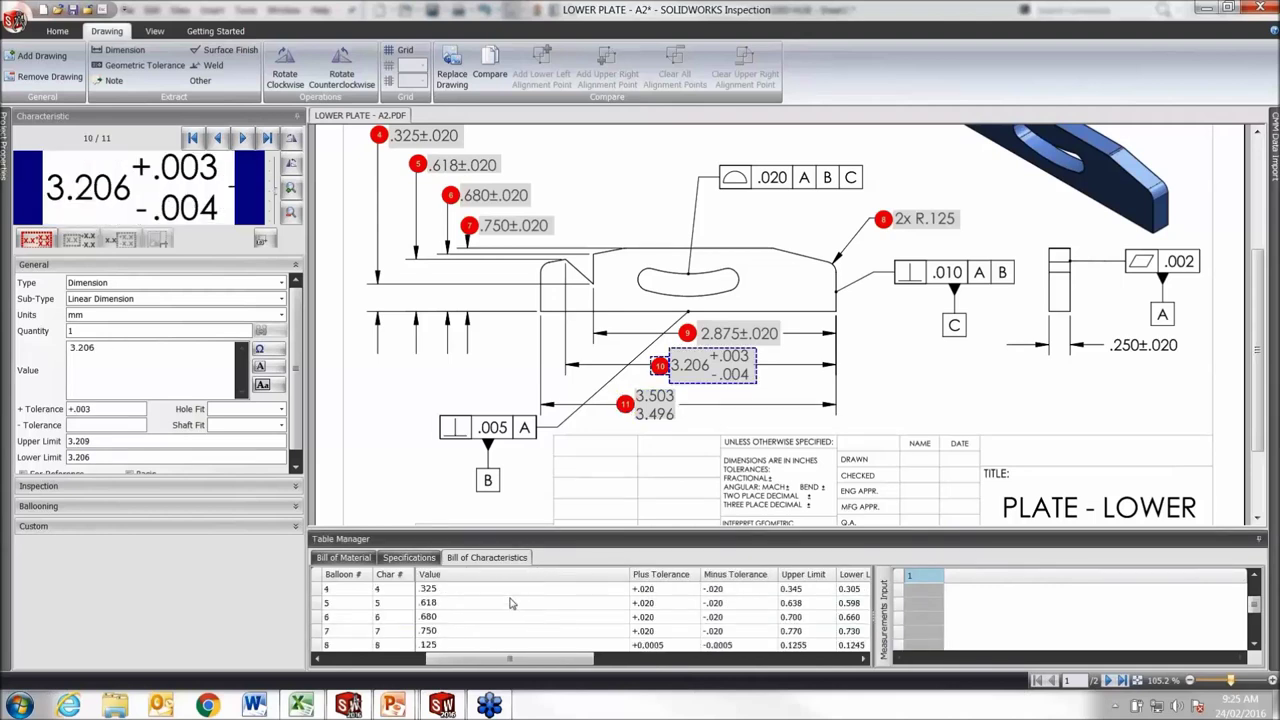
scroll(510, 603, "down", 1)
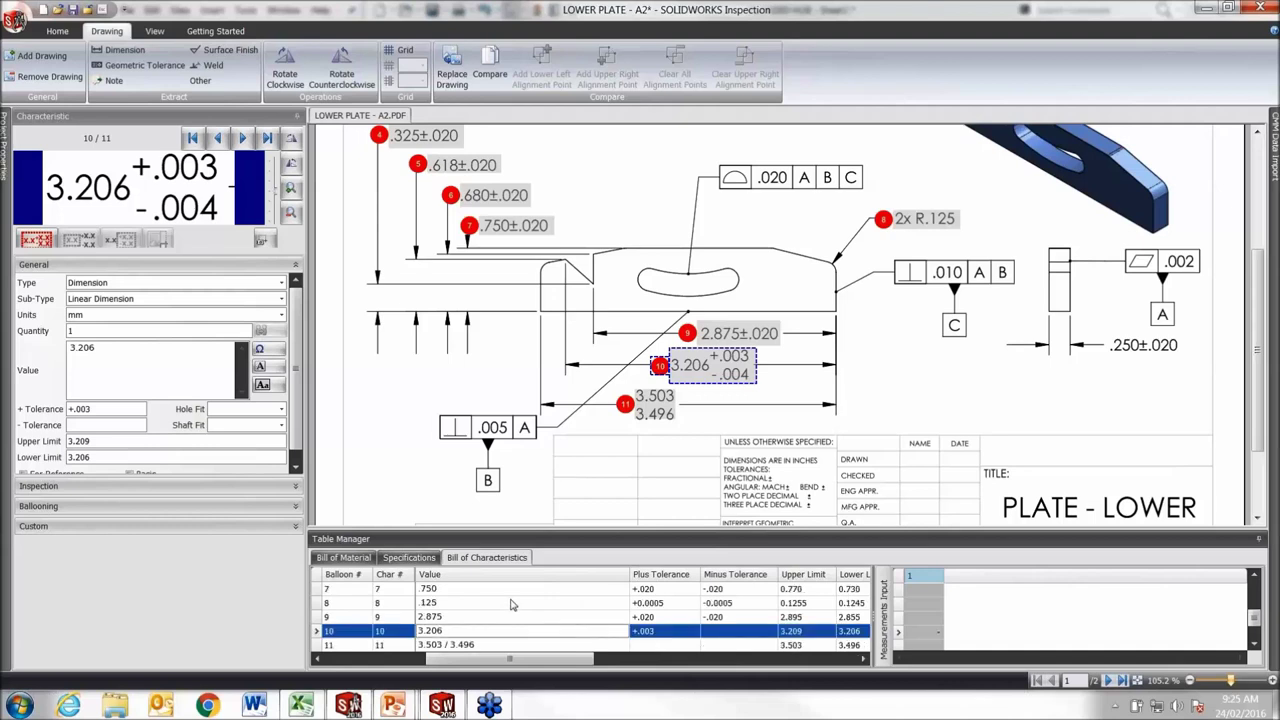
scroll(510, 604, "down", 1)
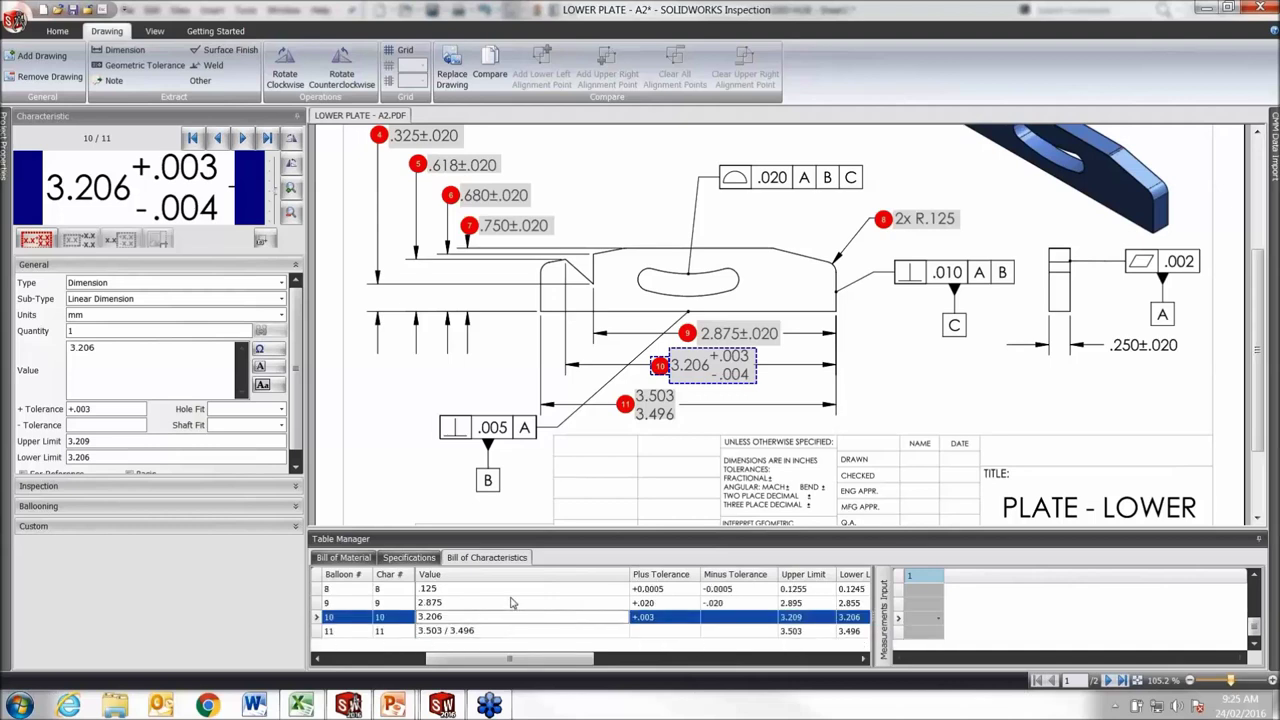
scroll(510, 603, "up", 3)
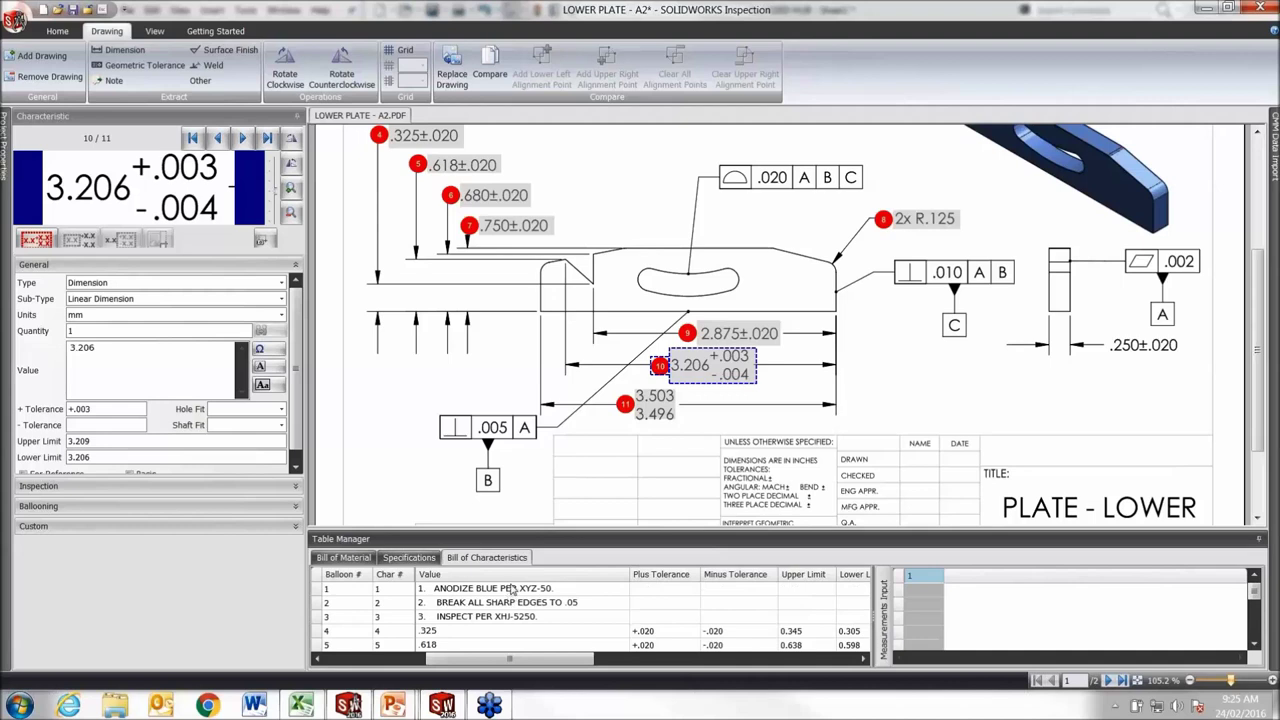
- Show the bill of material and add the PARTS LIST-PL2.pdf drawing to the project
left_click(343, 558)
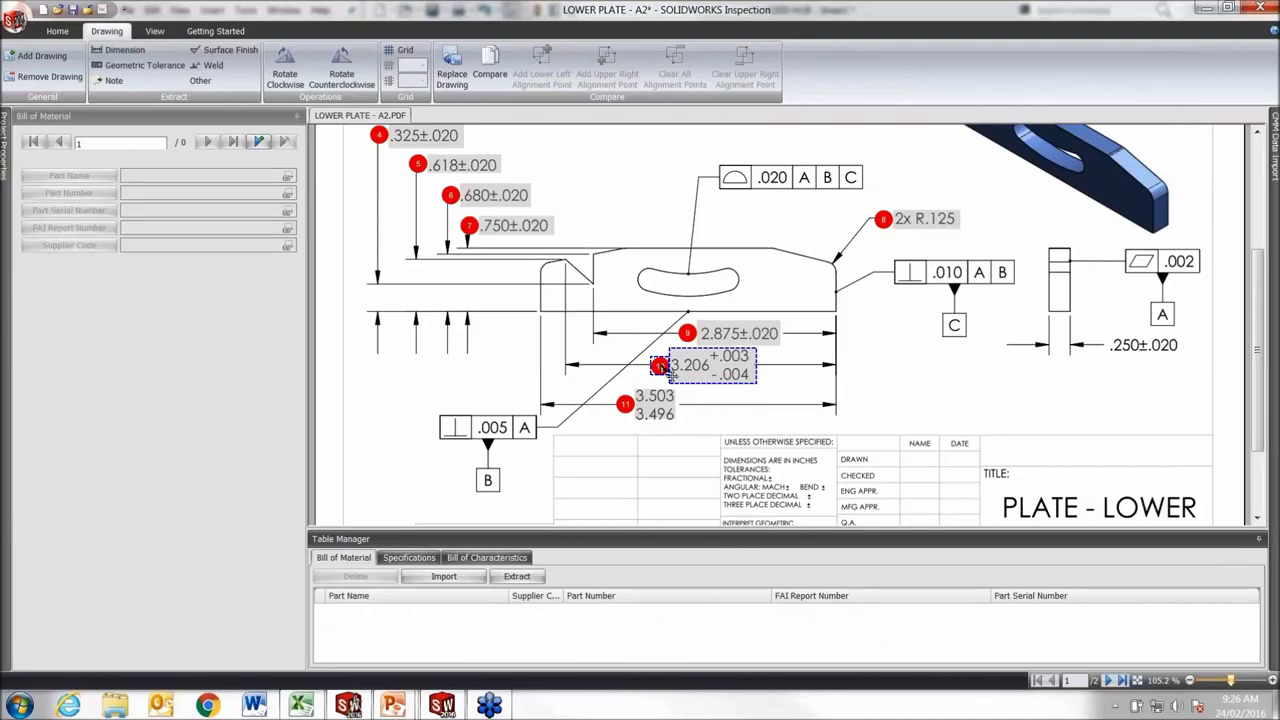
left_click(30, 60)
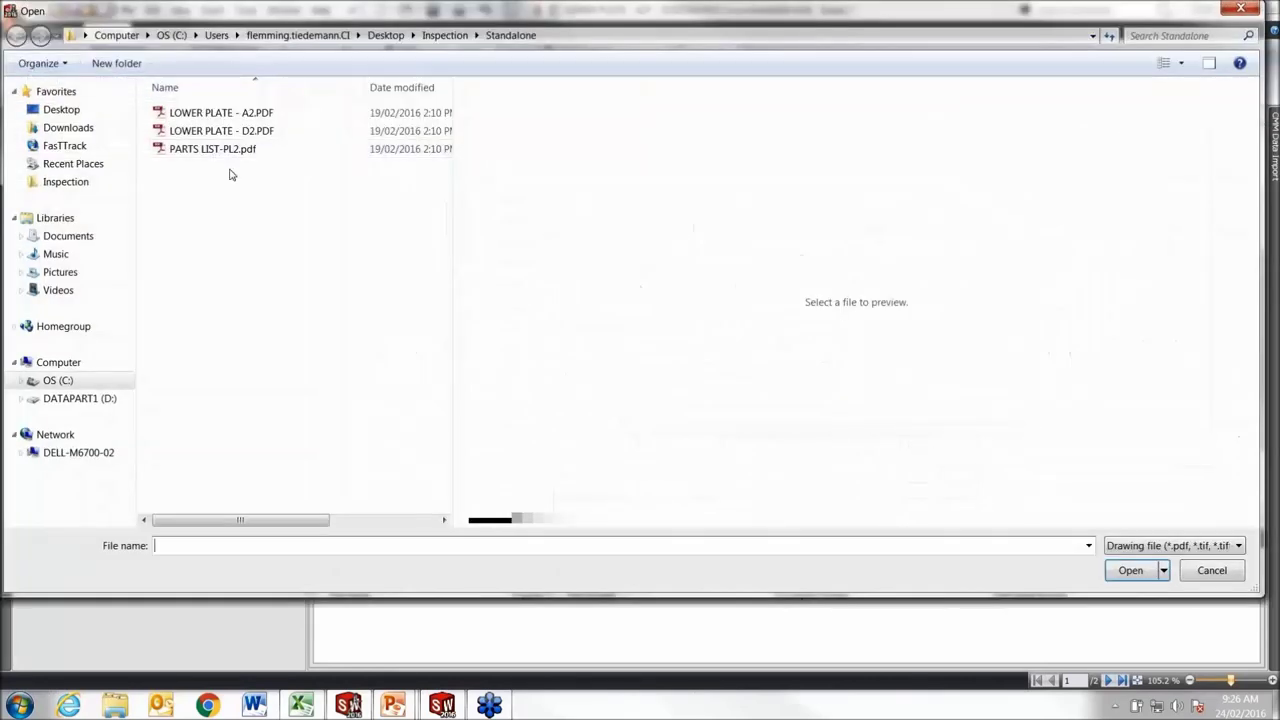
left_click(212, 149)
left_click(1133, 571)
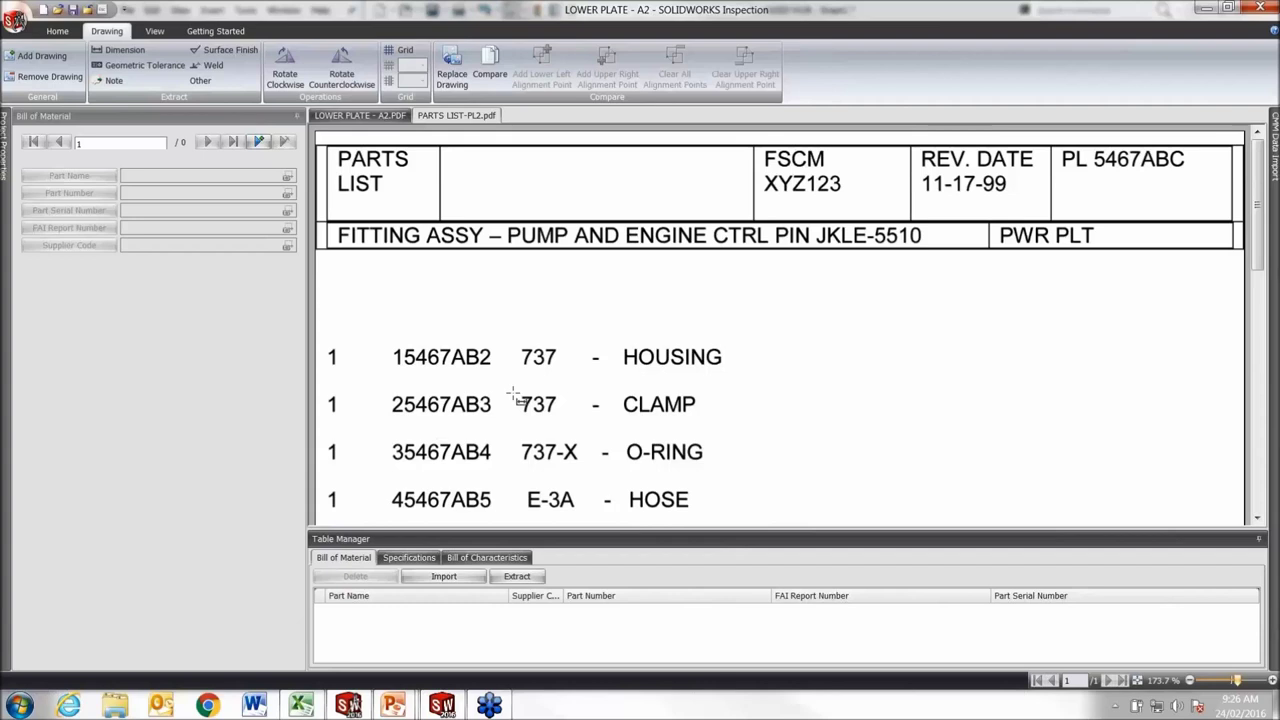
- Capture the parts list rows from HOUSING to BUSHING, without the quantity column, as a table for the bill of material
scroll(516, 400, "down", 3)
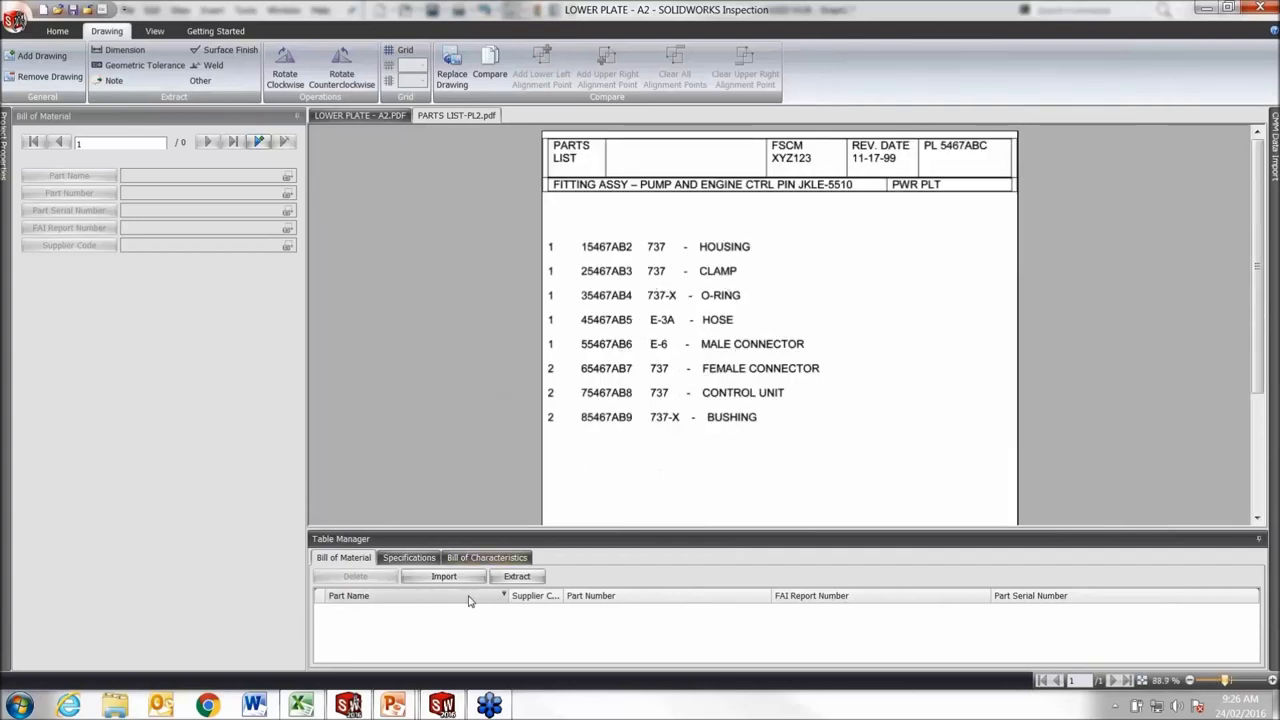
left_click(517, 578)
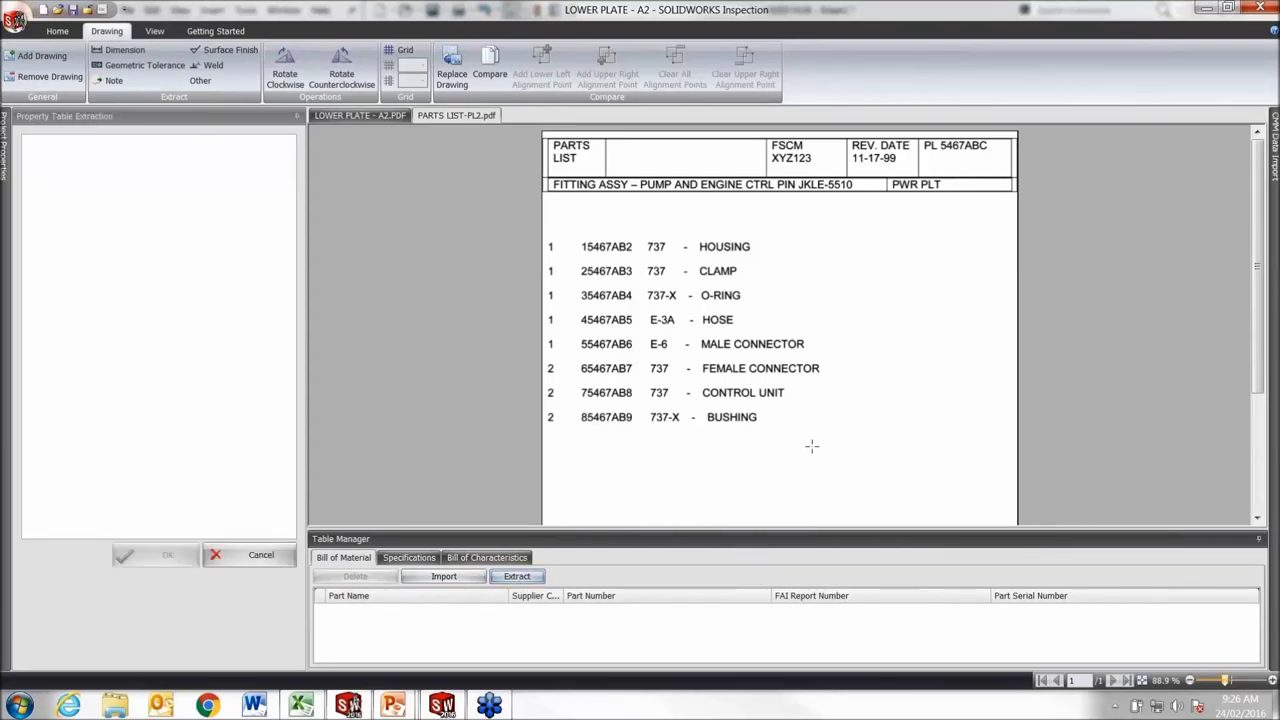
left_click_drag(815, 446, 566, 228)
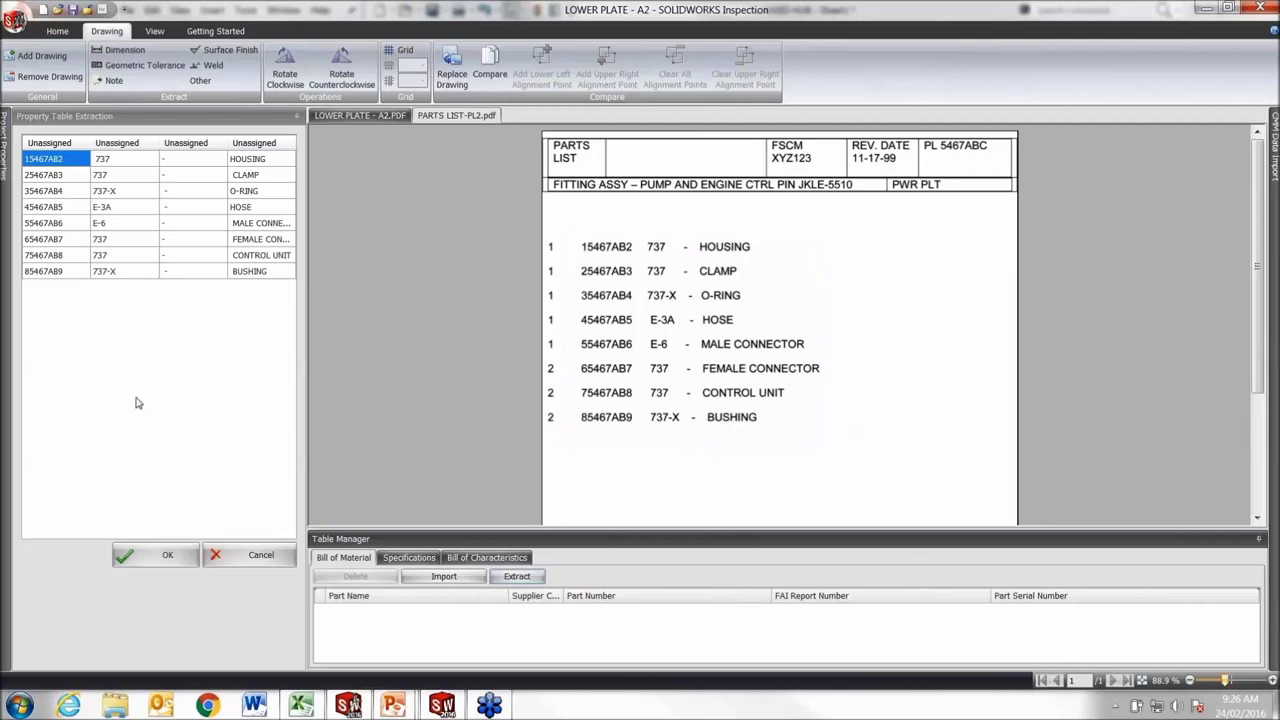
- Assign the extracted columns as Part Name, Part Number and Serial Number, and add the rows to the bill of material
left_click(260, 145)
left_click(260, 146)
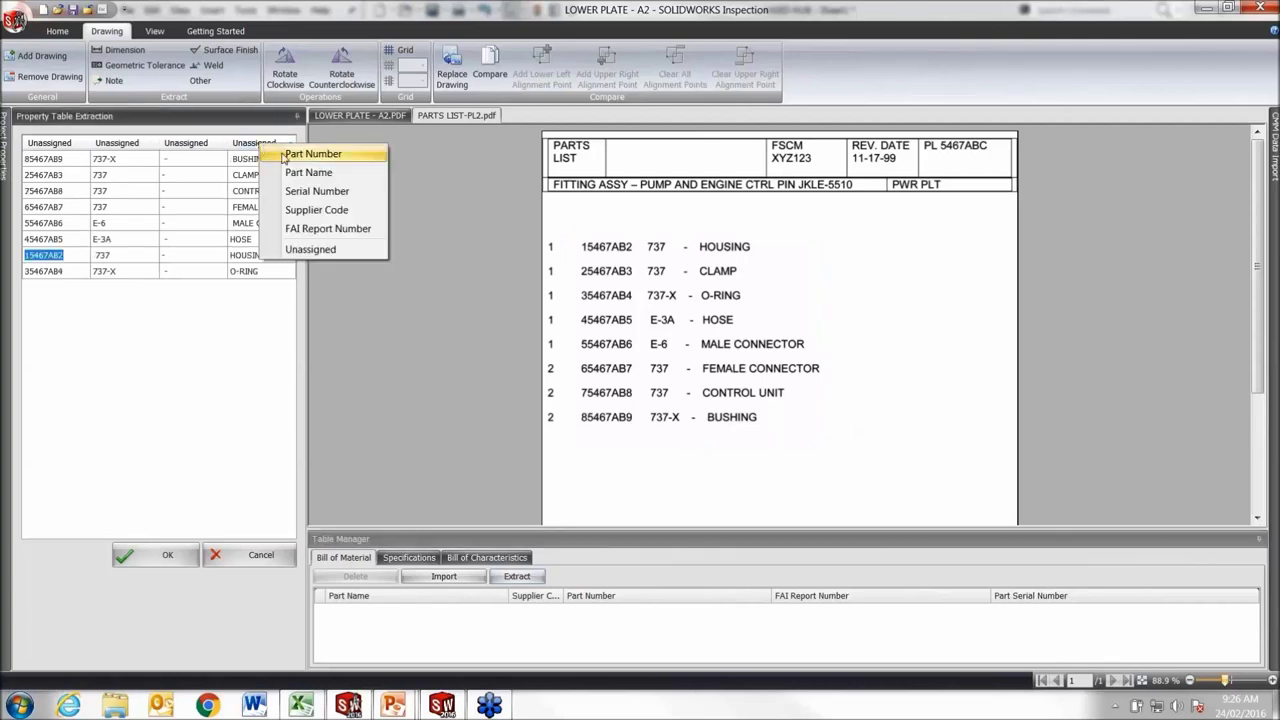
left_click(308, 173)
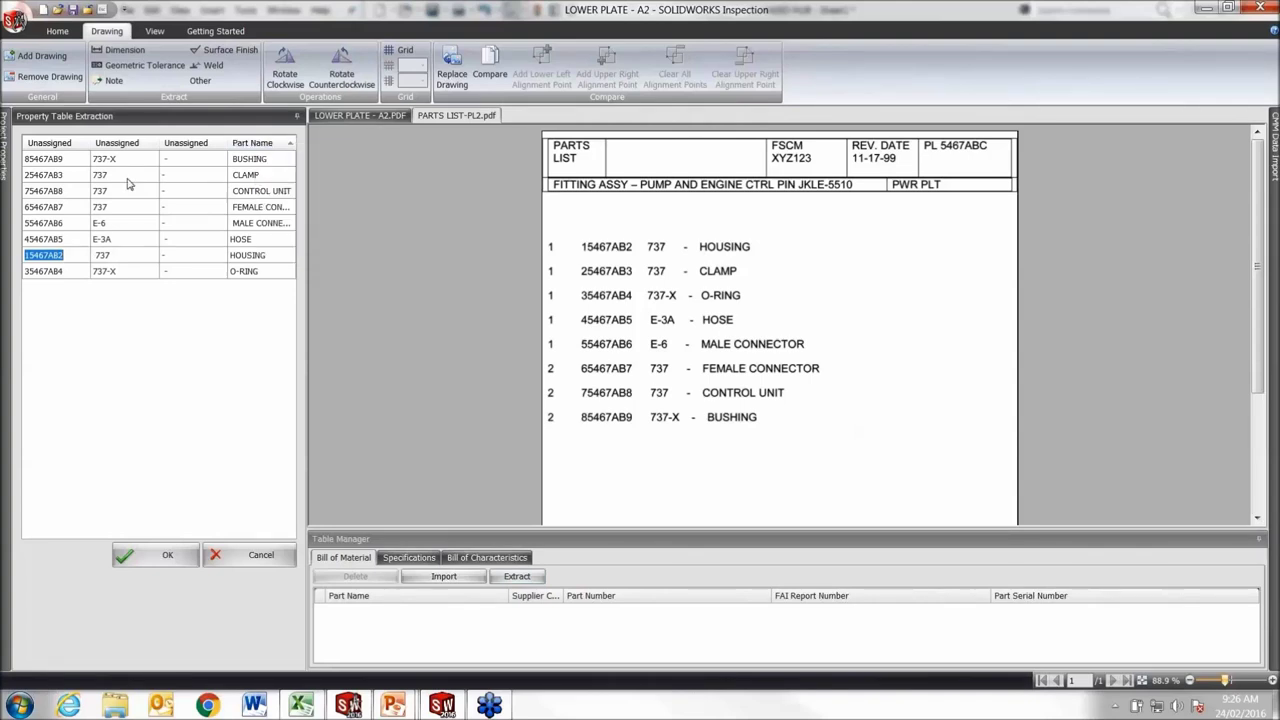
left_click(48, 145)
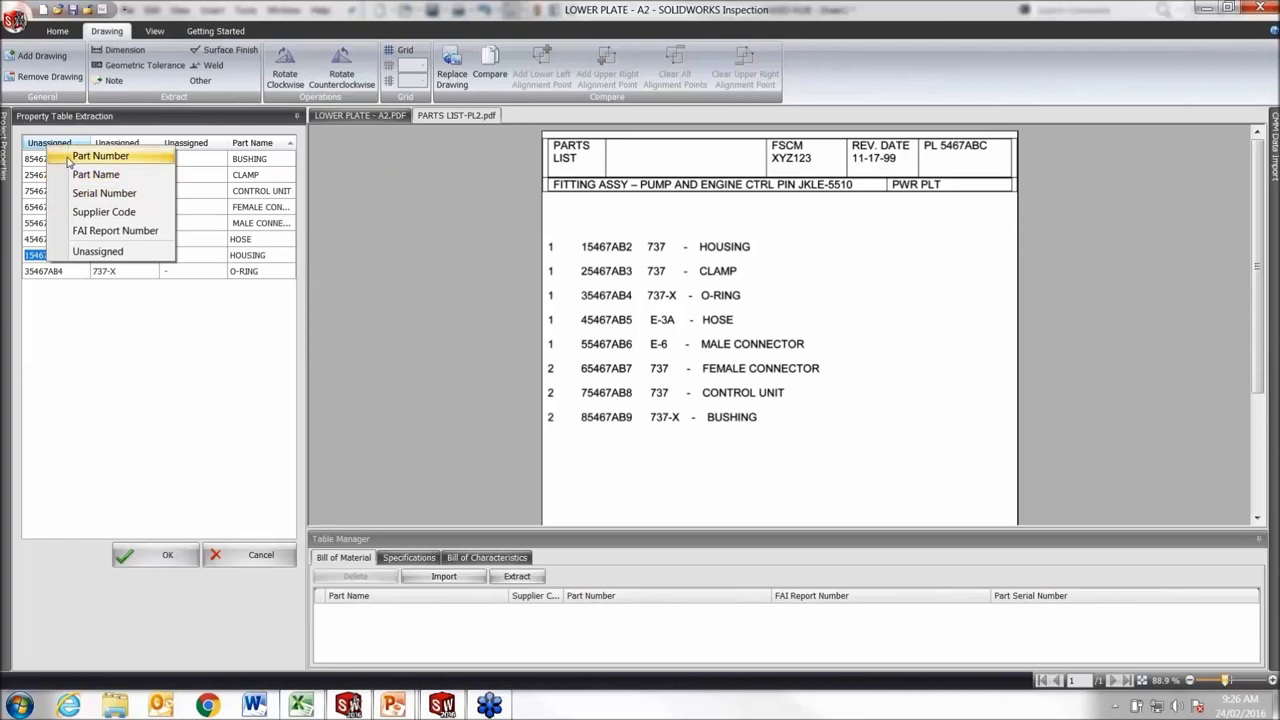
left_click(74, 158)
left_click(110, 147)
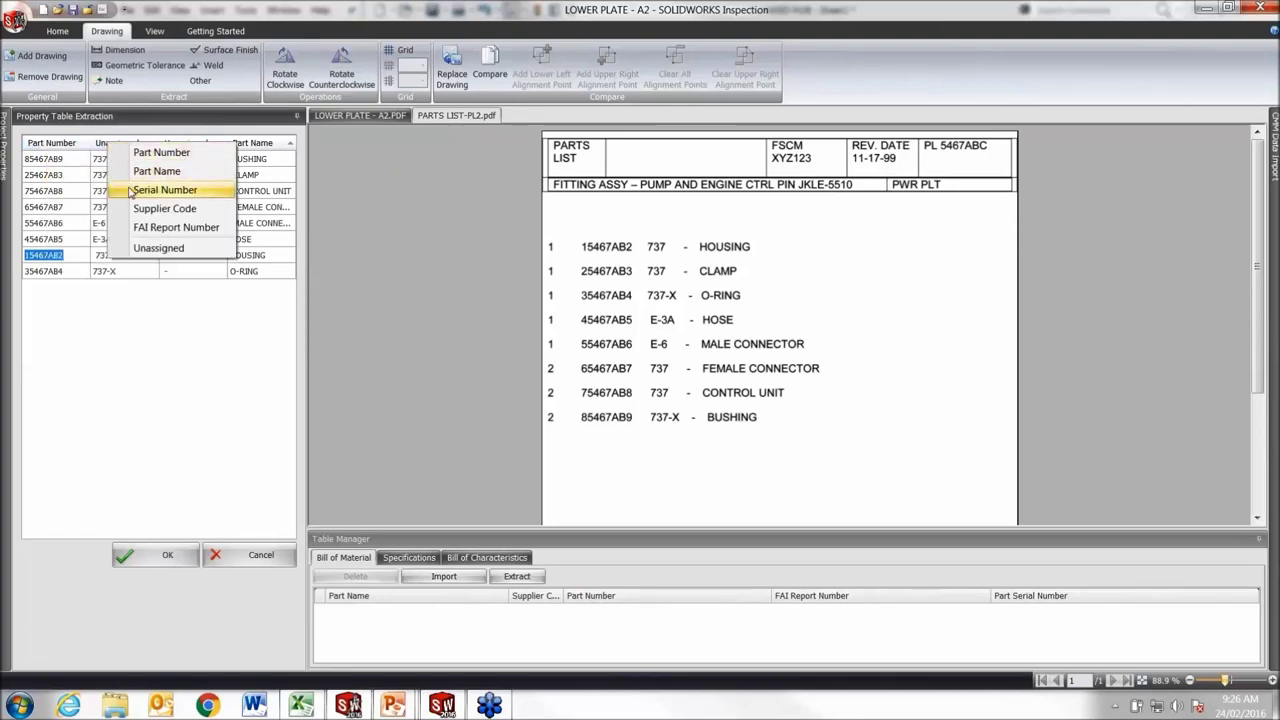
left_click(130, 189)
left_click(150, 556)
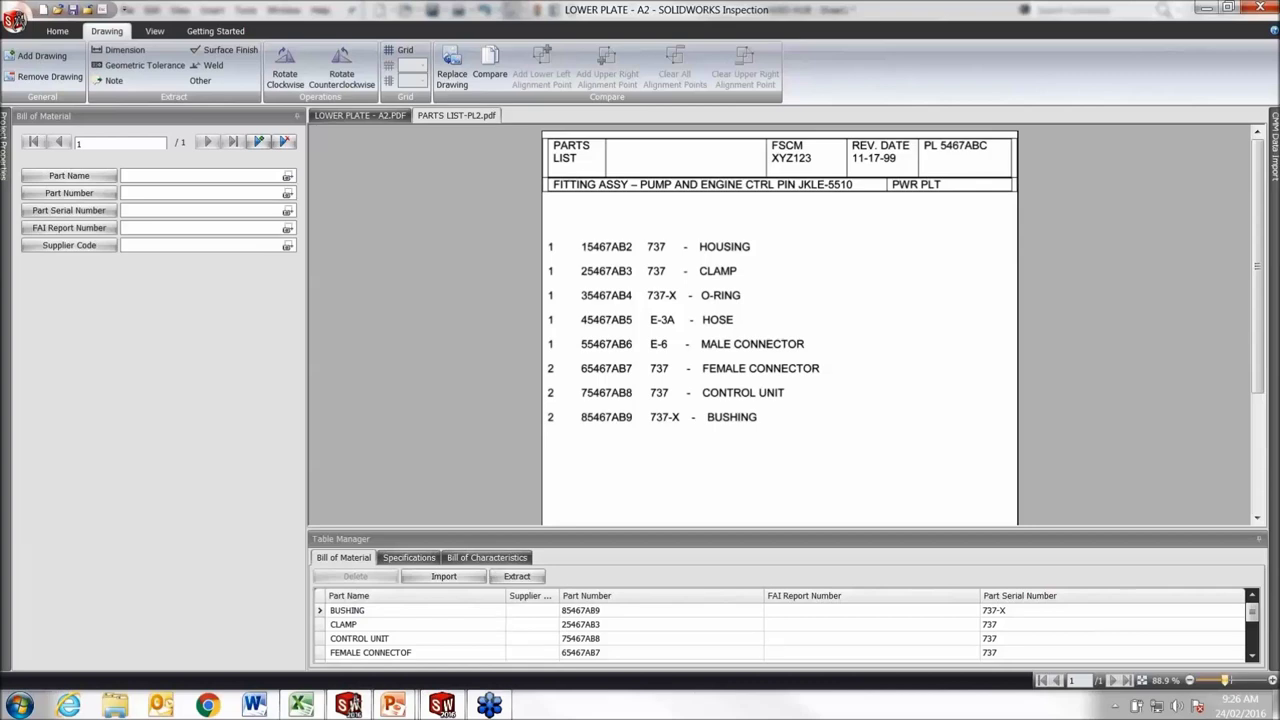
- Show the bill of characteristics and view the parts list and lower plate drawings alternately, ending on LOWER PLATE - A2
left_click(487, 557)
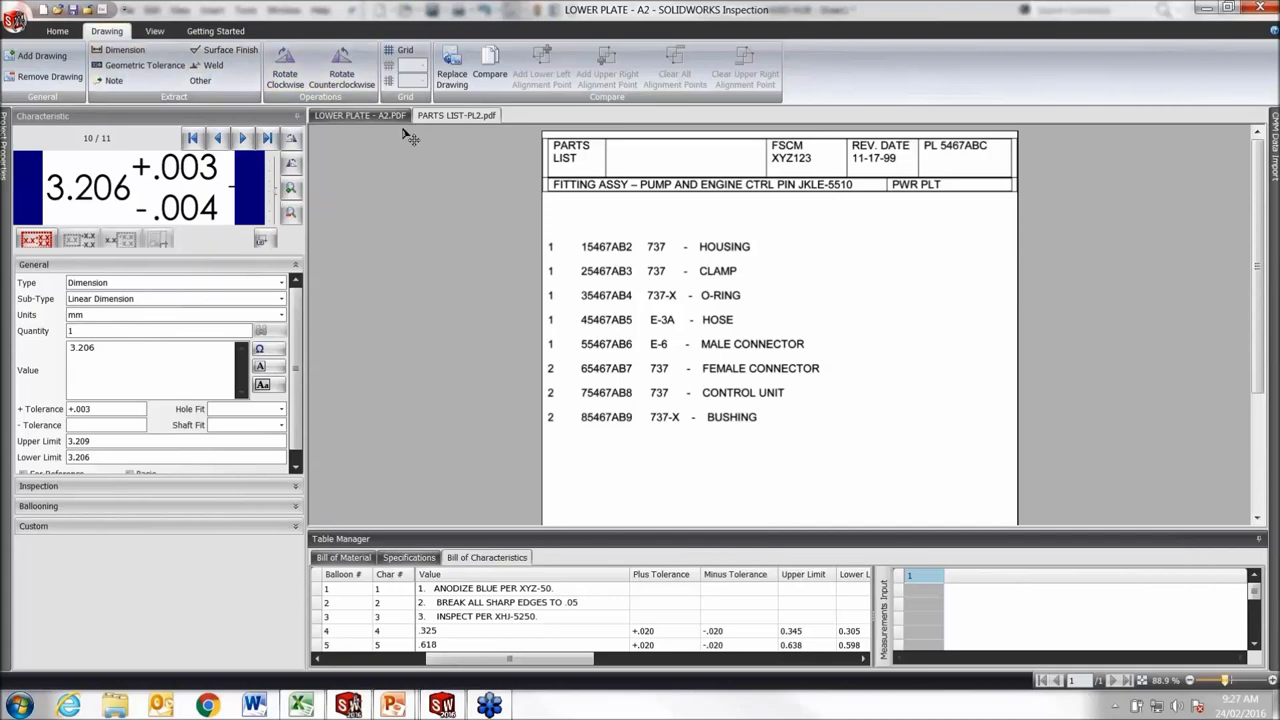
left_click(456, 115)
left_click(375, 117)
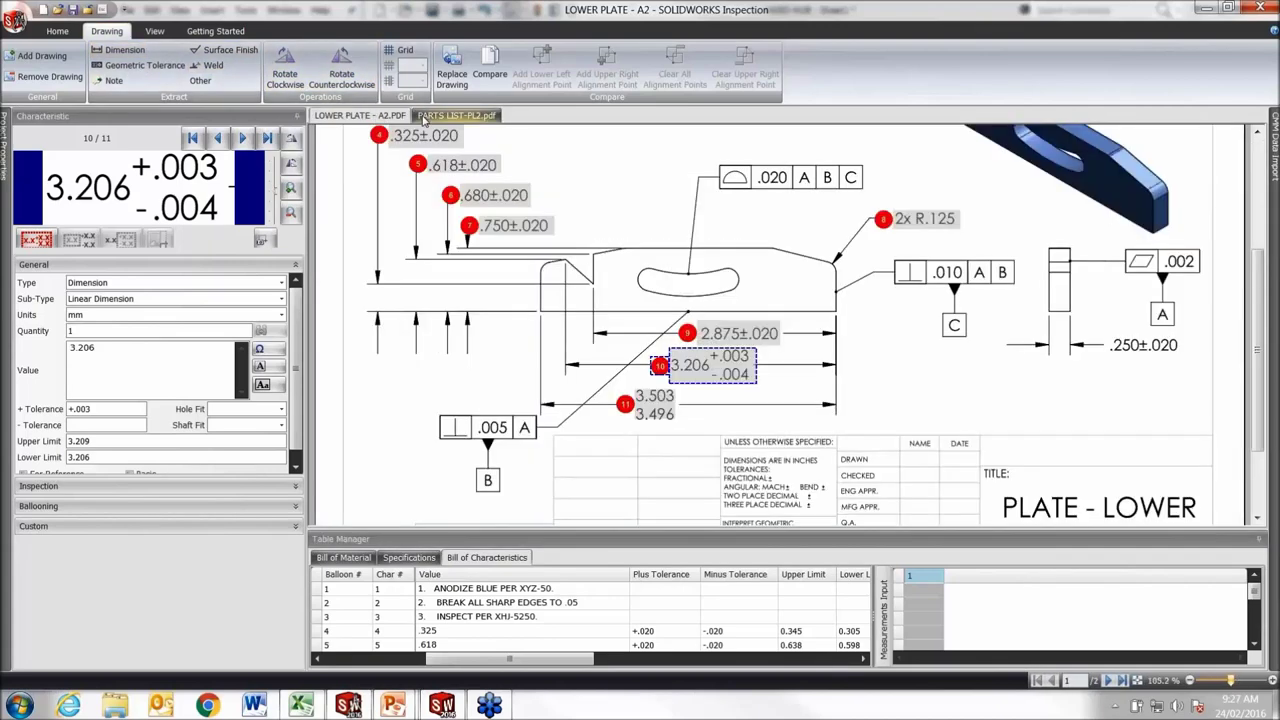
left_click(456, 115)
left_click(360, 115)
left_click(456, 115)
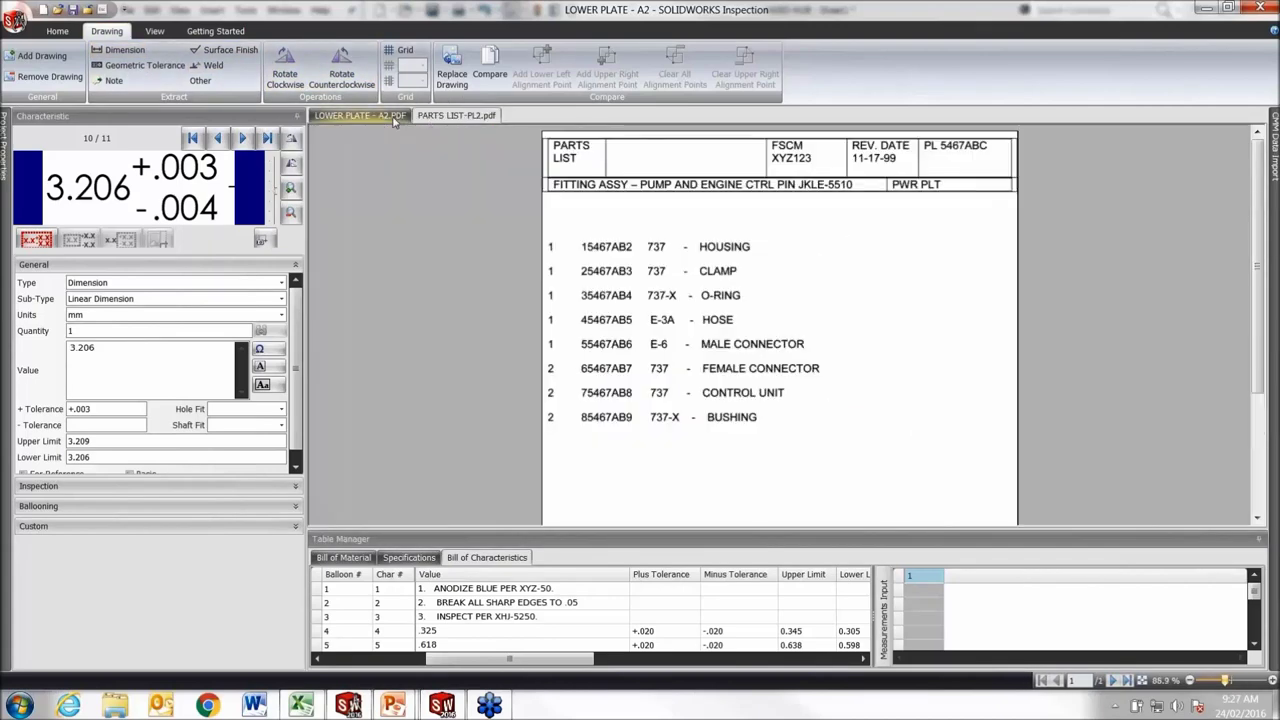
left_click(384, 117)
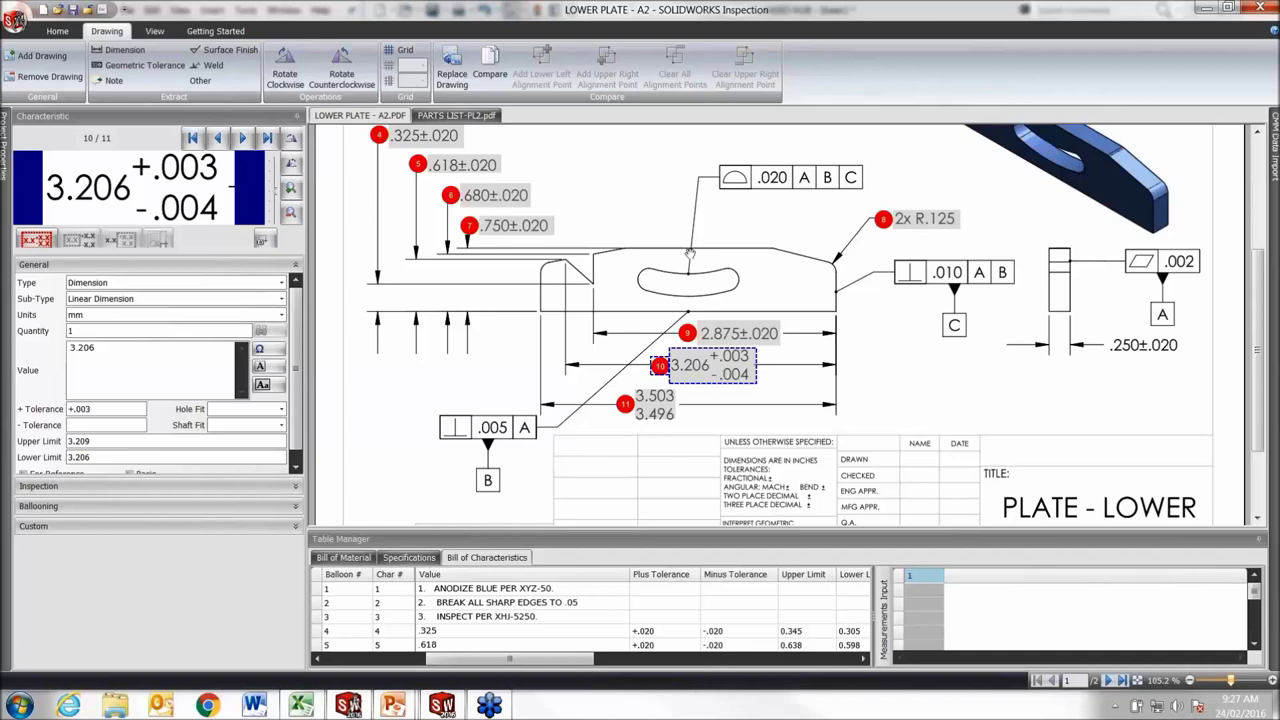
- Compare the LOWER PLATE - A2 drawing with LOWER PLATE - D2.PDF, examine the differences on page 1 and close the comparison without replacing
scroll(895, 357, "up", 3)
mouse_move(927, 476)
left_mouse_down()
mouse_move(933, 386)
mouse_move(938, 460)
left_mouse_up()
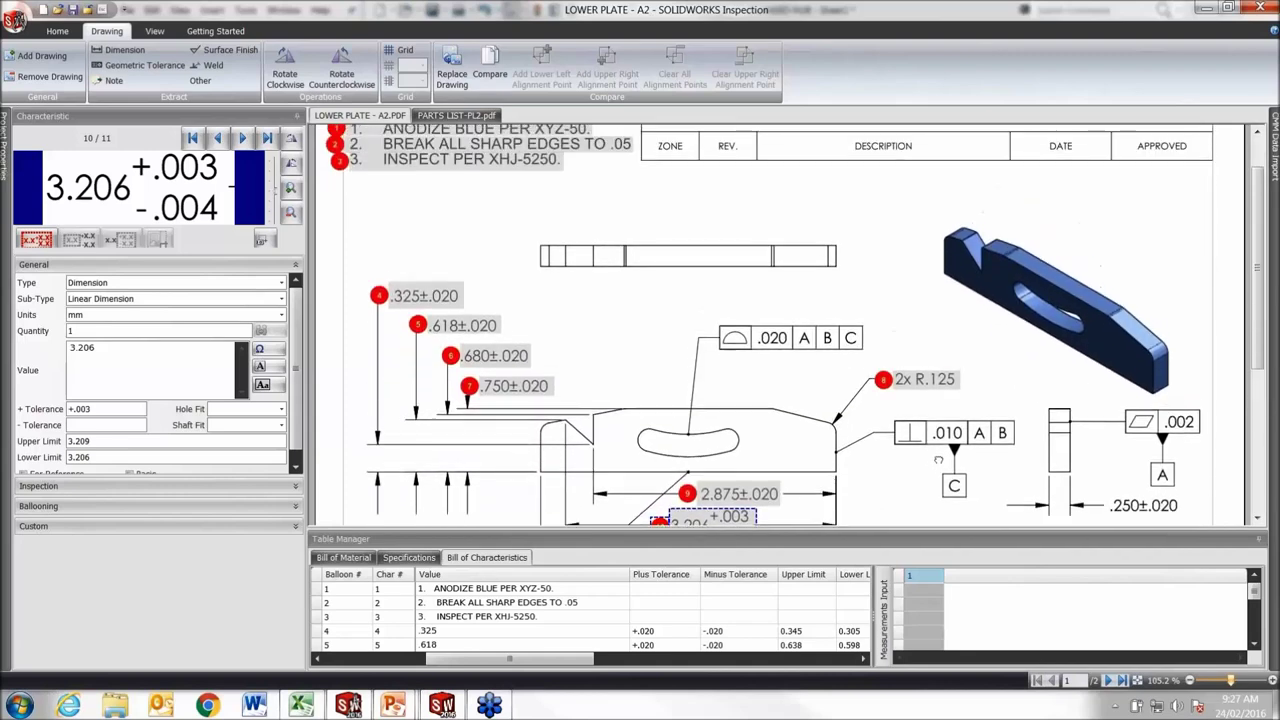
mouse_move(708, 352)
left_mouse_down()
mouse_move(694, 269)
mouse_move(716, 356)
left_mouse_up()
left_click_drag(673, 313, 624, 256)
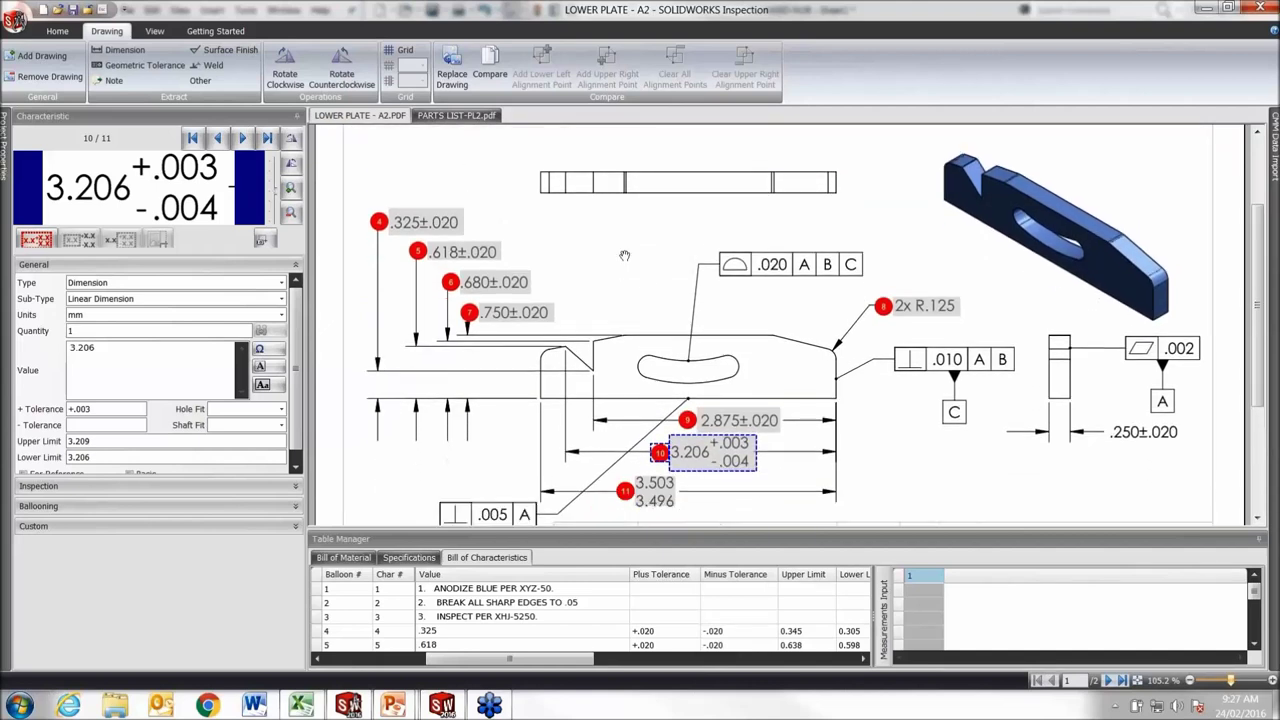
left_click(490, 62)
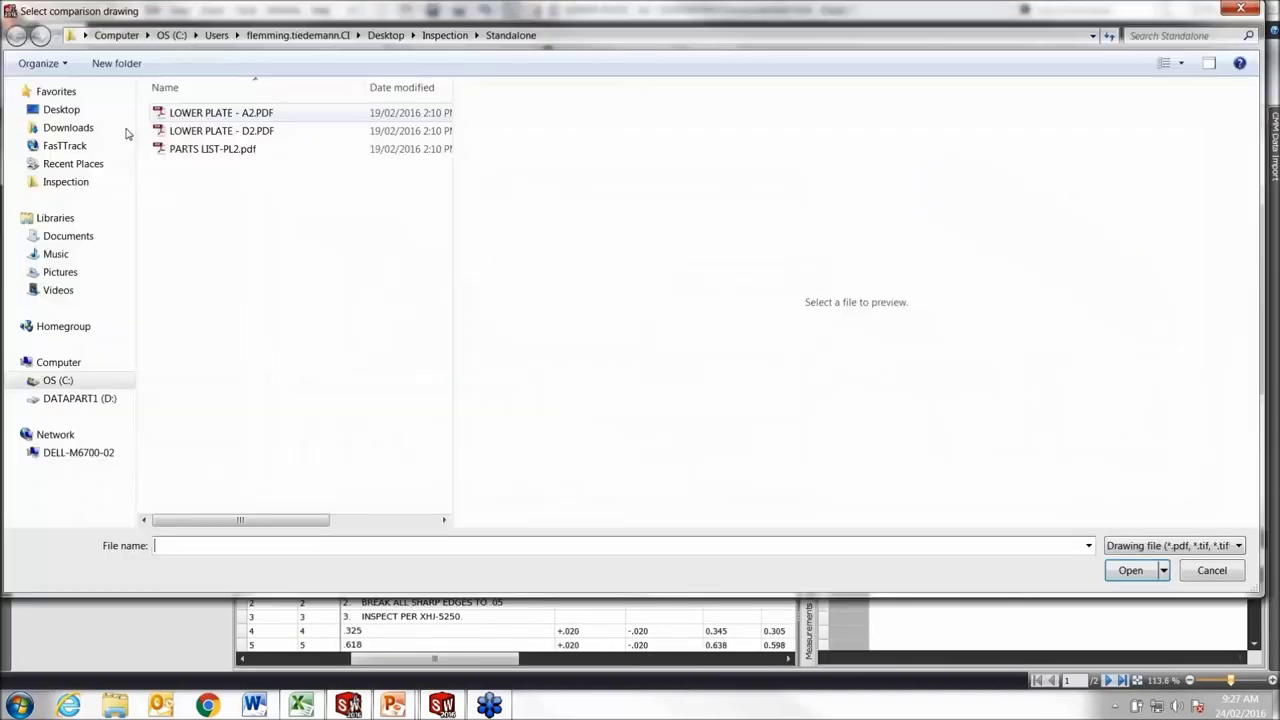
left_click(226, 131)
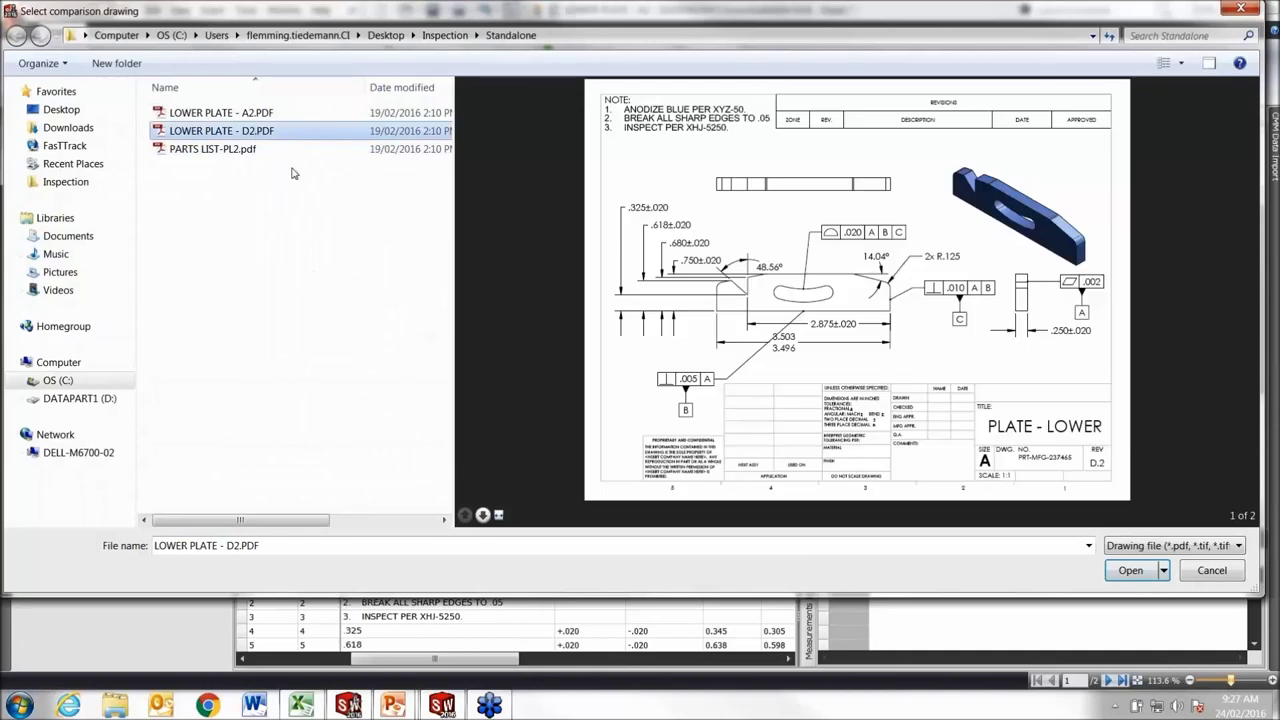
left_click(1128, 571)
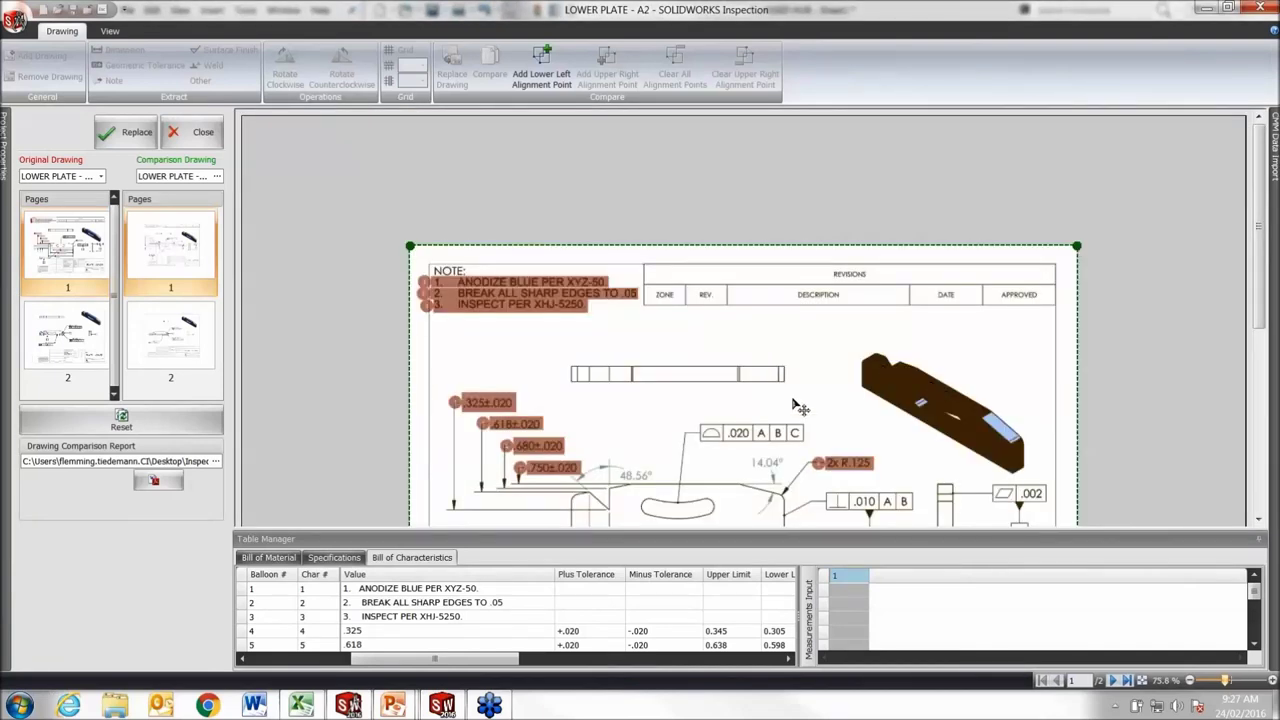
mouse_move(1263, 203)
left_mouse_down()
mouse_move(1268, 412)
mouse_move(1268, 286)
left_mouse_up()
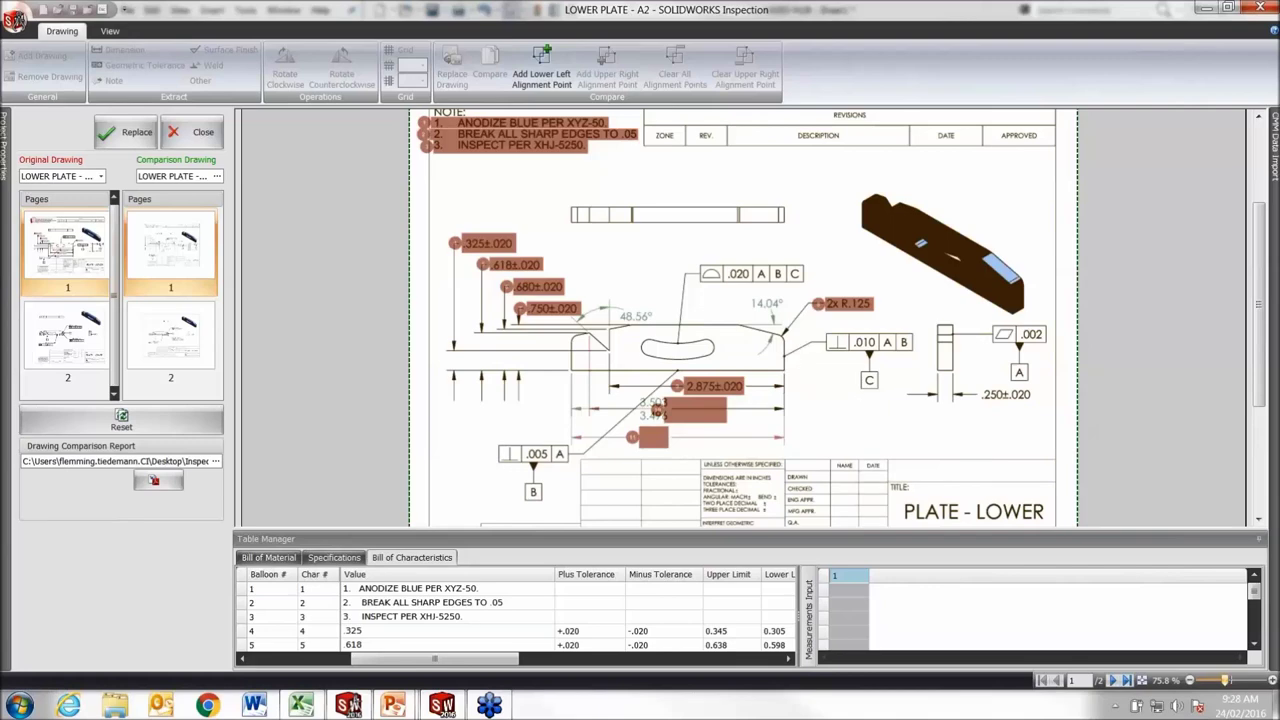
left_click(186, 133)
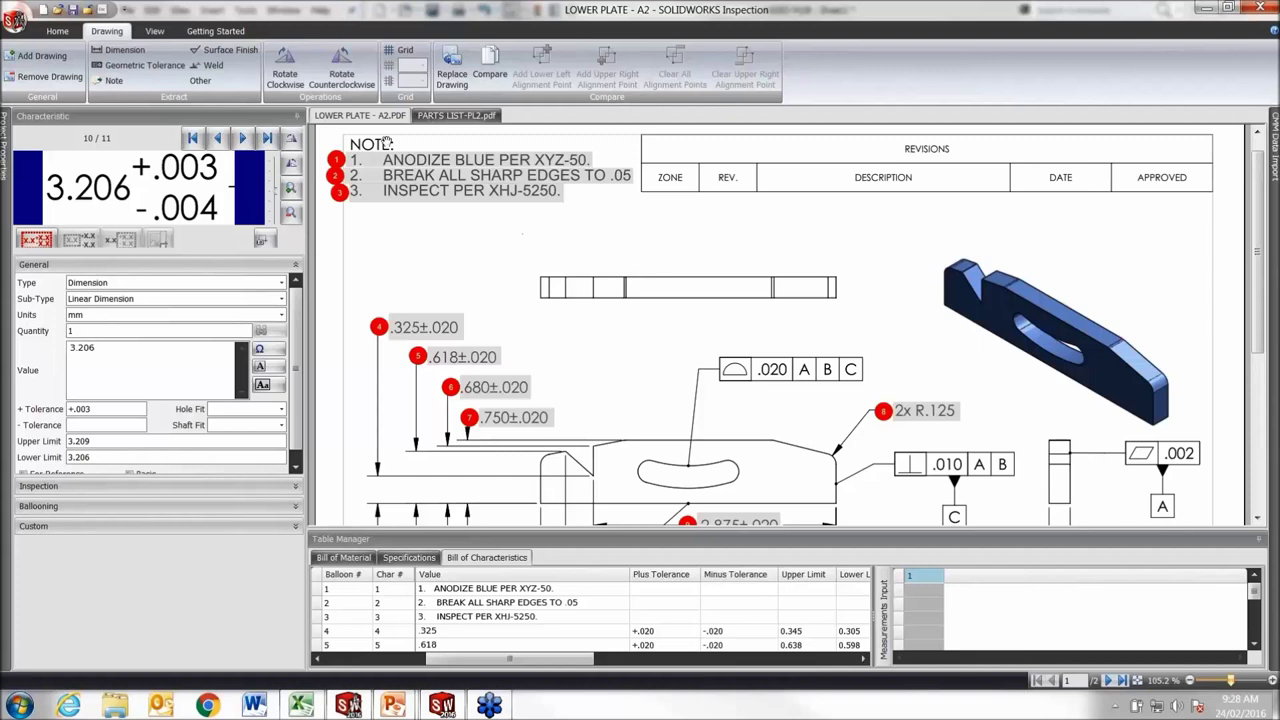
- Add the IMG_0034.tif image from the desktop as a drawing, accepting its conversion to PDF
left_click(30, 58)
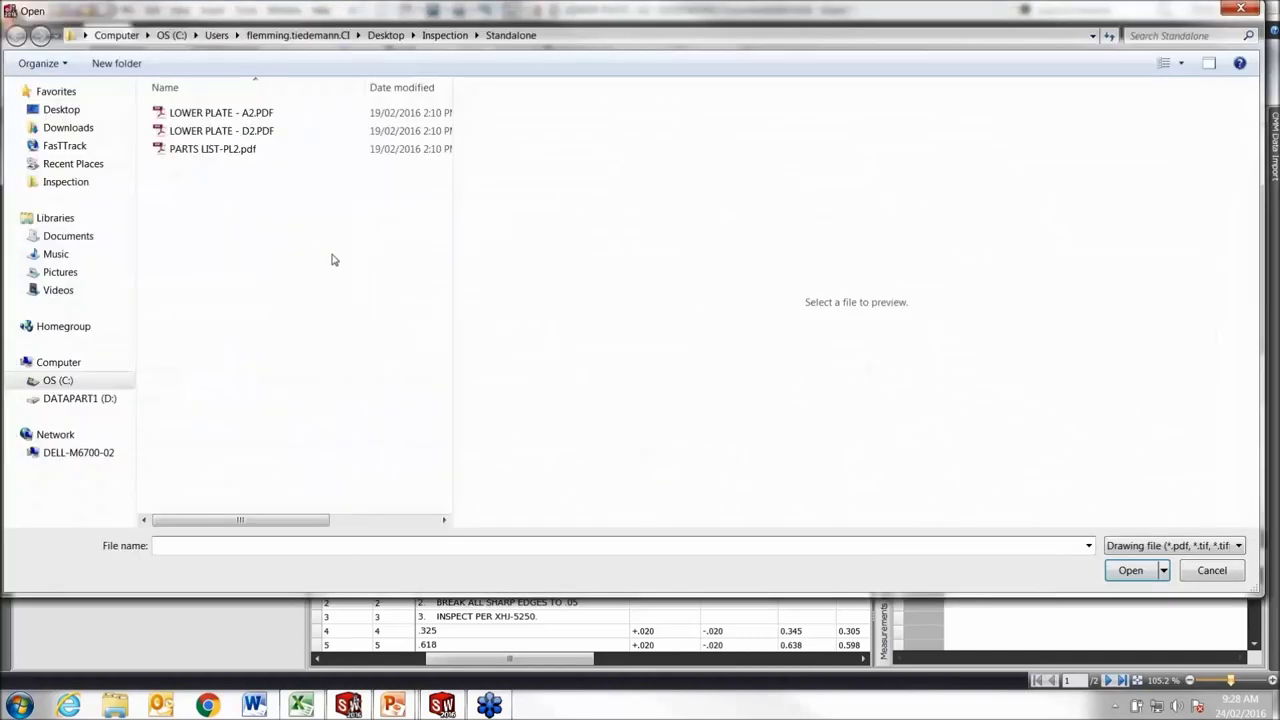
left_click(33, 113)
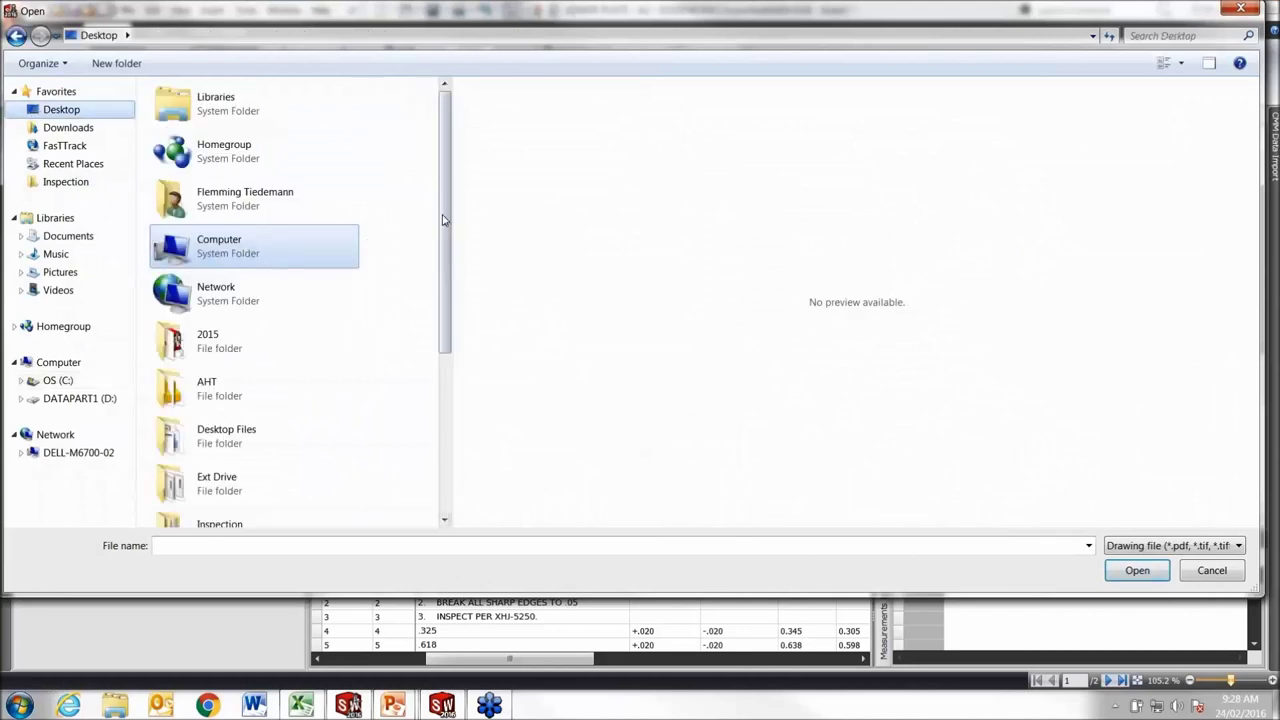
scroll(366, 240, "down", 5)
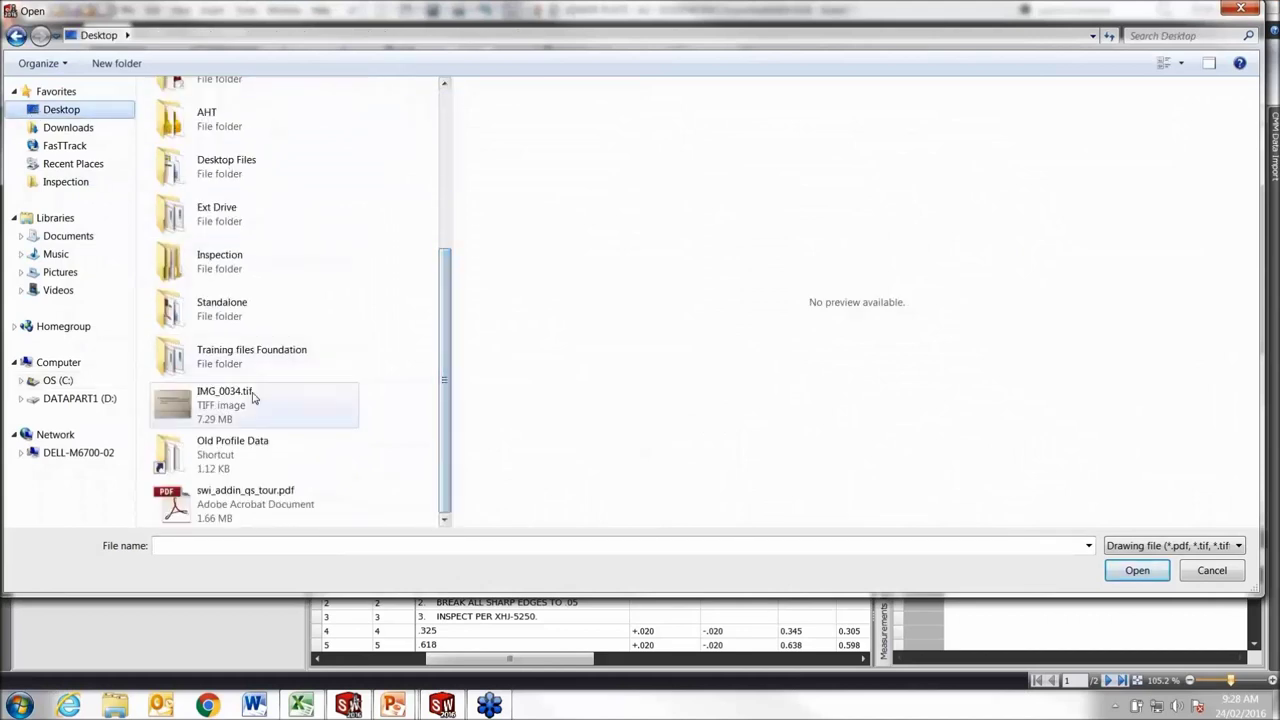
left_click(215, 400)
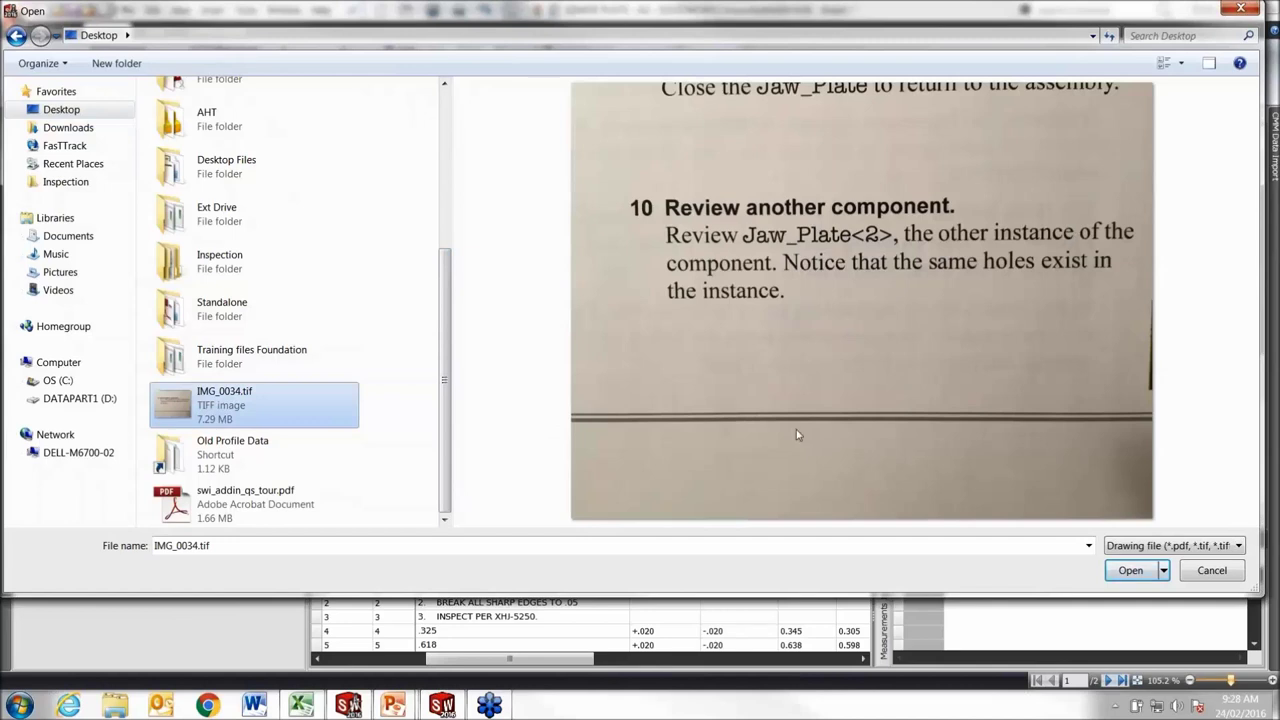
left_click(1129, 571)
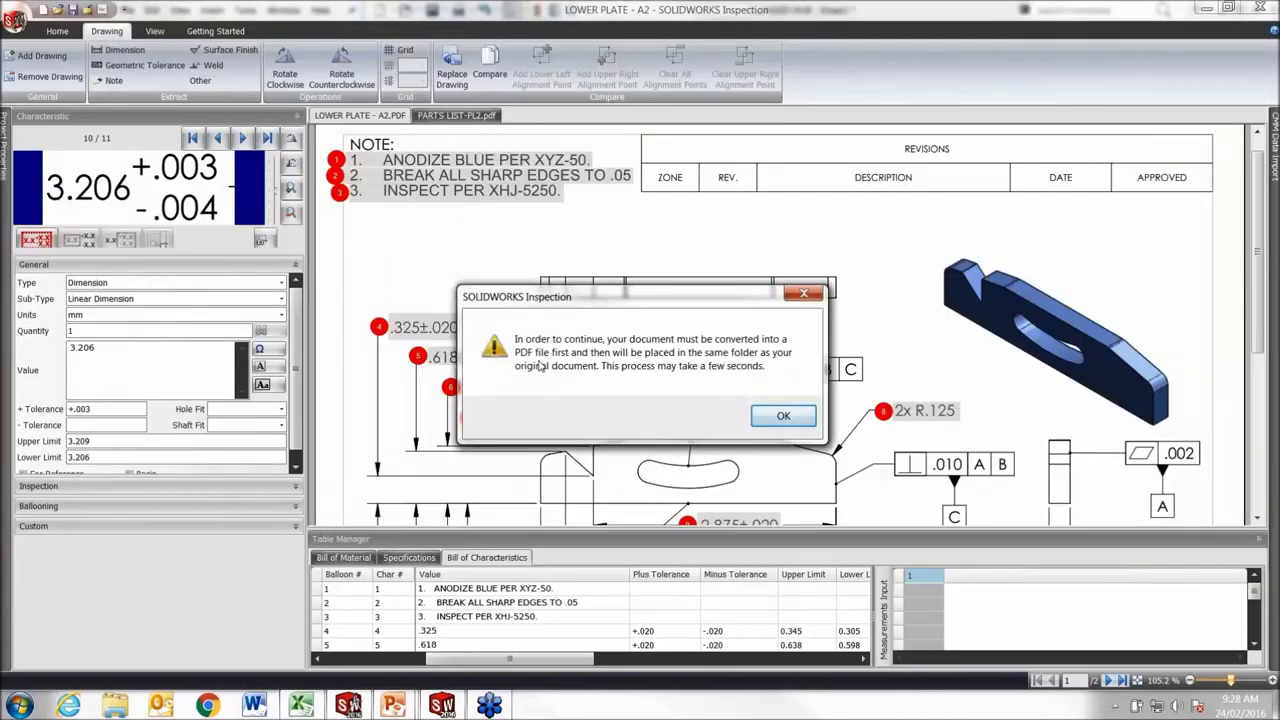
left_click(767, 420)
scroll(855, 350, "down", 2)
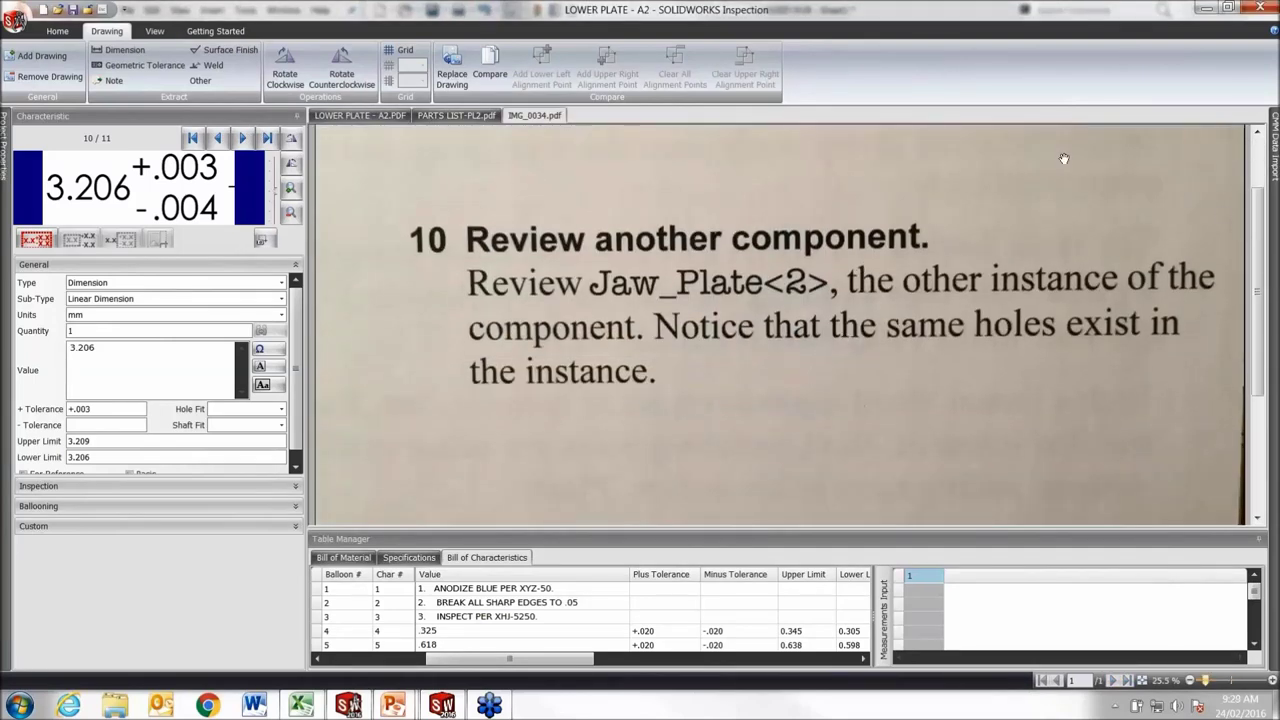
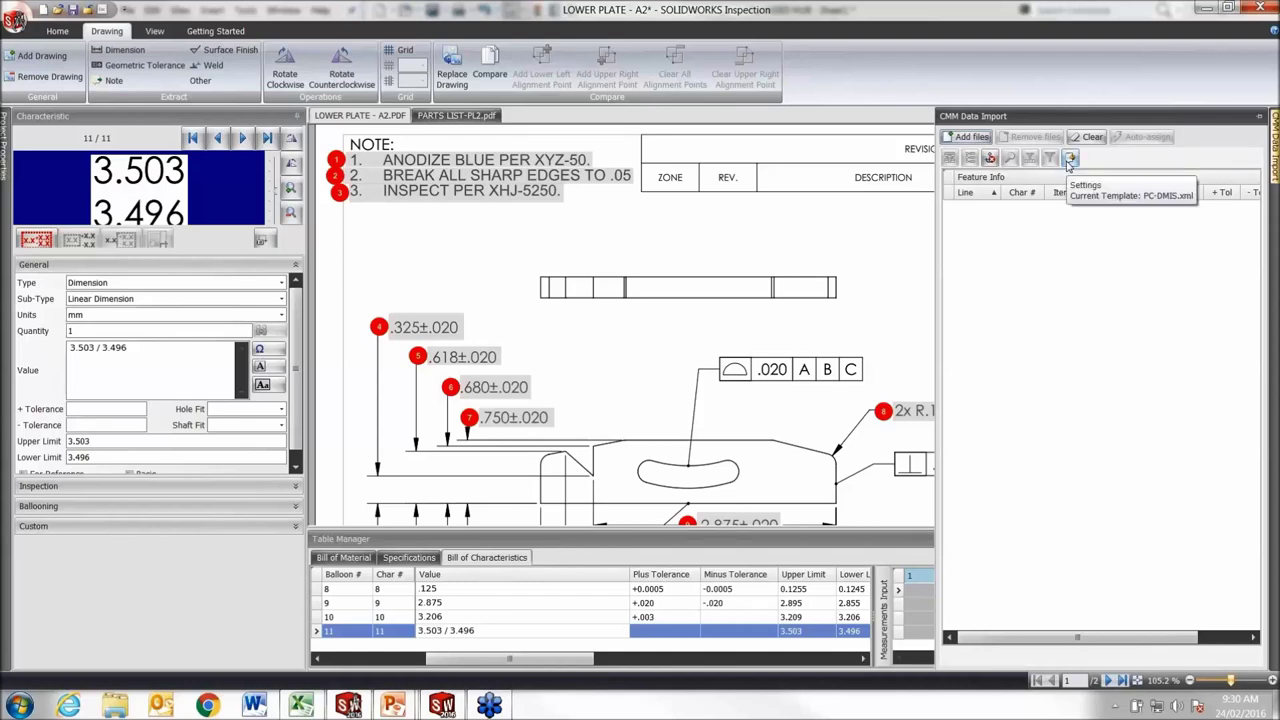
- Browse the available CMM import templates and apply PC-DMIS.xml in the CMM data import settings
left_click(1070, 160)
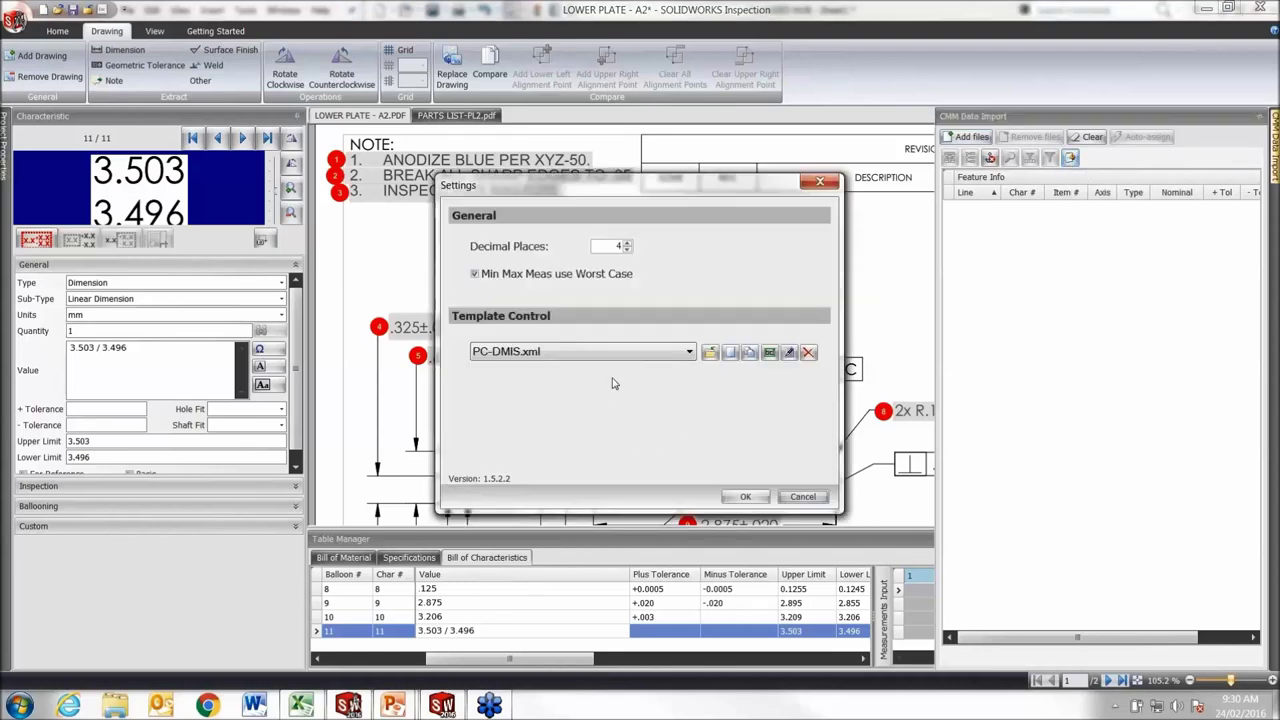
left_click(615, 352)
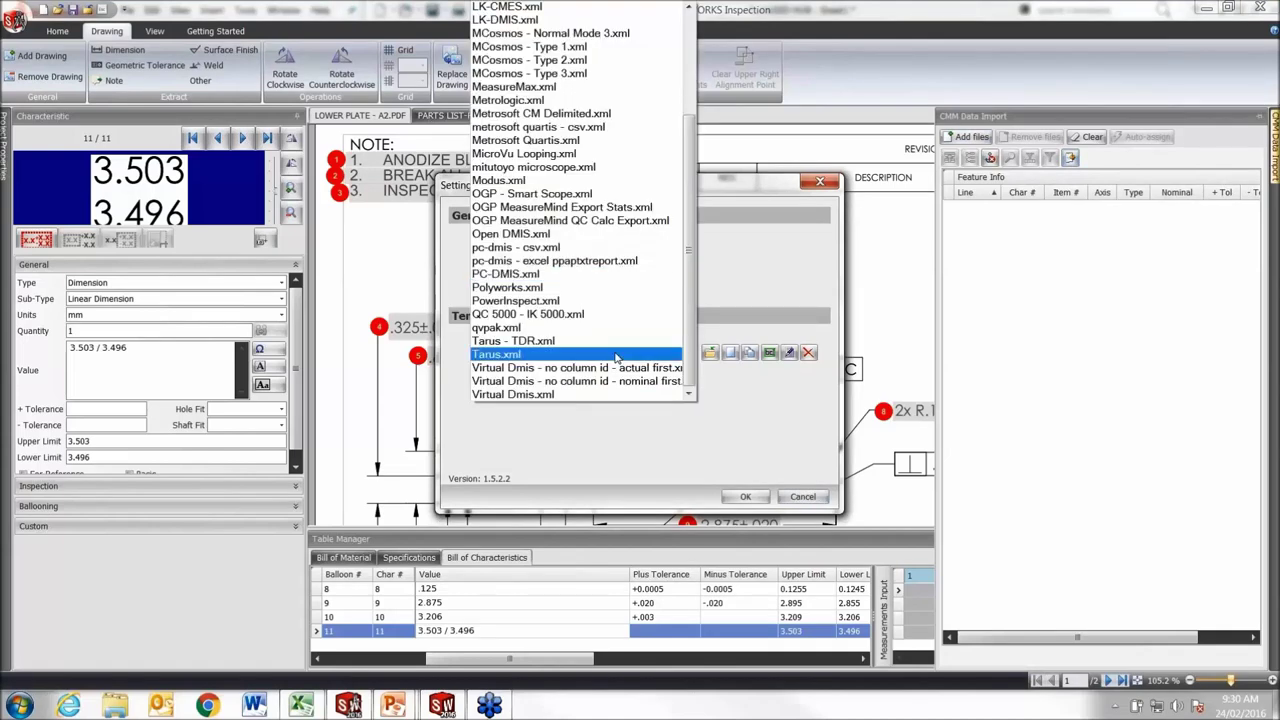
scroll(617, 357, "up", 4)
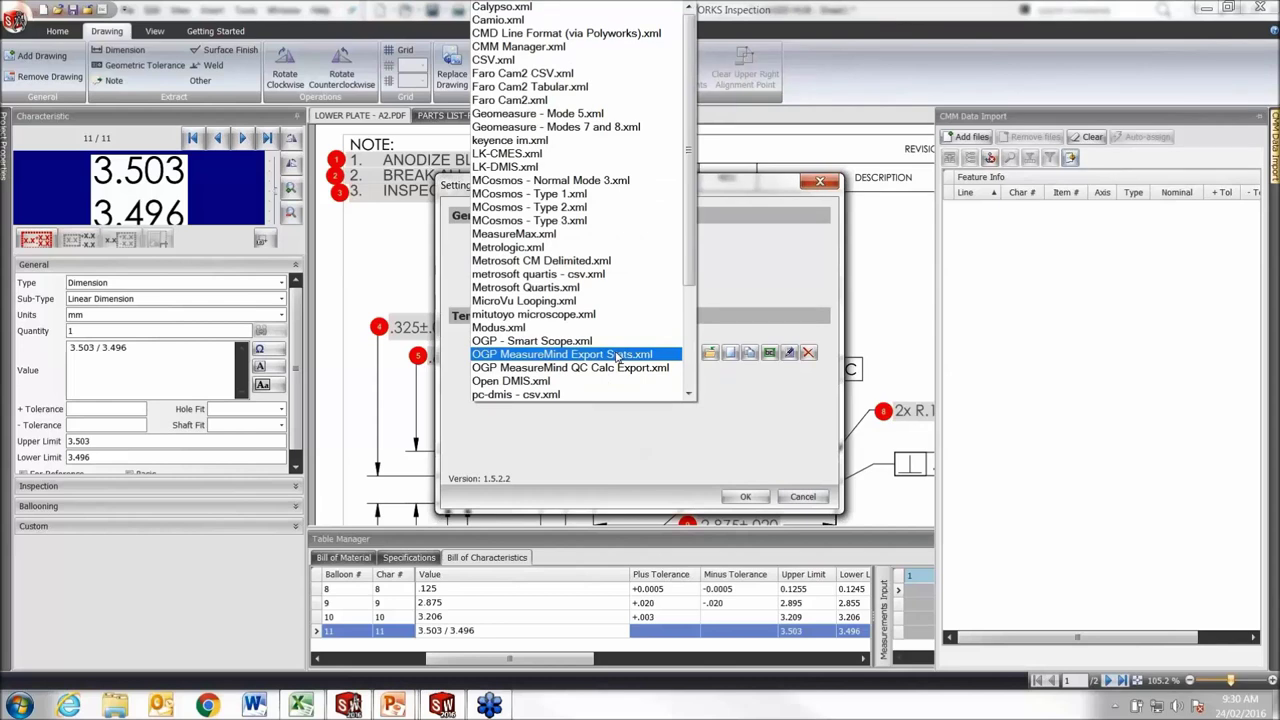
scroll(617, 357, "down", 2)
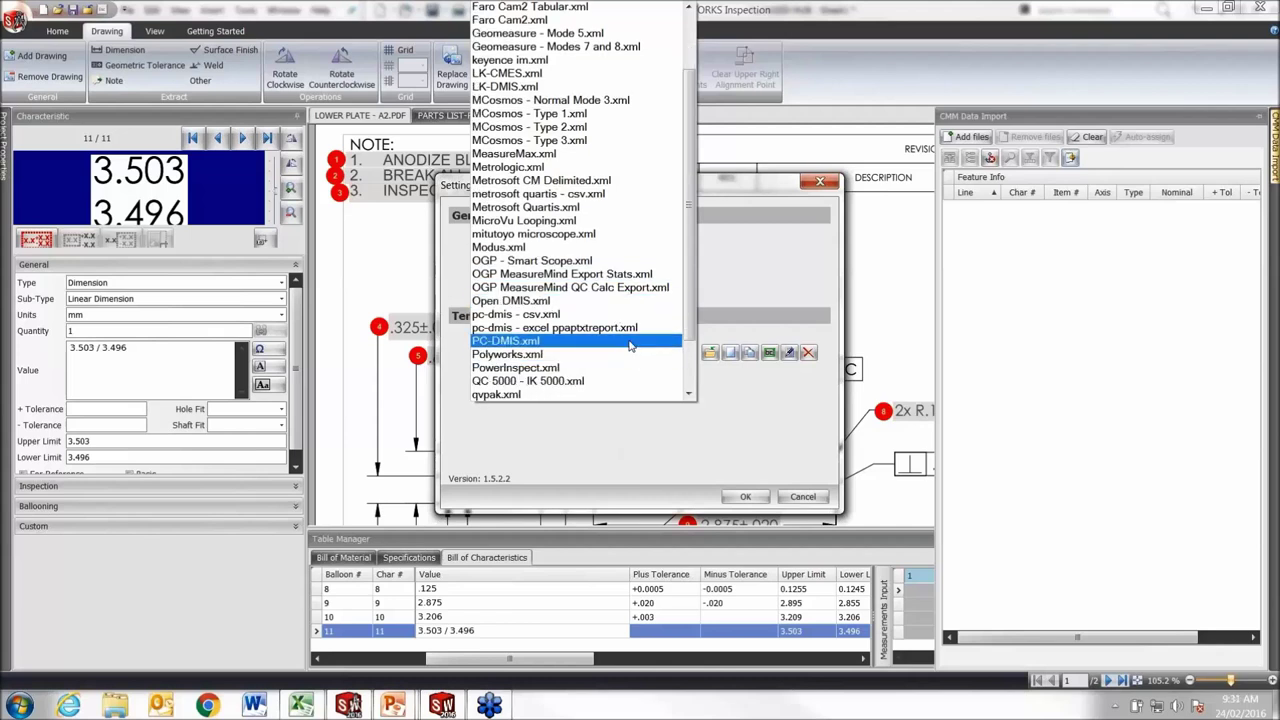
left_click(547, 342)
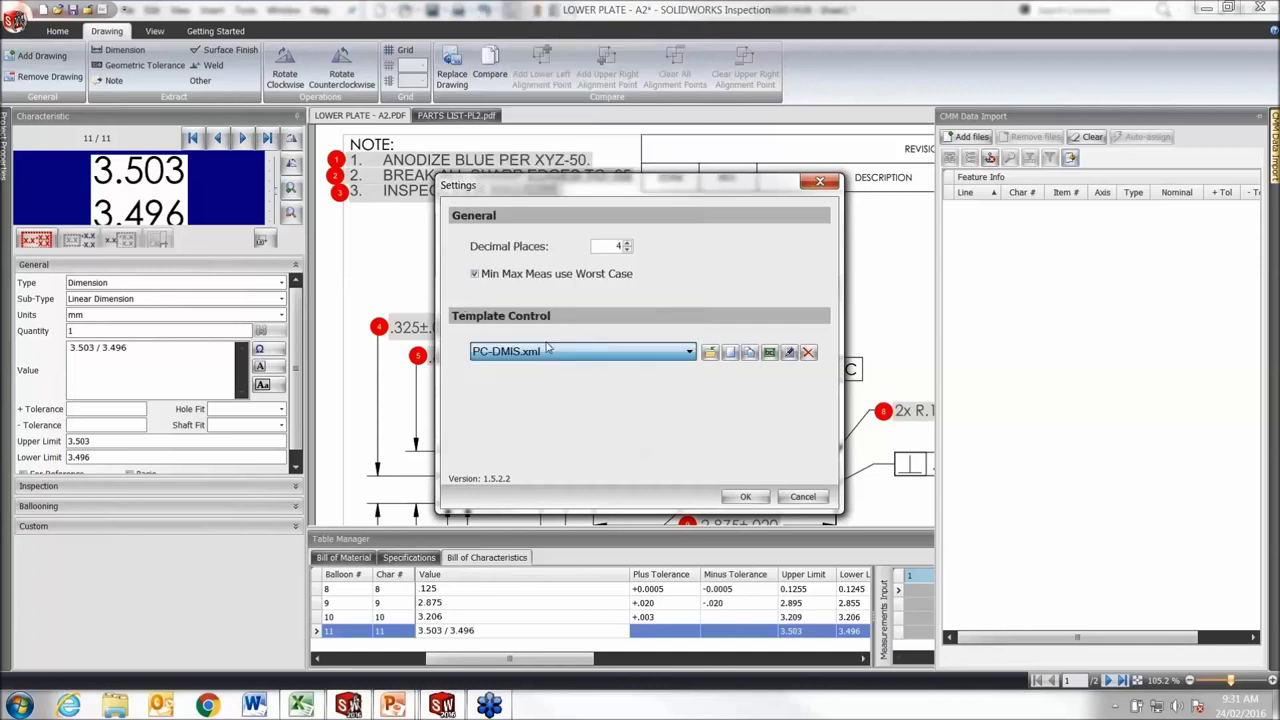
left_click(745, 497)
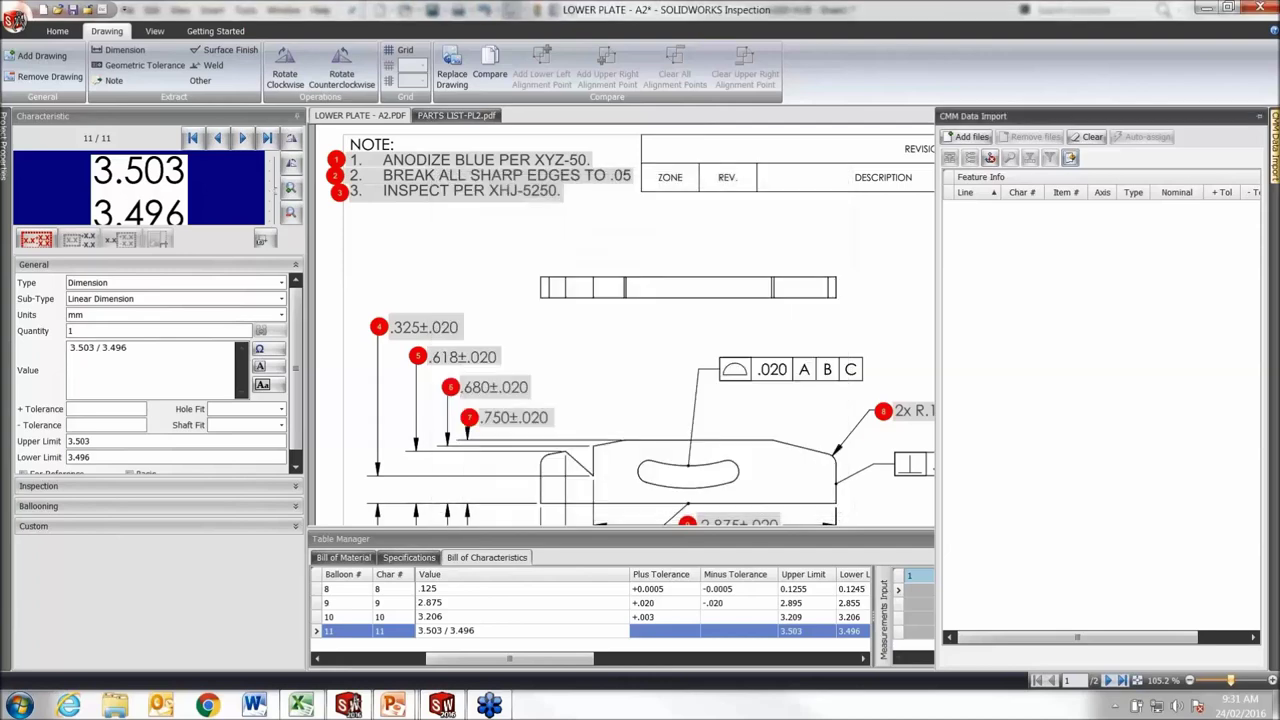
- Add the measurement files PDCMIS C001.txt, PDCMIS C002.txt and PDCMIS C003.txt to the CMM data import
left_click(970, 137)
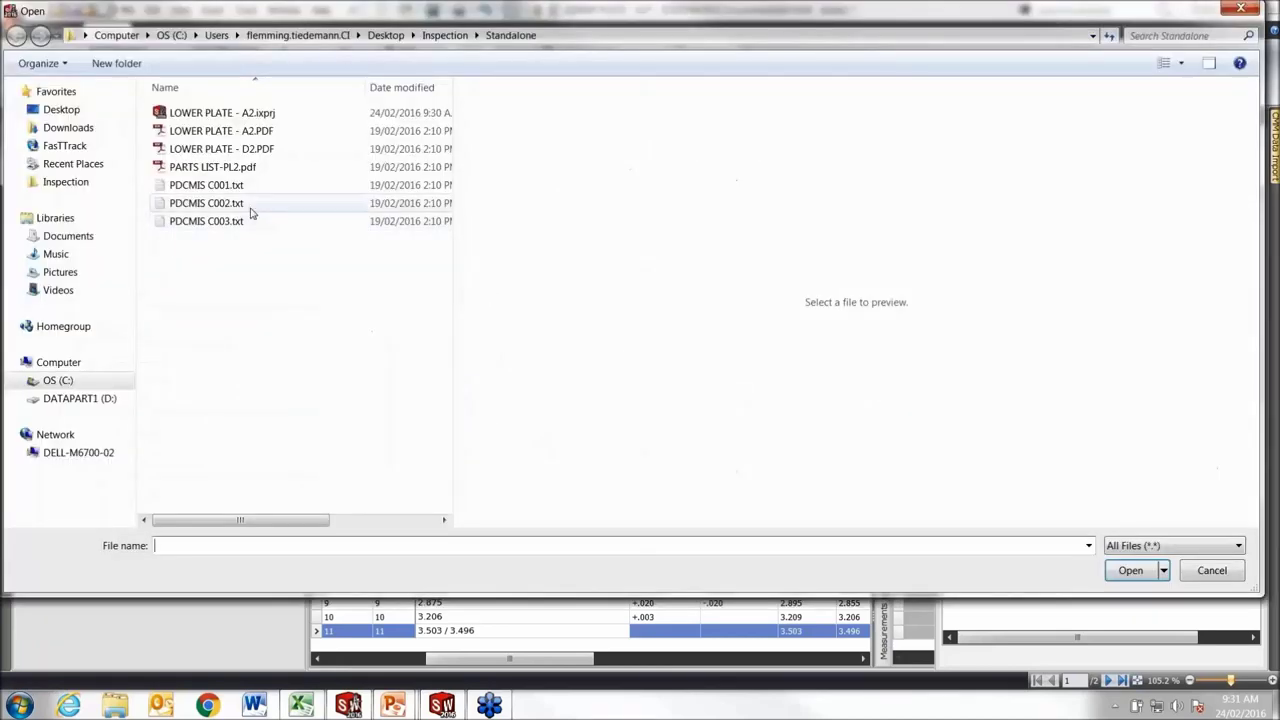
left_click(214, 188)
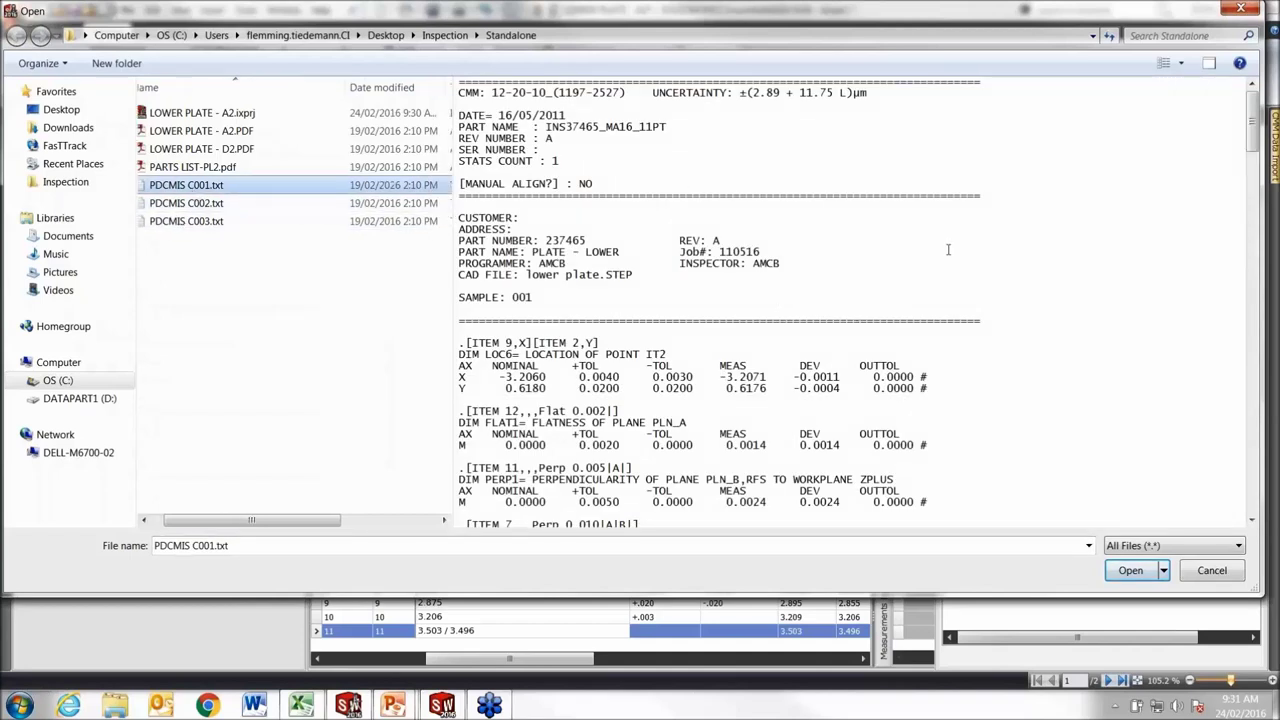
left_click(205, 203, "ctrl")
left_click(205, 221, "ctrl")
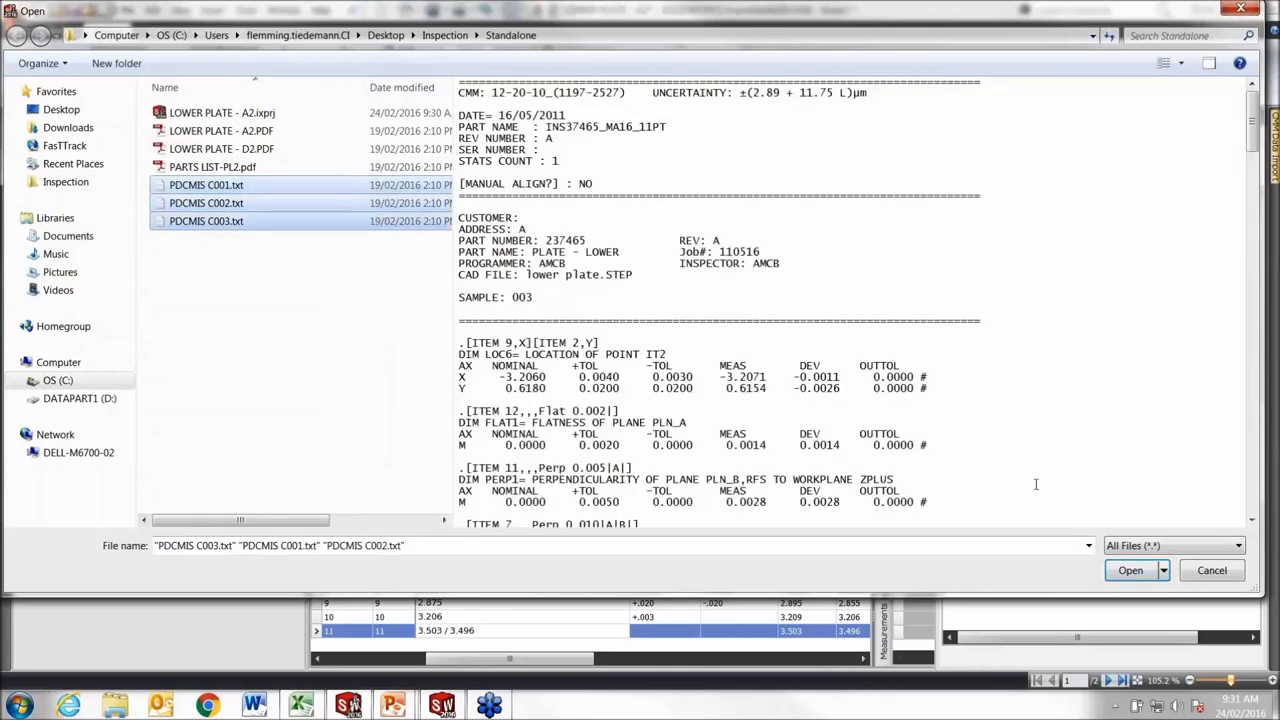
left_click(1128, 572)
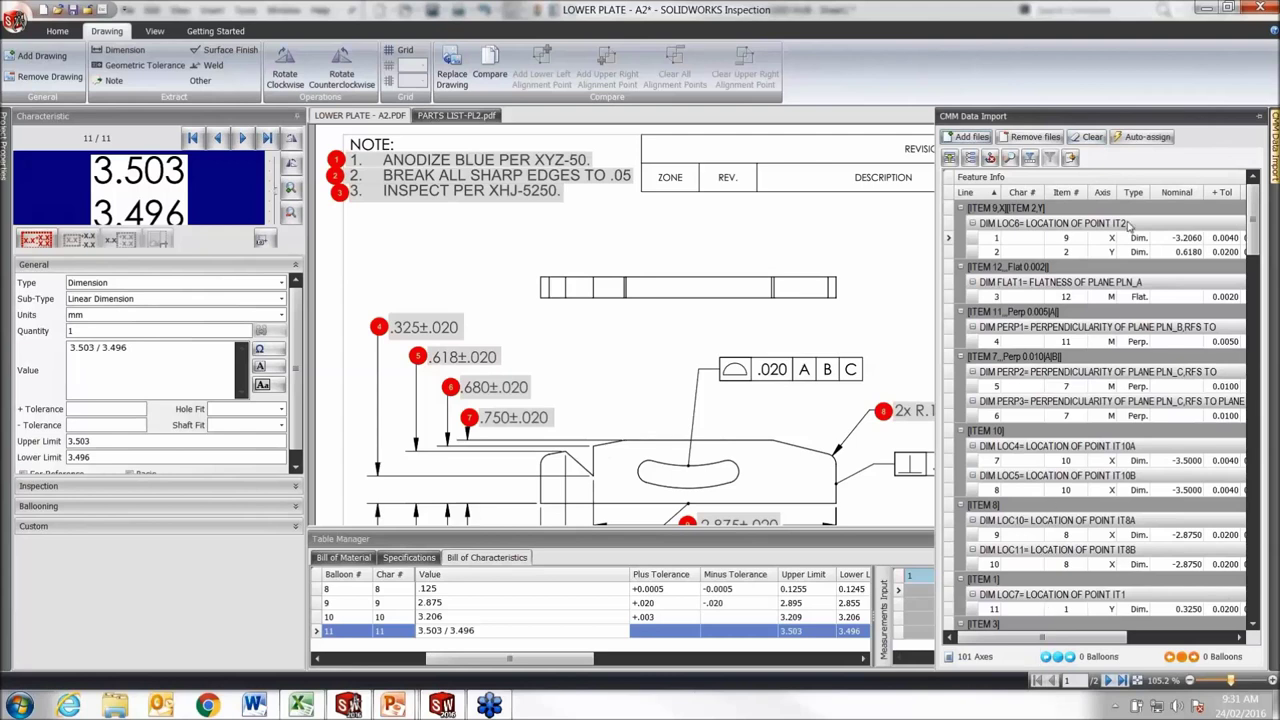
- Auto-assign the CMM data by exact match on type, nominal and both tolerances, excluding item number, and overwrite existing results
left_click(1138, 142)
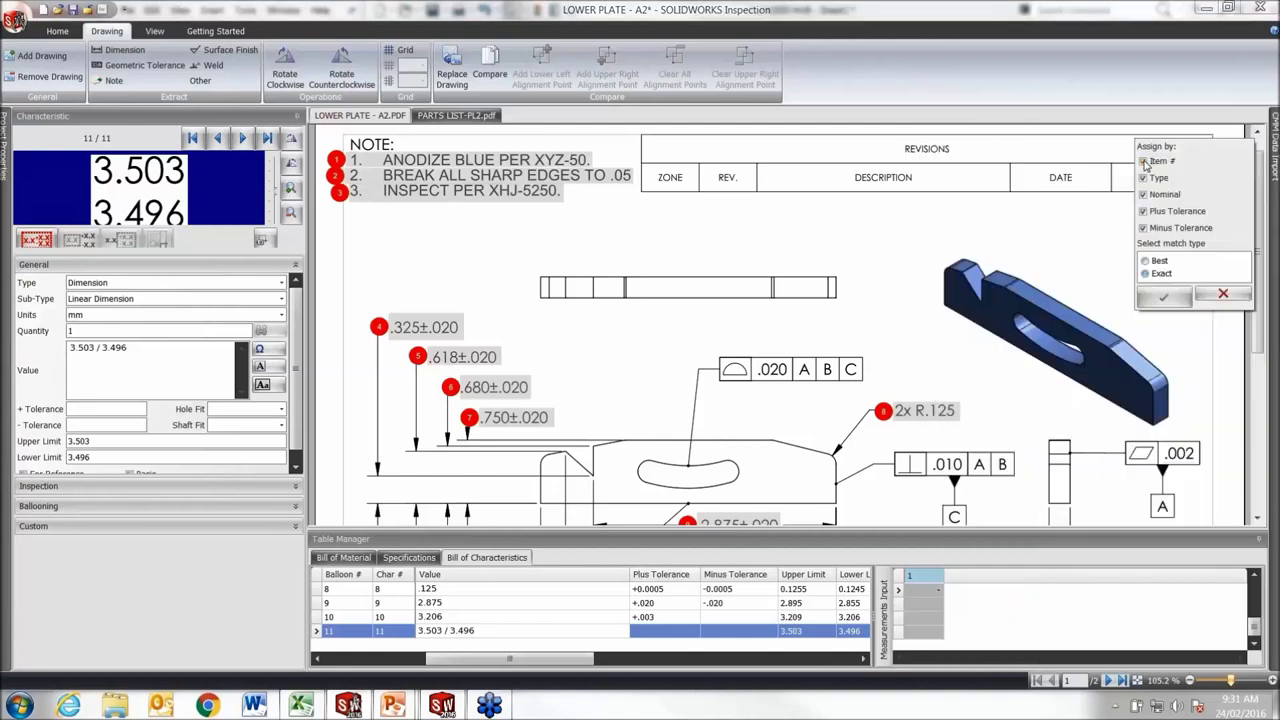
left_click(1144, 176)
left_click(1162, 300)
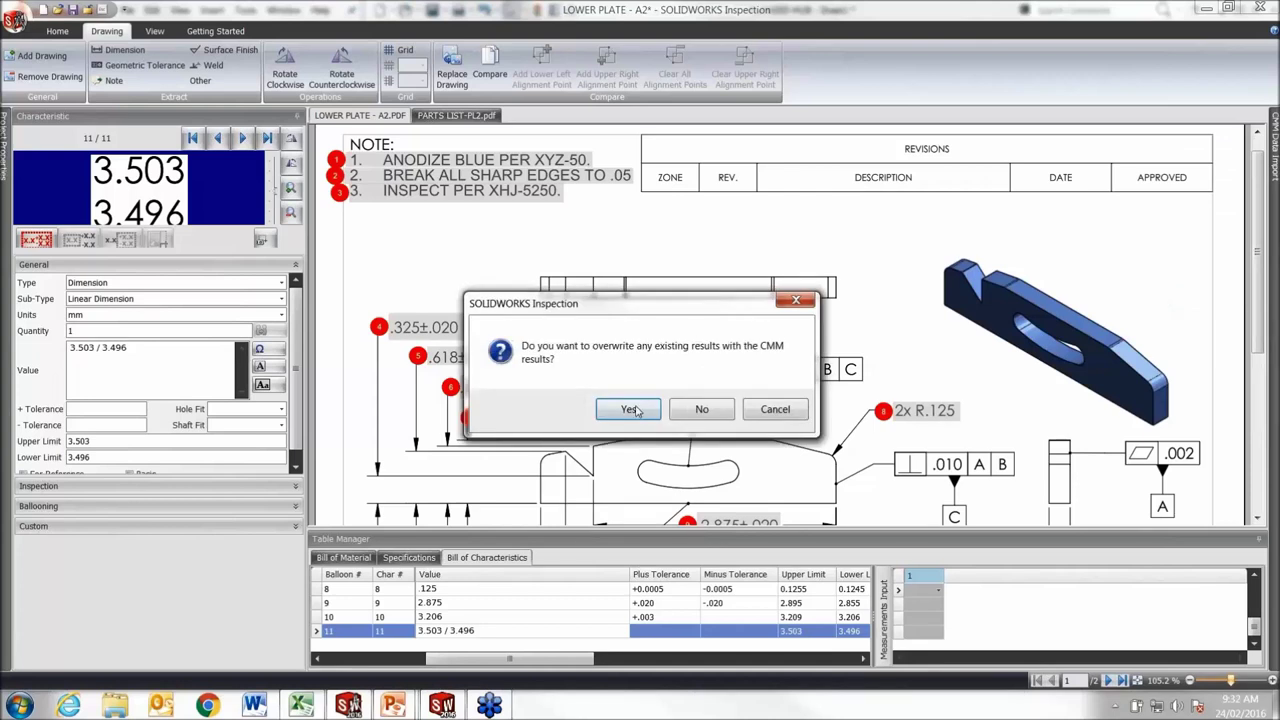
left_click(630, 410)
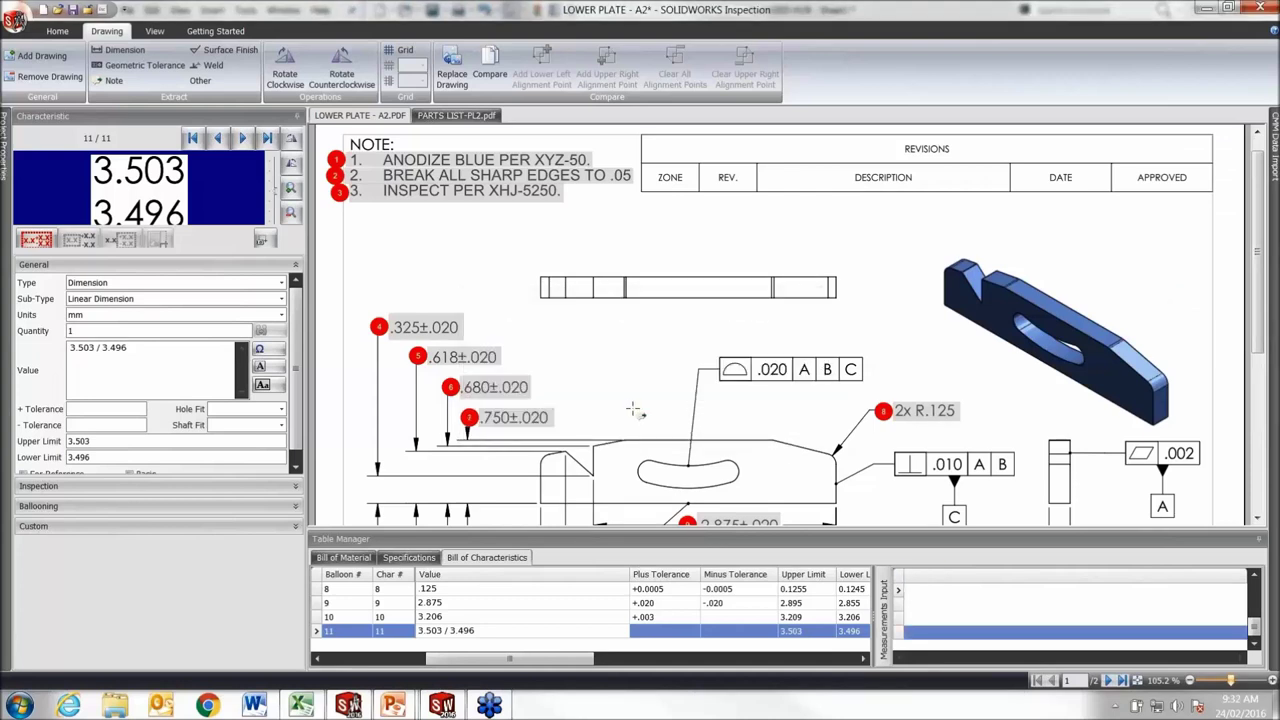
left_click(1043, 628)
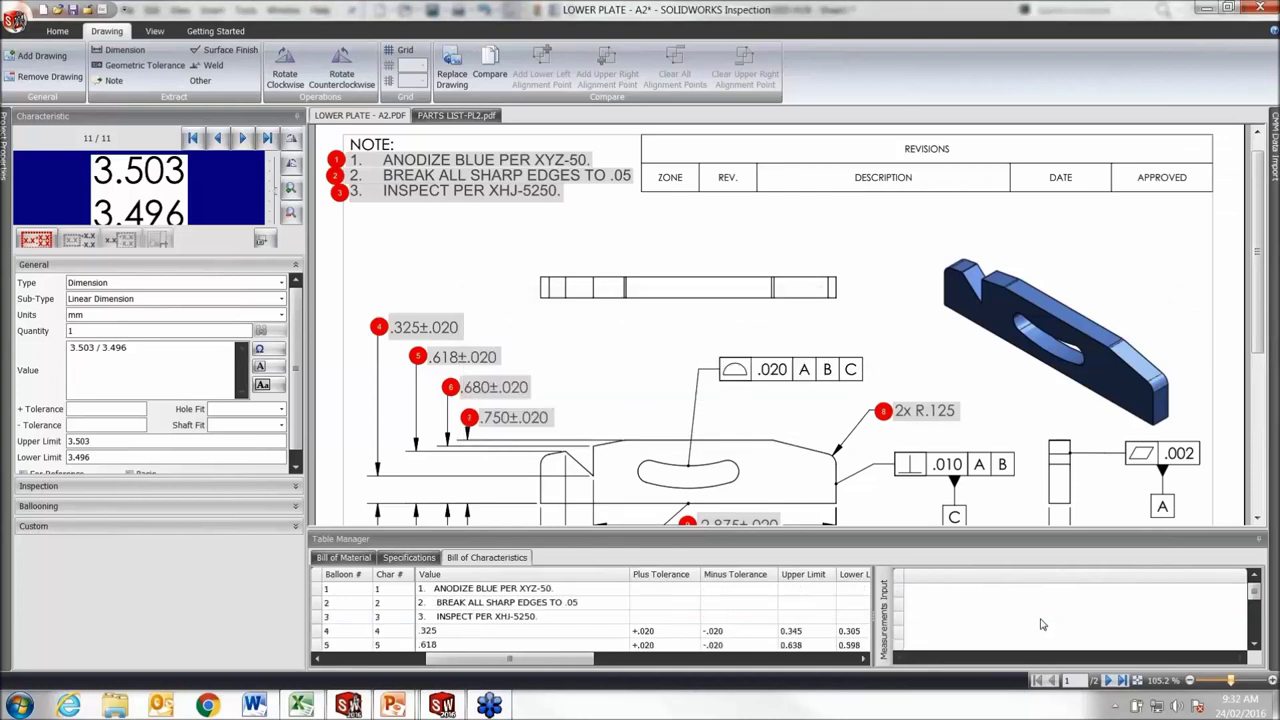
- Try the CMM auto-assignment again with the same exact-match criteria, overwriting any existing results
left_click(1275, 145)
left_click(1137, 142)
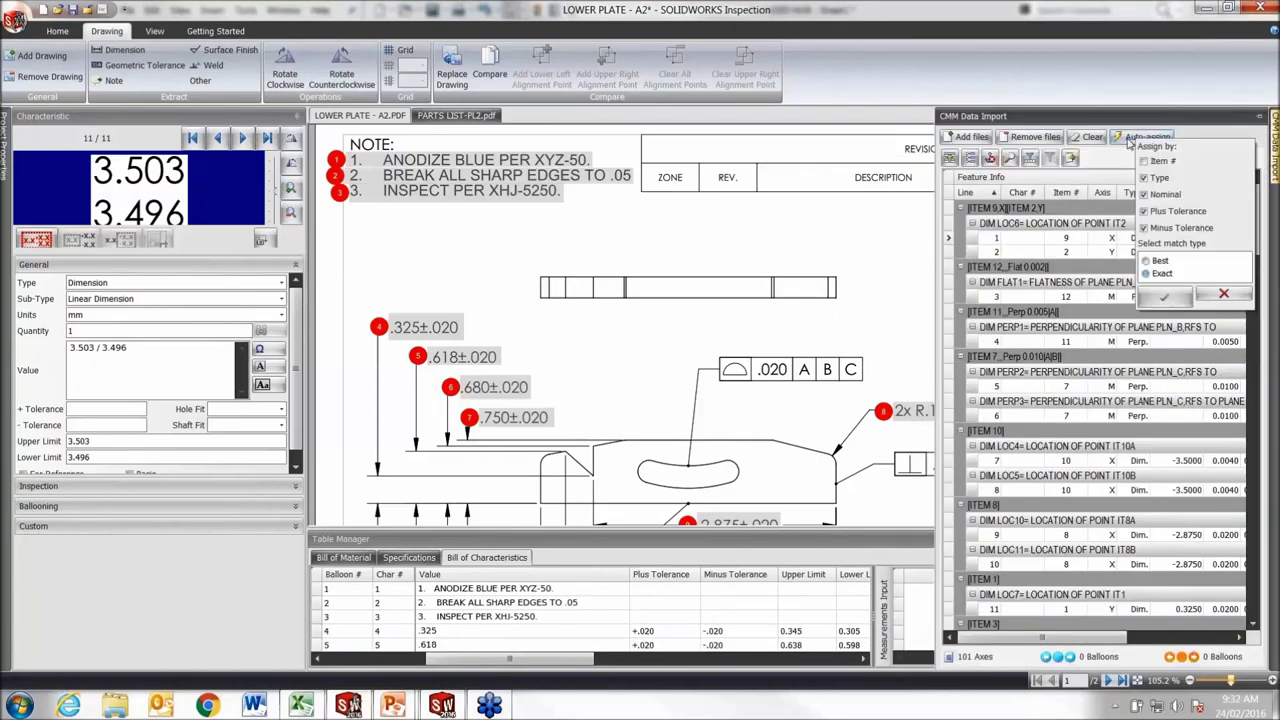
left_click(1160, 298)
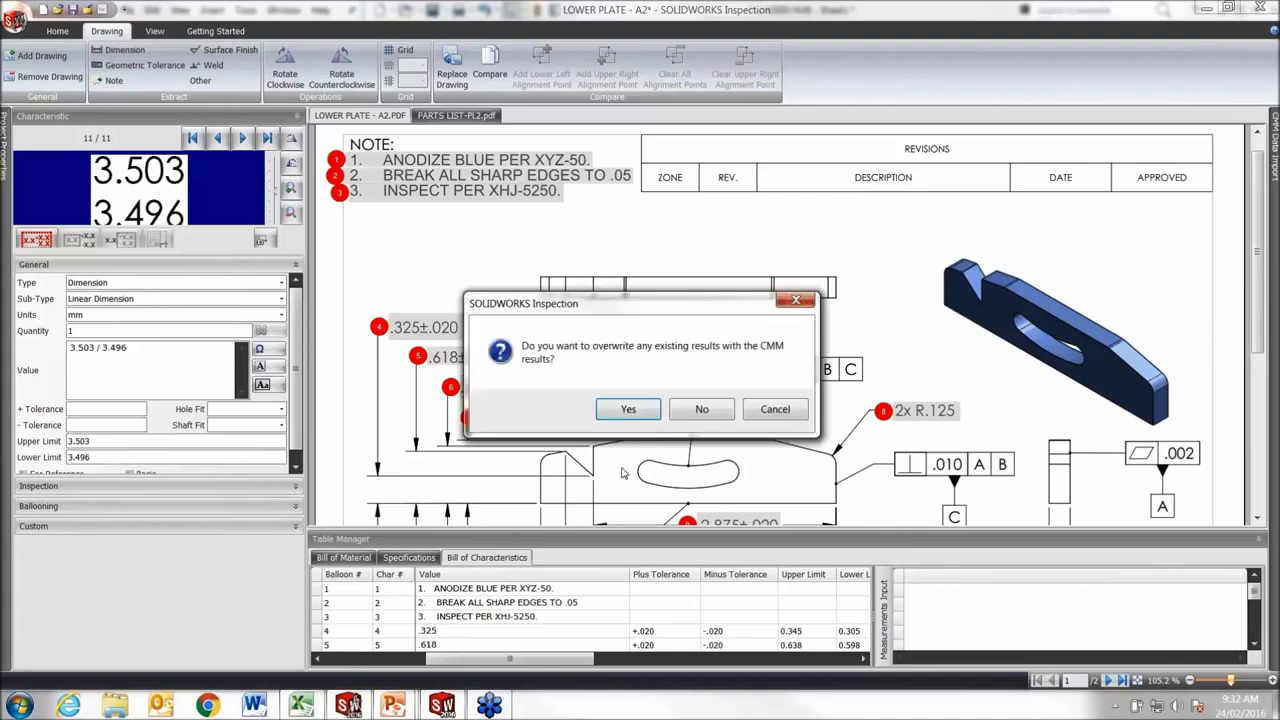
left_click(620, 410)
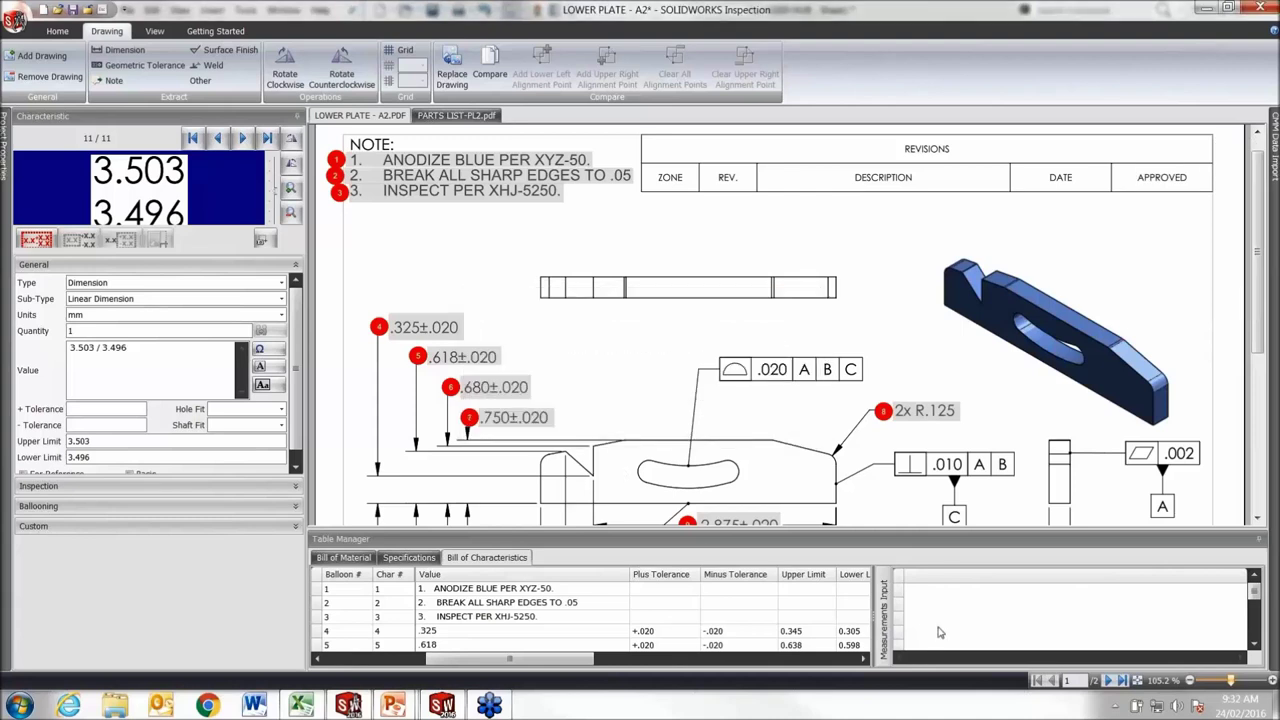
left_click(939, 631)
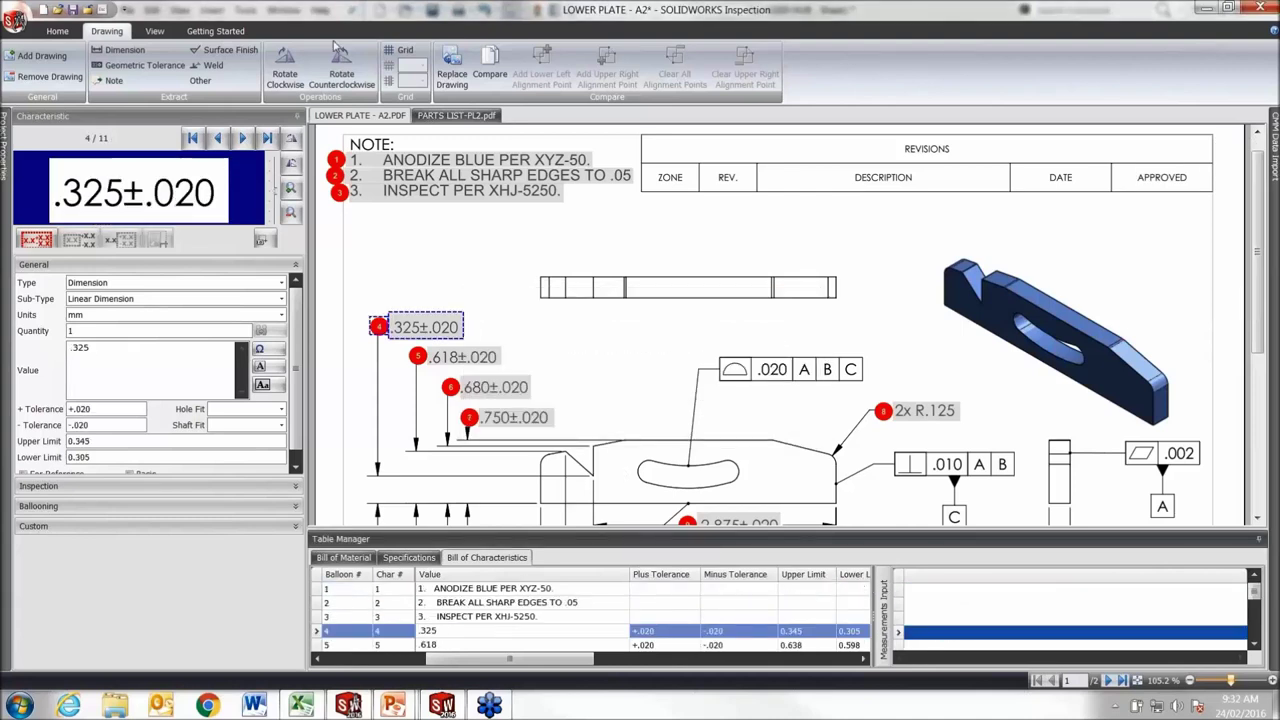
- Save the inspection project and reopen LOWER PLATE - A2.ixprj from the recent projects
left_click(74, 10)
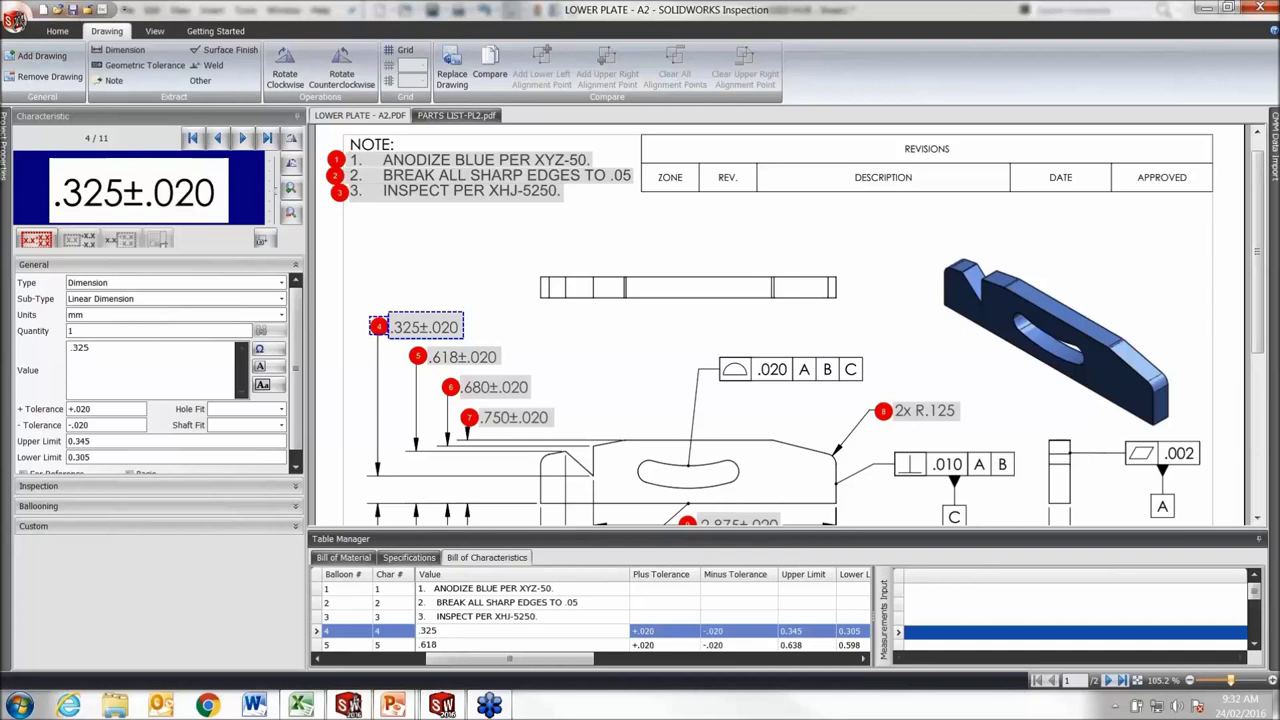
left_click(15, 20)
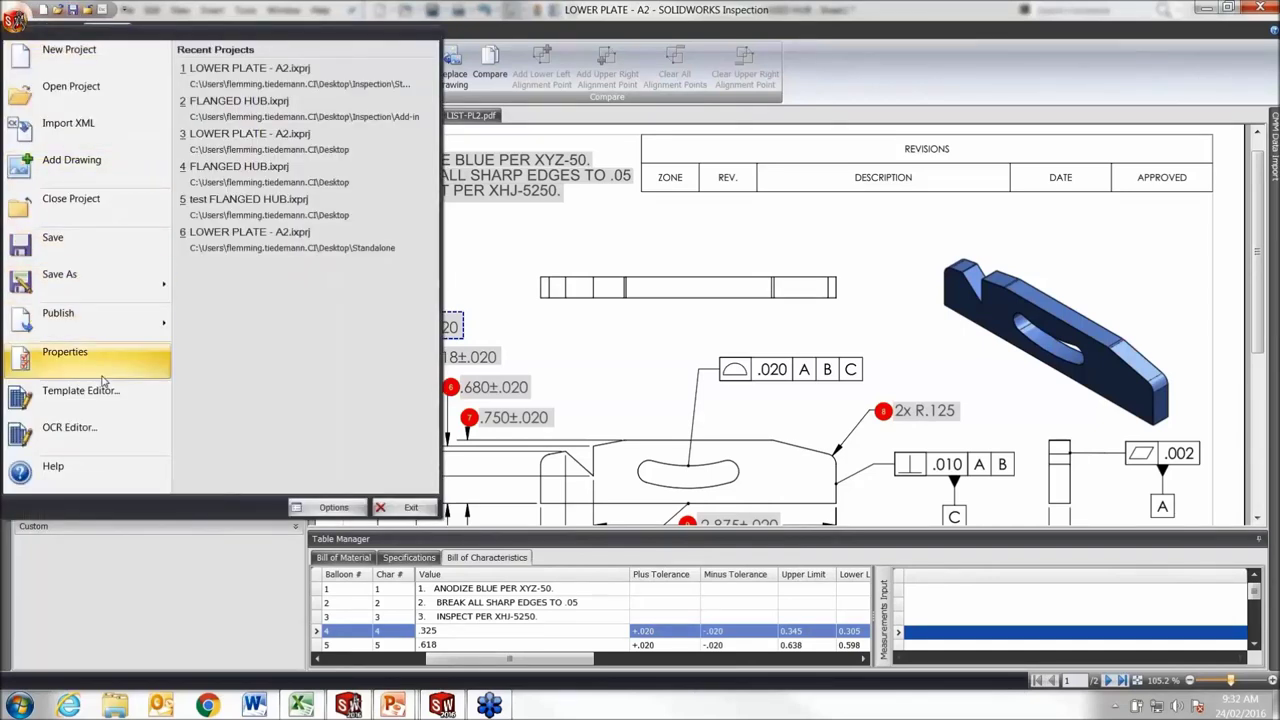
left_click(345, 74)
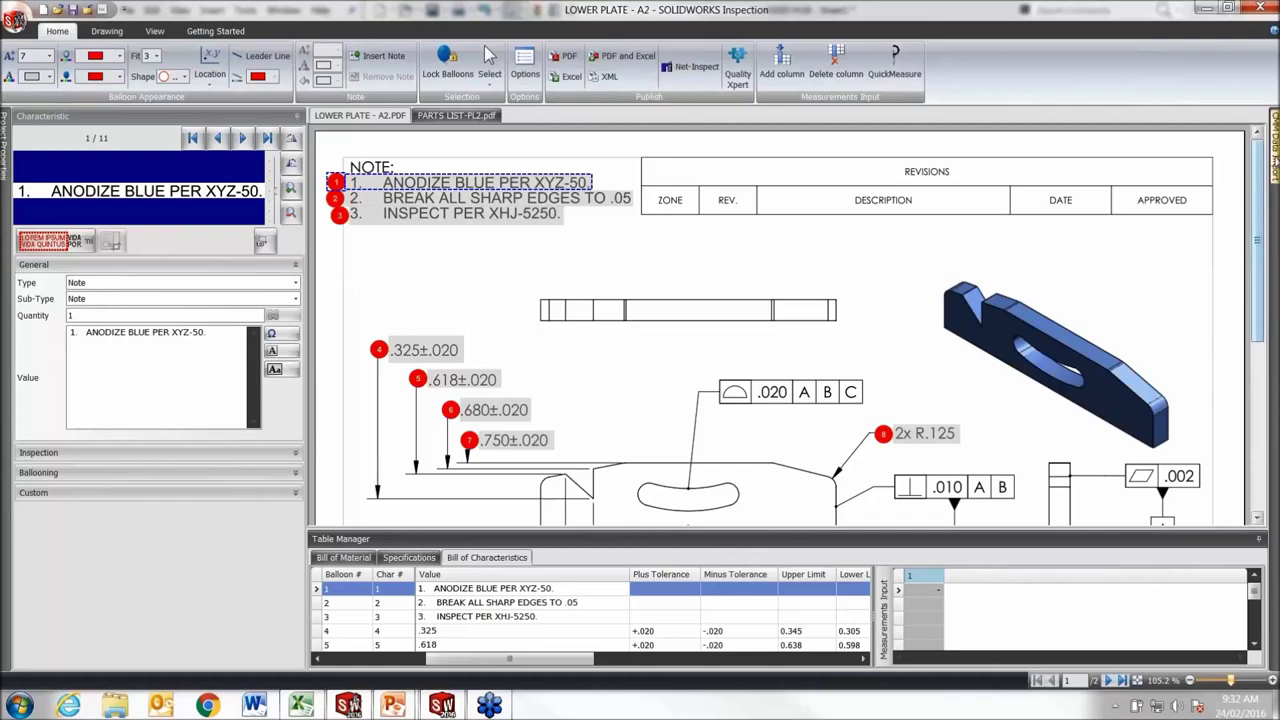
- Auto-assign the CMM data in the reopened project by exact match without item number, overwrite existing results and review the measurements
left_click(1275, 150)
left_click(1160, 142)
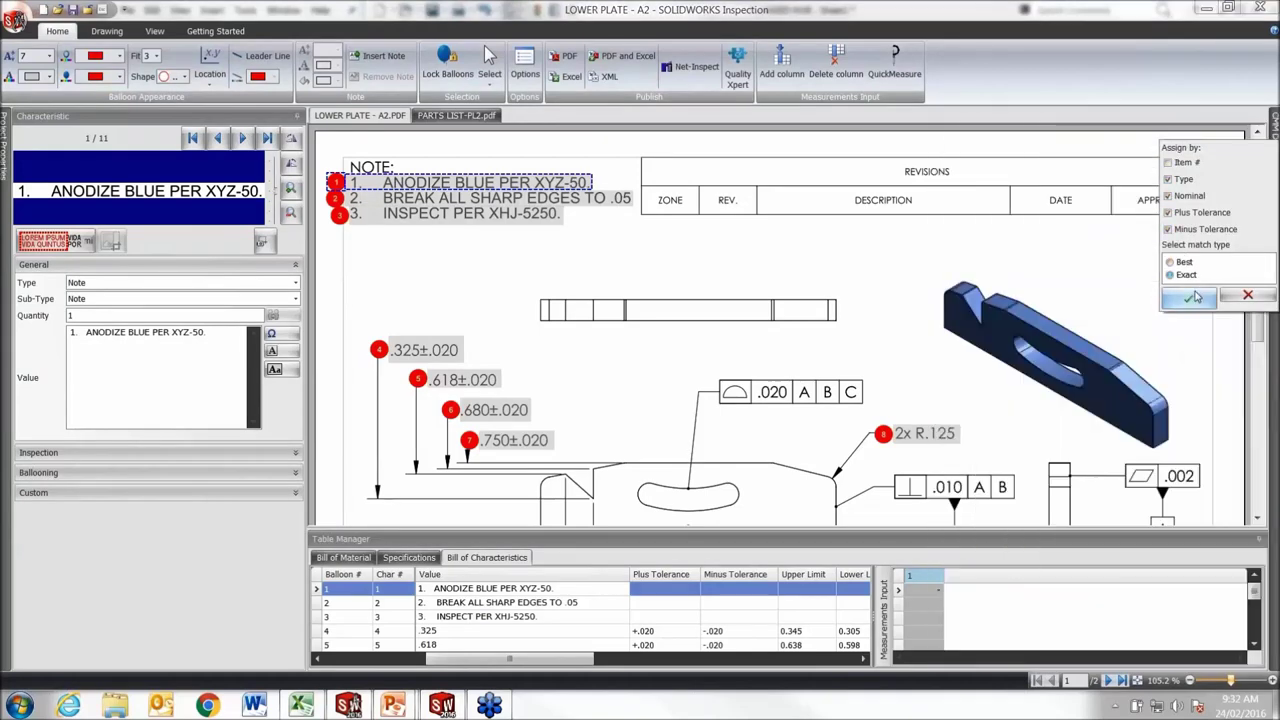
left_click(1192, 298)
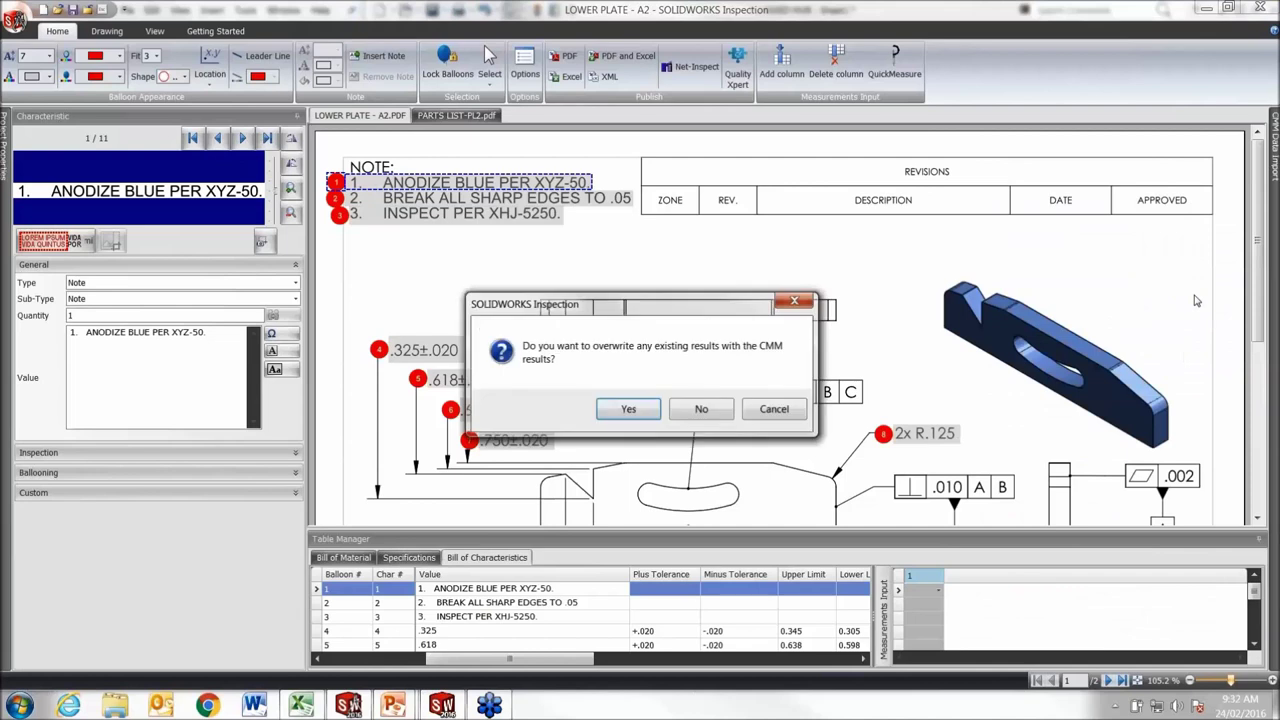
left_click(628, 408)
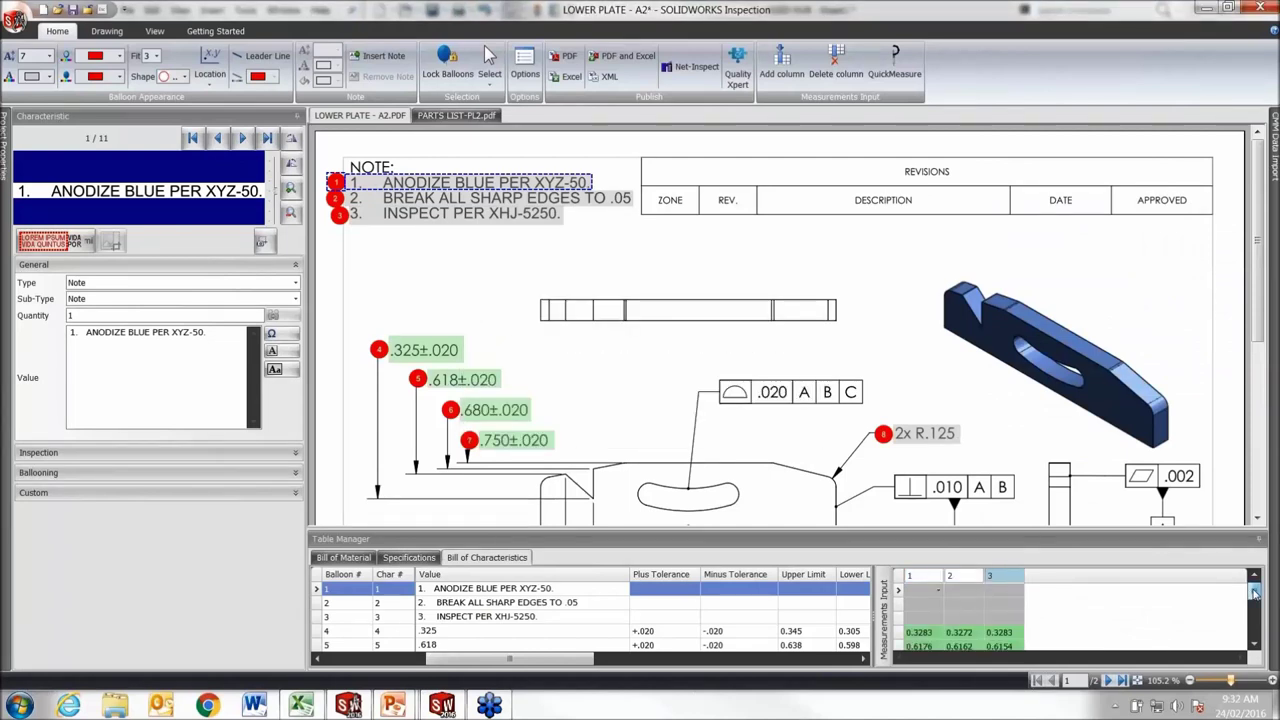
mouse_move(1254, 592)
left_mouse_down()
mouse_move(1255, 627)
mouse_move(1253, 585)
left_mouse_up()
scroll(642, 416, "down", 1)
mouse_move(642, 416)
left_mouse_down()
mouse_move(654, 170)
mouse_move(654, 341)
mouse_move(640, 110)
mouse_move(632, 350)
mouse_move(628, 220)
mouse_move(599, 417)
left_mouse_up()
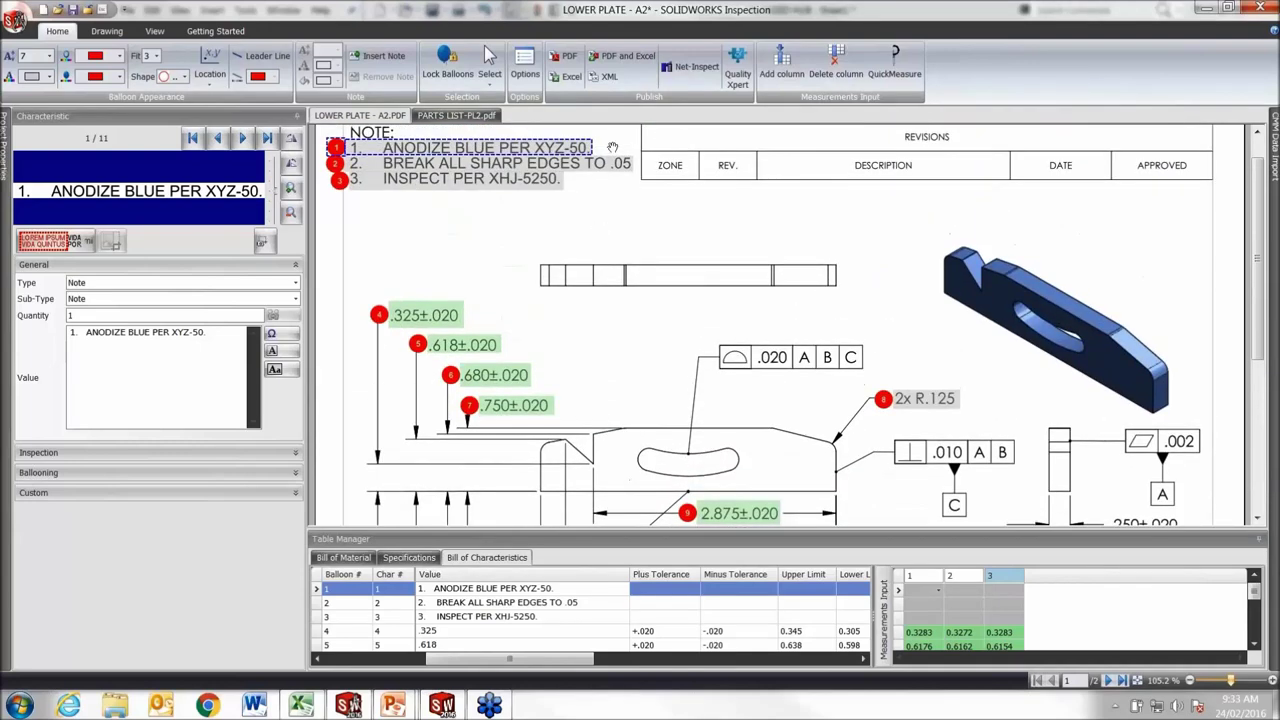
- Export the project to Excel with the Process Performance.xlt template, view the resulting process sheet and close it
left_click(568, 80)
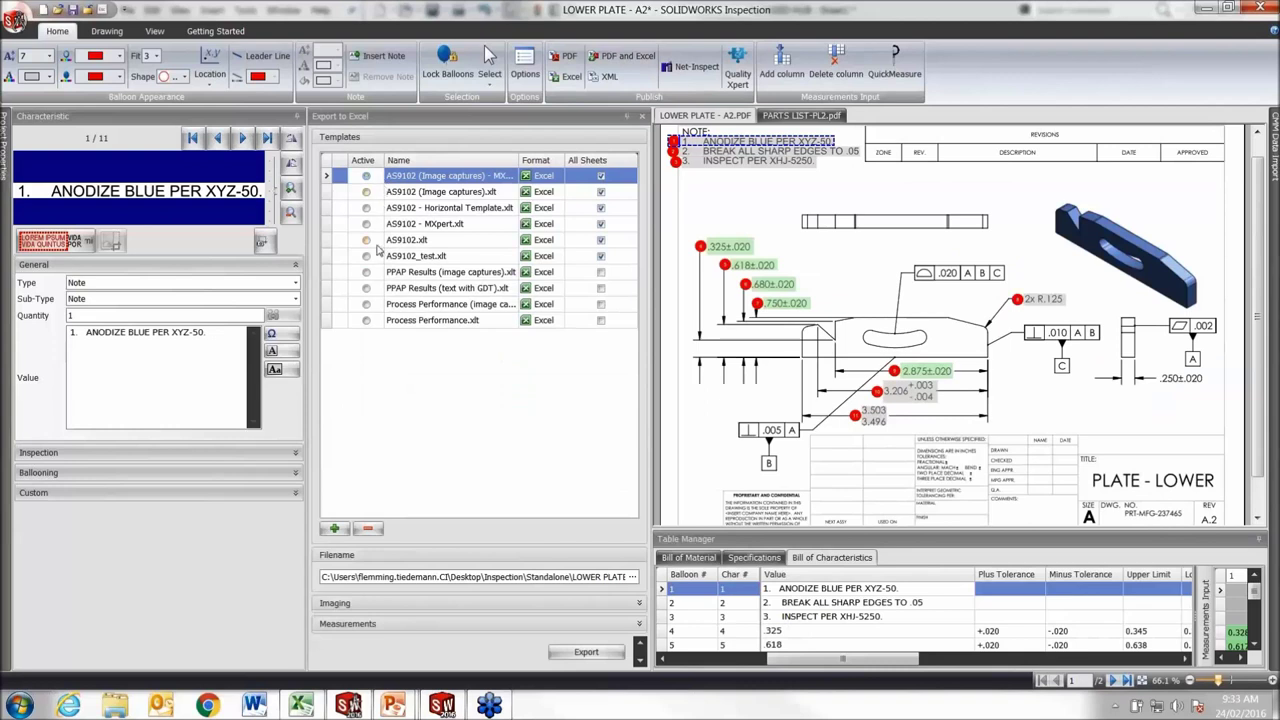
left_click(377, 321)
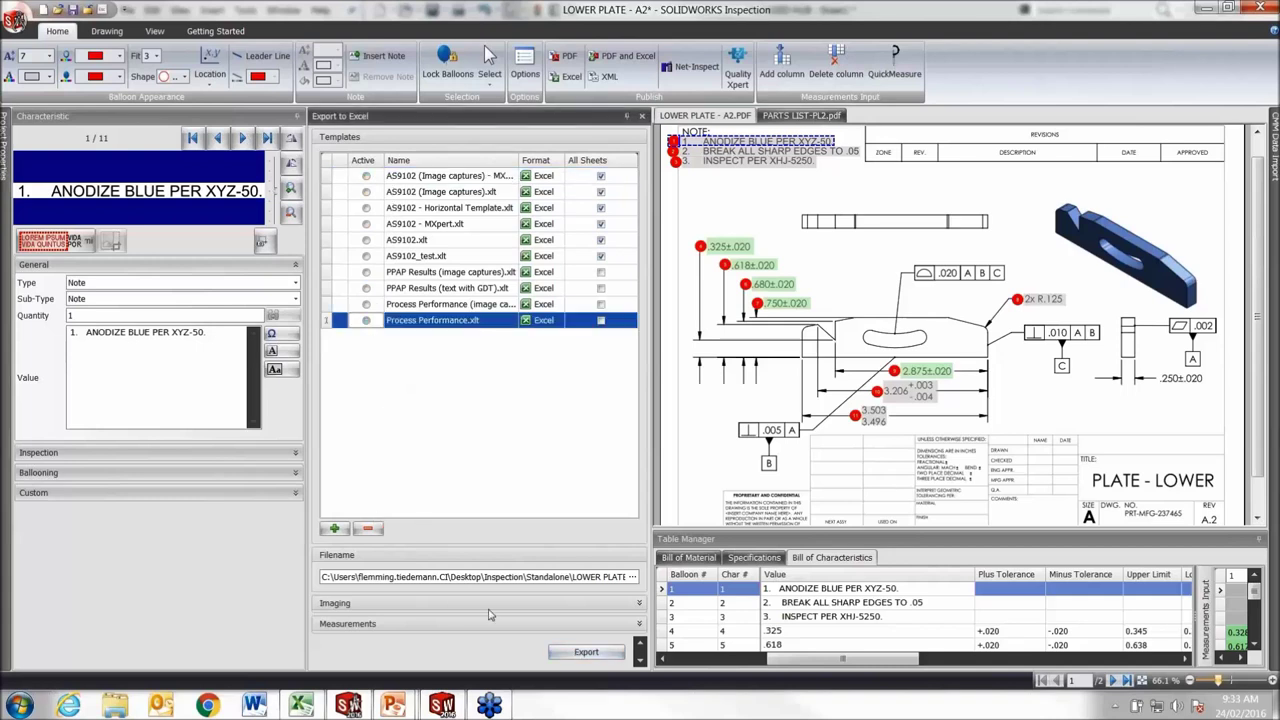
left_click(580, 652)
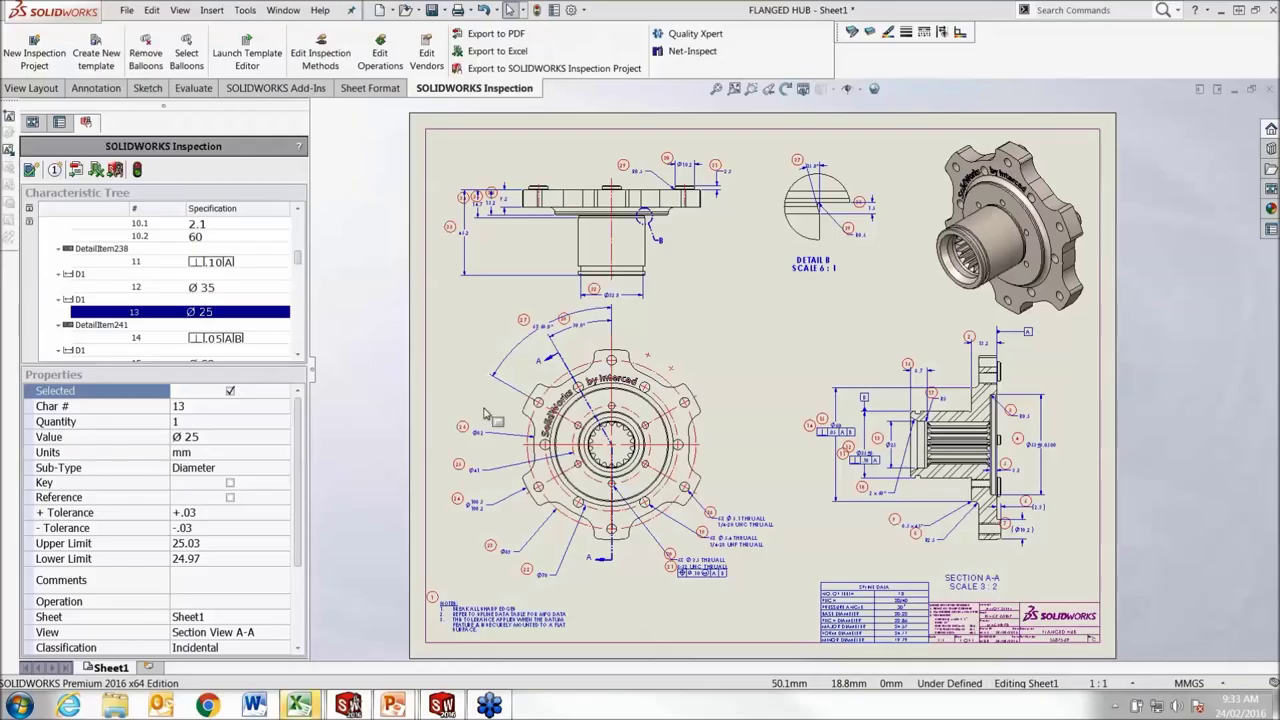
mouse_move(283, 704)
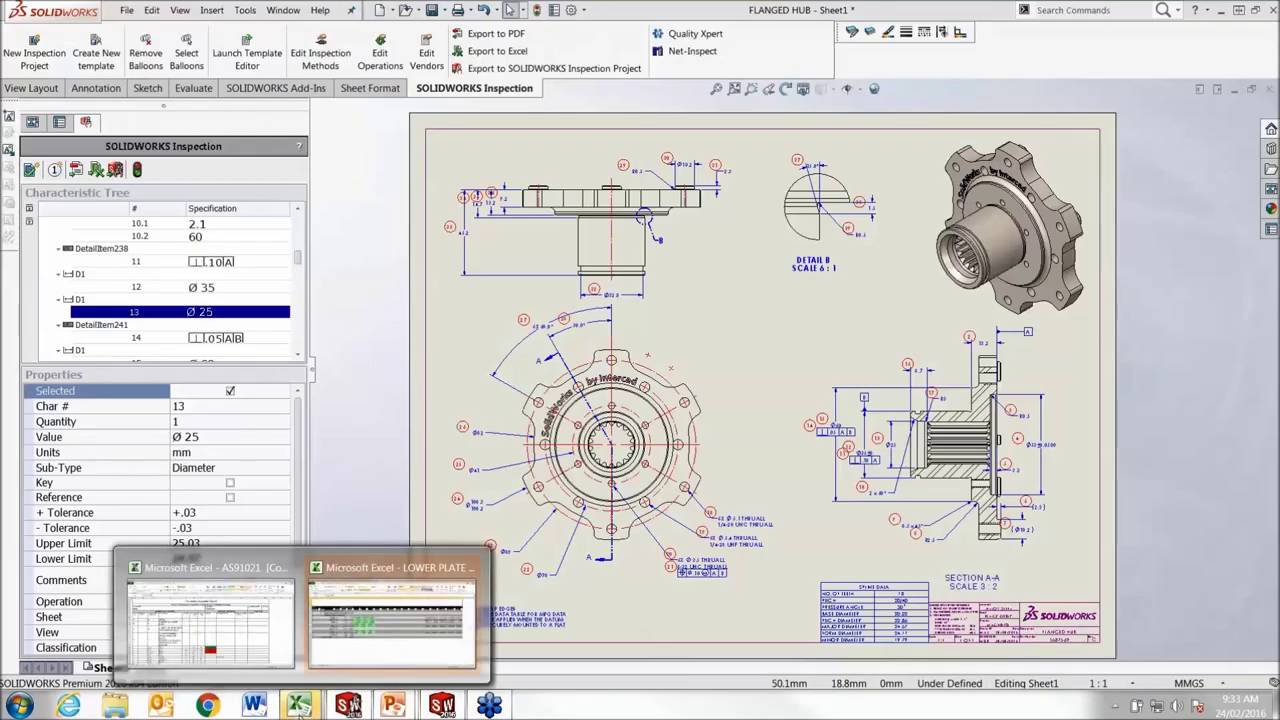
left_click(328, 662)
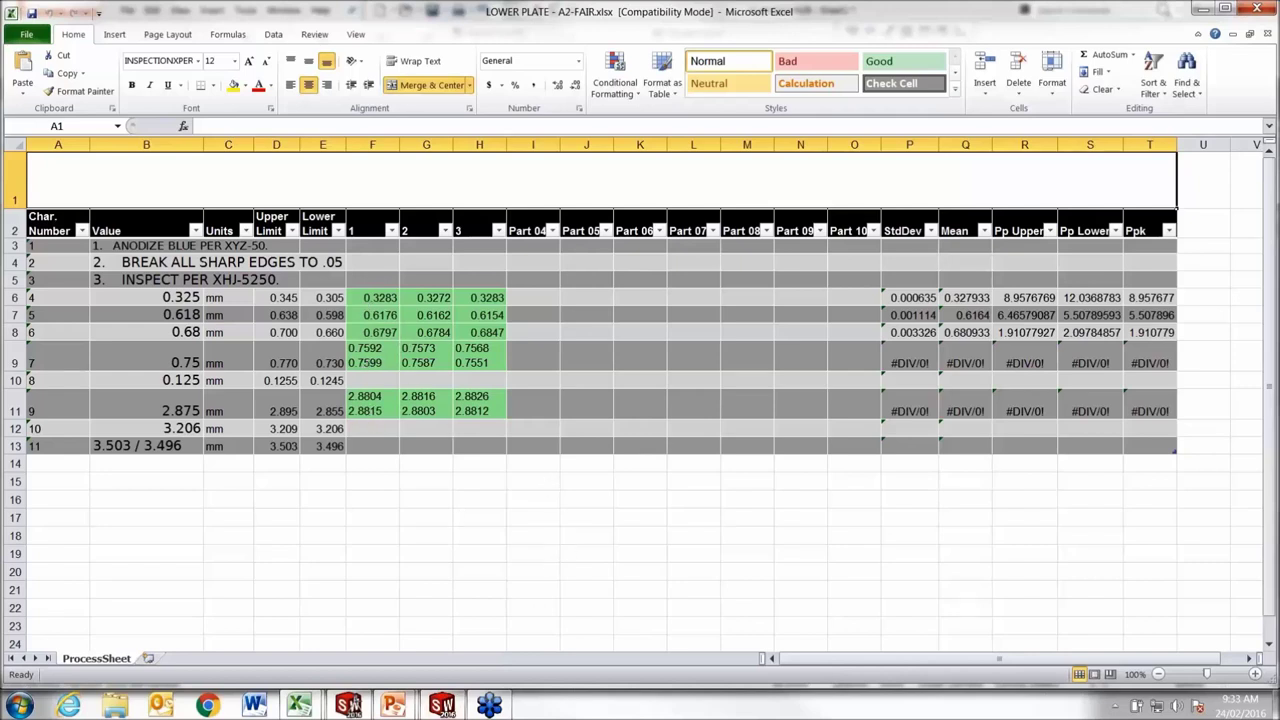
left_click(1256, 9)
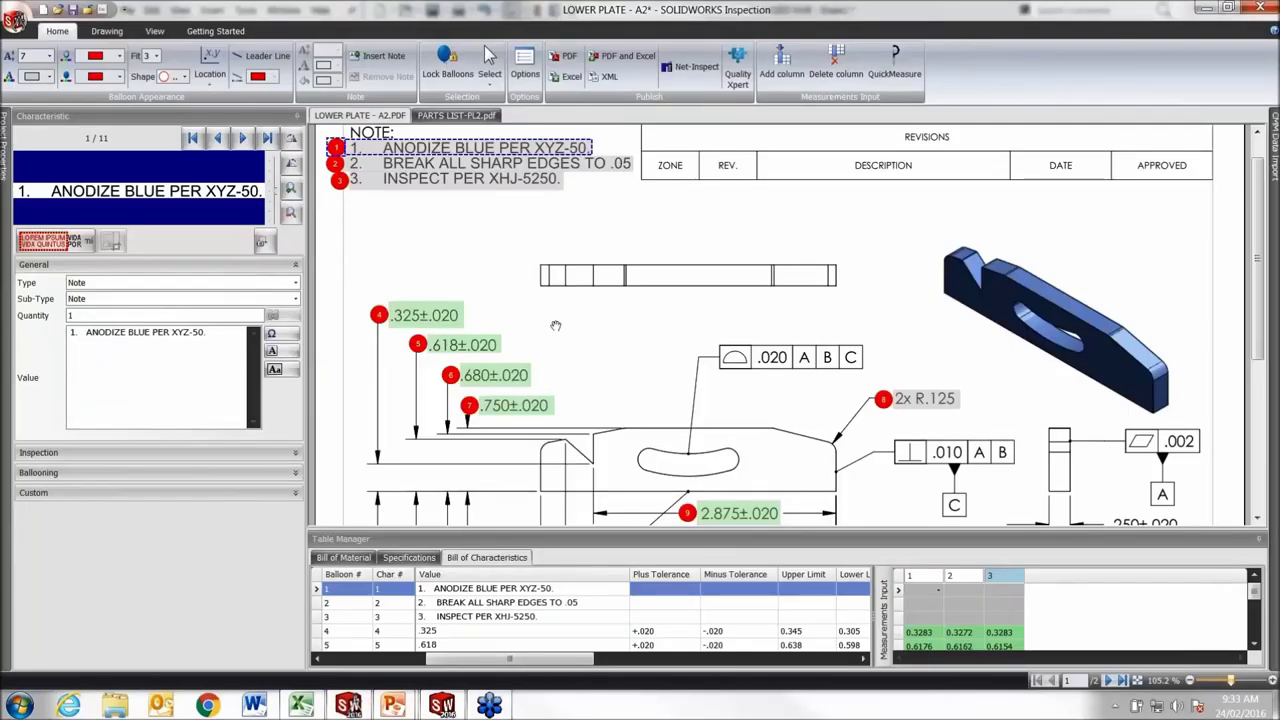
- Export the project to Excel with the AS9102.xlt template, replacing the existing LOWER PLATE - A2-FAIR.xlsx file
left_click(563, 79)
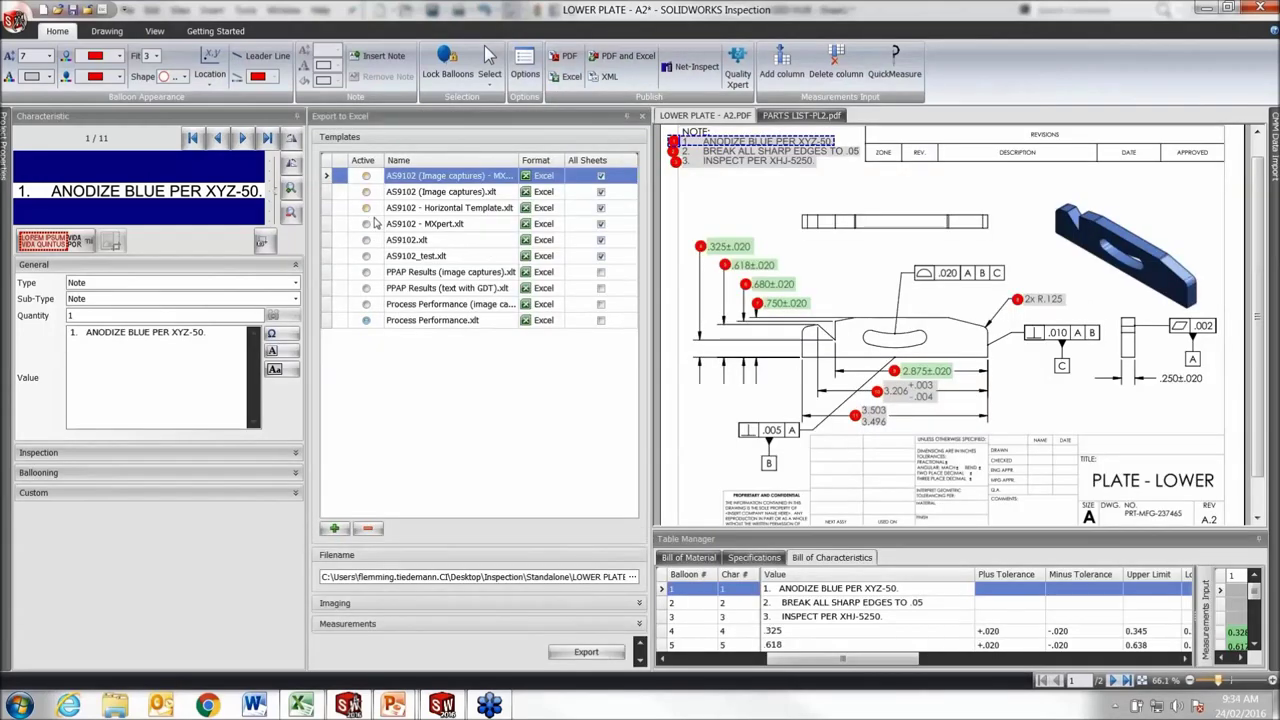
left_click(370, 240)
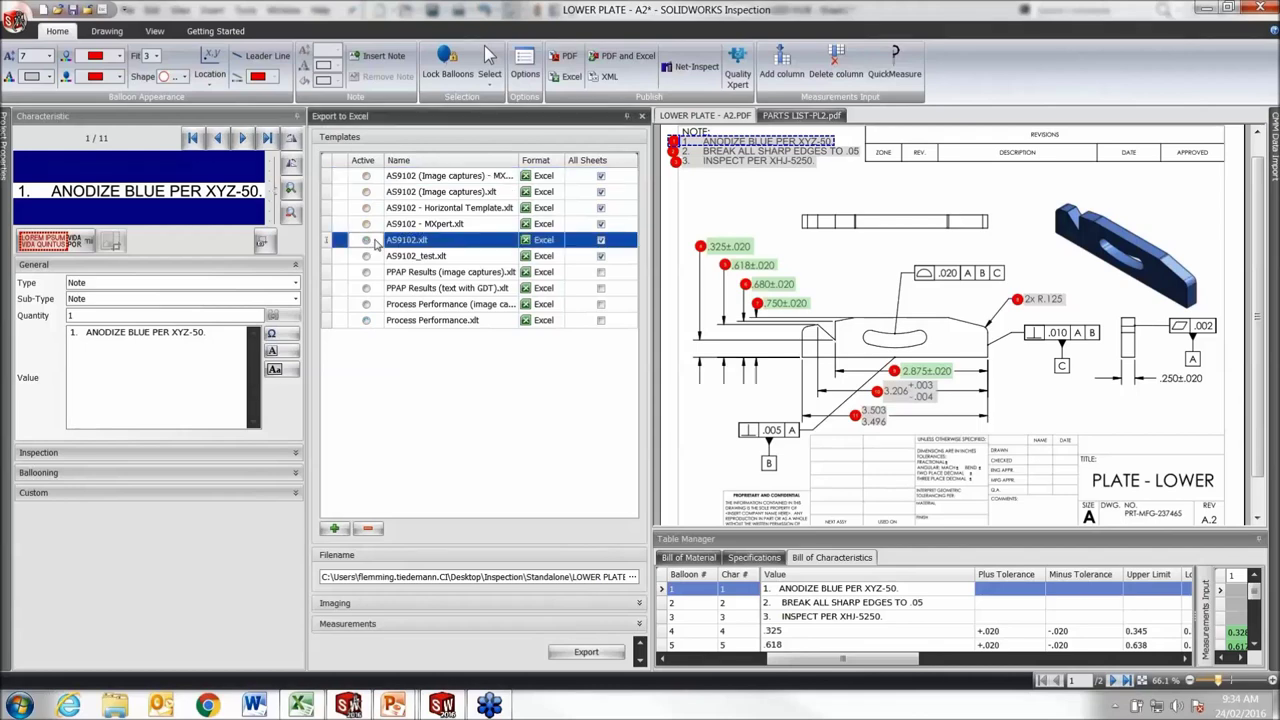
left_click(573, 655)
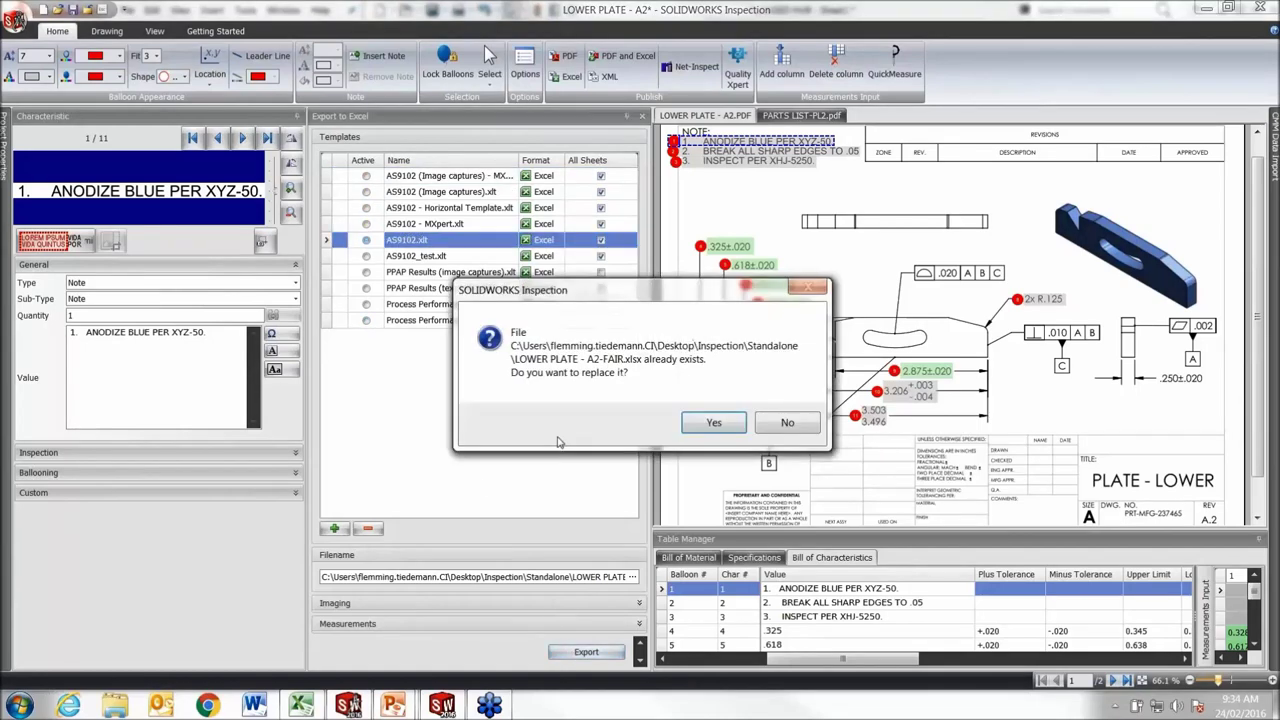
left_click(708, 430)
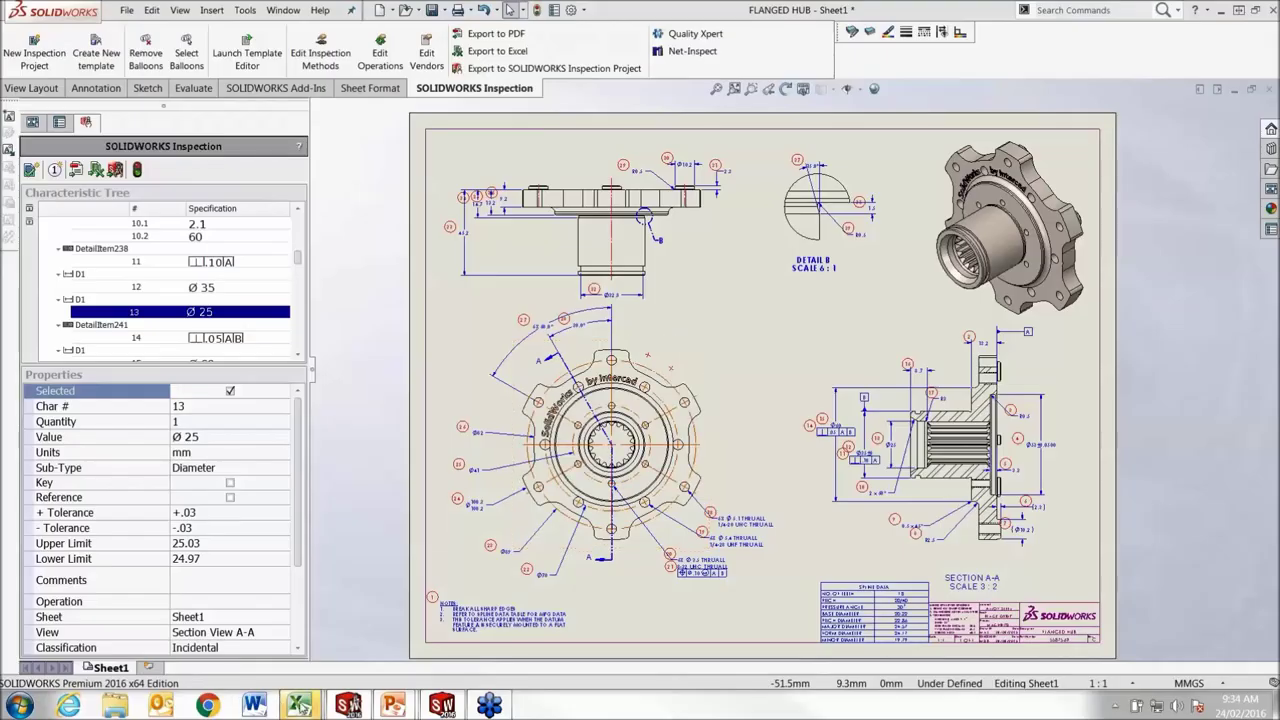
- Switch to the AS91021 workbook in Excel and view Form1 of the flanged hub report
mouse_move(300, 705)
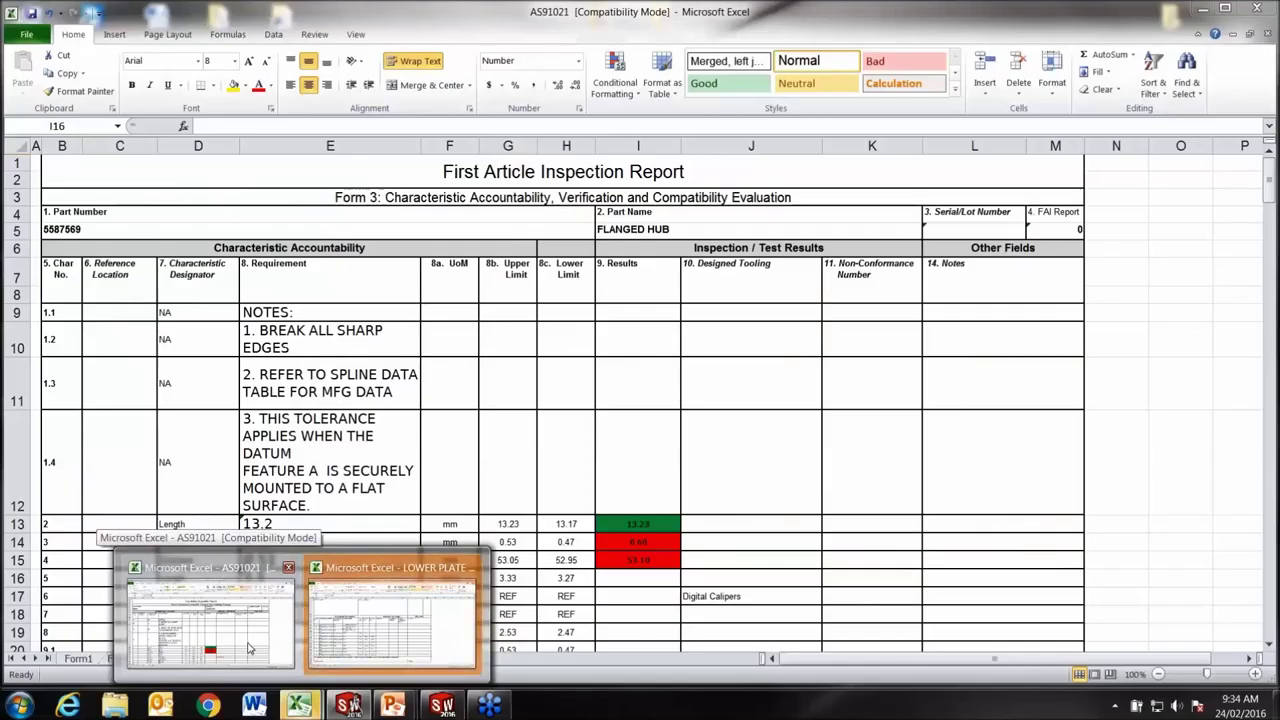
left_click(249, 648)
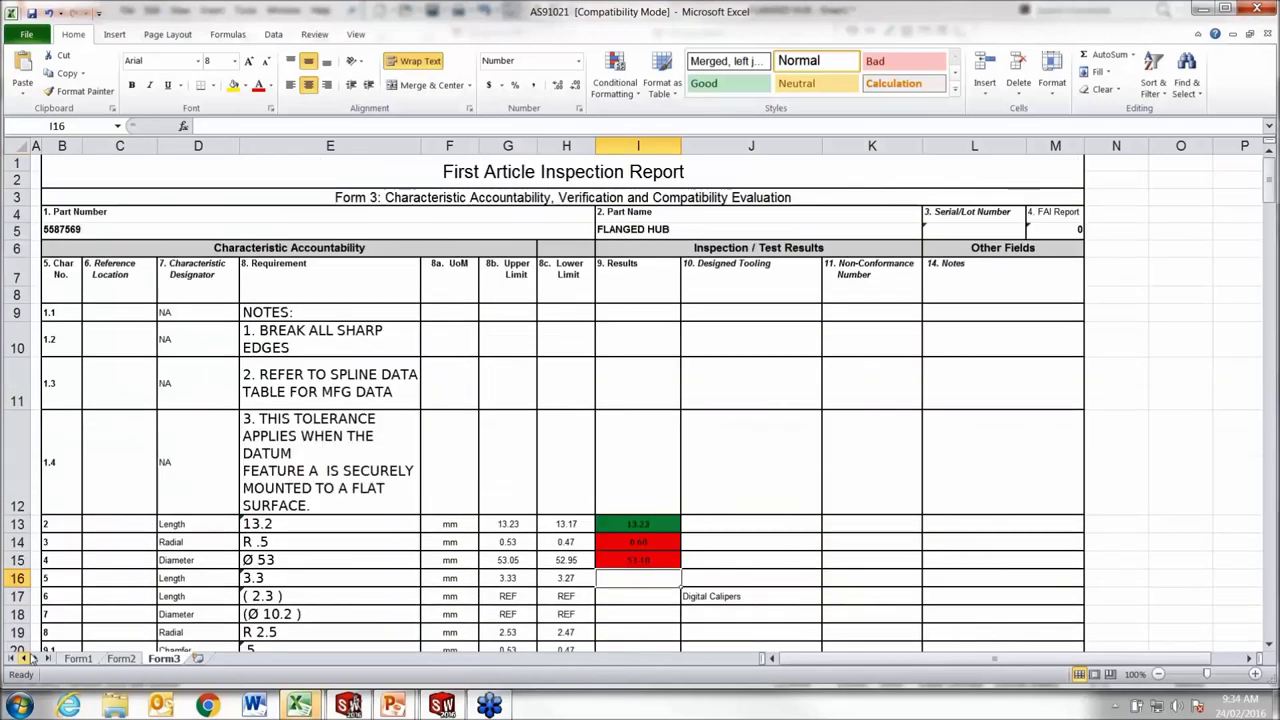
left_click(78, 659)
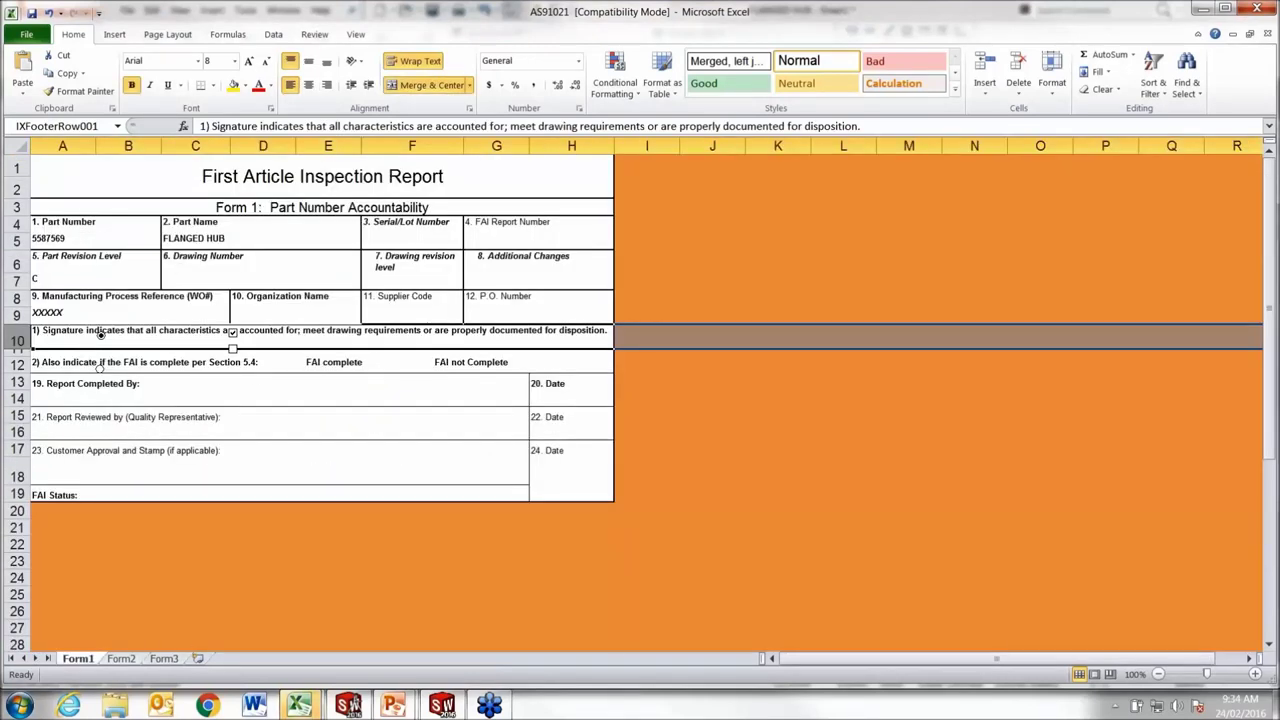
- Switch to the LOWER PLATE - A2-FAIR.xlsx workbook and examine its Form3 and Form1 sheets
mouse_move(298, 705)
left_click(390, 620)
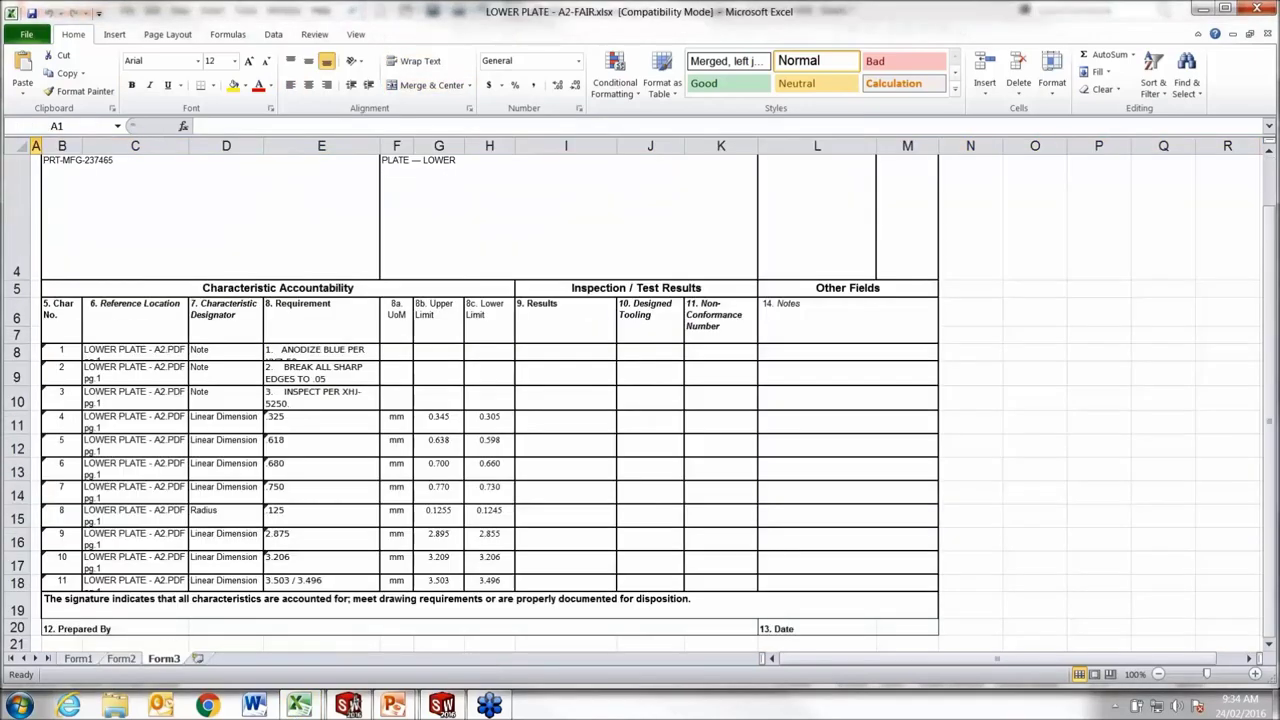
scroll(143, 462, "up", 1)
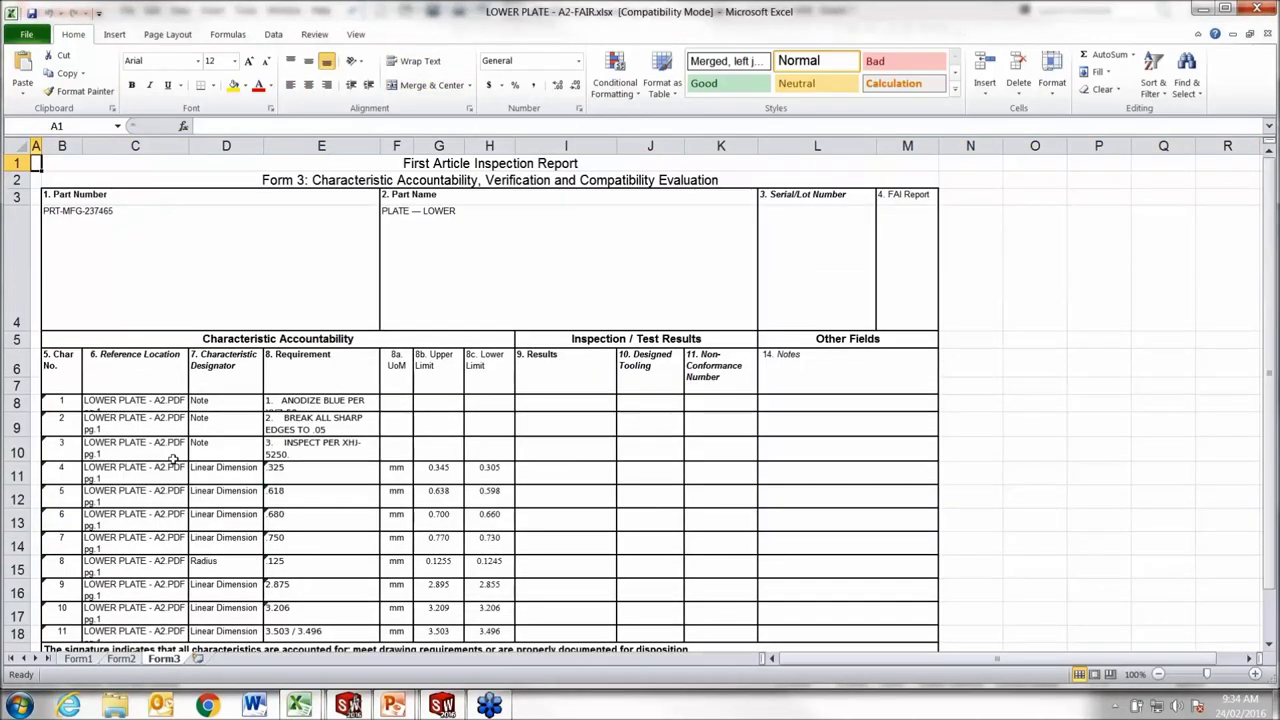
left_click(79, 658)
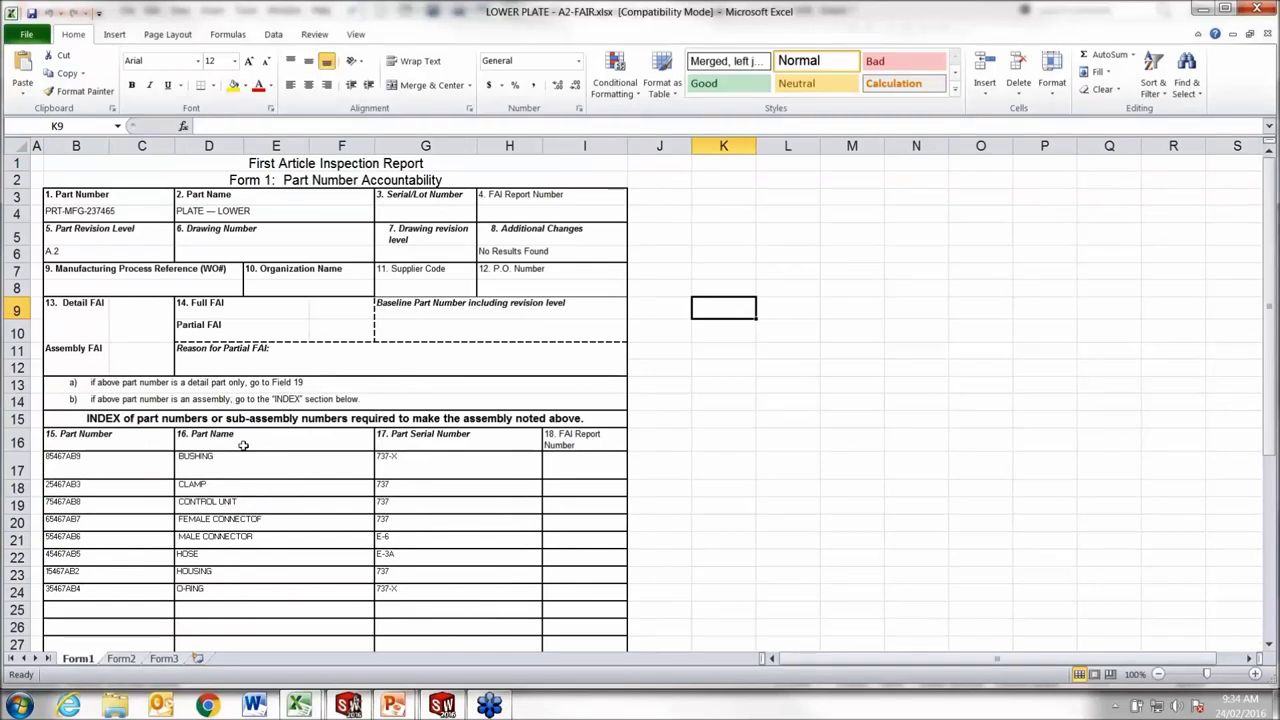
- Examine the part index on Form1, then the Form2 and Form3 sheets of the LOWER PLATE - A2-FAIR.xlsx report
left_click_drag(251, 591, 258, 519)
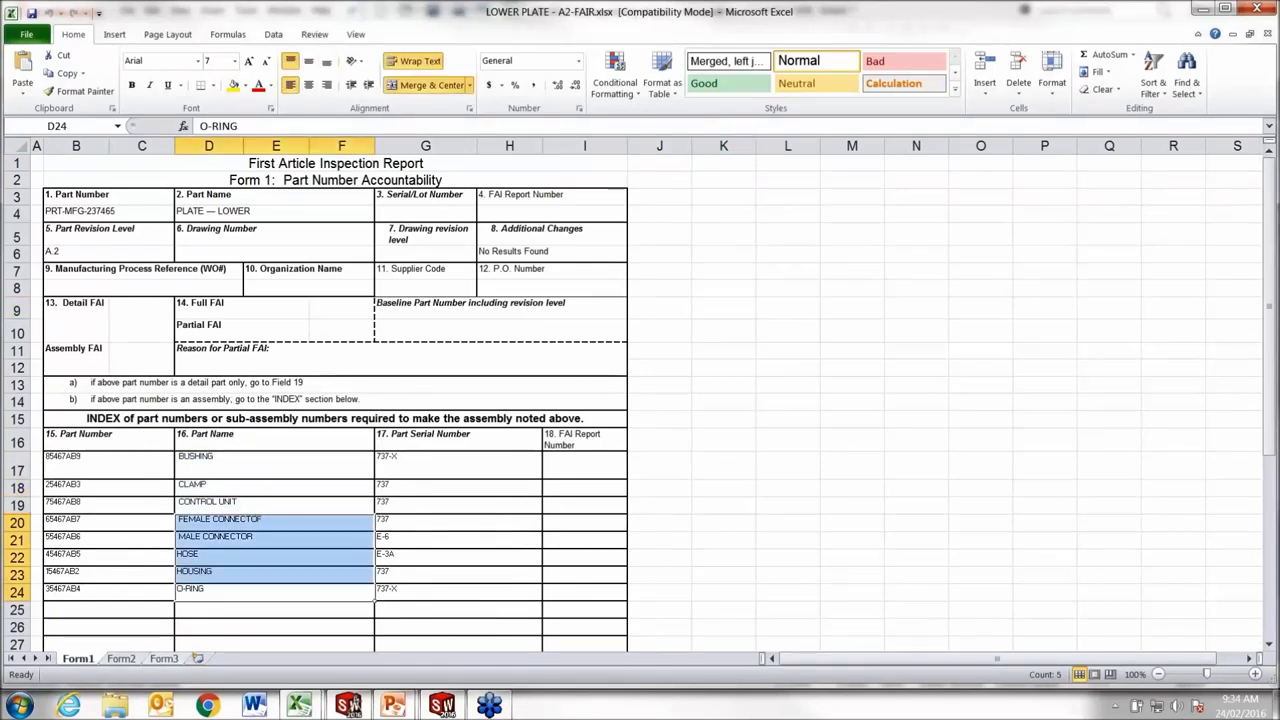
left_click(126, 659)
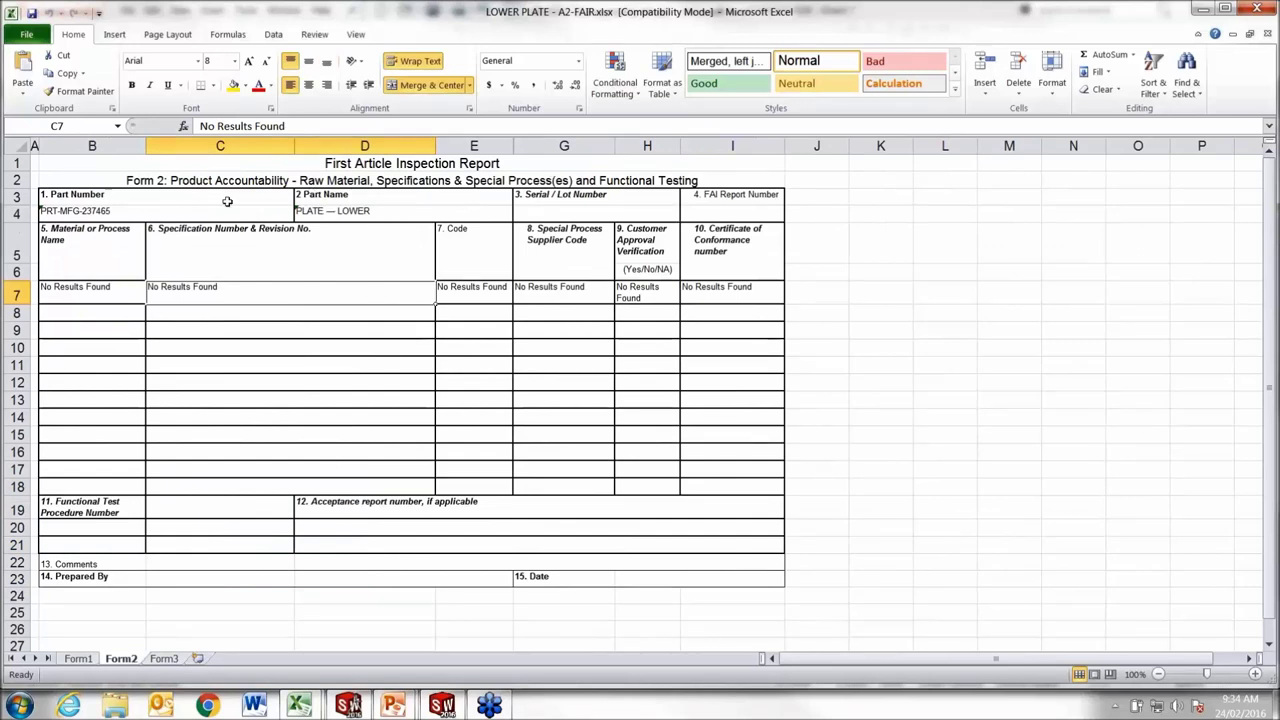
left_click(164, 658)
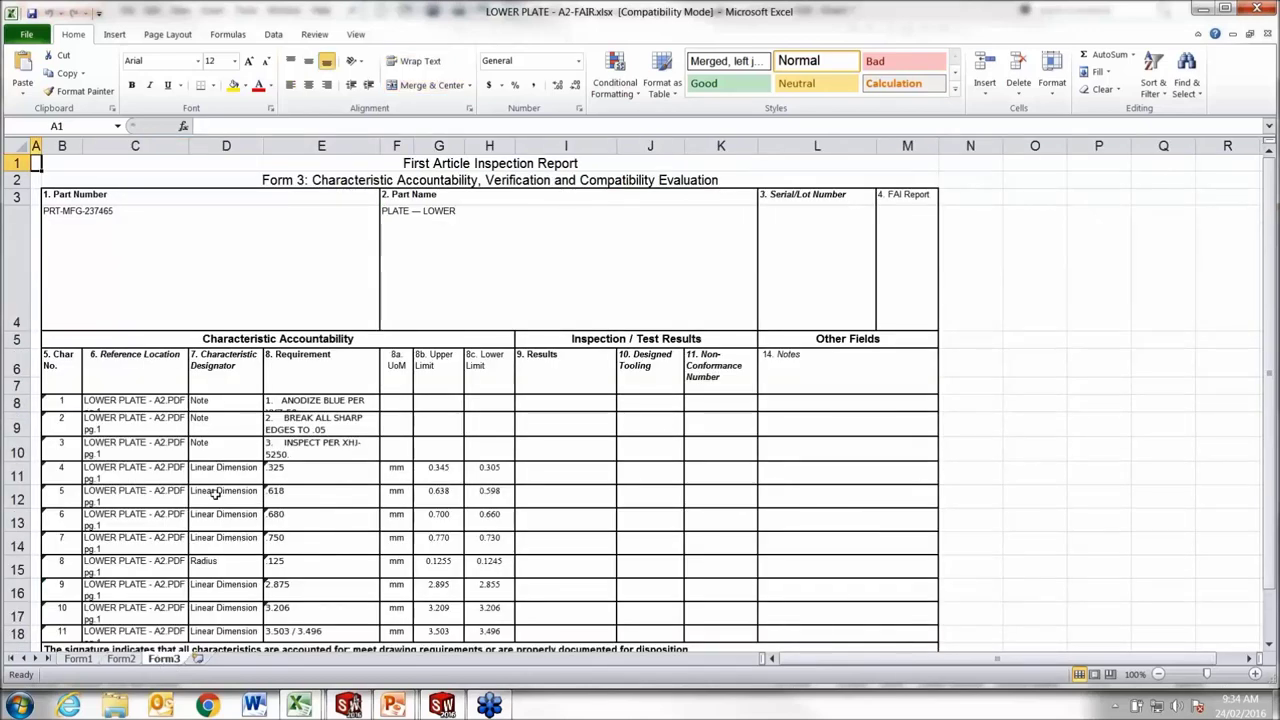
left_click(231, 538)
left_click_drag(231, 538, 226, 448)
scroll(323, 516, "down", 3)
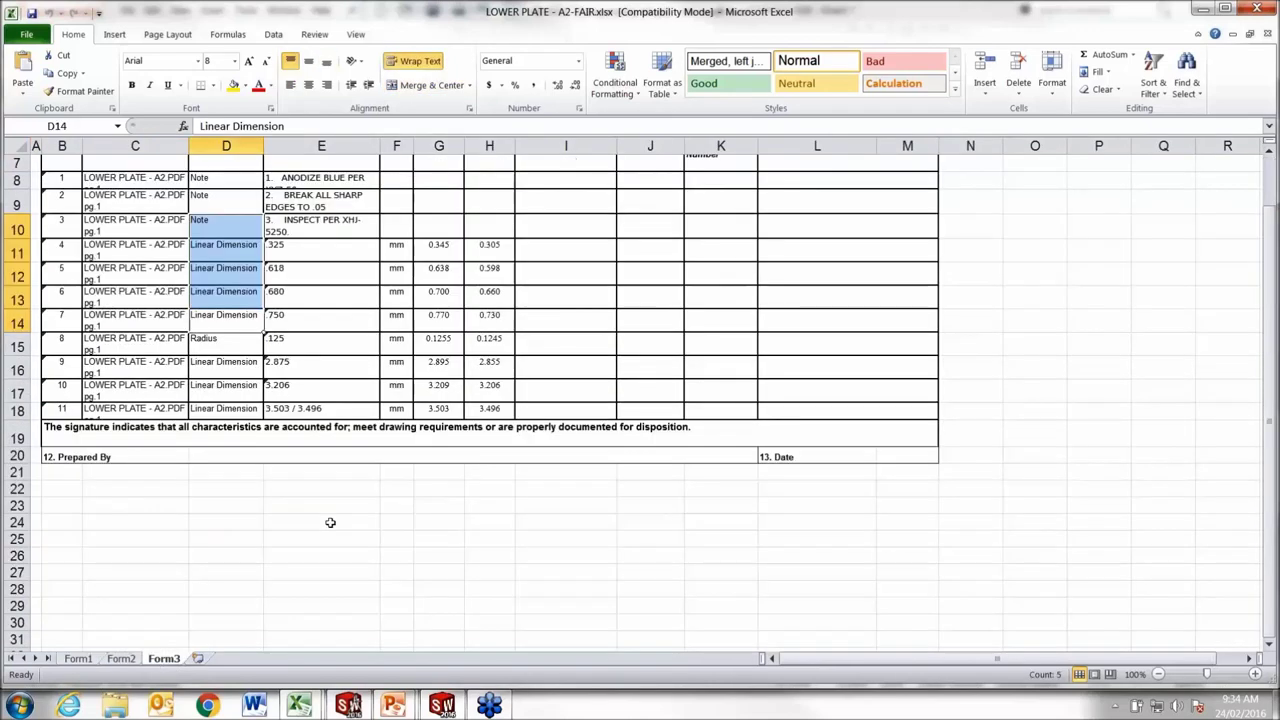
scroll(323, 516, "up", 3)
scroll(449, 300, "down", 3)
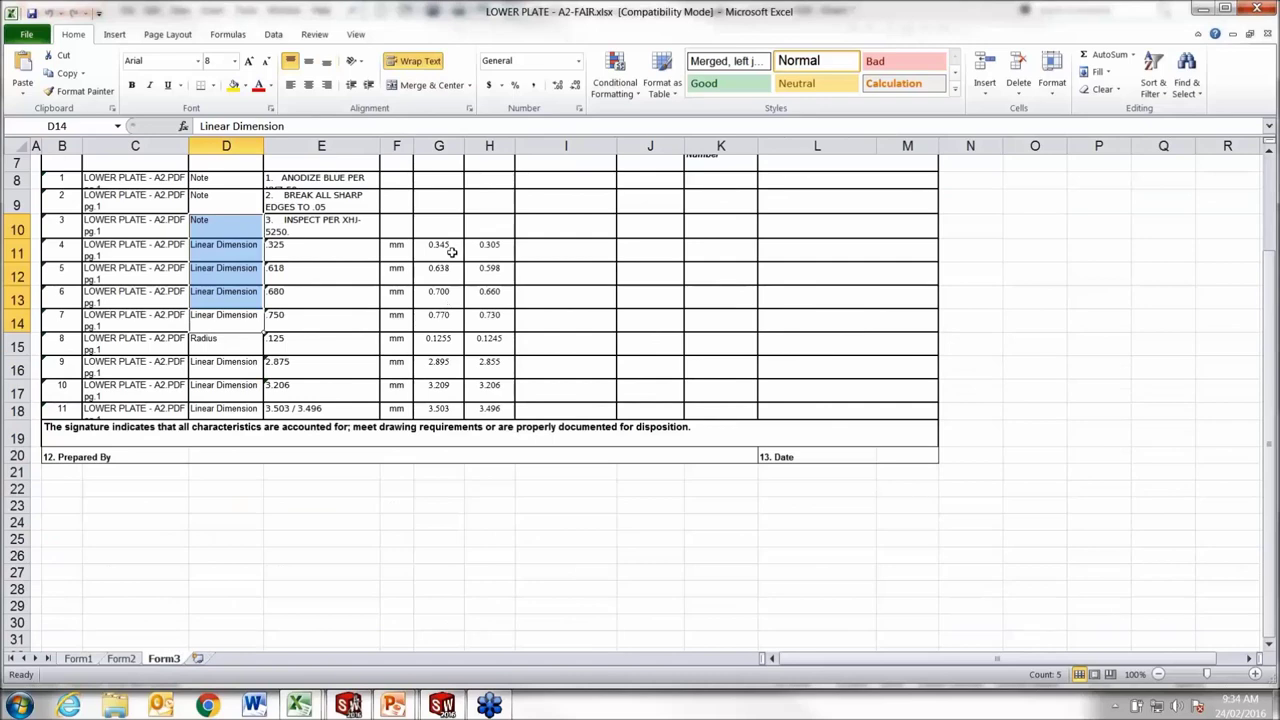
scroll(430, 548, "up", 3)
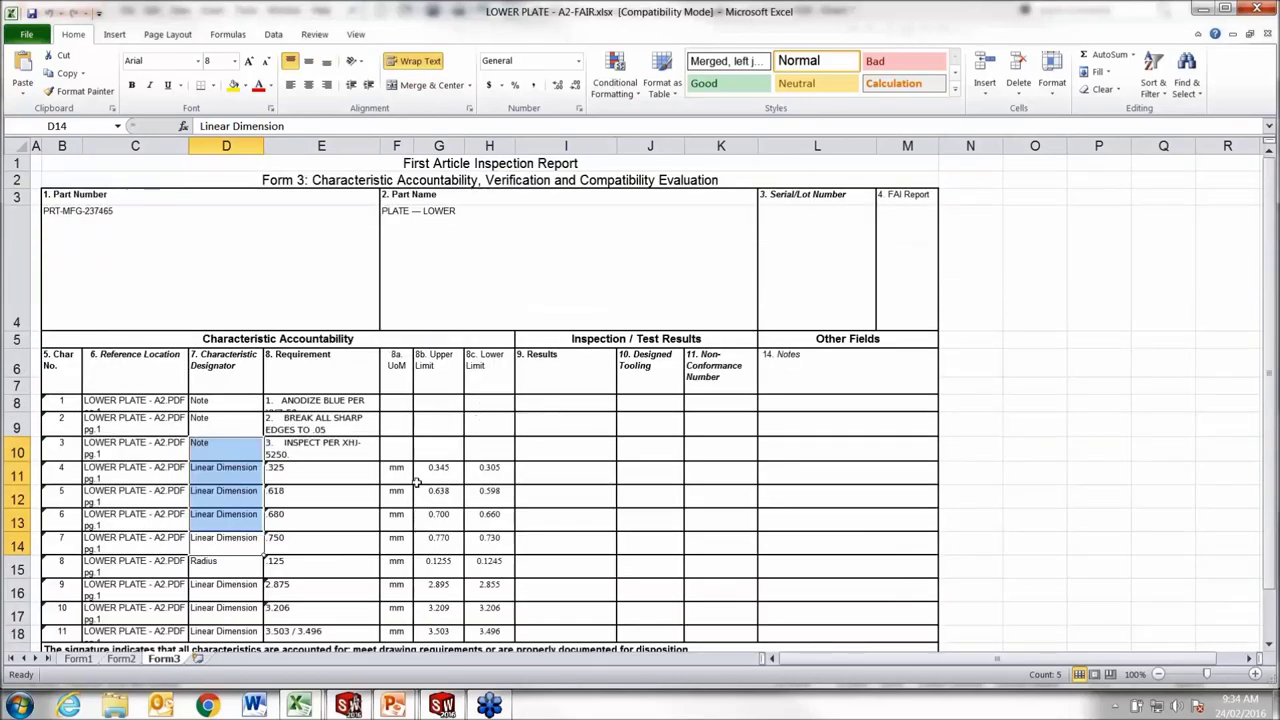
- Close the lower plate and AS91021 workbooks along with Excel, and return to the LOWER PLATE - A2 project in SOLIDWORKS Inspection
left_click(1267, 33)
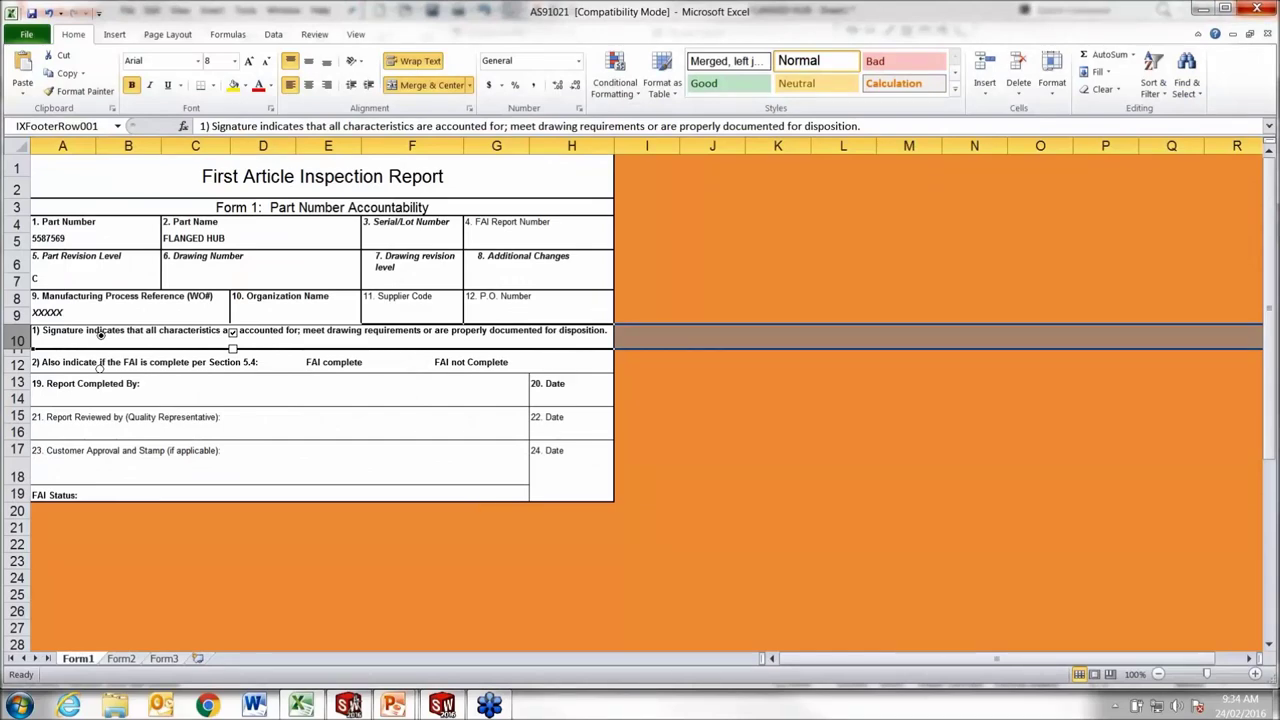
left_click(1256, 9)
left_click(639, 370)
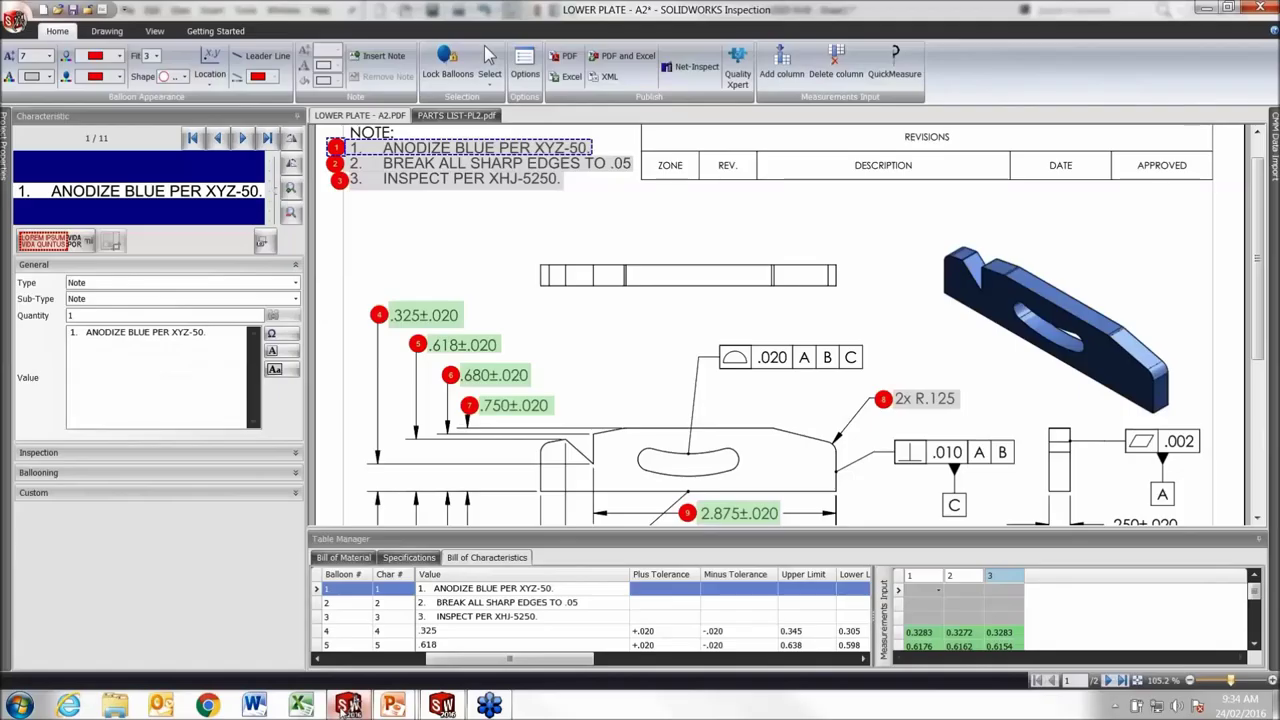
left_click(348, 705)
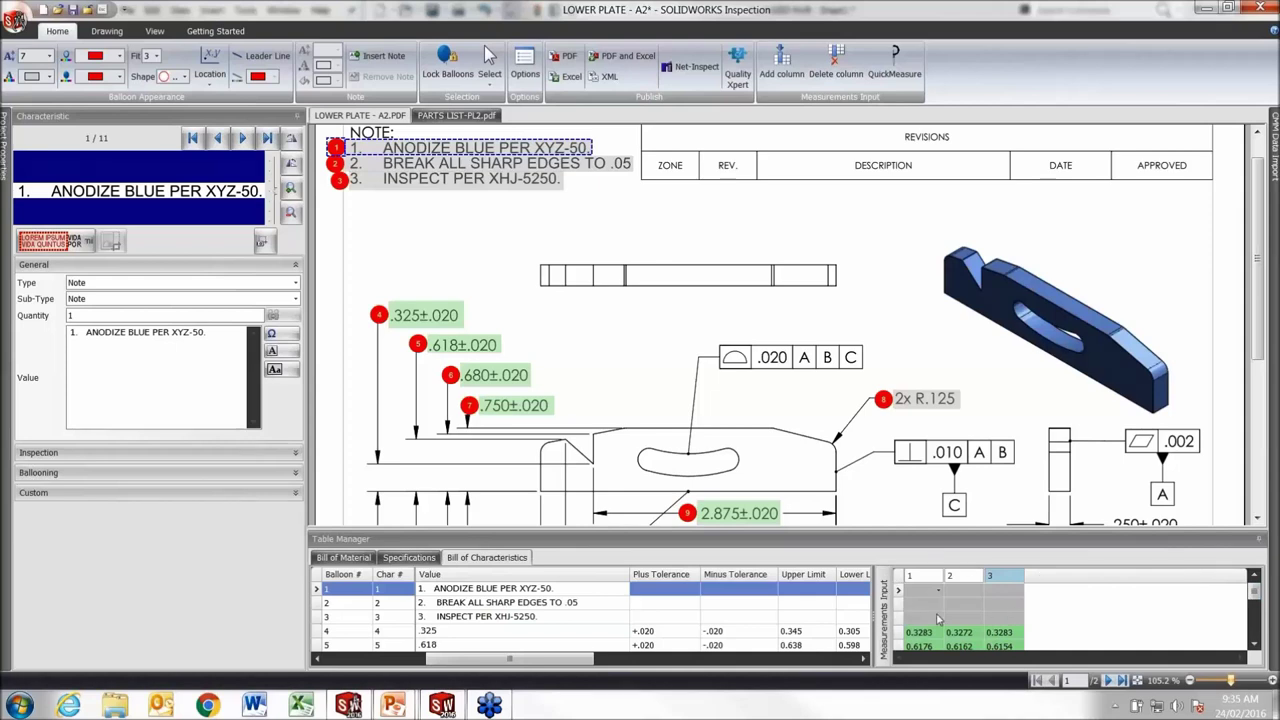
- Add a fourth measurement column to the Bill of Characteristics and review the measurement rows
right_click(1037, 580)
left_click(1068, 585)
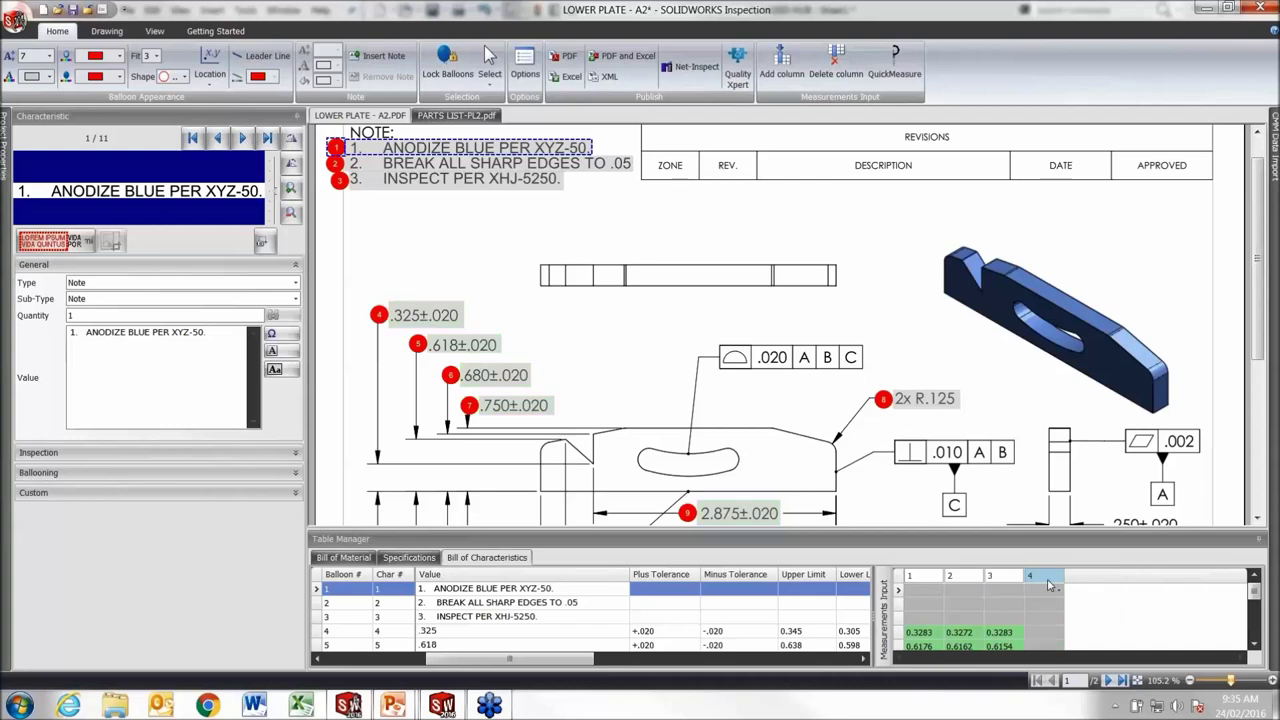
scroll(1035, 631, "down", 1)
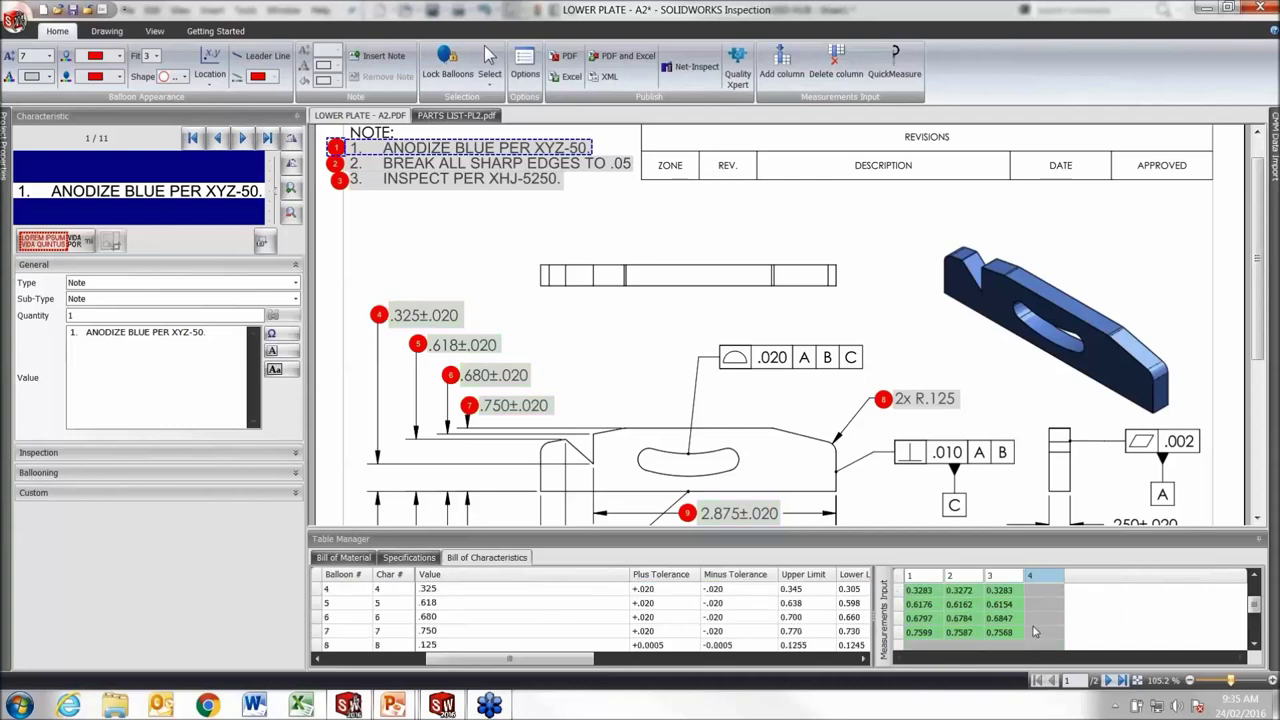
scroll(1035, 631, "up", 1)
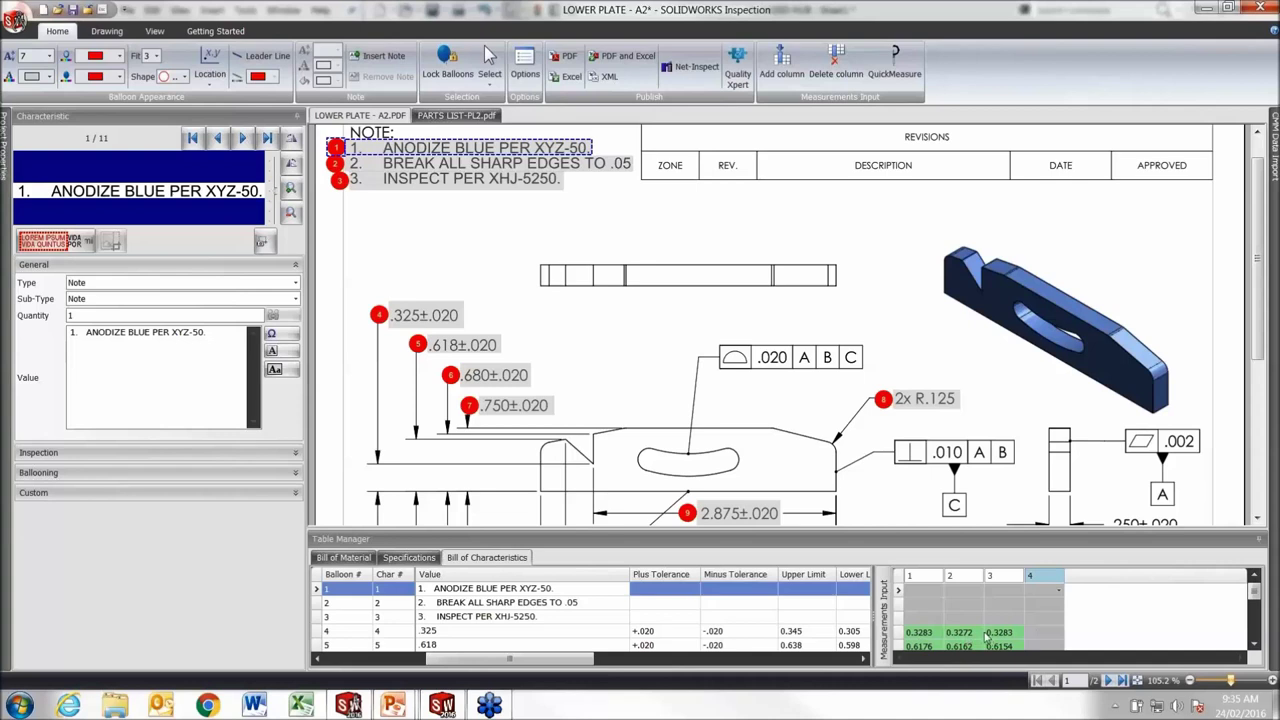
scroll(987, 636, "down", 1)
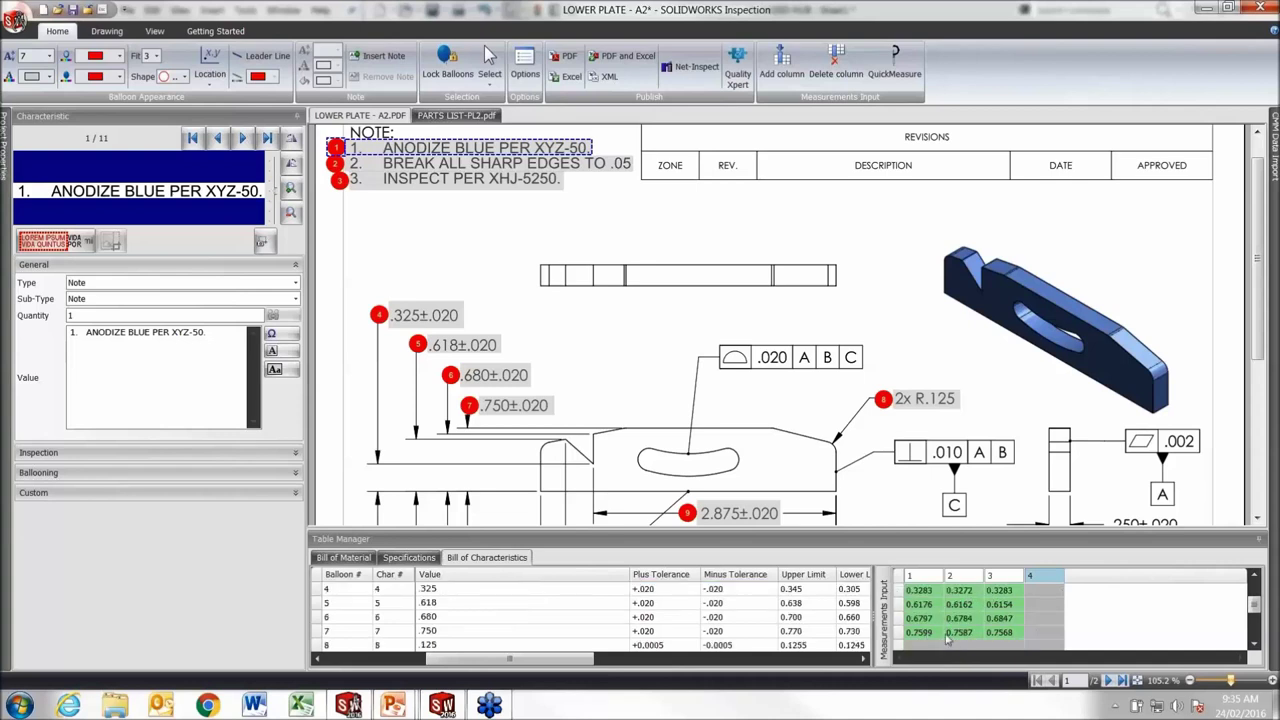
scroll(975, 630, "up", 1)
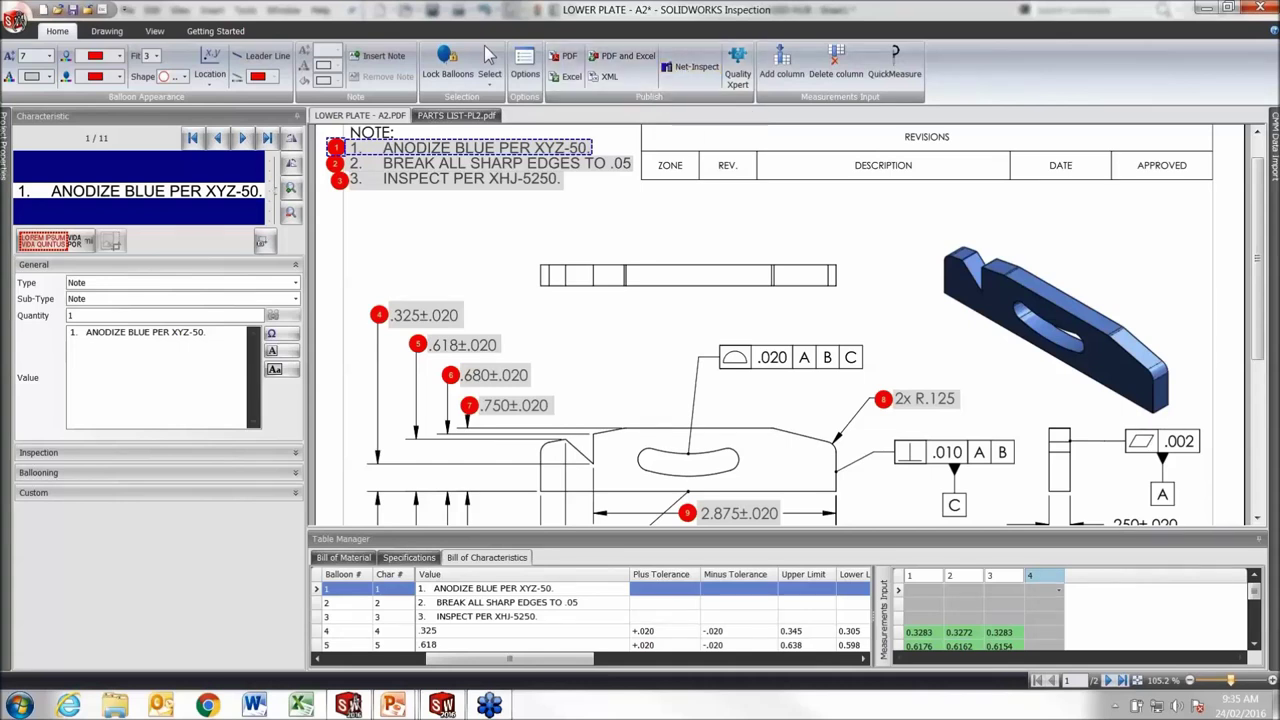
- Switch to the PowerPoint slideshow and advance to the Demo recap slide
key("super+Tab")
key("super+Tab")
key("super+Tab")
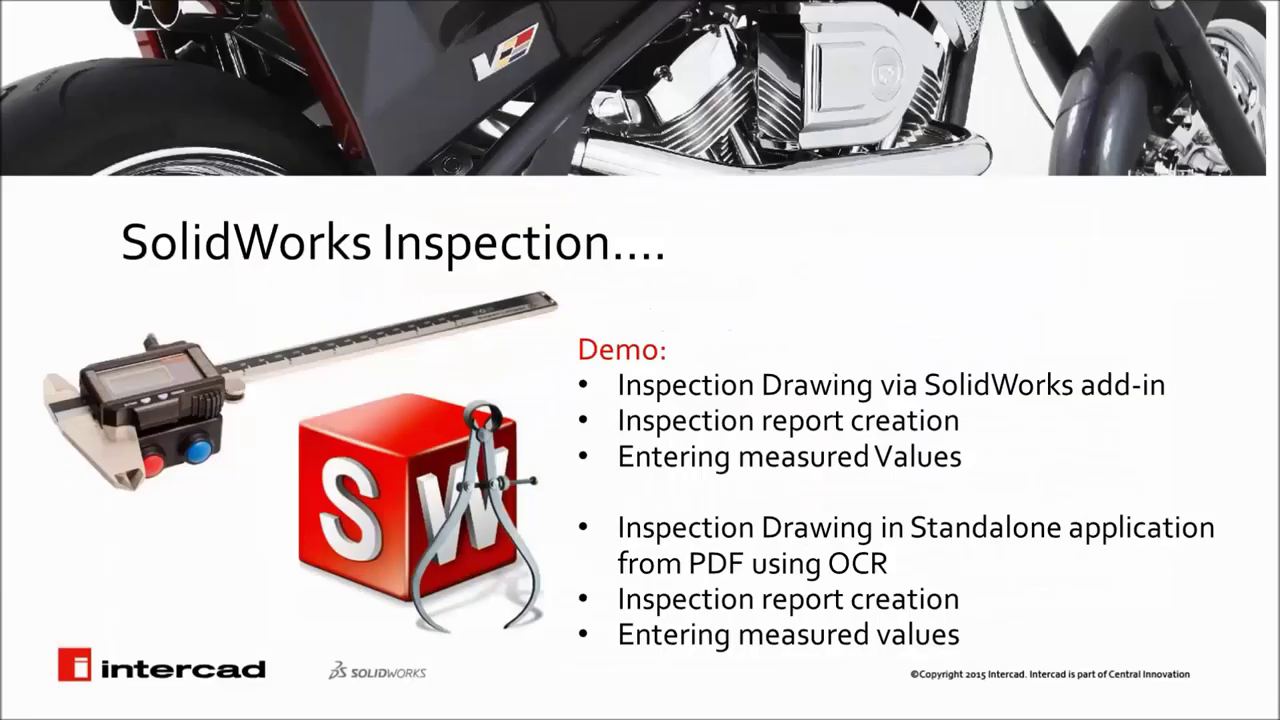
key("Right")
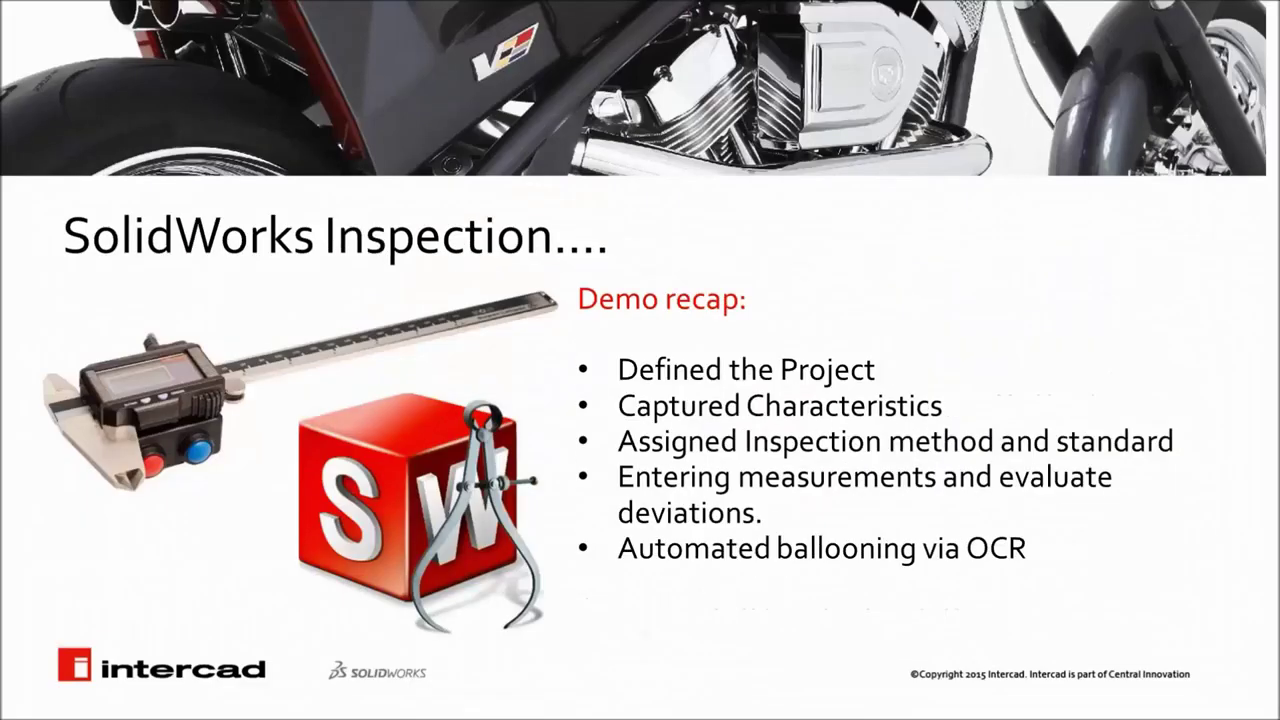